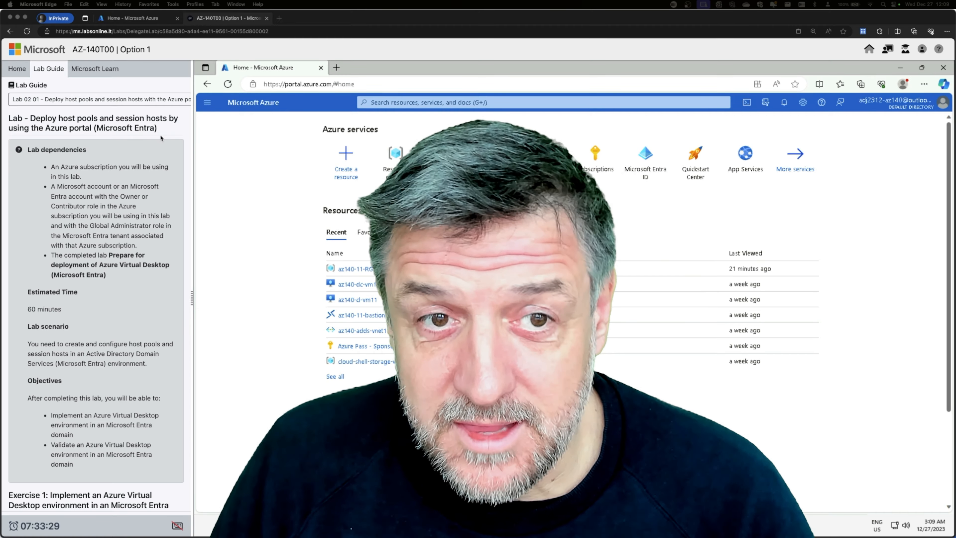
# Choose the Lab 02 01 page on deploying host pools and session hosts in the lab guide
pyautogui.click(85, 100)
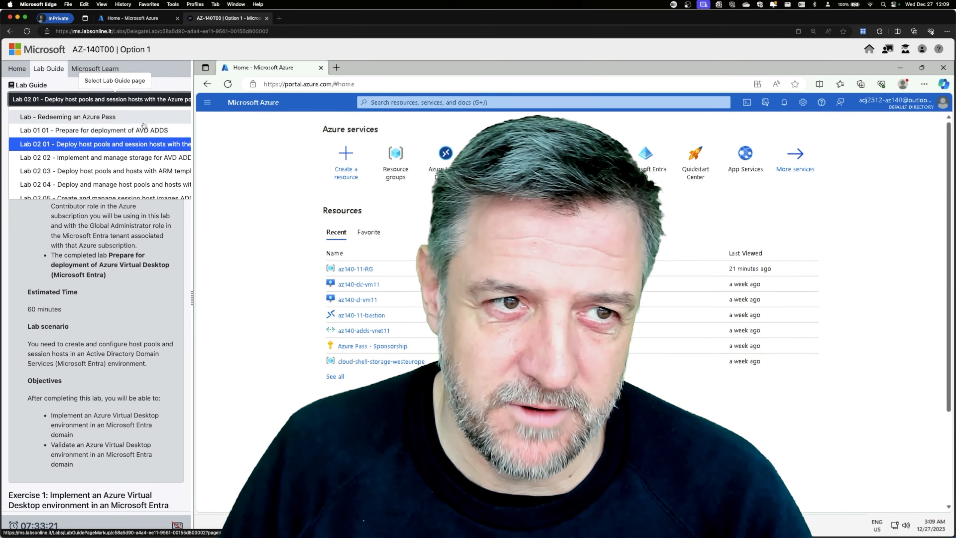
pyautogui.click(140, 146)
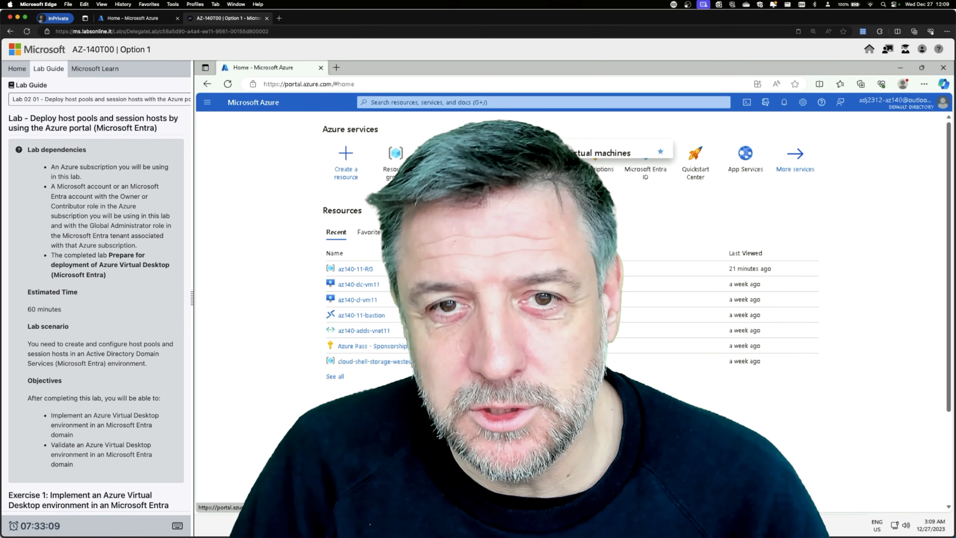
# Start both virtual machines, az140-cl-vm11 and az140-dc-vm11, and refresh the virtual machine list
pyautogui.click(546, 162)
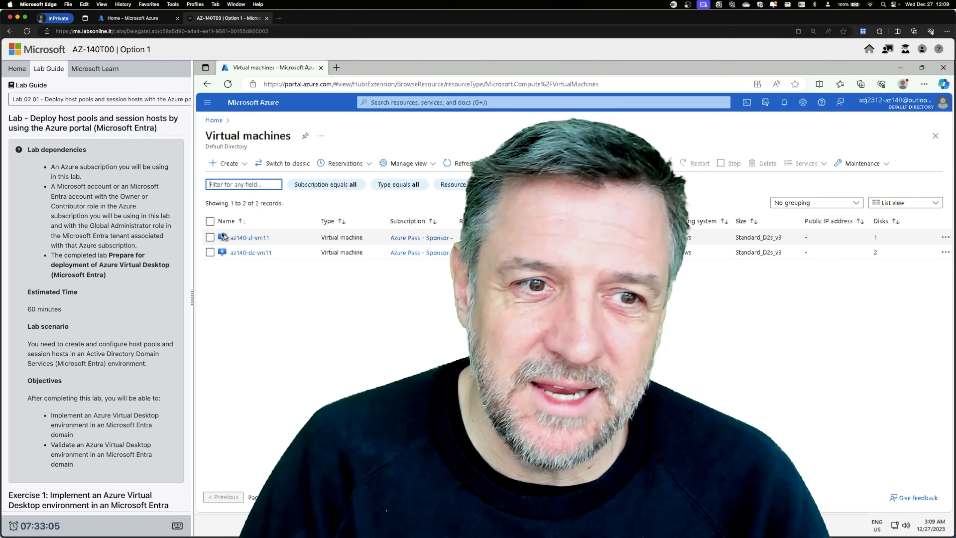
pyautogui.click(209, 221)
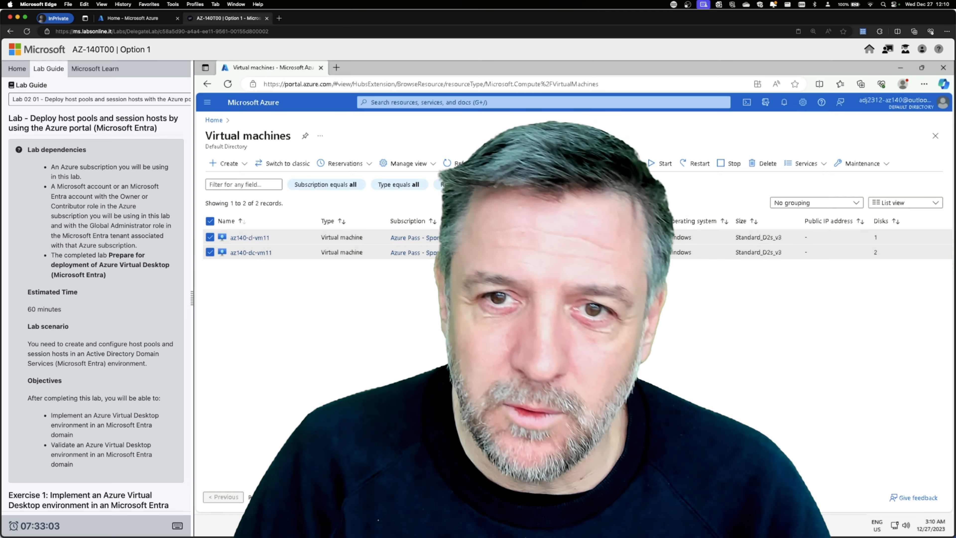
pyautogui.click(665, 164)
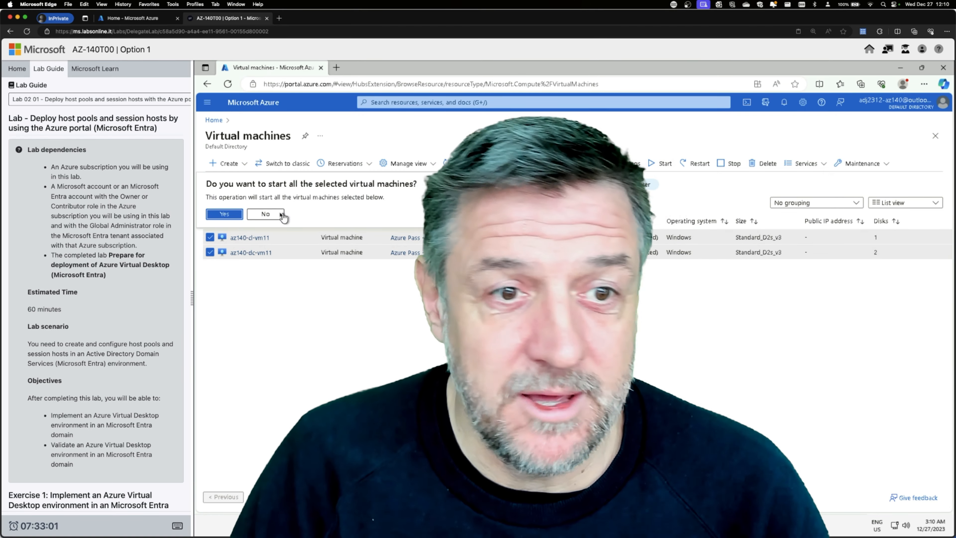
pyautogui.click(224, 215)
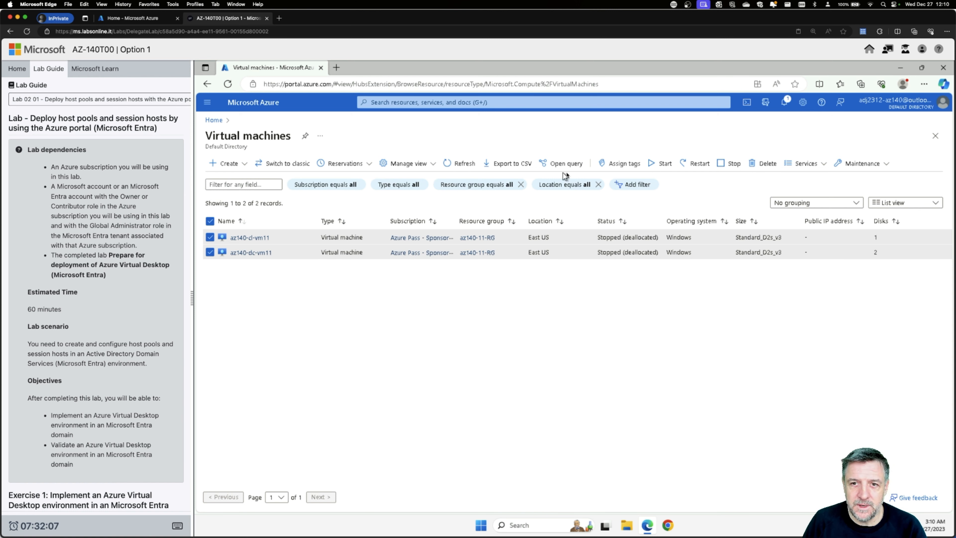
pyautogui.click(457, 164)
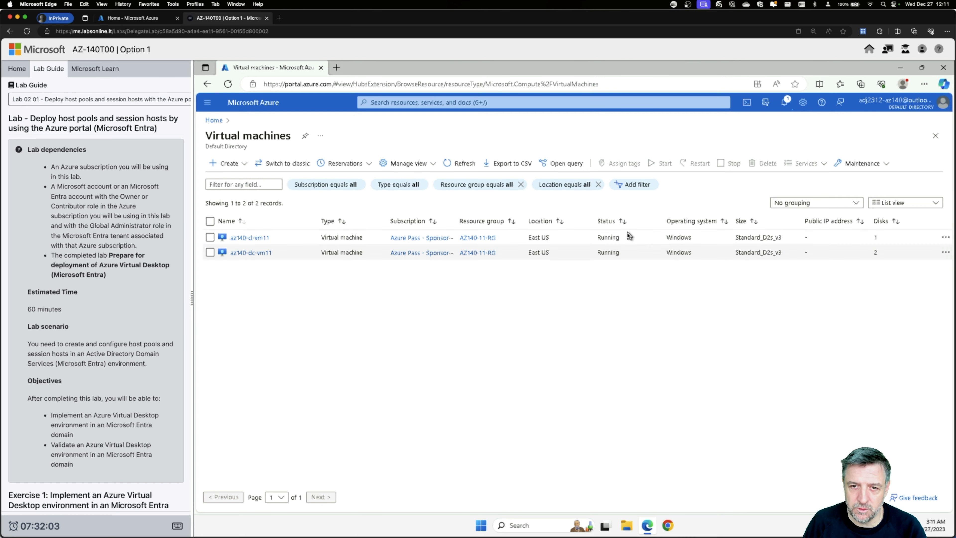
# Read the Task 1 instructions in the lab guide and tick off items 1 to 3
pyautogui.scroll(-10, 105, 275)
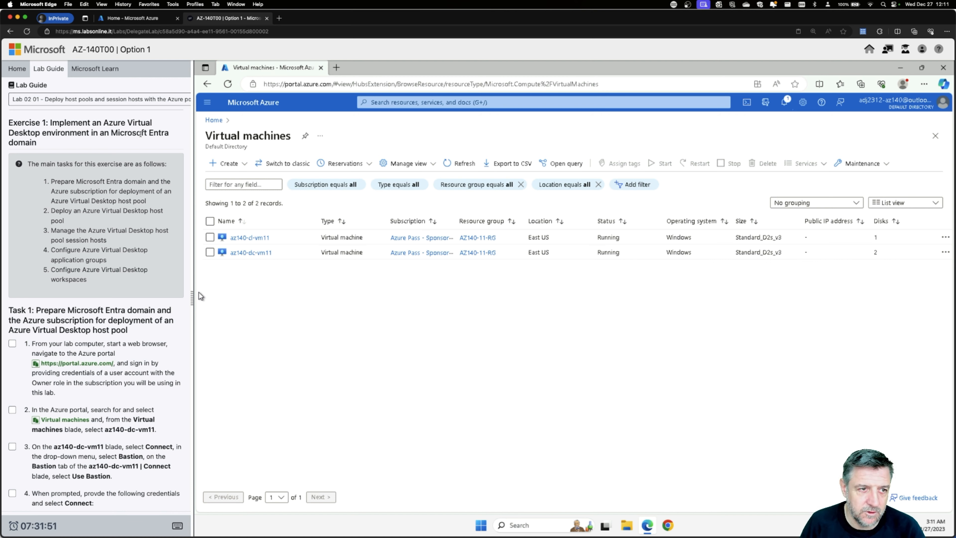
pyautogui.scroll(-3, 113, 143)
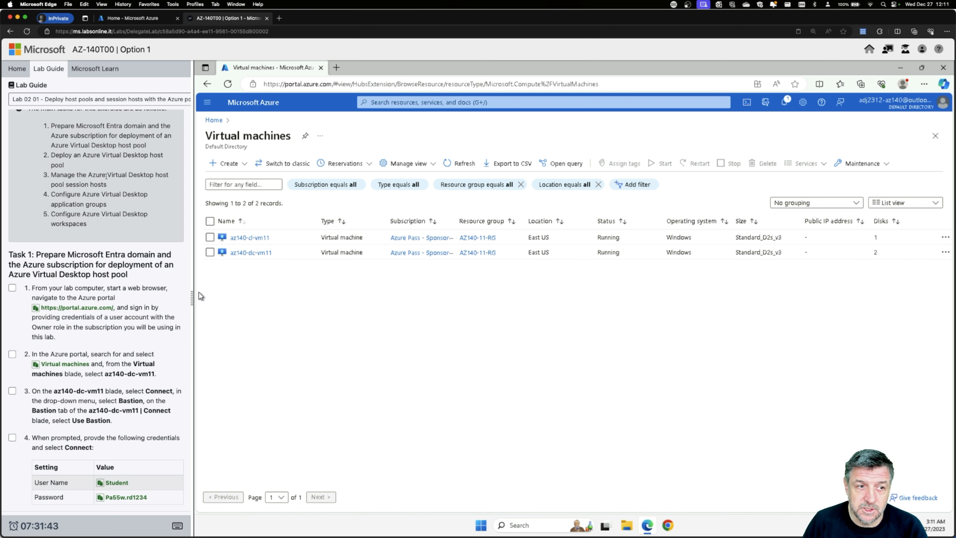
pyautogui.scroll(-3, 109, 168)
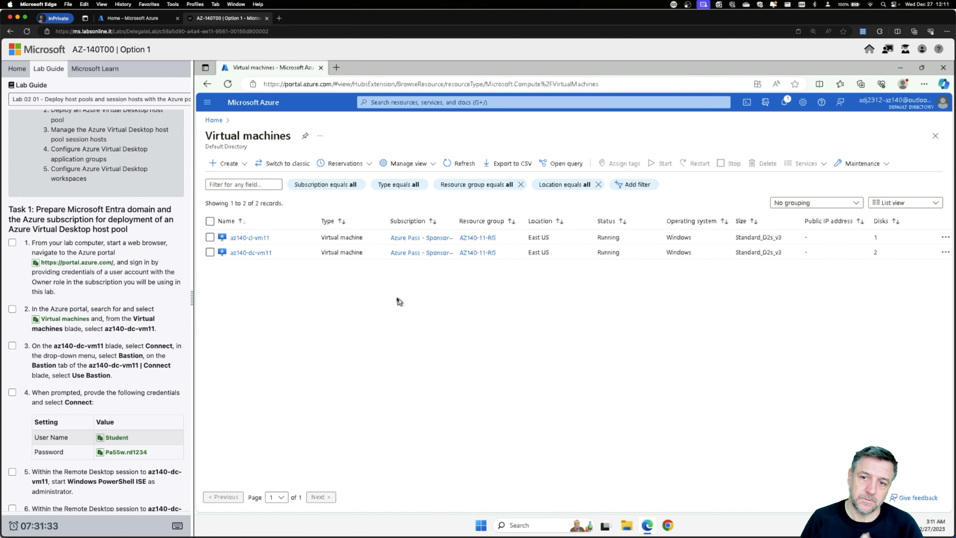
pyautogui.scroll(-1, 137, 295)
pyautogui.scroll(-3, 137, 295)
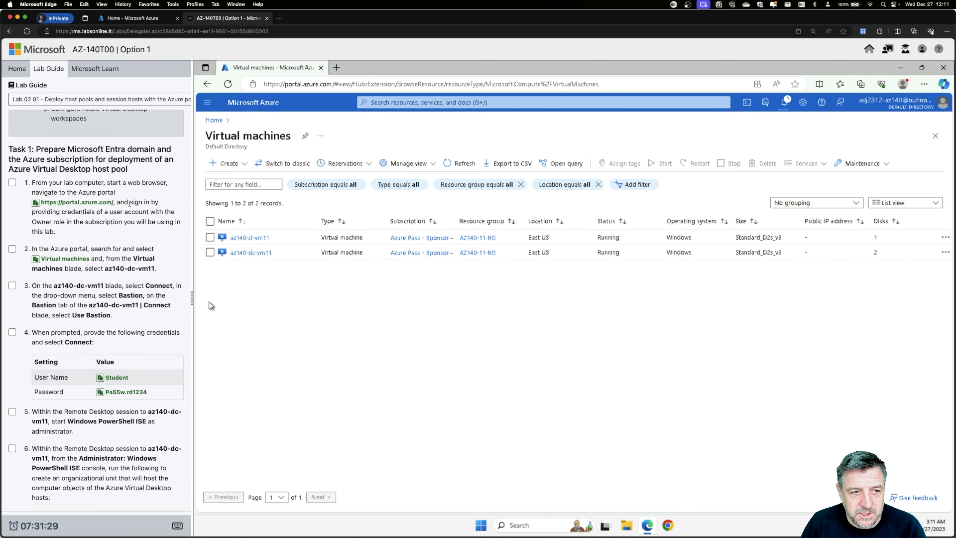
pyautogui.scroll(-4, 68, 222)
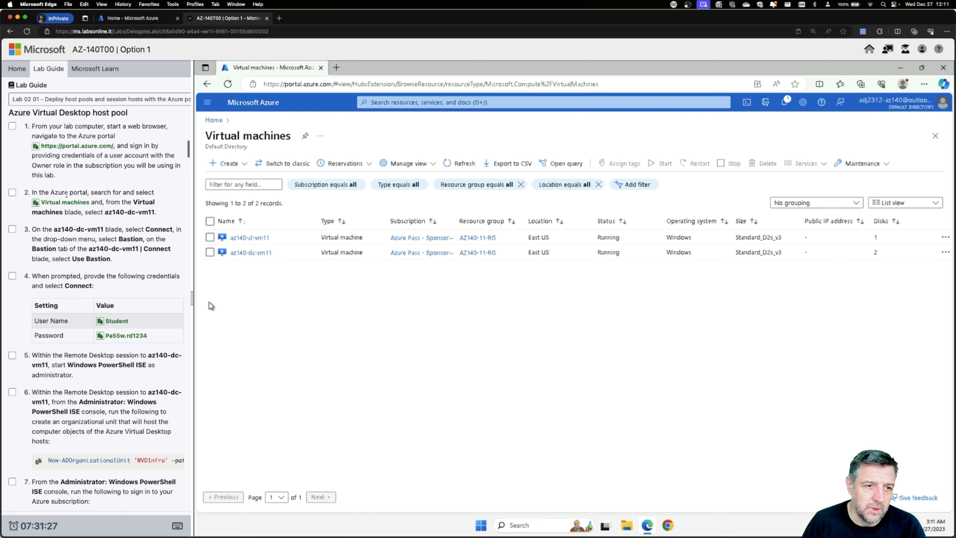
pyautogui.scroll(1, 42, 172)
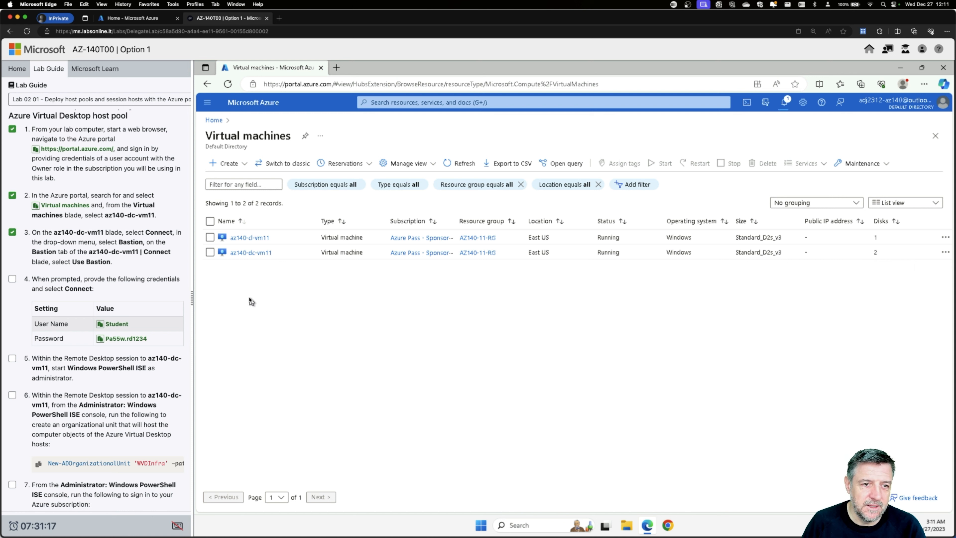
# Open the Bastion connection page for the az140-dc-vm11 virtual machine
pyautogui.click(248, 253)
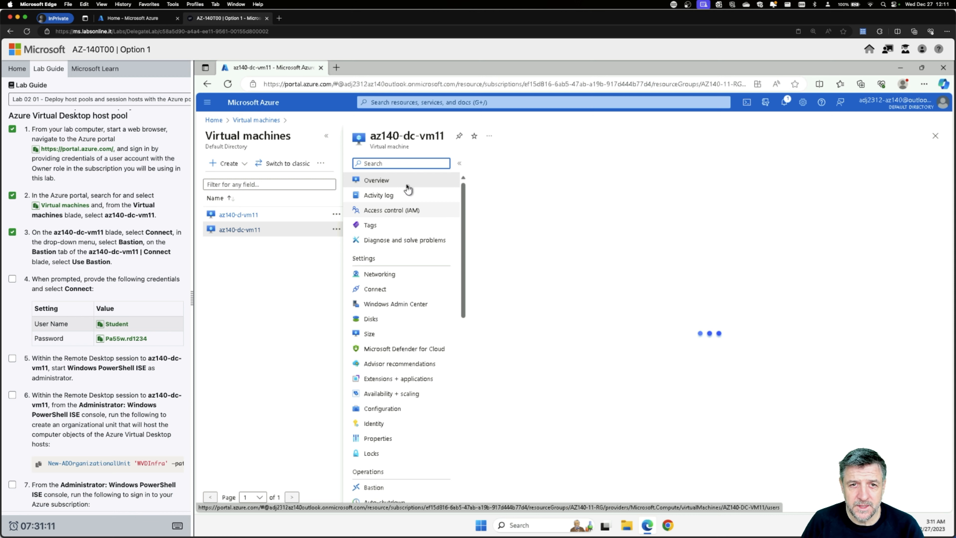
pyautogui.click(511, 169)
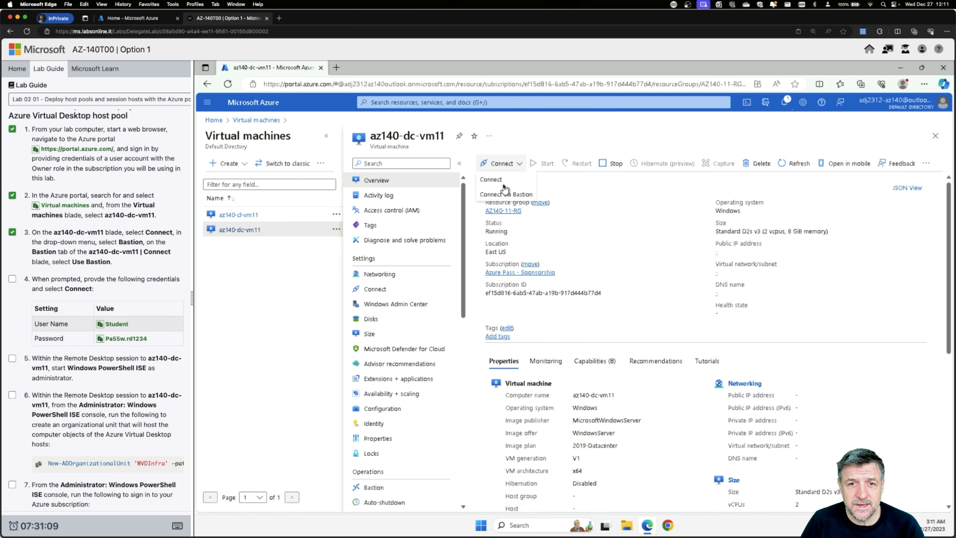
pyautogui.click(500, 198)
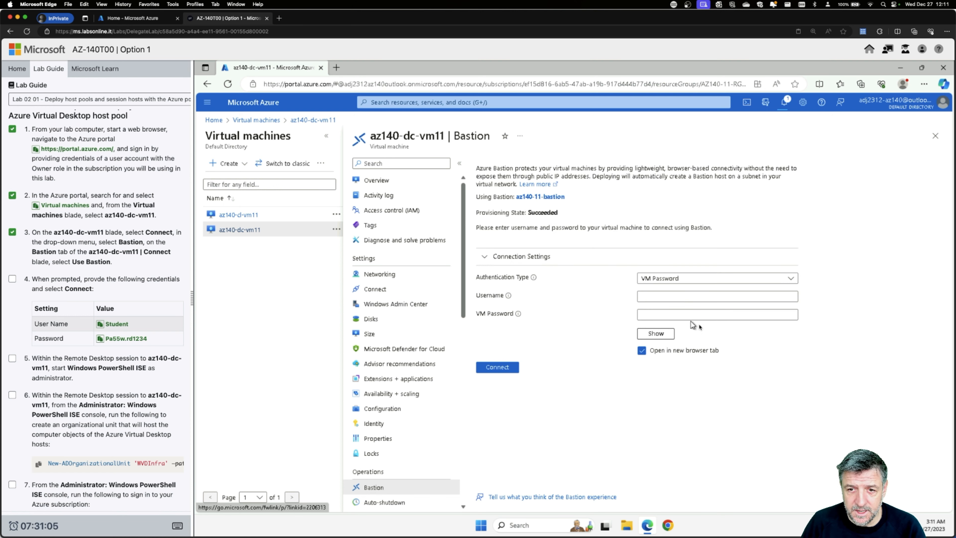
# Fill in the username Student and the VM password from the lab guide, and try to connect through Bastion
pyautogui.click(677, 296)
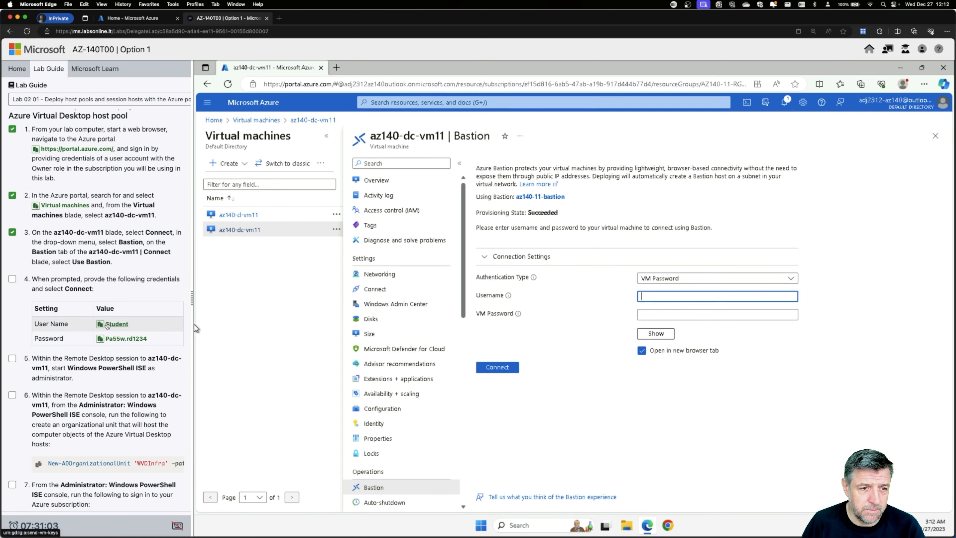
pyautogui.click(113, 324)
pyautogui.press('Tab')
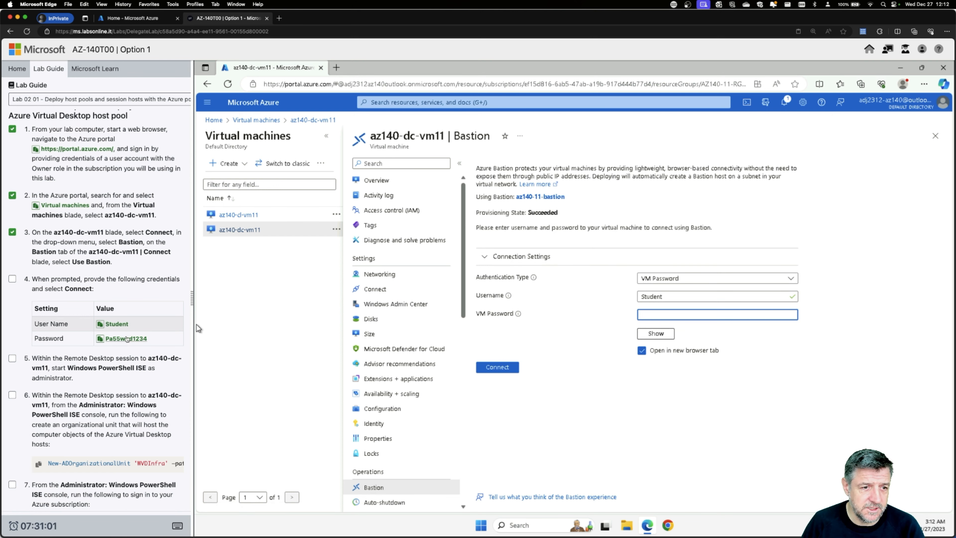
pyautogui.click(126, 339)
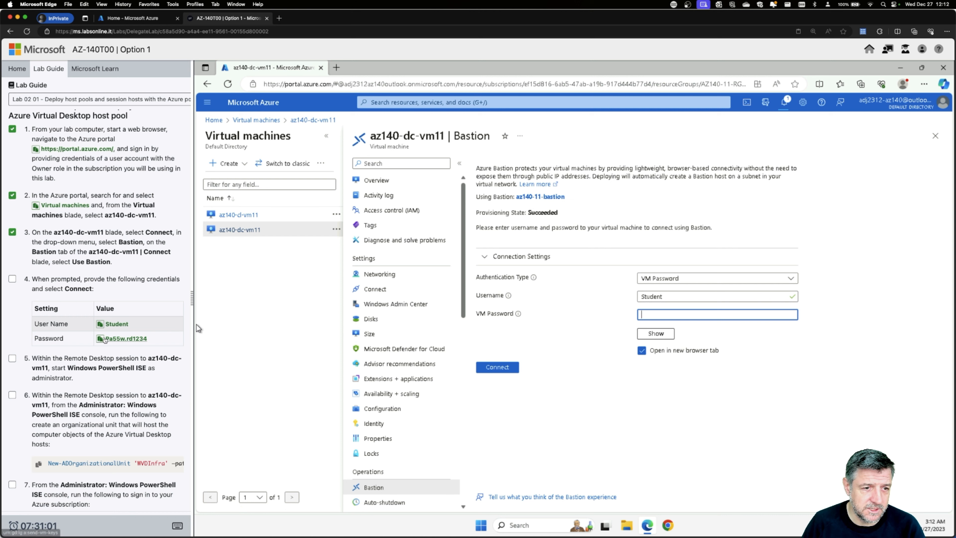
pyautogui.click(498, 369)
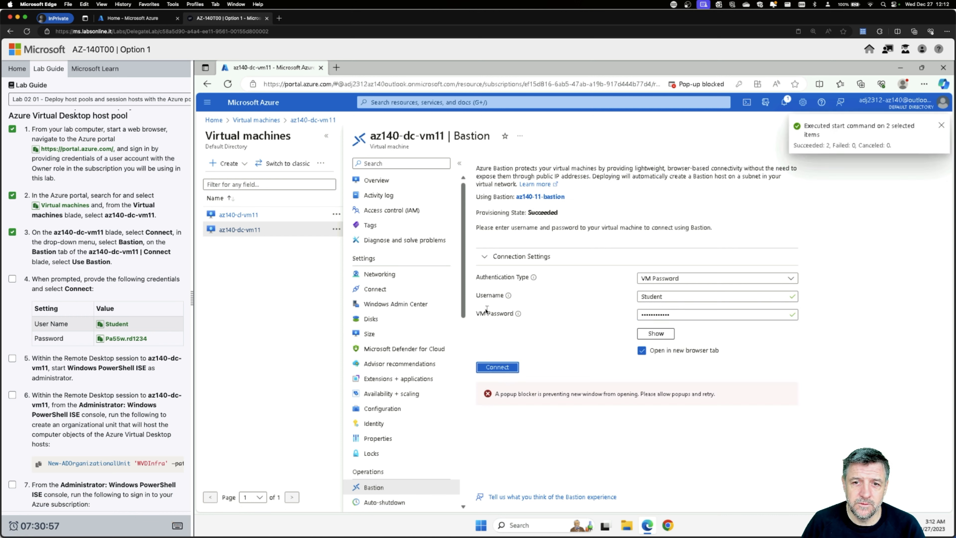
# Always allow pop-ups and redirects from portal.azure.com and connect to az140-dc-vm11 through Bastion again
pyautogui.click(720, 84)
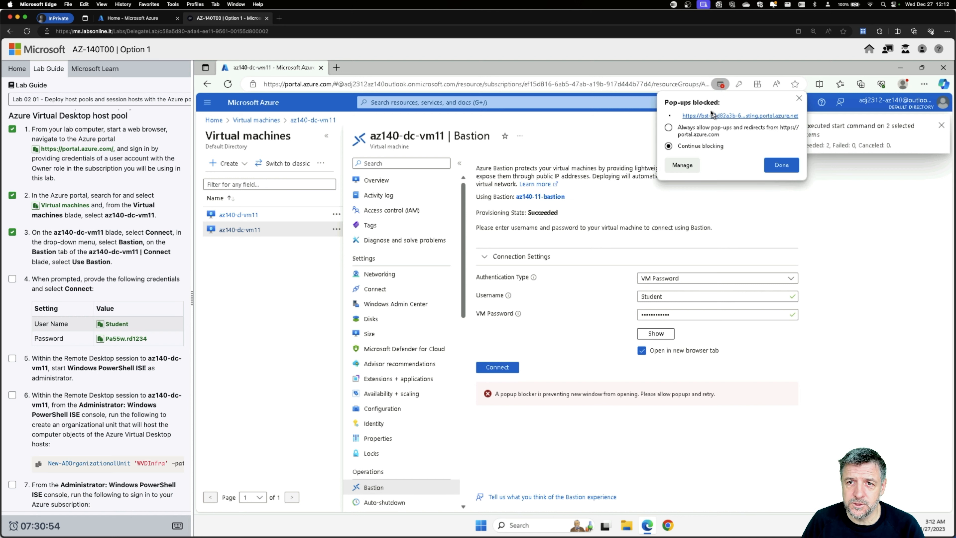
pyautogui.click(669, 128)
pyautogui.click(779, 166)
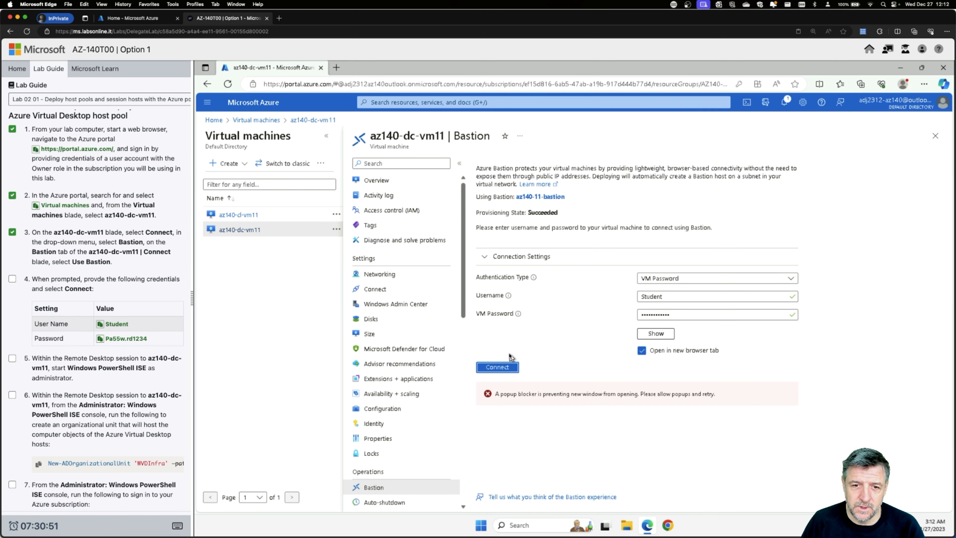
pyautogui.click(497, 367)
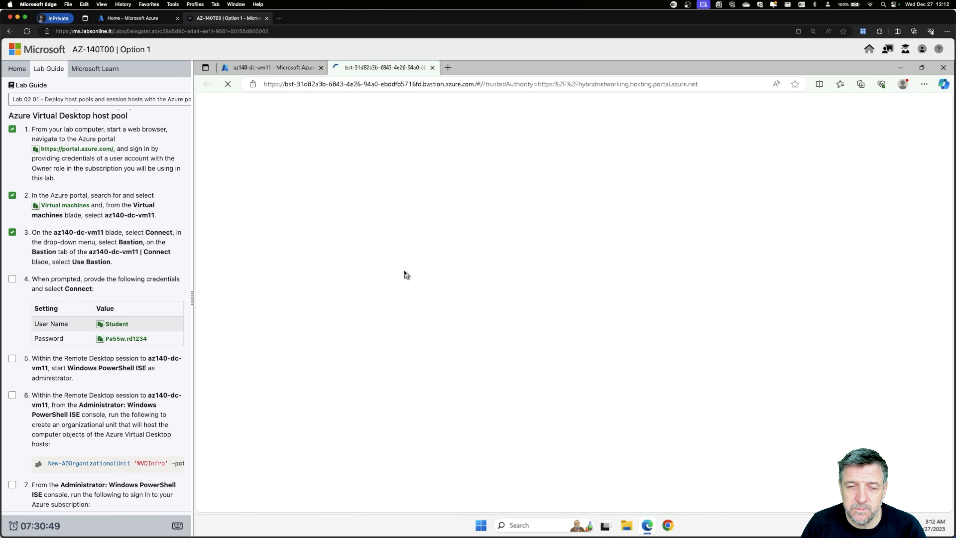
pyautogui.click(275, 154)
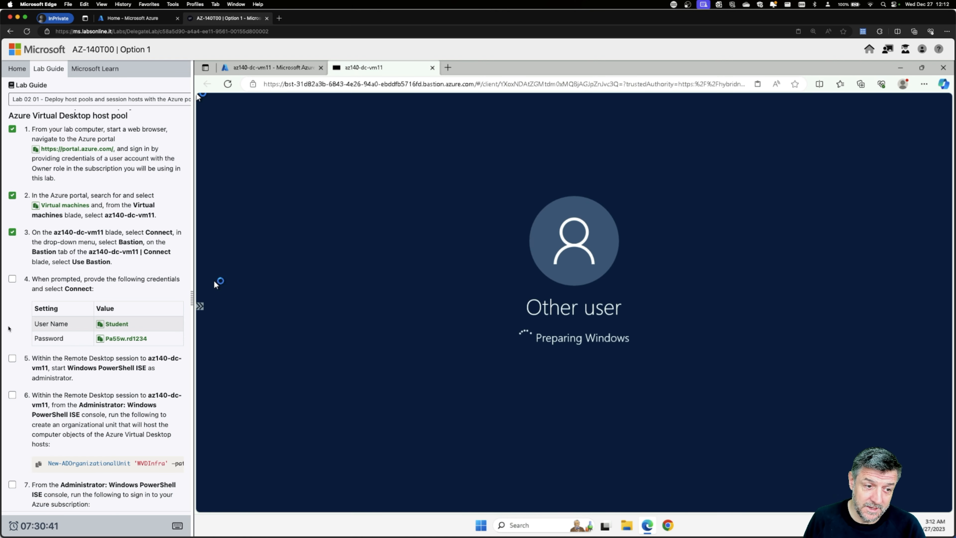
# Tick off items 4 and 5 of Task 1 in the lab guide
pyautogui.scroll(-3, 10, 263)
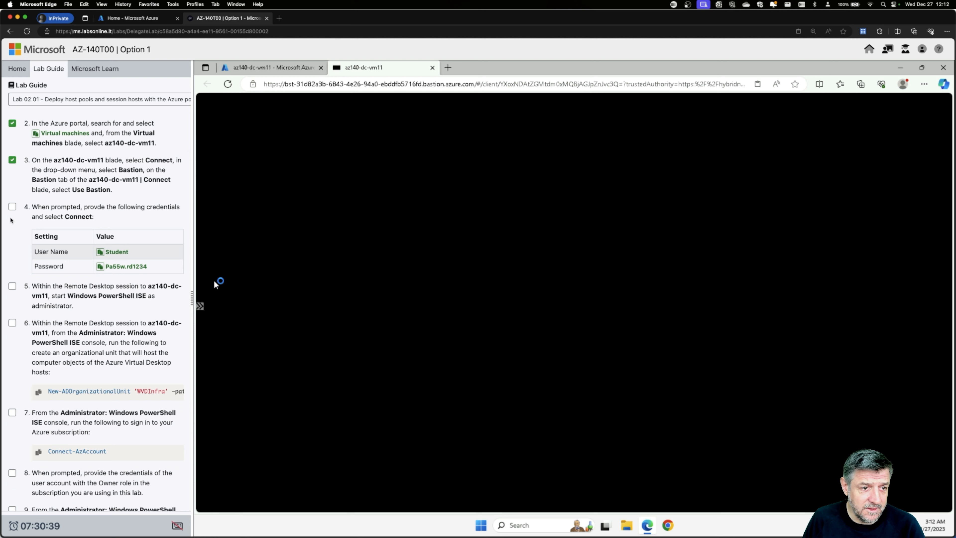
pyautogui.scroll(-2, 68, 281)
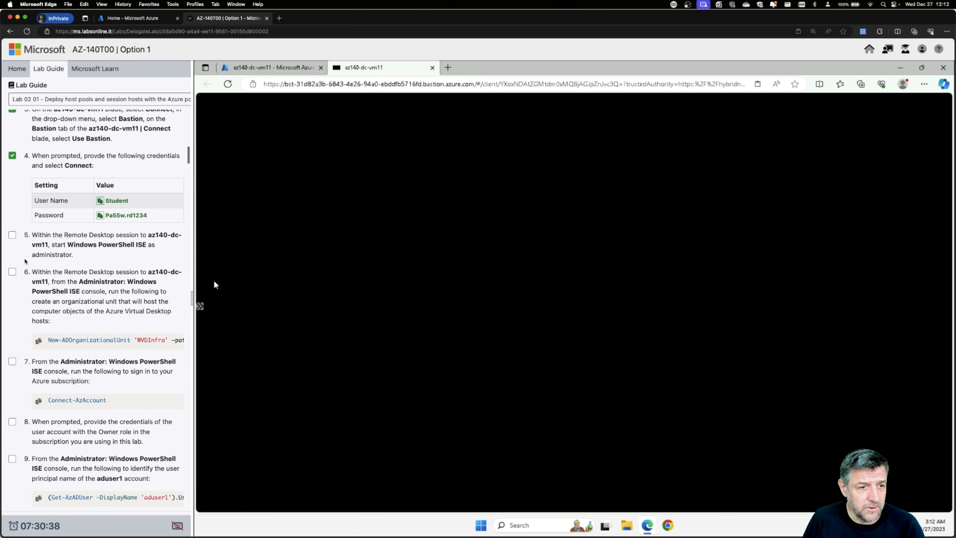
pyautogui.click(12, 235)
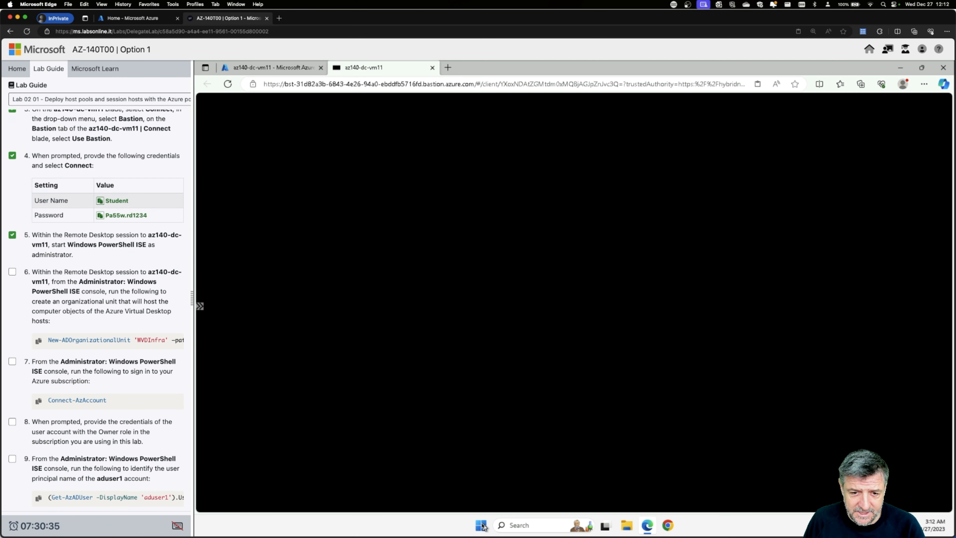
# Find Windows PowerShell ISE on the lab computer by searching for "ise", run it as administrator, and close the browser window
pyautogui.click(481, 526)
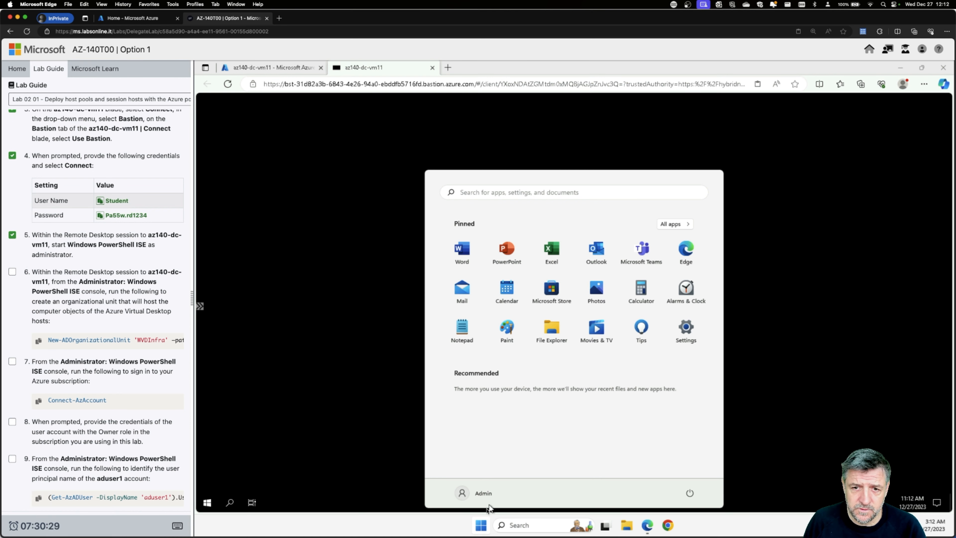
pyautogui.click(482, 524)
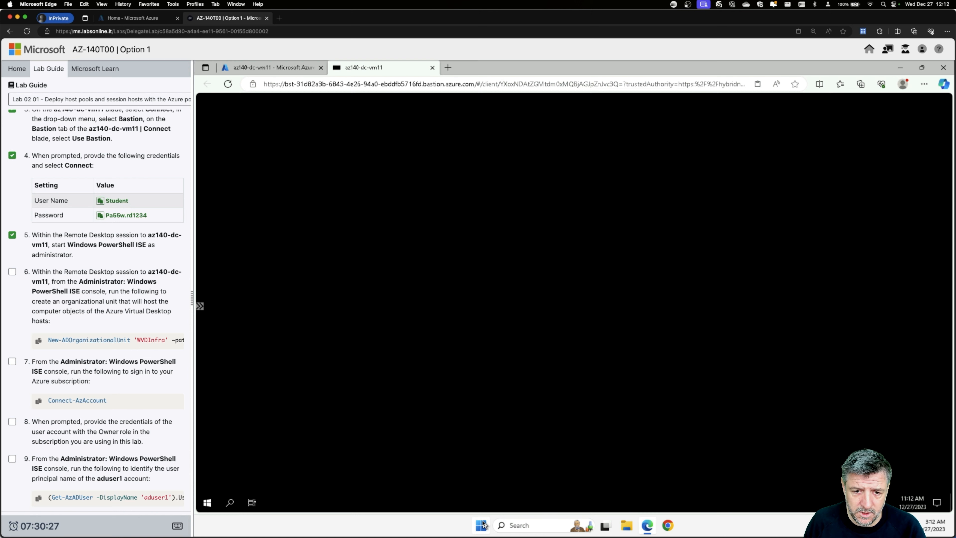
pyautogui.click(482, 525)
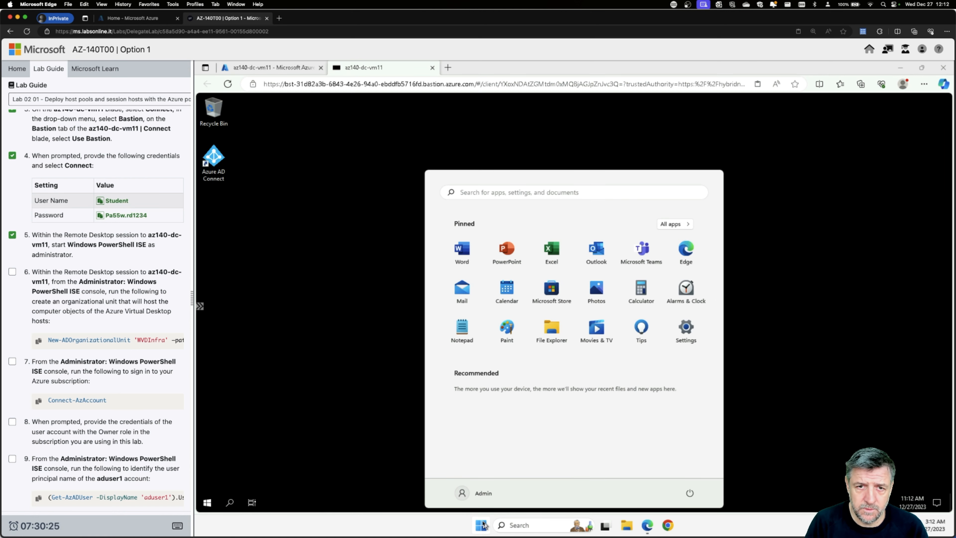
pyautogui.click(487, 193)
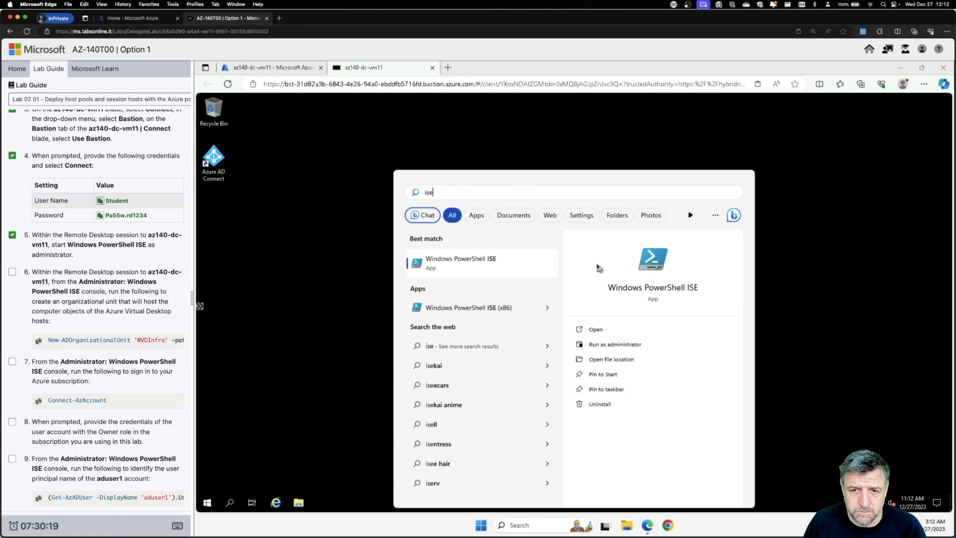
pyautogui.click(607, 345)
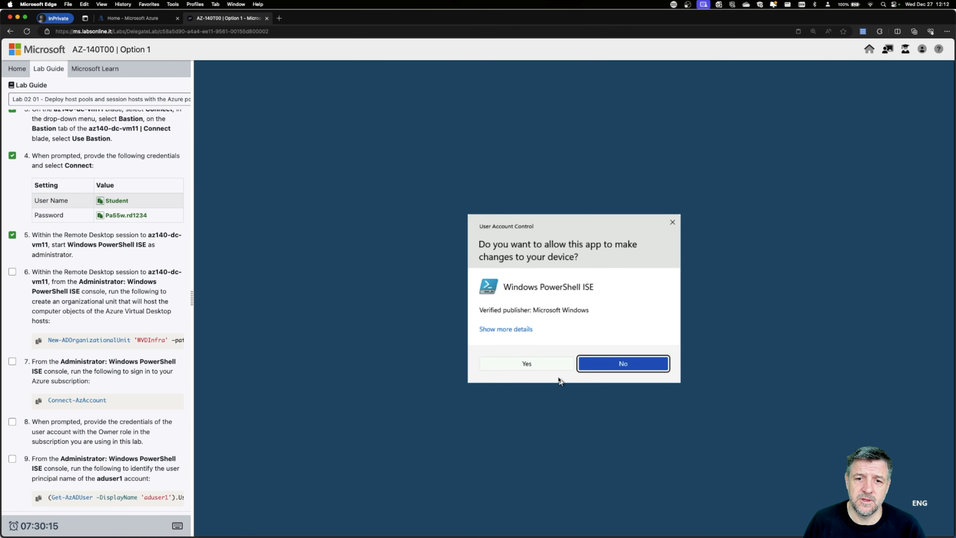
pyautogui.click(529, 363)
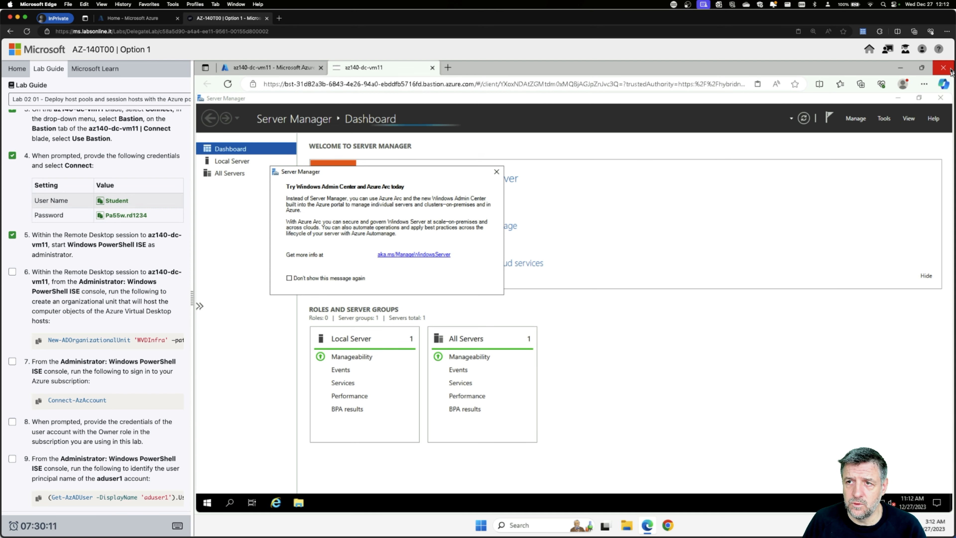
pyautogui.click(943, 68)
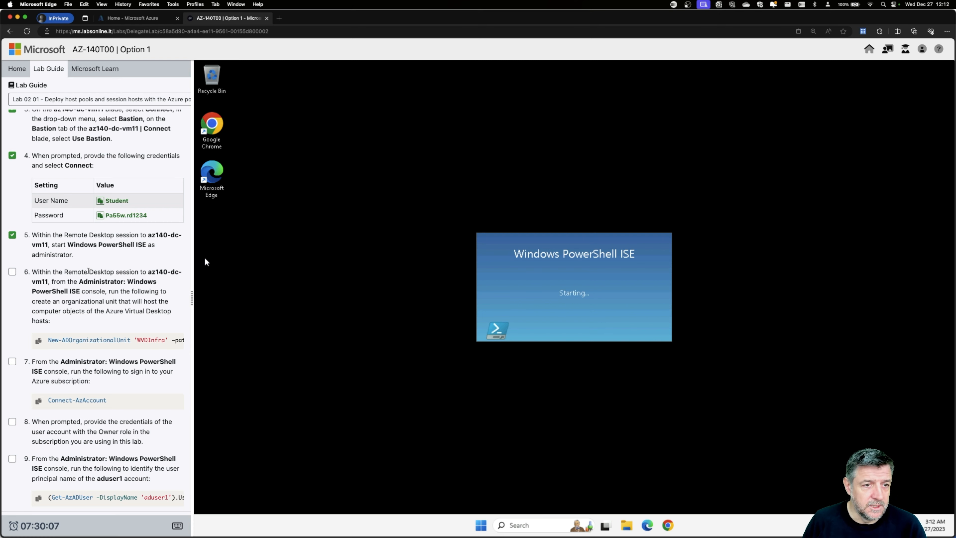
pyautogui.scroll(-2, 88, 270)
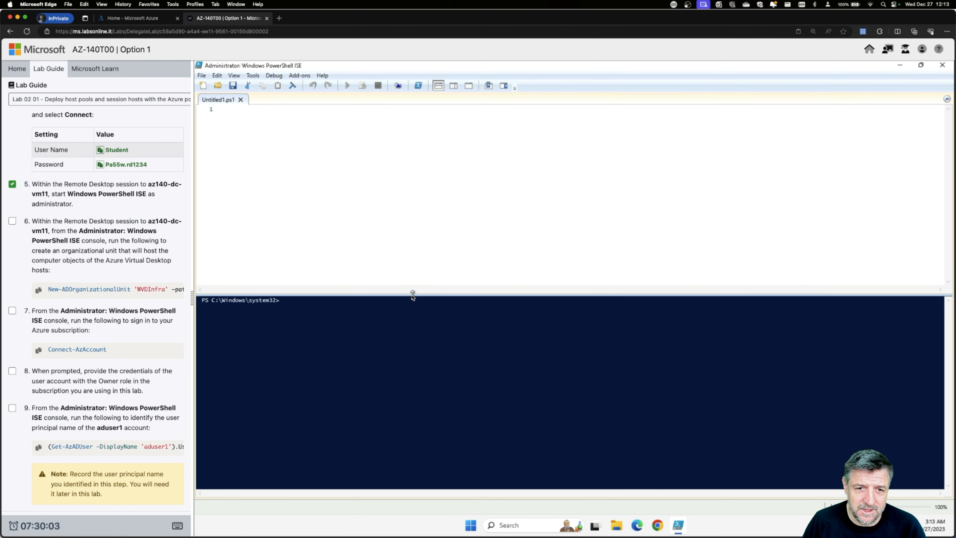
# Enlarge the console pane and try to run New-ADOrganizationalUnit 'WVDInfra' -path 'DC=adatum,DC=com' -ProtectedFromAccidentalDeletion $false on the lab computer
pyautogui.moveTo(412, 295); pyautogui.dragTo(420, 257)
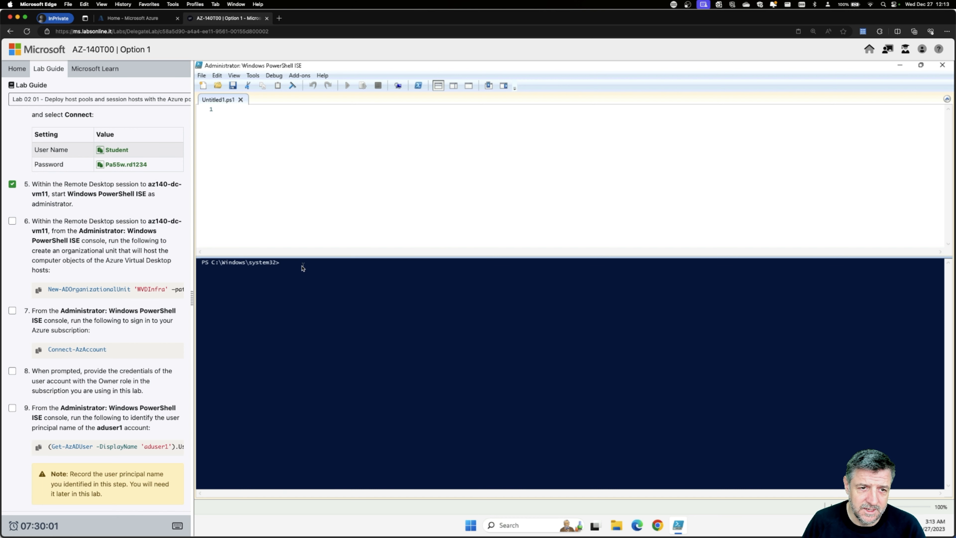
pyautogui.click(38, 290)
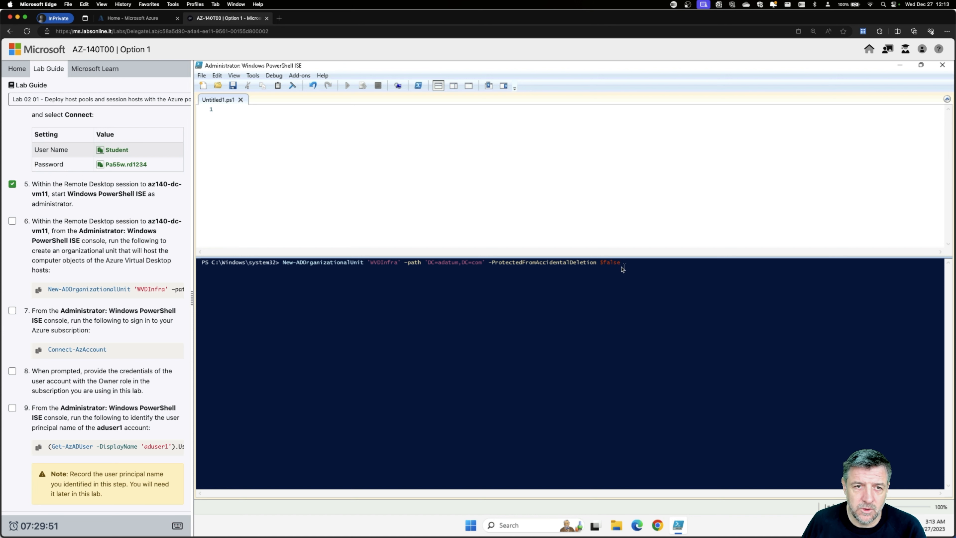
pyautogui.press('Return')
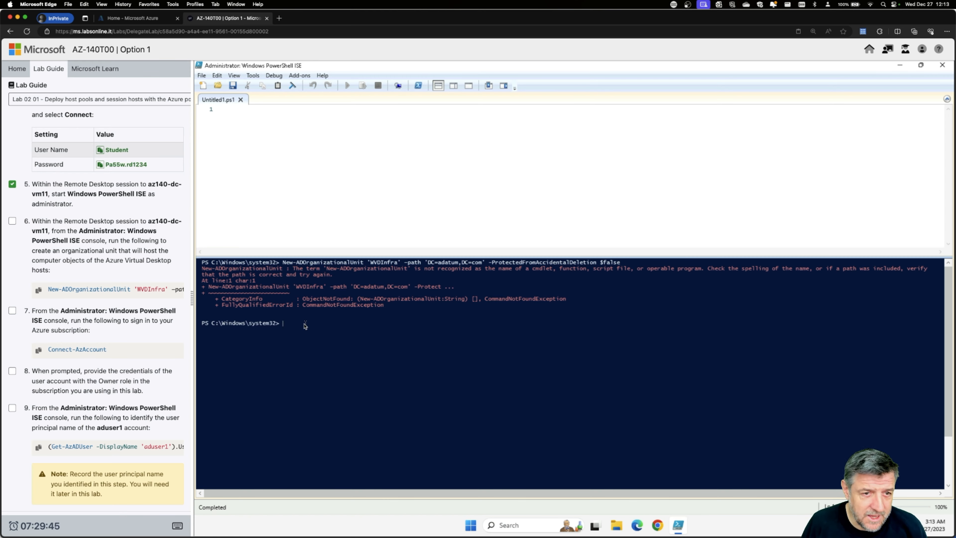
# Recheck items 2 to 9 of Task 1 in the lab guide and close PowerShell ISE on the lab computer
pyautogui.scroll(5, 121, 318)
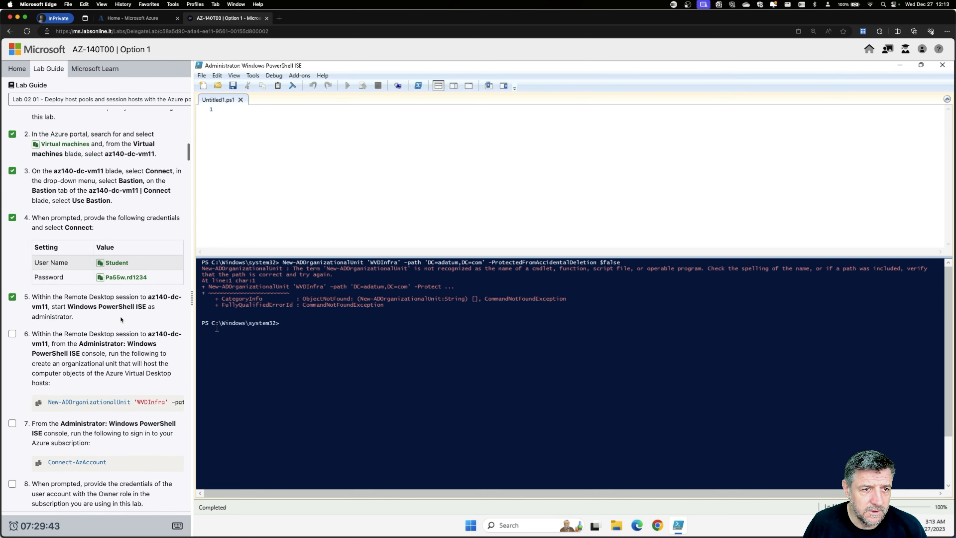
pyautogui.scroll(-4, 121, 319)
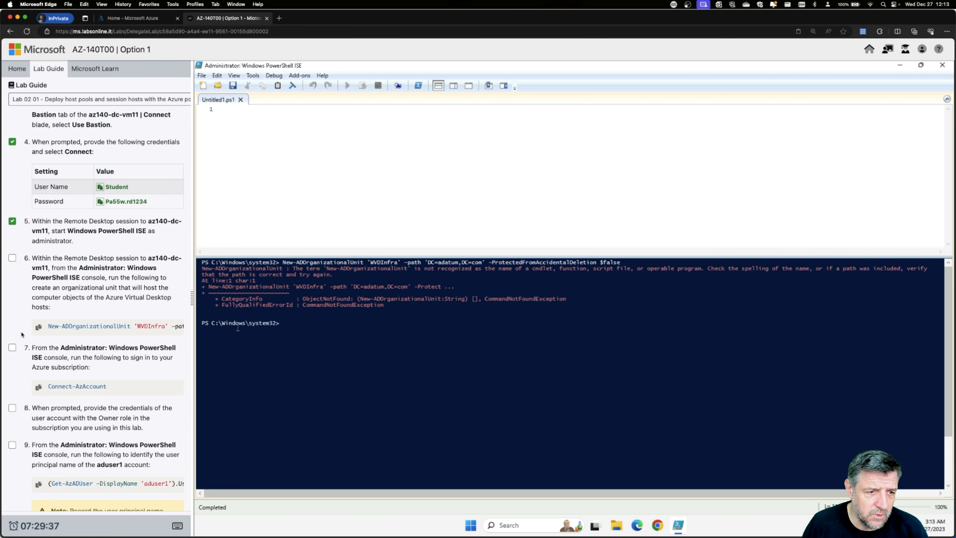
pyautogui.scroll(-1, 22, 334)
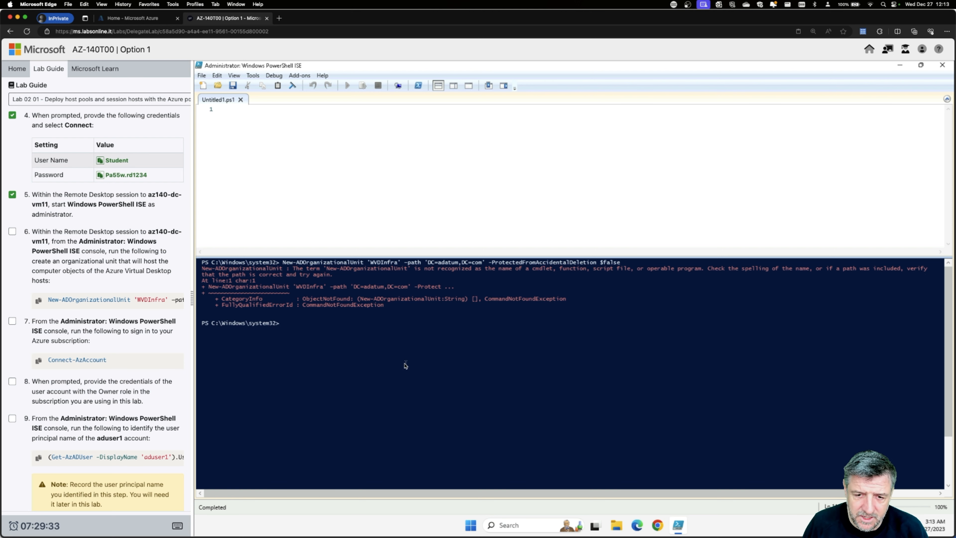
pyautogui.click(472, 525)
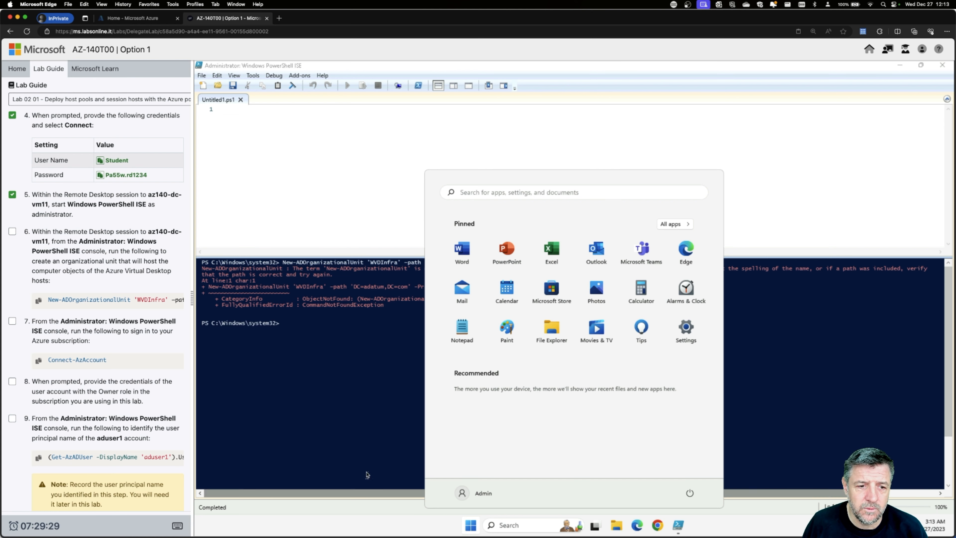
pyautogui.click(361, 449)
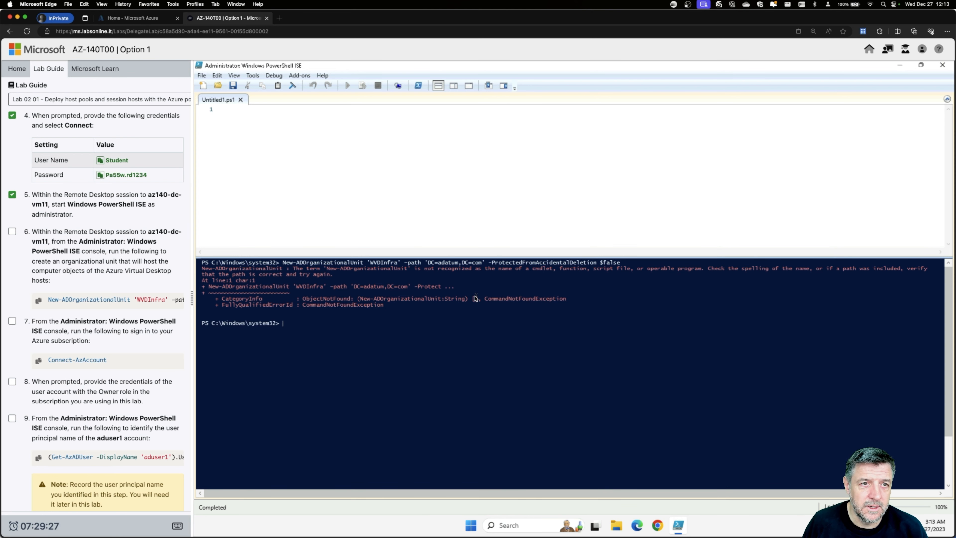
pyautogui.click(942, 66)
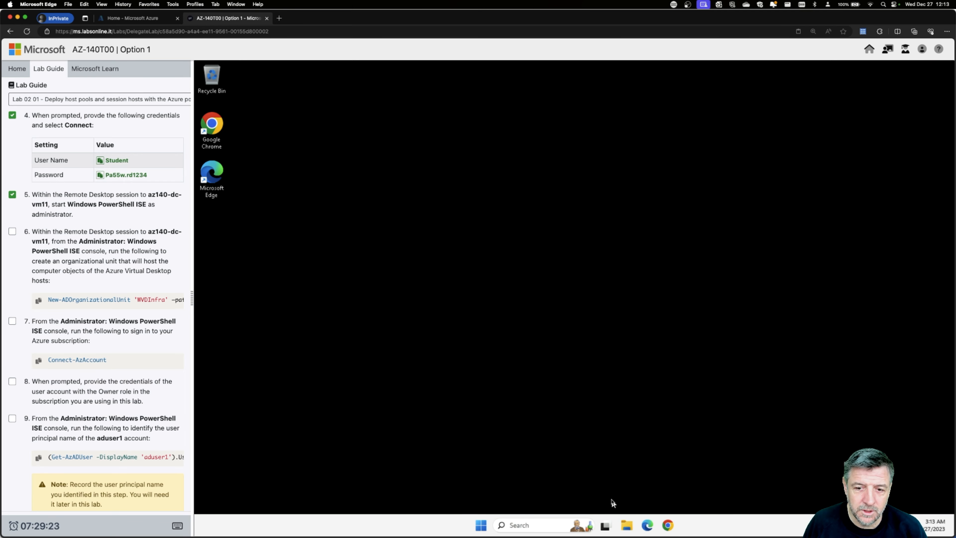
# Open portal.azure.com in Microsoft Edge on the lab computer and close the extra Google page
pyautogui.click(647, 526)
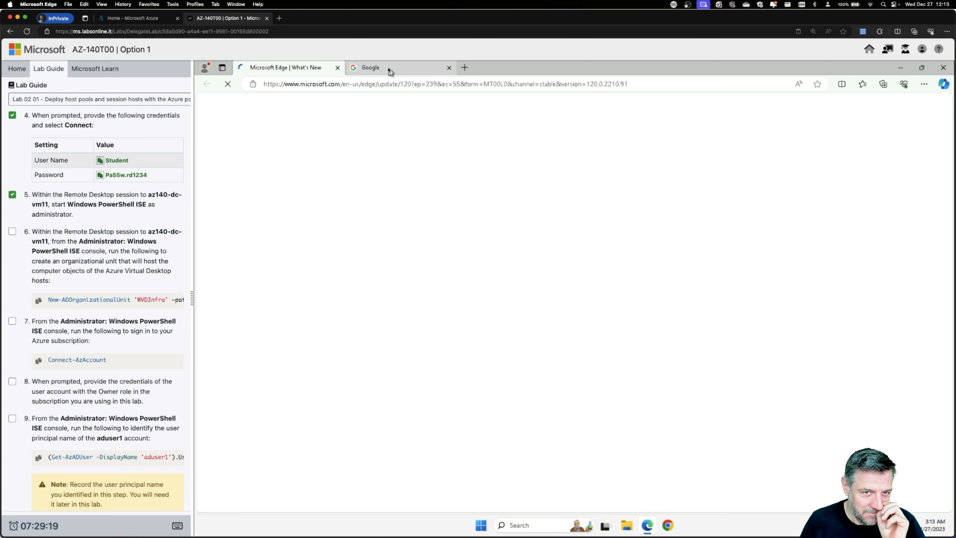
pyautogui.click(329, 84)
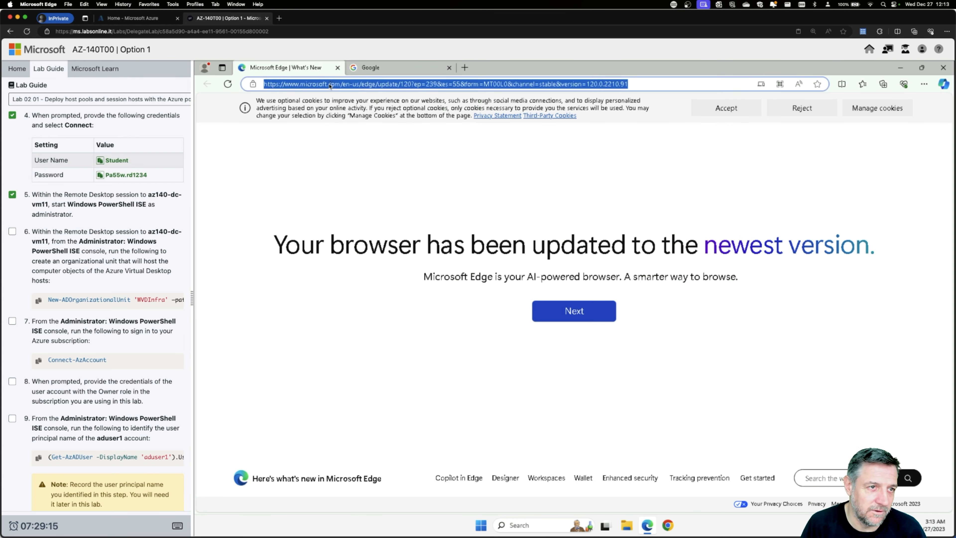
pyautogui.write('p')
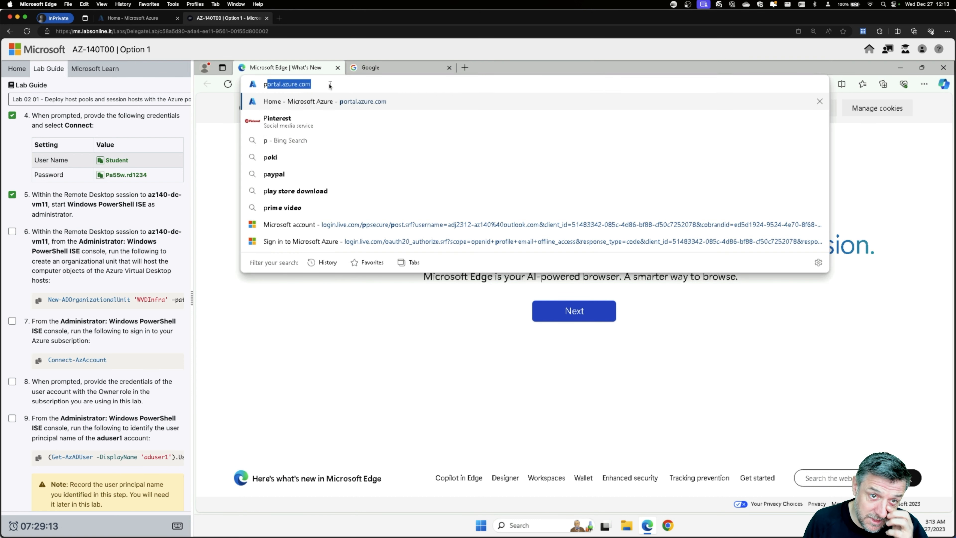
pyautogui.press('Return')
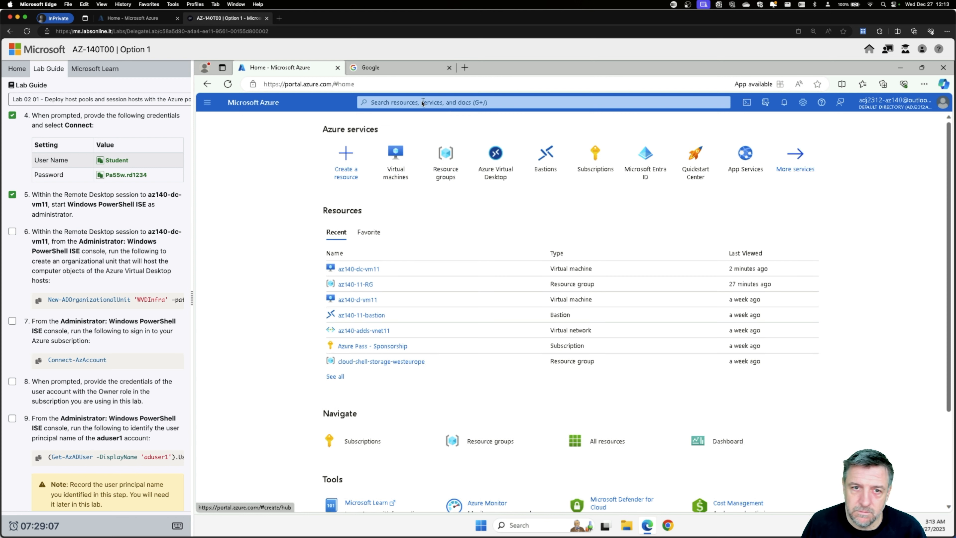
pyautogui.click(449, 67)
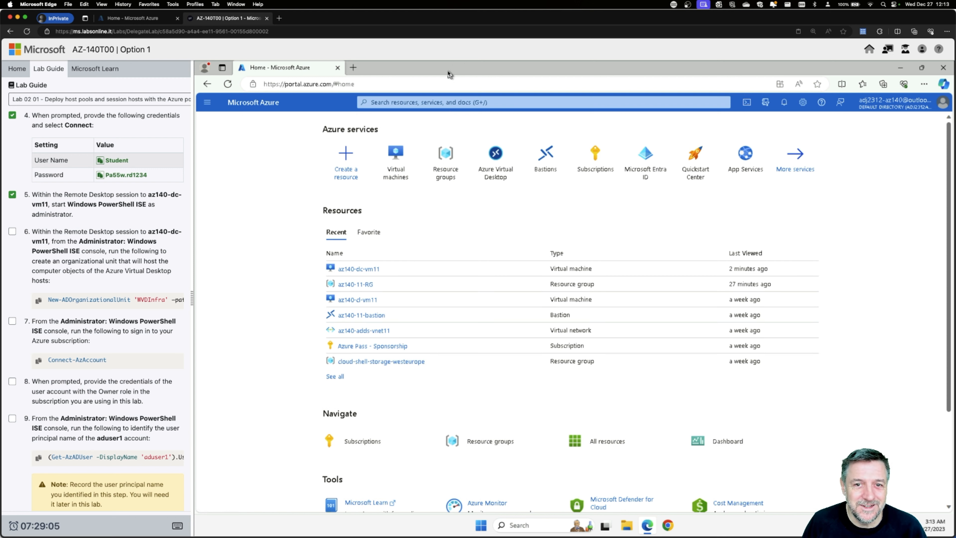
# Open the az140-dc-vm11 virtual machine and choose to connect to it via Bastion
pyautogui.click(357, 269)
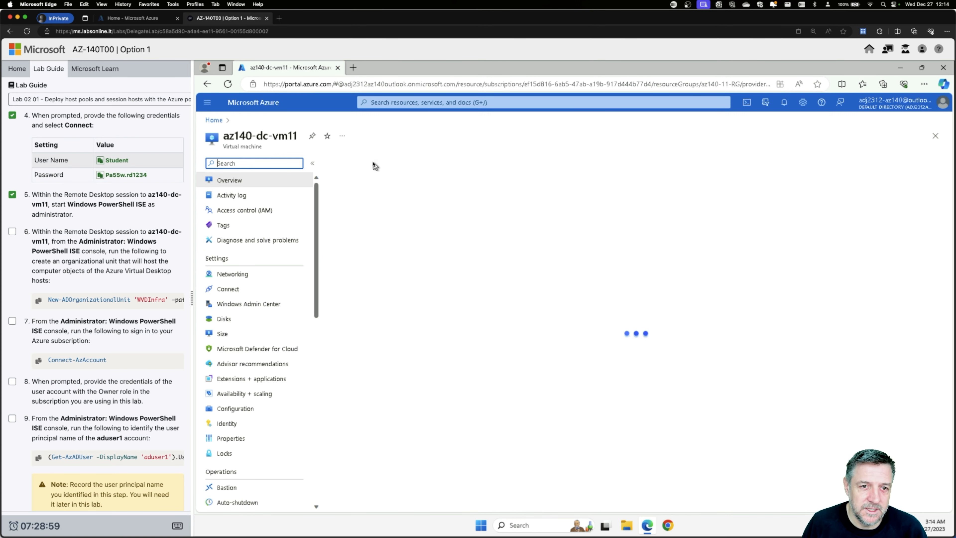
pyautogui.click(365, 165)
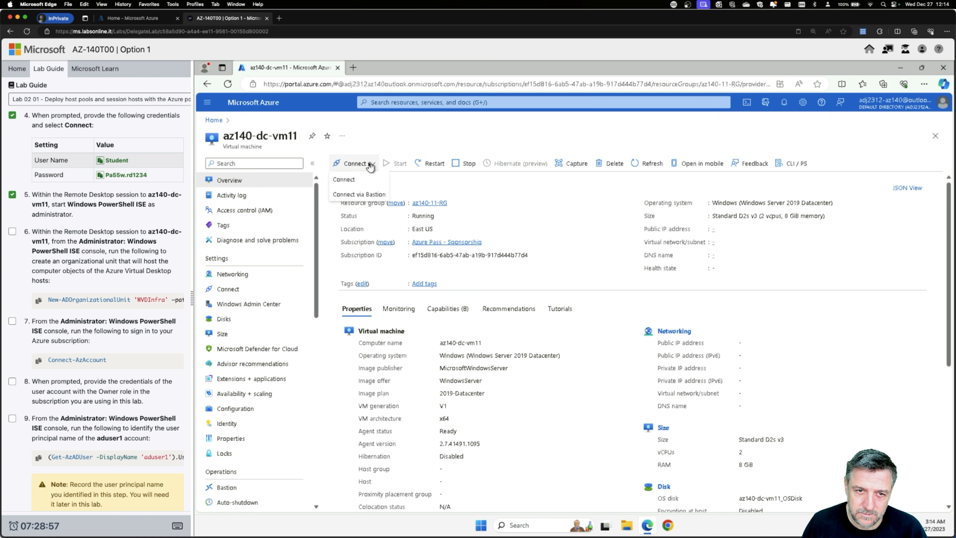
pyautogui.click(357, 193)
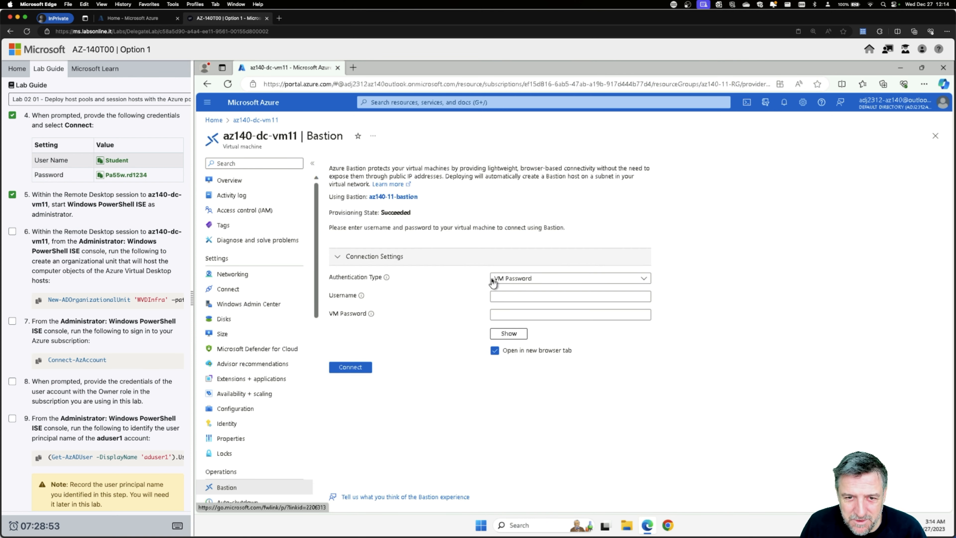
# Fill in the username Student and the VM password from the lab guide, and connect to az140-dc-vm11
pyautogui.click(496, 295)
pyautogui.click(106, 159)
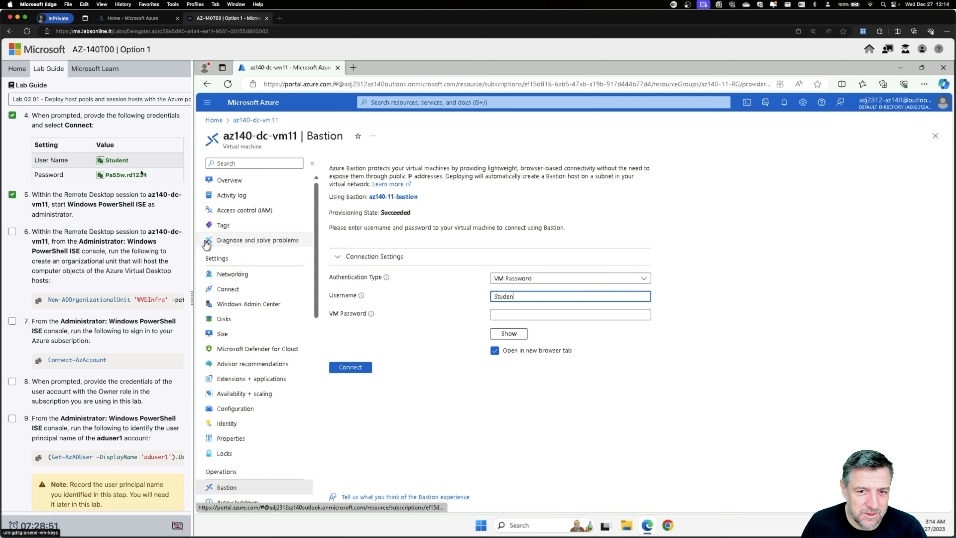
pyautogui.click(497, 314)
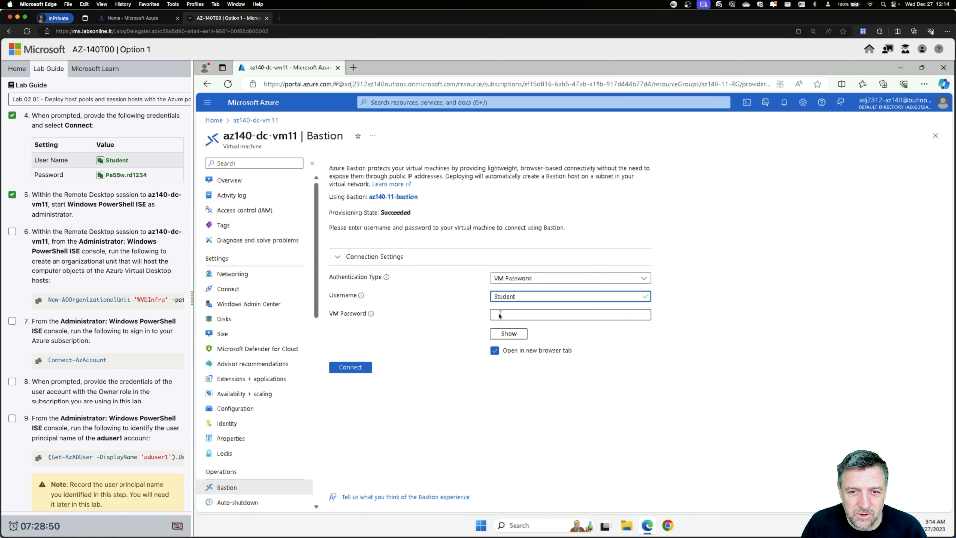
pyautogui.click(130, 175)
pyautogui.click(357, 366)
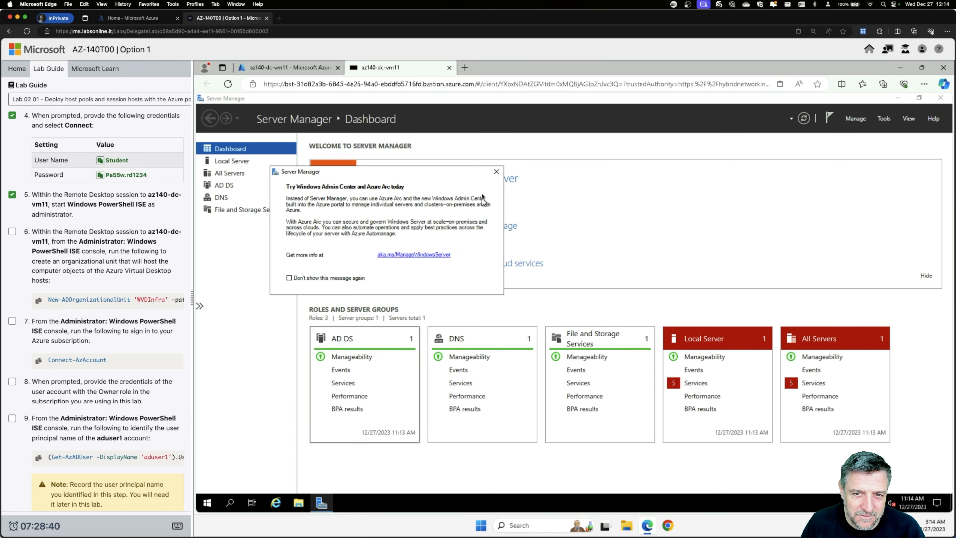
# Close Server Manager in the az140-dc-vm11 session, run Windows PowerShell ISE as administrator, and accept reopening the recovered files
pyautogui.click(496, 171)
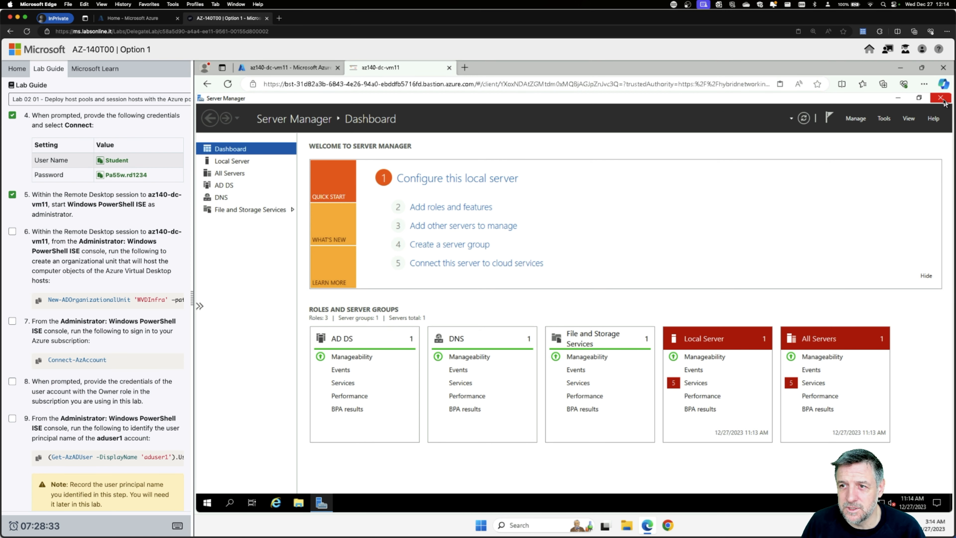
pyautogui.click(942, 98)
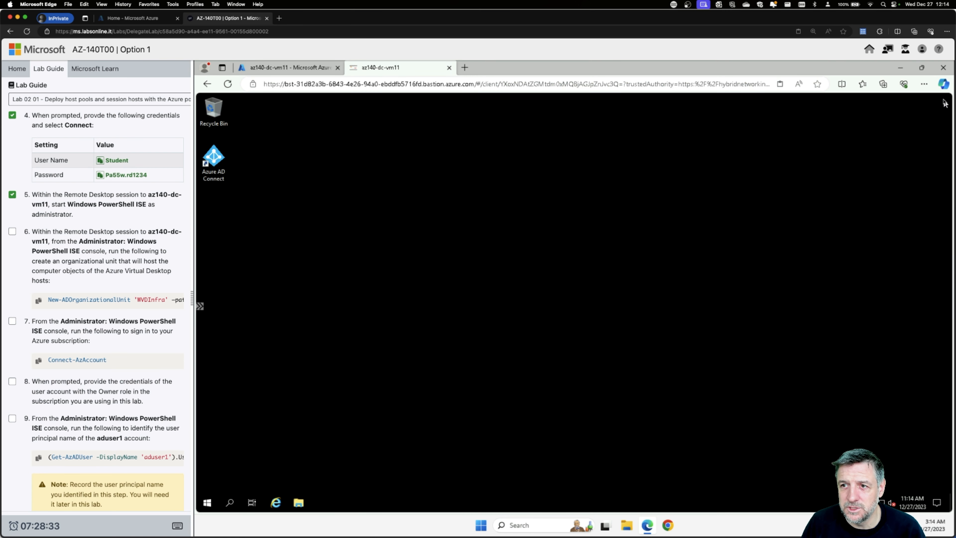
pyautogui.click(208, 503)
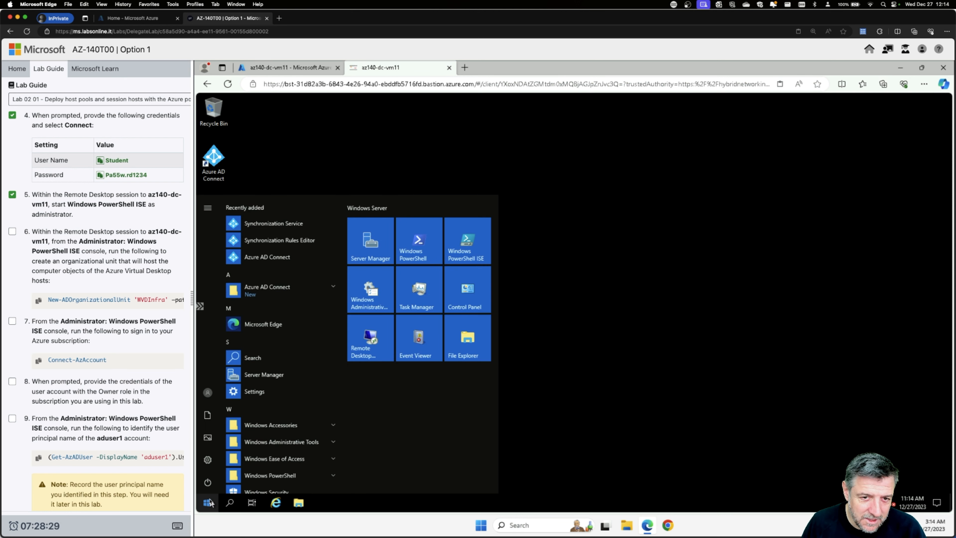
pyautogui.click(466, 248)
pyautogui.rightClick(467, 250)
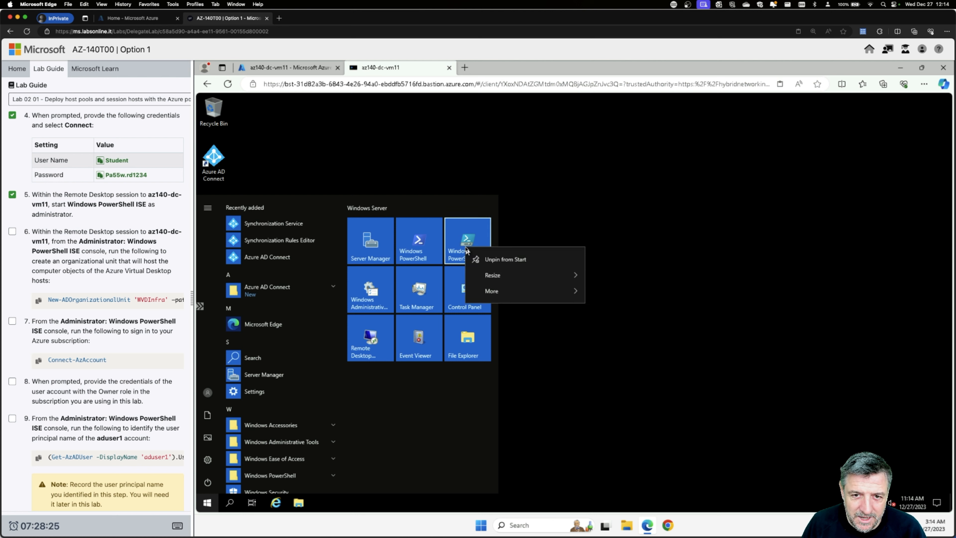
pyautogui.moveTo(541, 295)
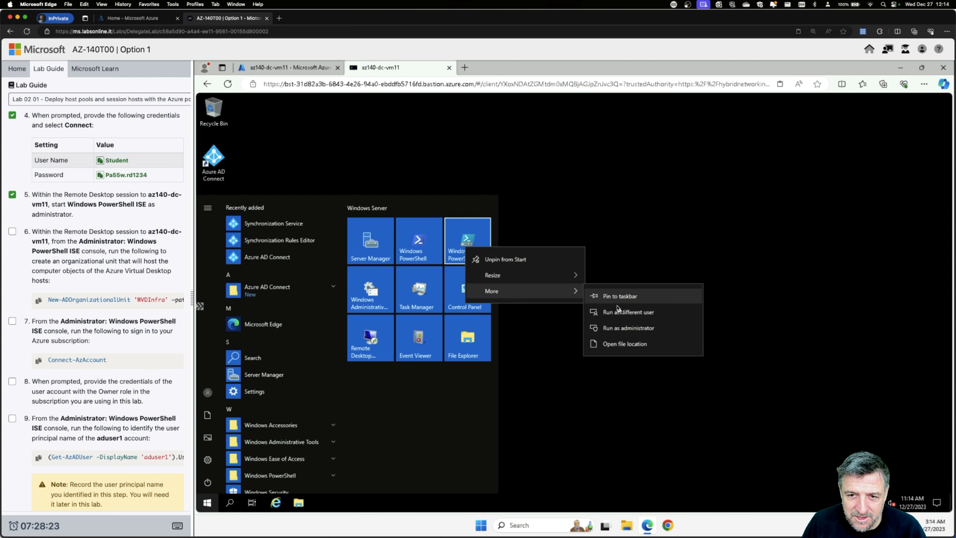
pyautogui.click(624, 329)
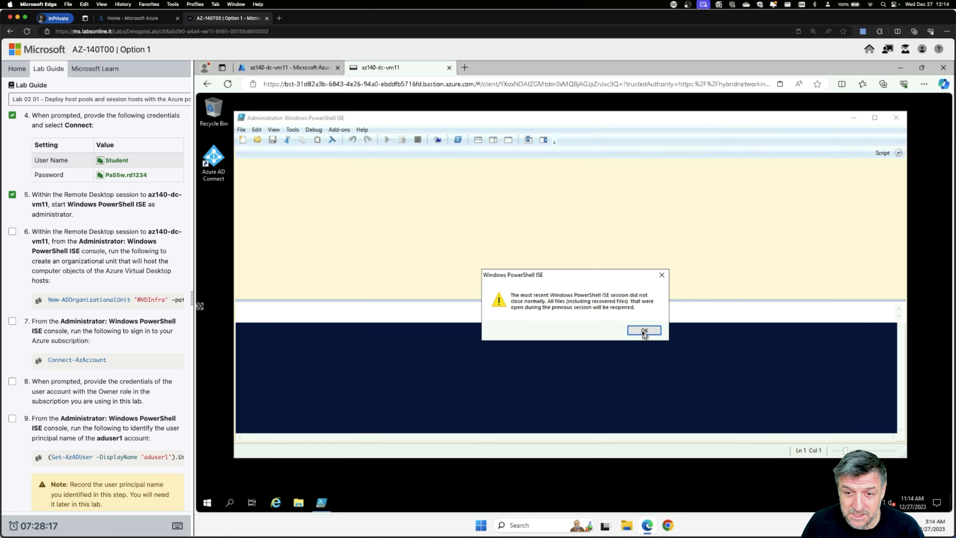
pyautogui.click(644, 330)
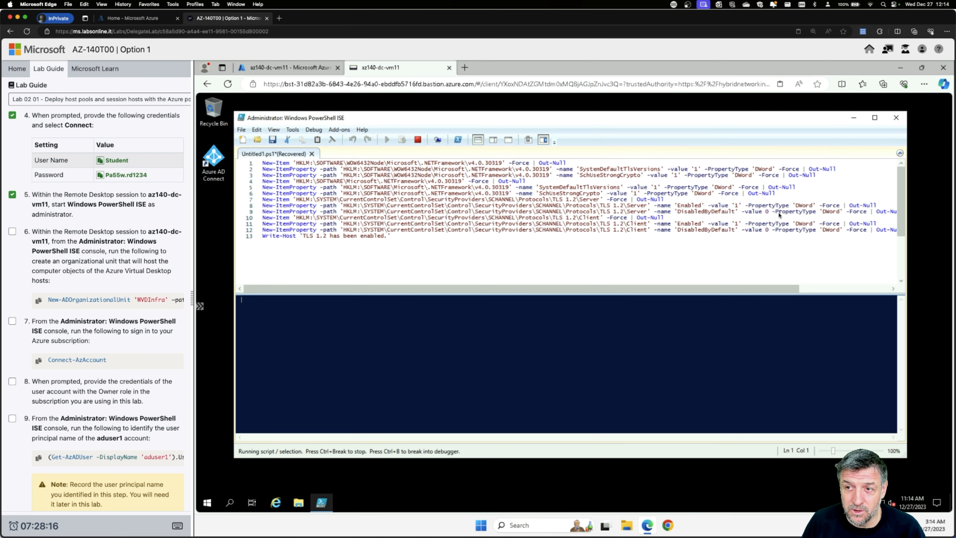
# Maximize PowerShell ISE and delete the entire recovered TLS 1.2 script
pyautogui.click(874, 119)
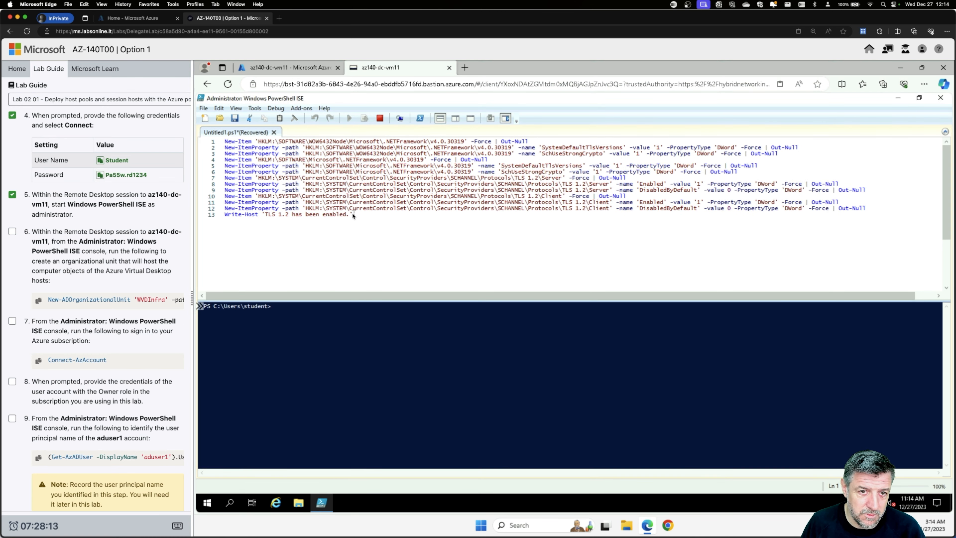
pyautogui.hotkey('ctrl', 'a')
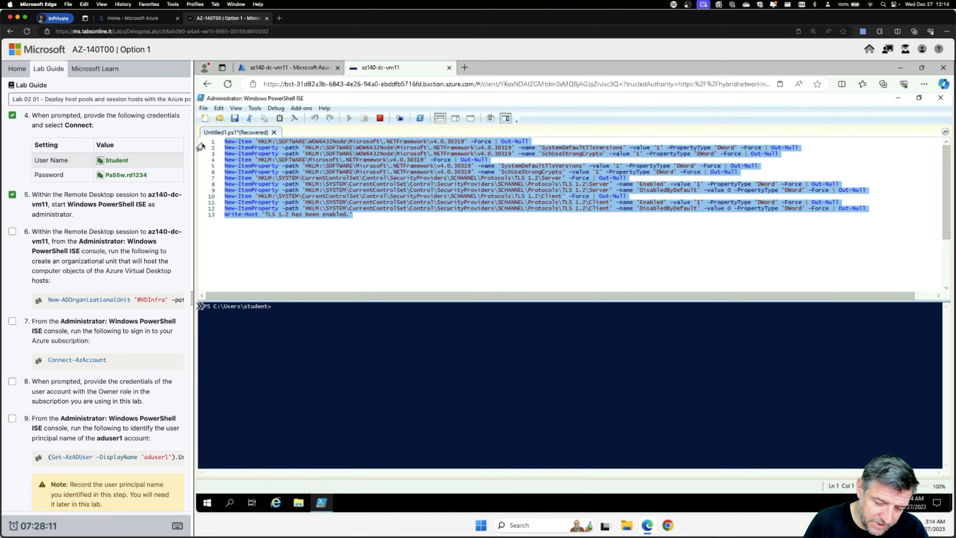
pyautogui.press('Delete')
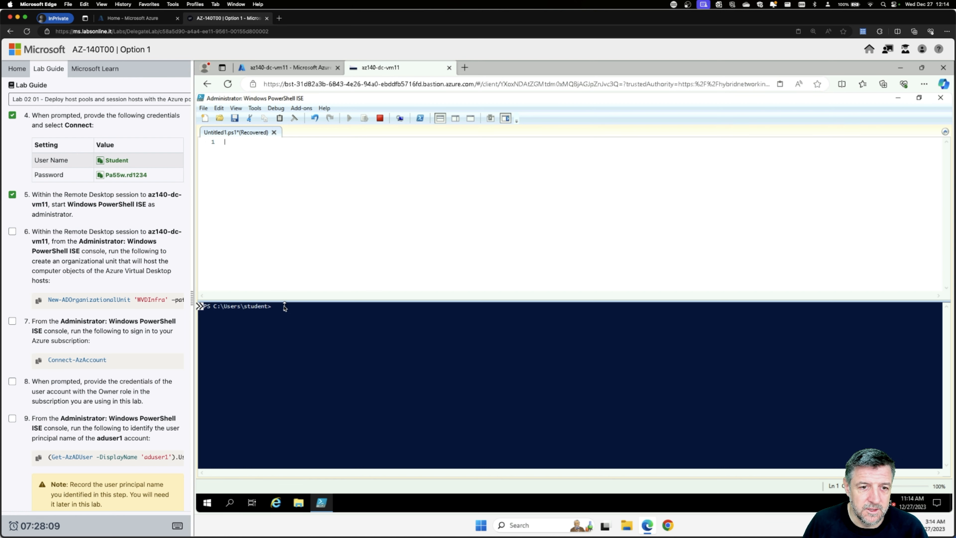
# Try to enter the New-ADOrganizationalUnit 'WVDInfra' command from item 6 of the lab guide in the session's console
pyautogui.click(40, 301)
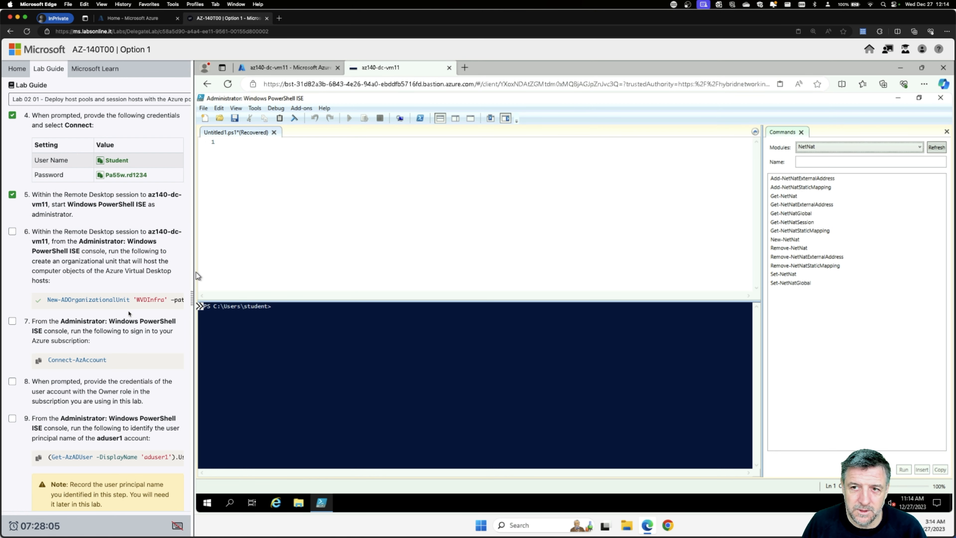
pyautogui.click(276, 307)
pyautogui.hotkey('ctrl', 'v')
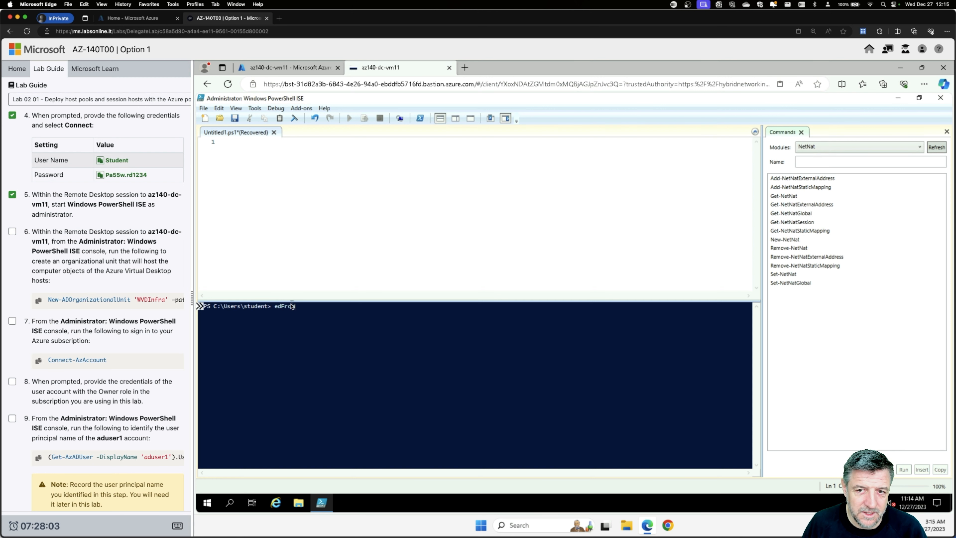
# Close the Commands add-on and erase the truncated command text from the console prompt
pyautogui.click(946, 132)
pyautogui.moveTo(392, 307); pyautogui.dragTo(260, 314)
pyautogui.click(260, 315)
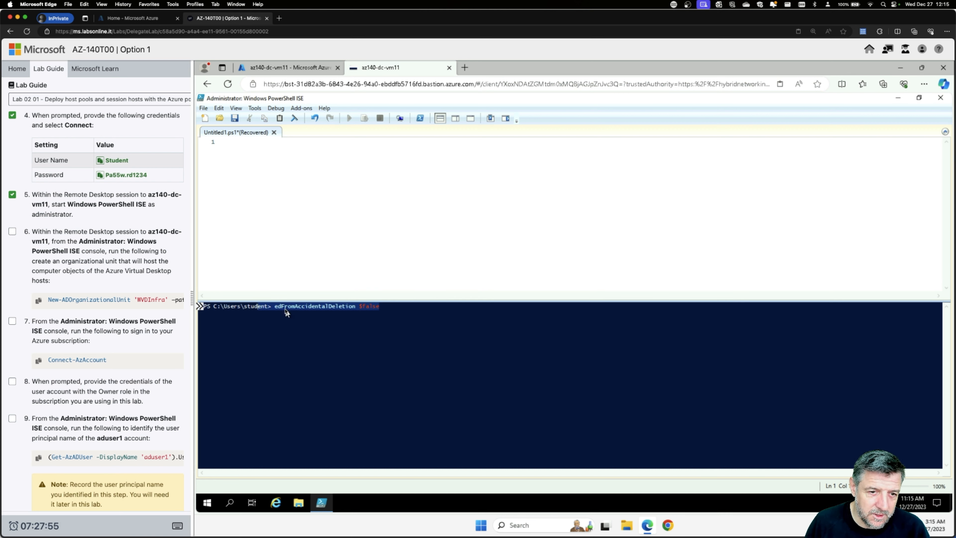
pyautogui.click(396, 309)
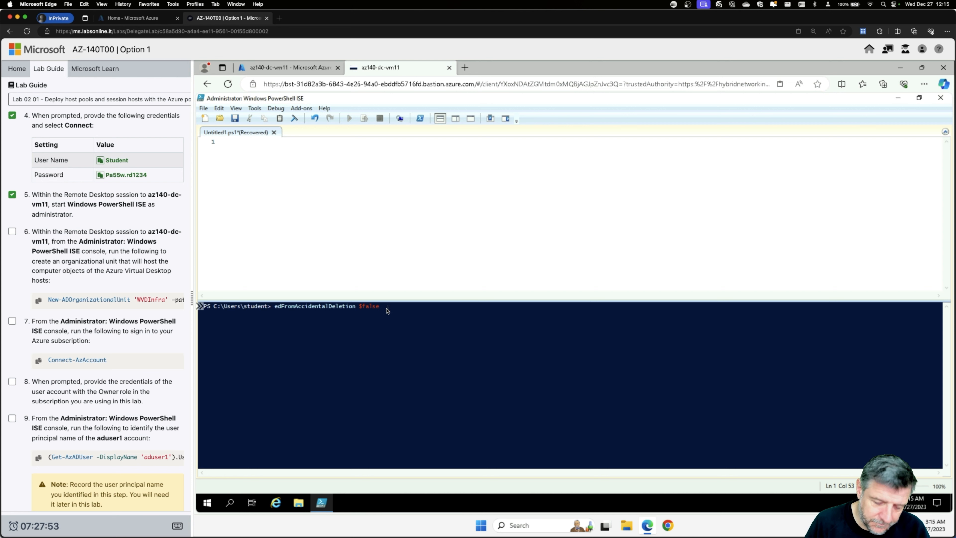
pyautogui.press('BackSpace')
pyautogui.press('BackSpace')
pyautogui.press('BackSpace')
pyautogui.press('BackSpace')
pyautogui.press('BackSpace')
pyautogui.press('BackSpace')
pyautogui.press('BackSpace')
pyautogui.press('BackSpace')
pyautogui.press('BackSpace')
pyautogui.press('BackSpace')
pyautogui.press('BackSpace')
pyautogui.press('BackSpace')
pyautogui.press('BackSpace')
pyautogui.press('BackSpace')
pyautogui.press('BackSpace')
pyautogui.press('BackSpace')
pyautogui.press('BackSpace')
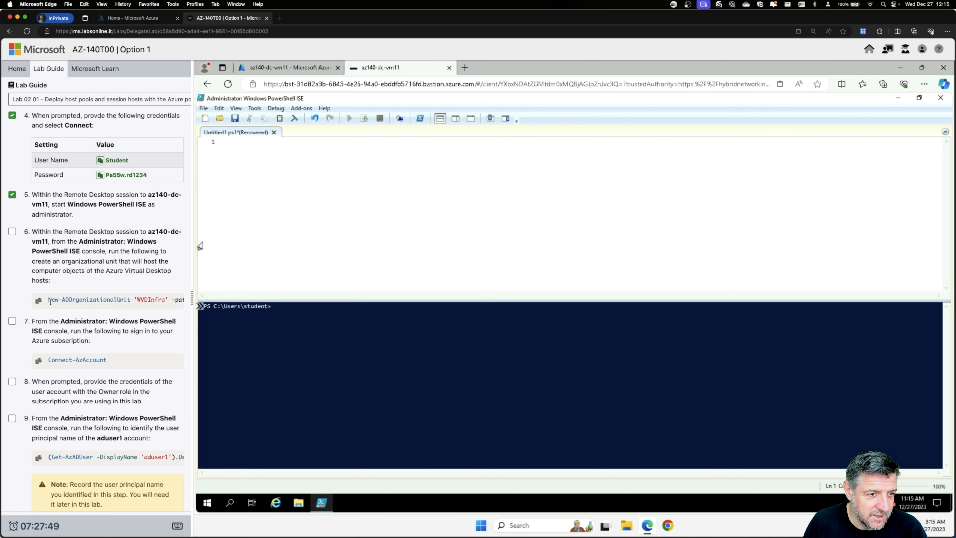
# Try to run the New-ADOrganizationalUnit 'WVDInfra' command from lab guide item 6 in the PowerShell console
pyautogui.click(39, 302)
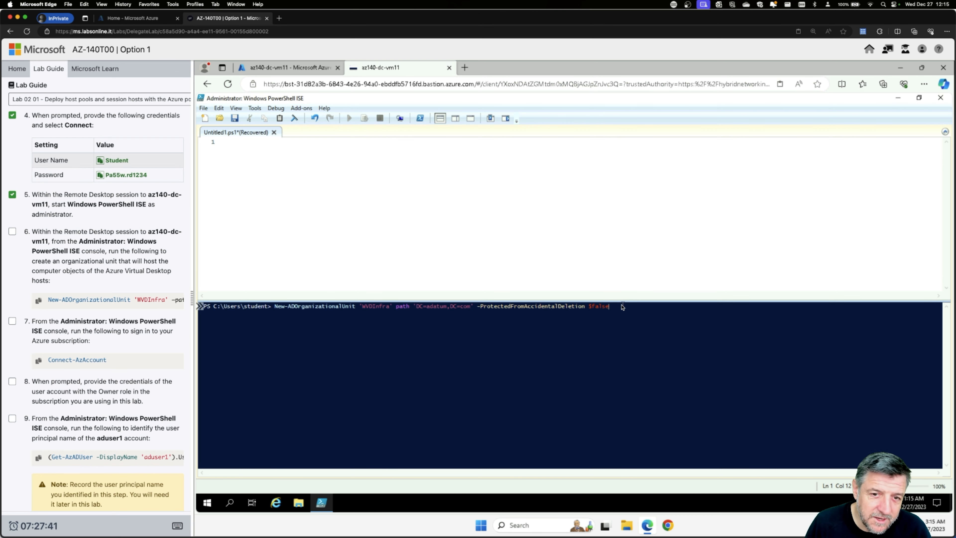
pyautogui.press('Return')
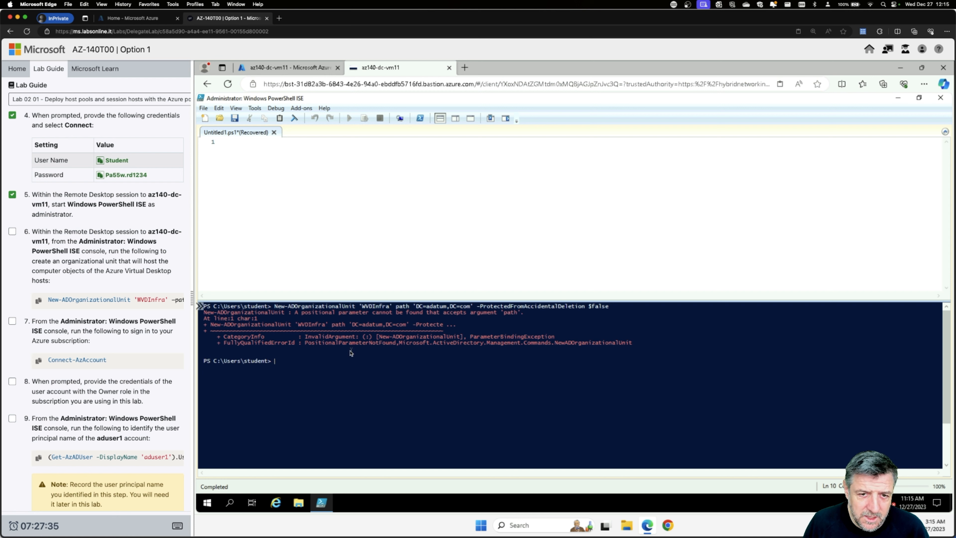
# Put the item 6 New-ADOrganizationalUnit 'WVDInfra' command into the empty script, correct path to -path, and run the script
pyautogui.click(228, 145)
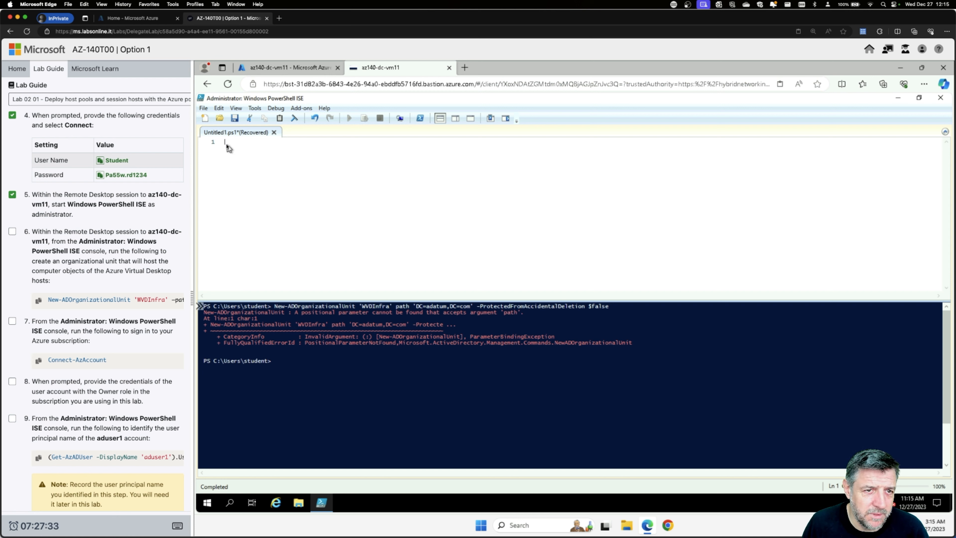
pyautogui.click(38, 300)
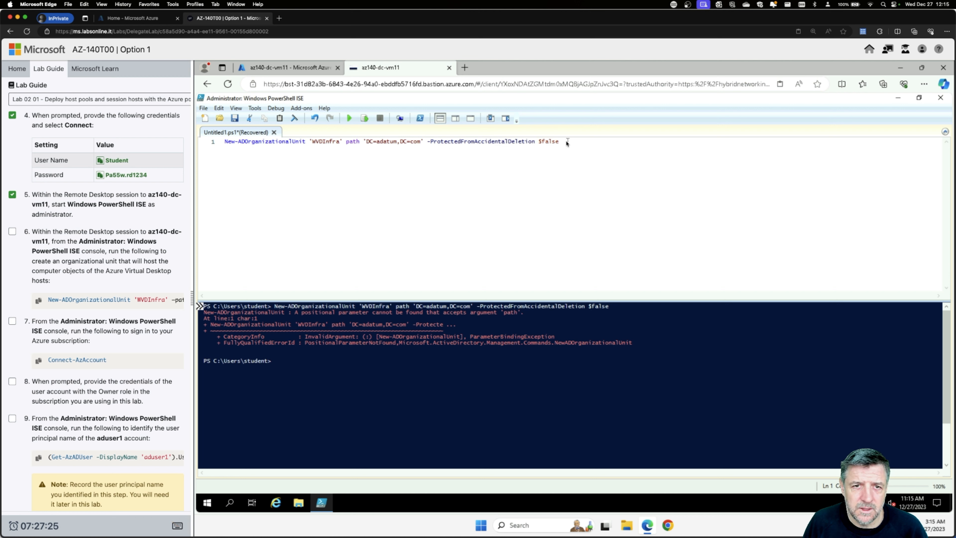
pyautogui.click(349, 119)
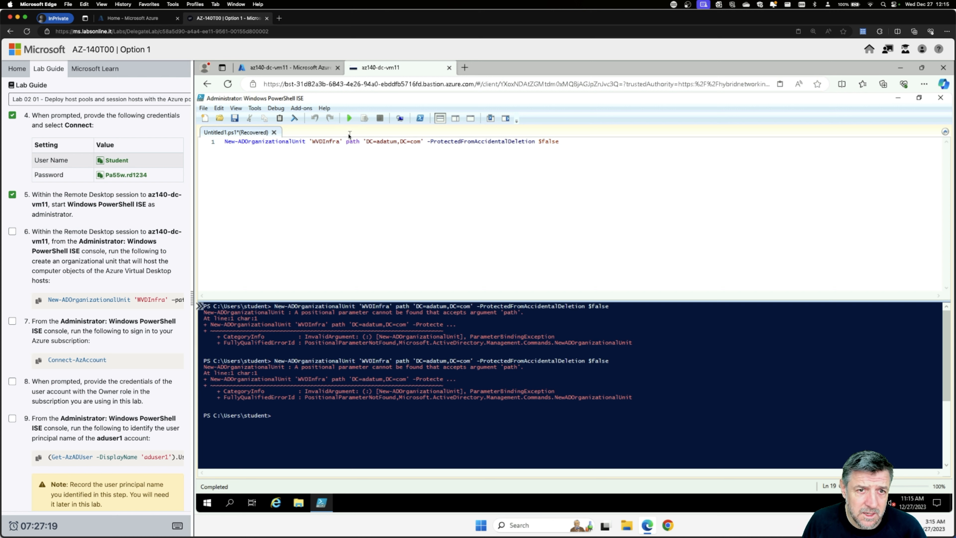
pyautogui.click(345, 143)
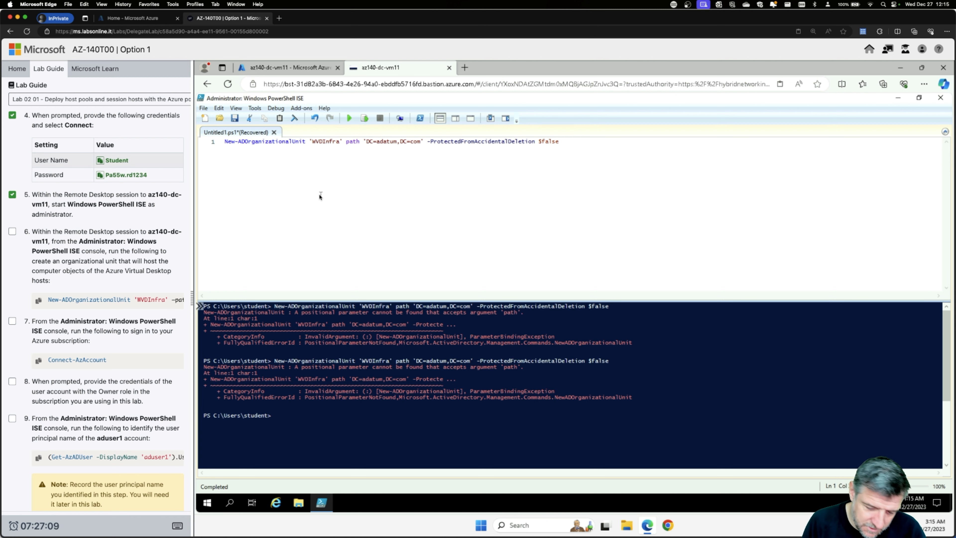
pyautogui.write('-')
pyautogui.click(376, 171)
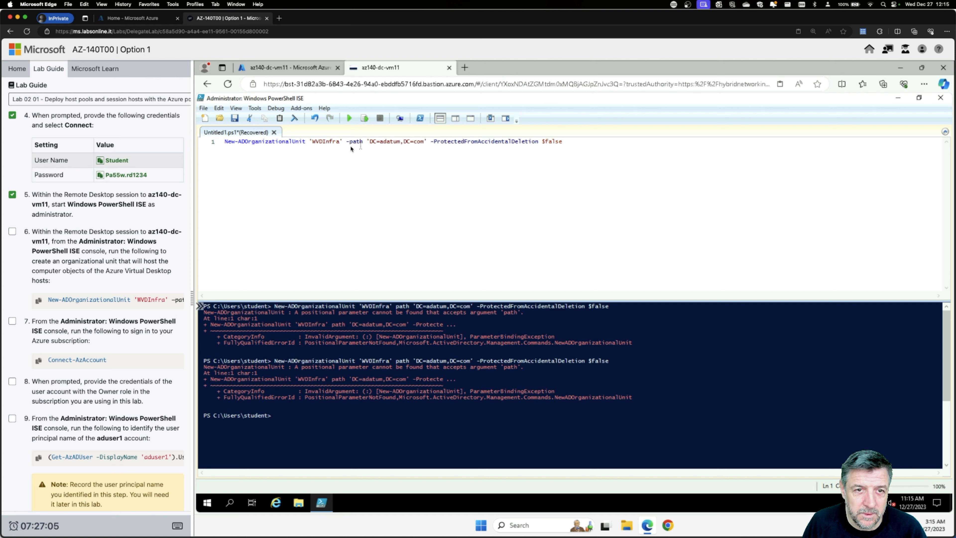
pyautogui.click(349, 119)
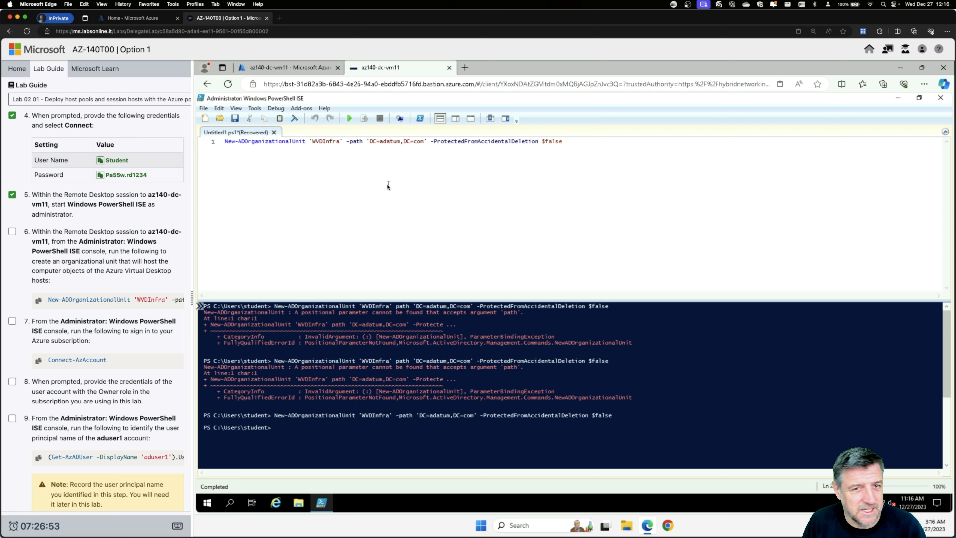
# Run Connect-AzAccount from item 7 in the console, mark item 7 complete, and sign in with the listed Microsoft account
pyautogui.scroll(-1, 87, 368)
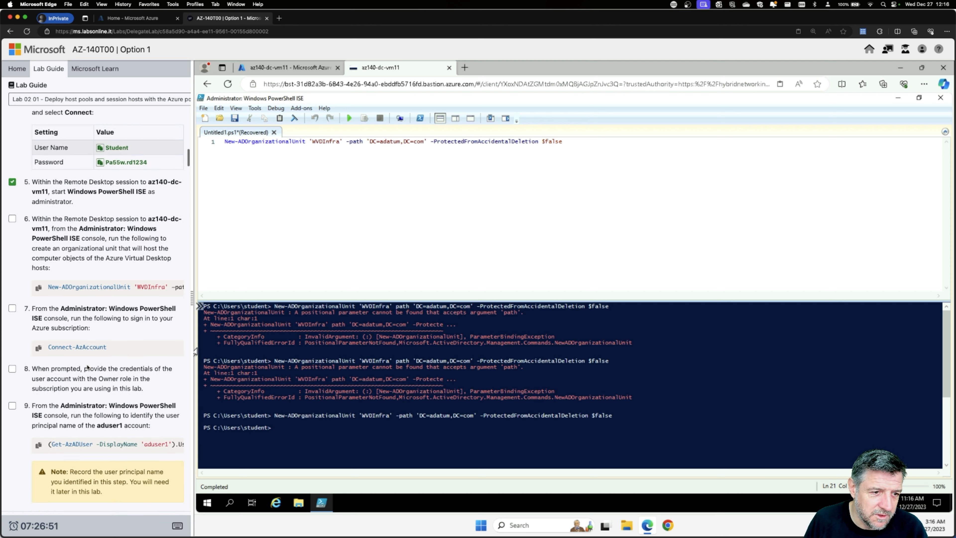
pyautogui.click(41, 349)
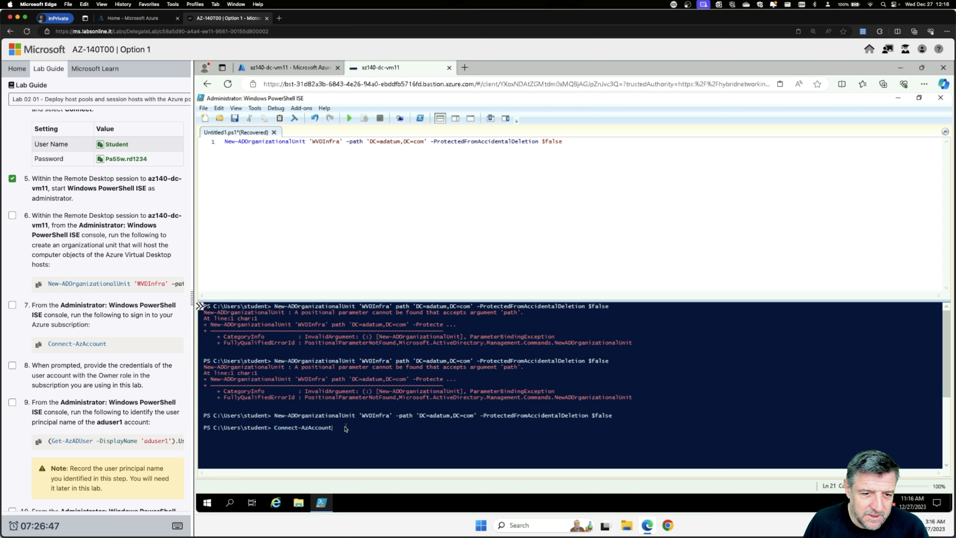
pyautogui.press('Return')
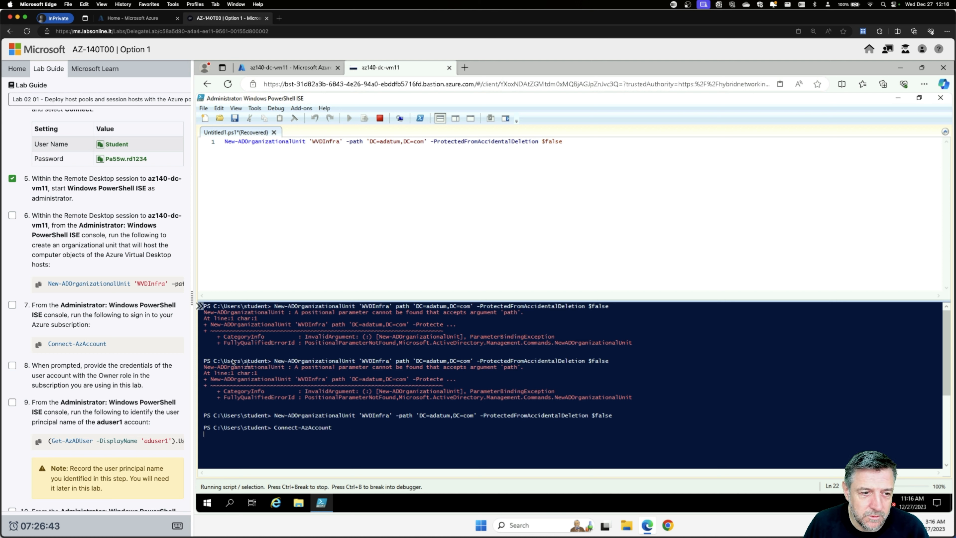
pyautogui.click(12, 305)
pyautogui.scroll(-4, 82, 331)
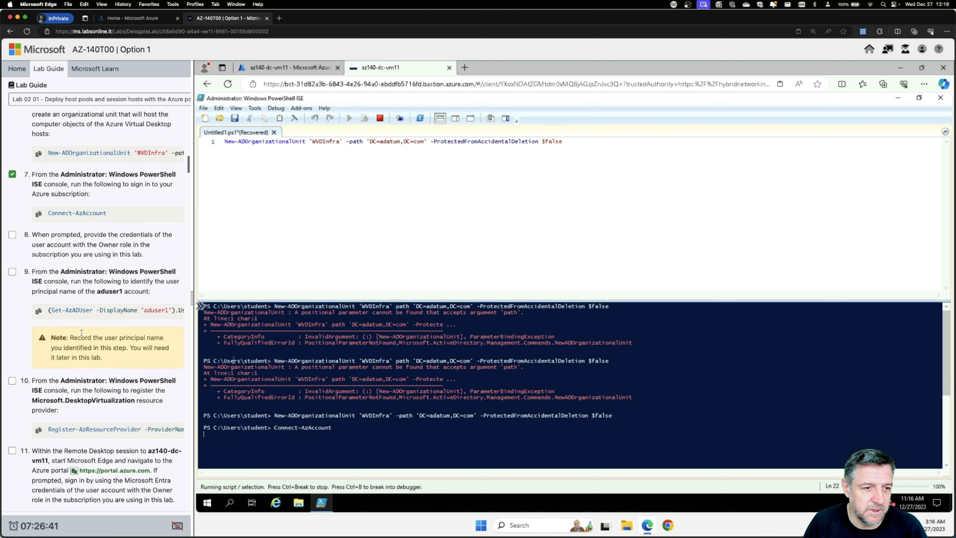
pyautogui.scroll(-1, 81, 331)
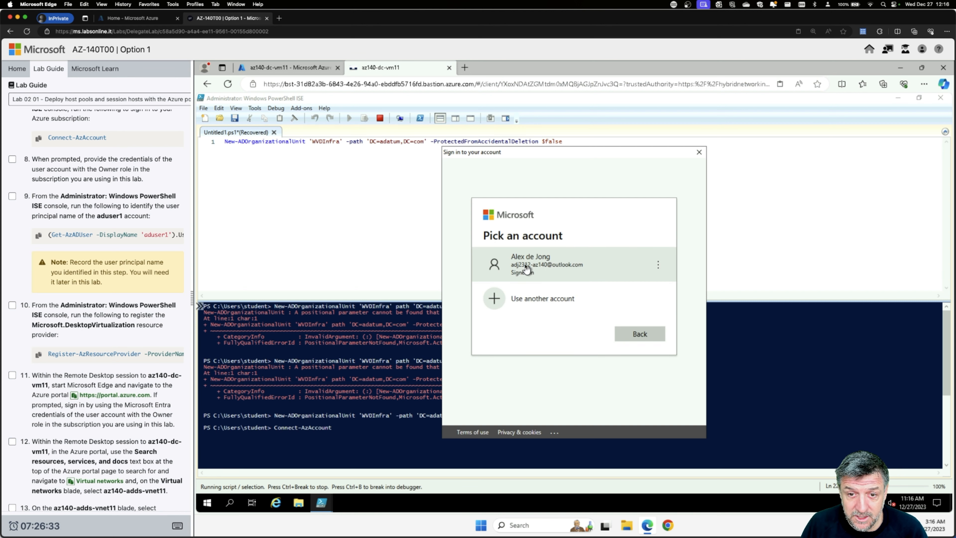
pyautogui.click(531, 271)
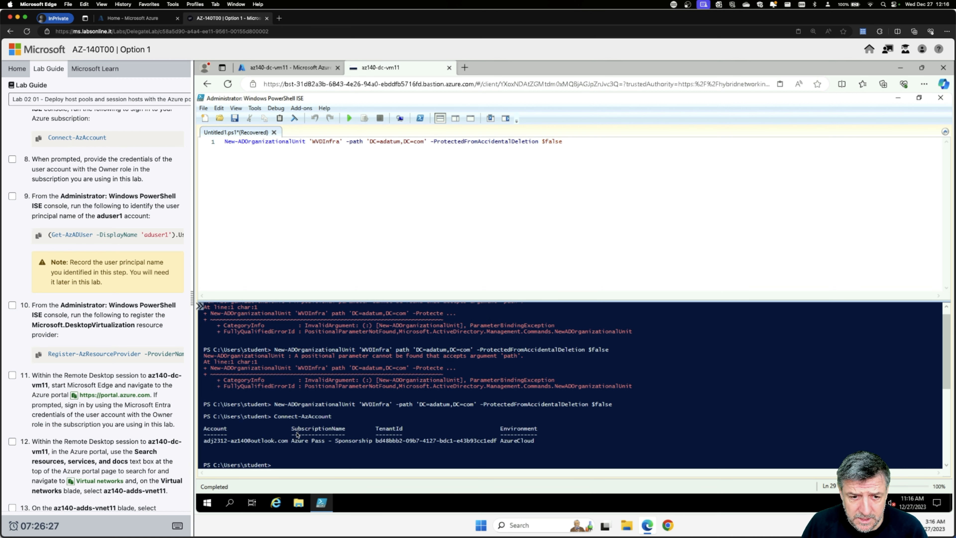
# Mark item 8 complete and run (Get-AzADUser -DisplayName 'aduser1').UserPrincipalName from item 9 in the console
pyautogui.scroll(-2, 297, 433)
pyautogui.scroll(-5, 328, 405)
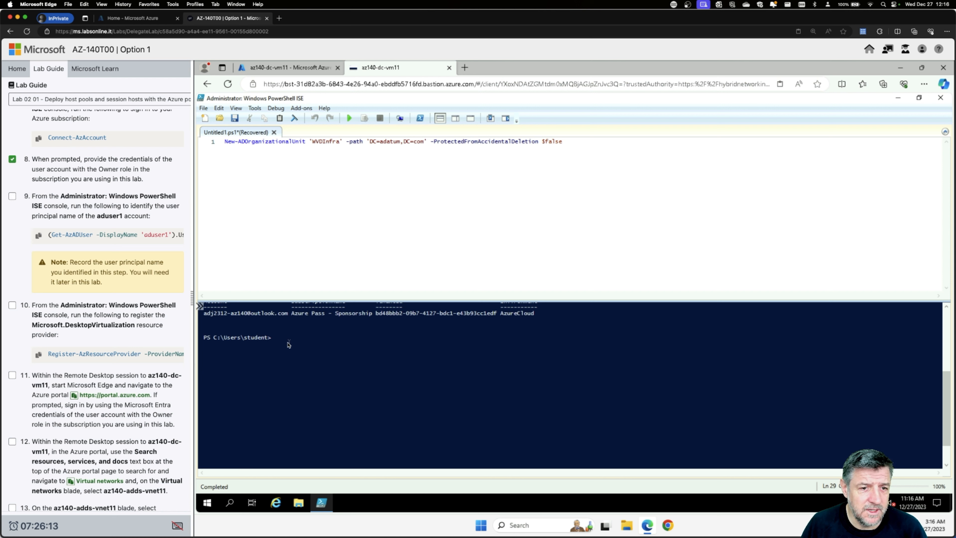
pyautogui.click(38, 235)
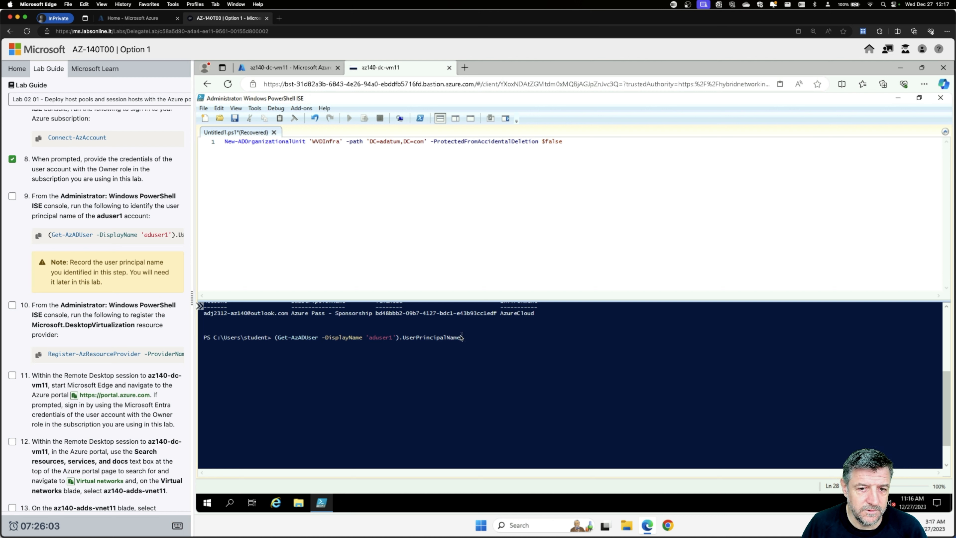
pyautogui.press('Return')
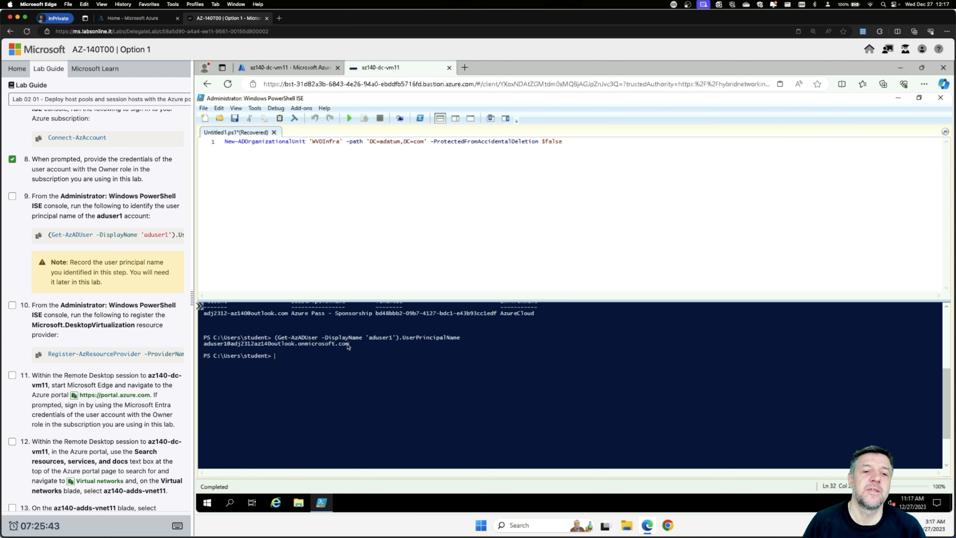
# Copy the aduser1 user principal name from the console output to line 3 of the script and mark item 9 complete
pyautogui.moveTo(353, 345); pyautogui.dragTo(203, 345)
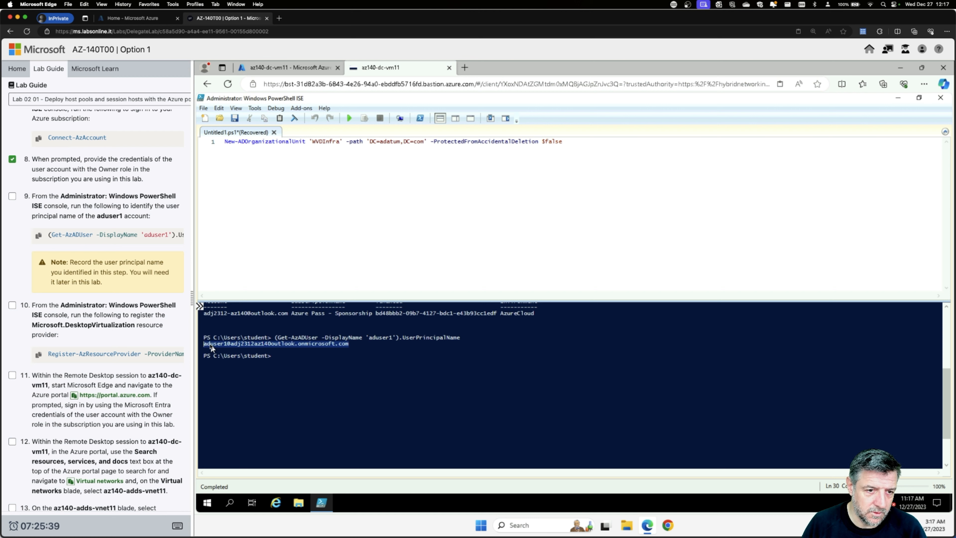
pyautogui.rightClick(212, 347)
pyautogui.click(233, 362)
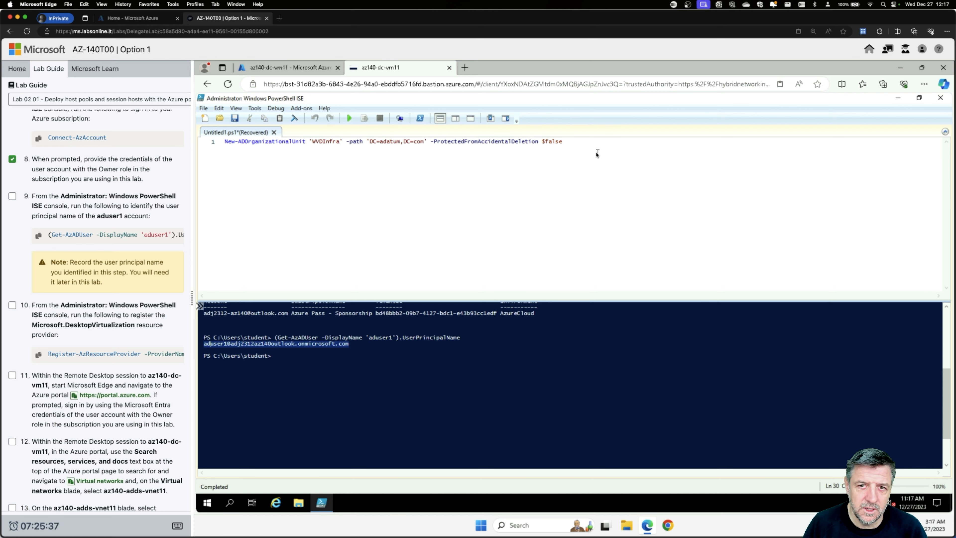
pyautogui.click(580, 146)
pyautogui.press('Return')
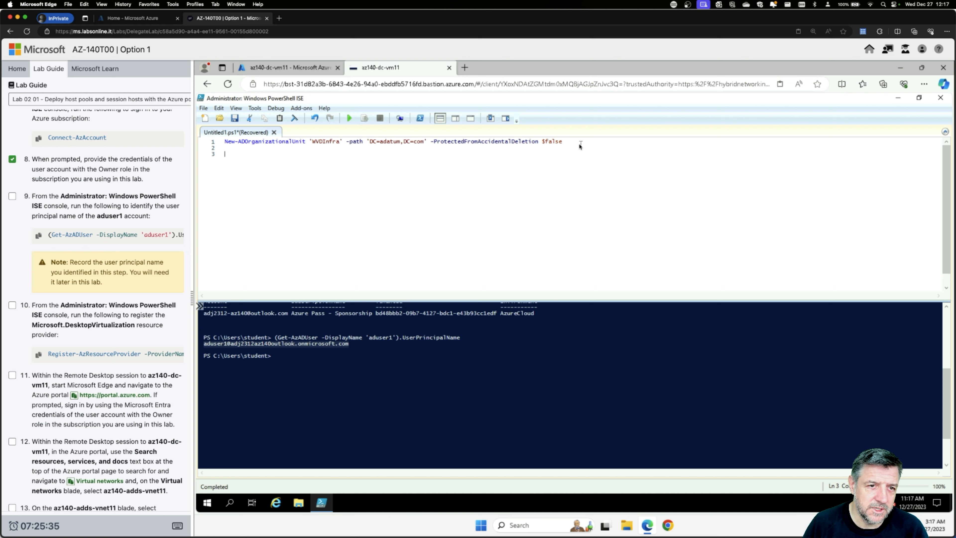
pyautogui.rightClick(226, 155)
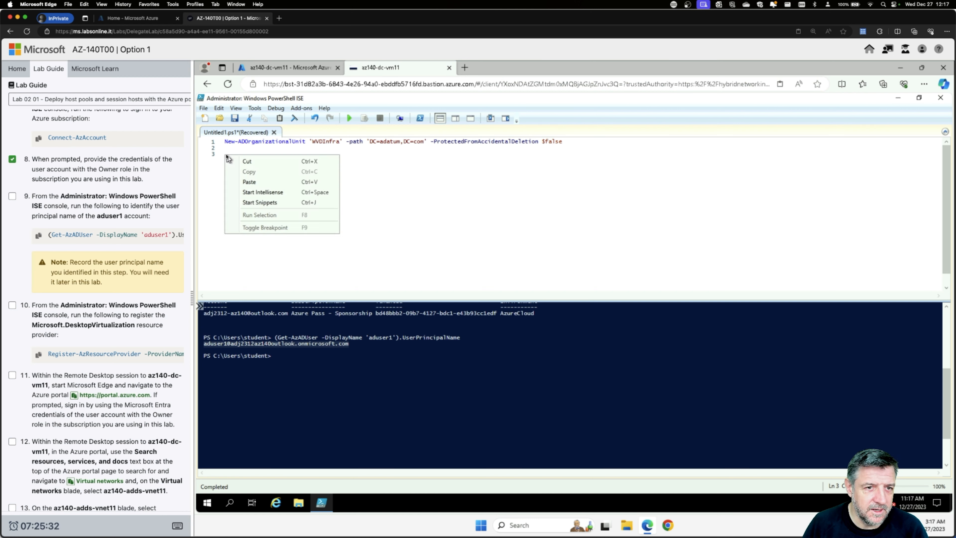
pyautogui.click(249, 182)
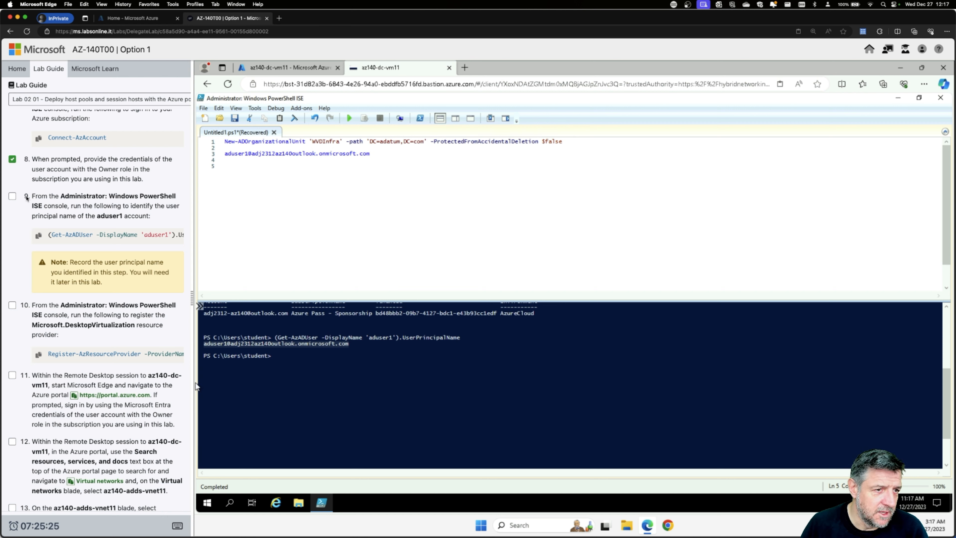
pyautogui.click(12, 196)
# Add Register-AzResourceProvider -ProviderNamespace Microsoft.DesktopVirtualization on line 5 of the script, run only that line, and mark item 10 complete
pyautogui.scroll(-3, 12, 196)
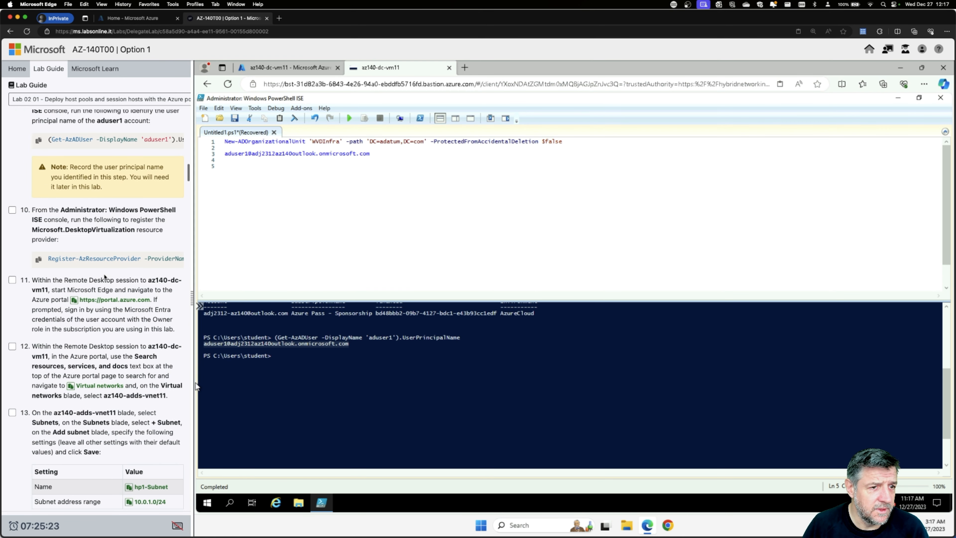
pyautogui.scroll(-1, 113, 275)
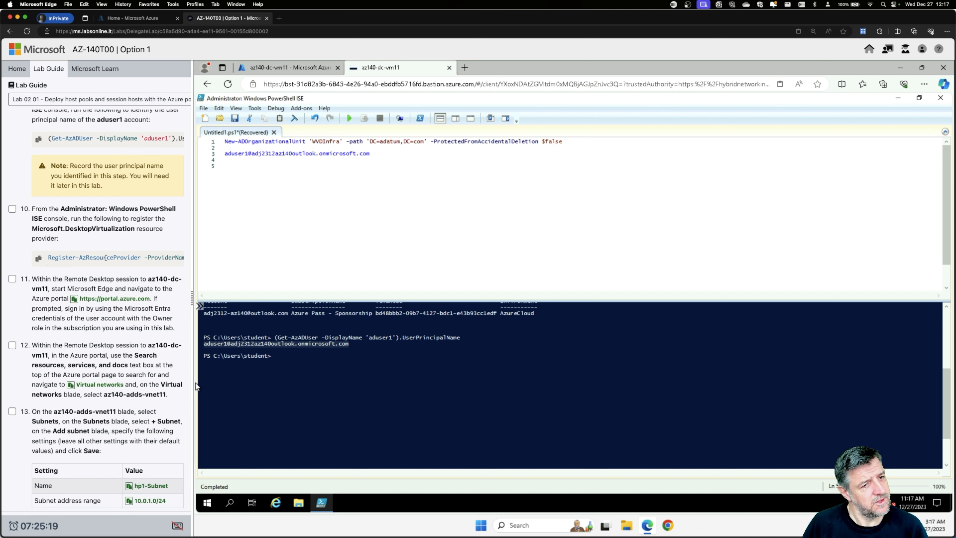
pyautogui.hscroll(5, 106, 257)
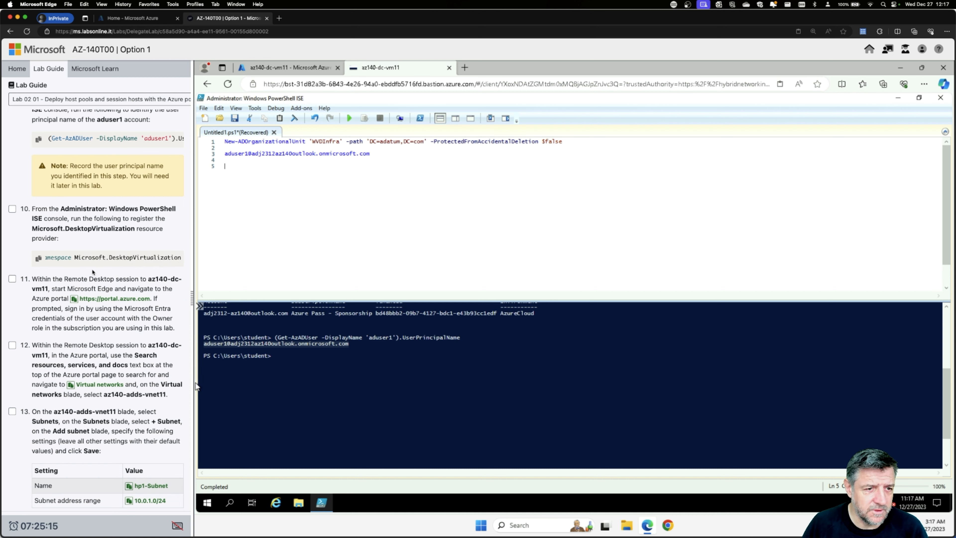
pyautogui.hscroll(-5, 92, 260)
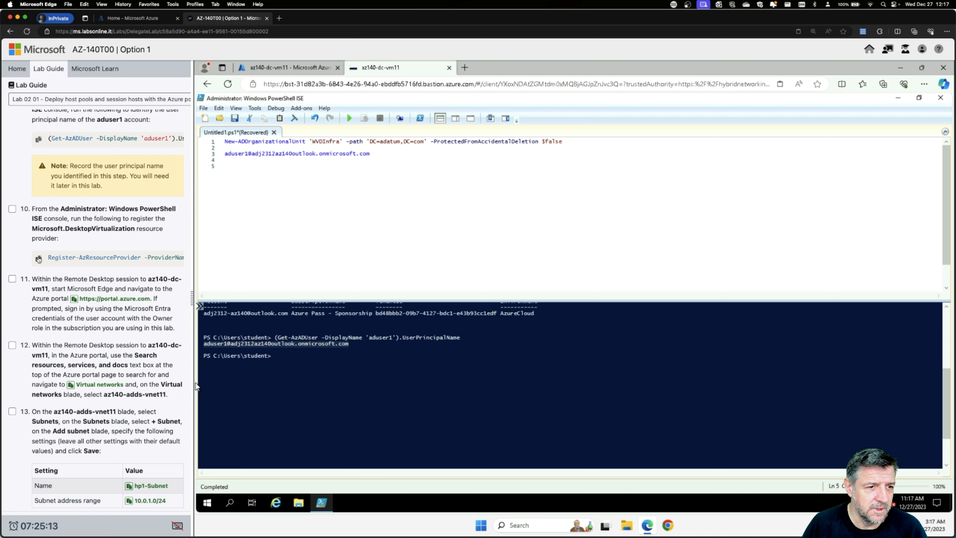
pyautogui.click(39, 259)
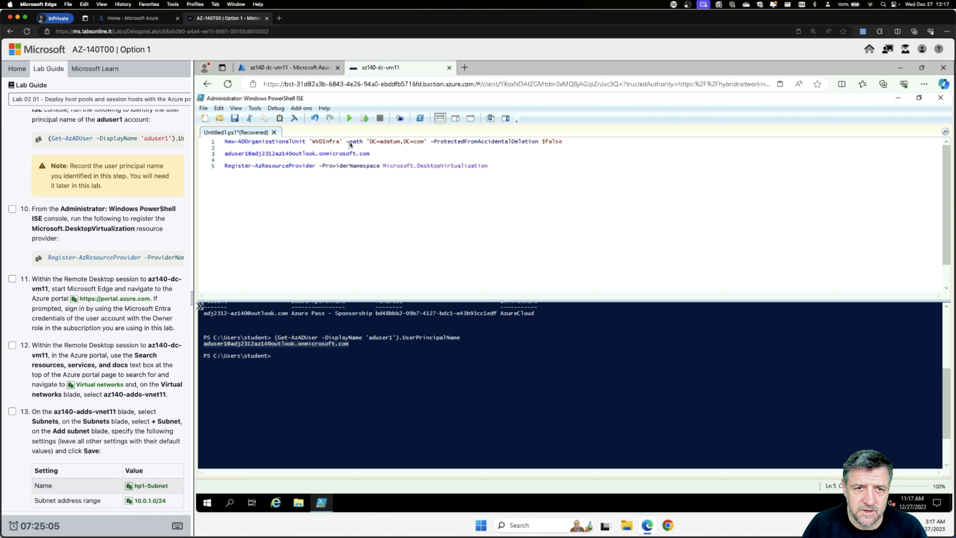
pyautogui.click(365, 119)
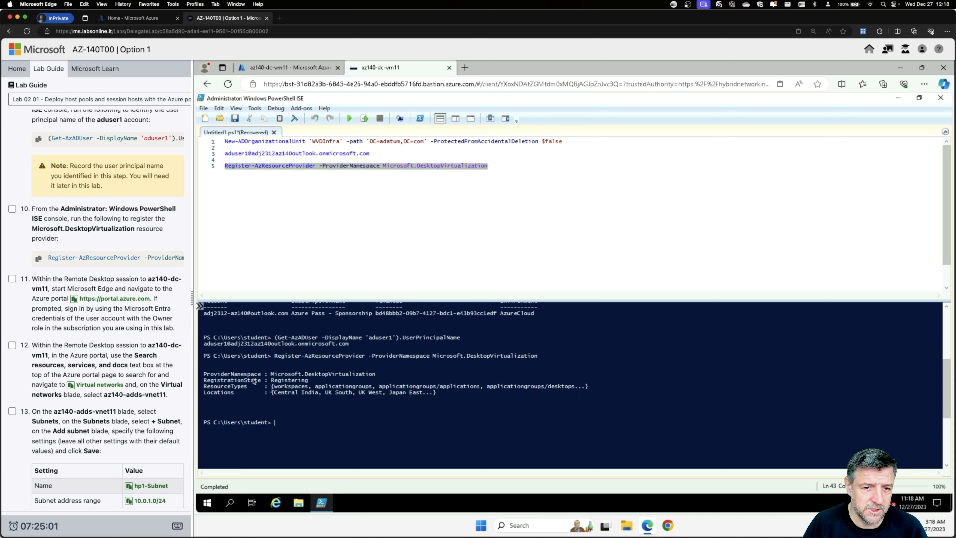
pyautogui.click(12, 209)
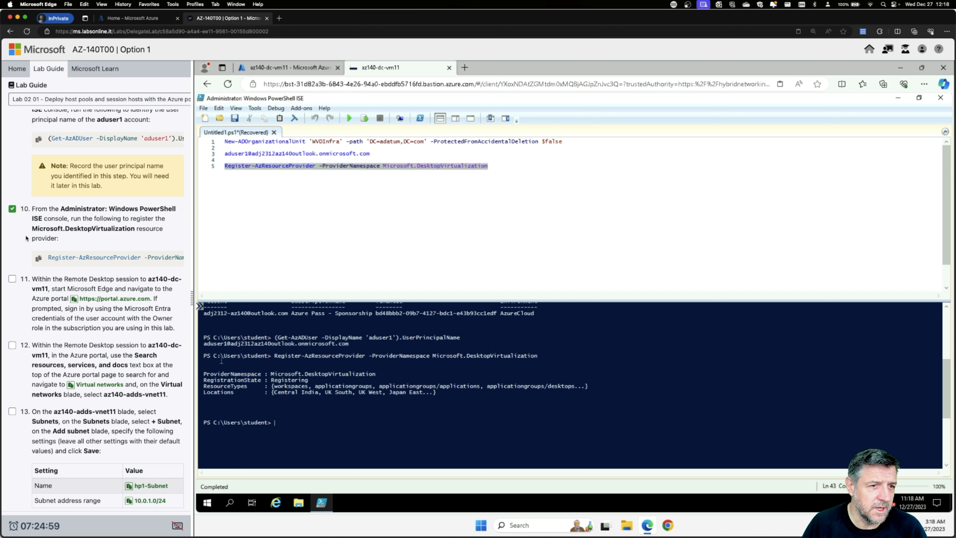
# Mark lab guide item 11 complete and start Microsoft Edge within the az140-dc-vm11 session
pyautogui.scroll(-3, 24, 288)
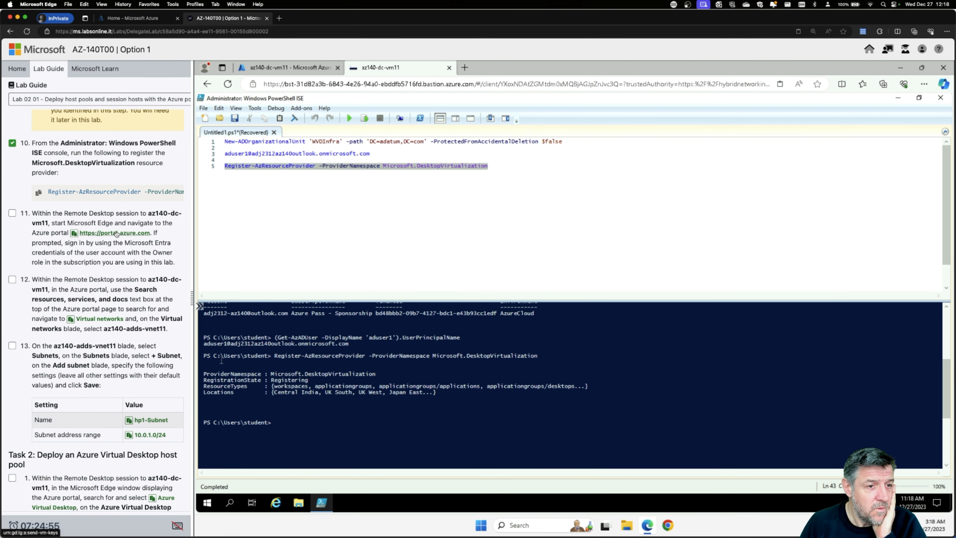
pyautogui.scroll(-1, 93, 248)
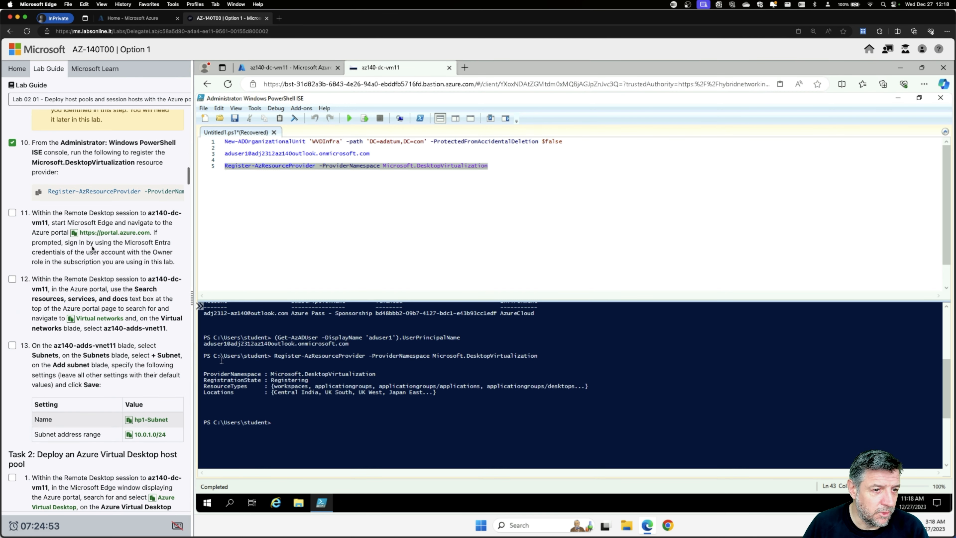
pyautogui.scroll(-1, 115, 252)
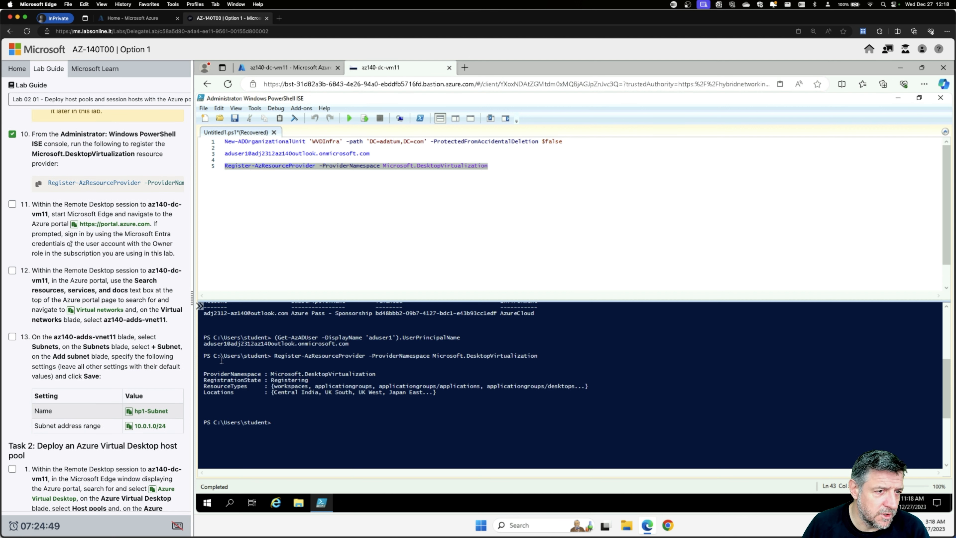
pyautogui.scroll(-1, 88, 247)
pyautogui.click(12, 198)
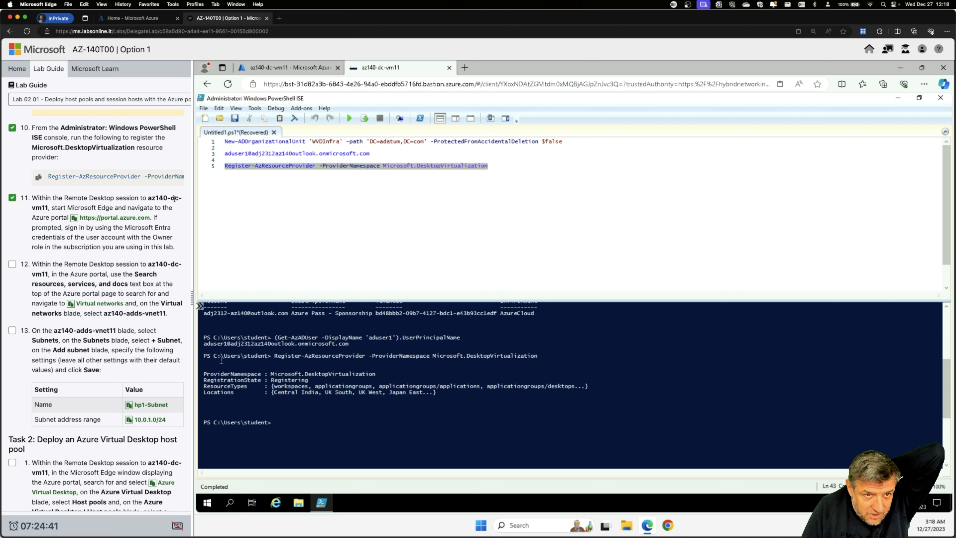
pyautogui.click(207, 505)
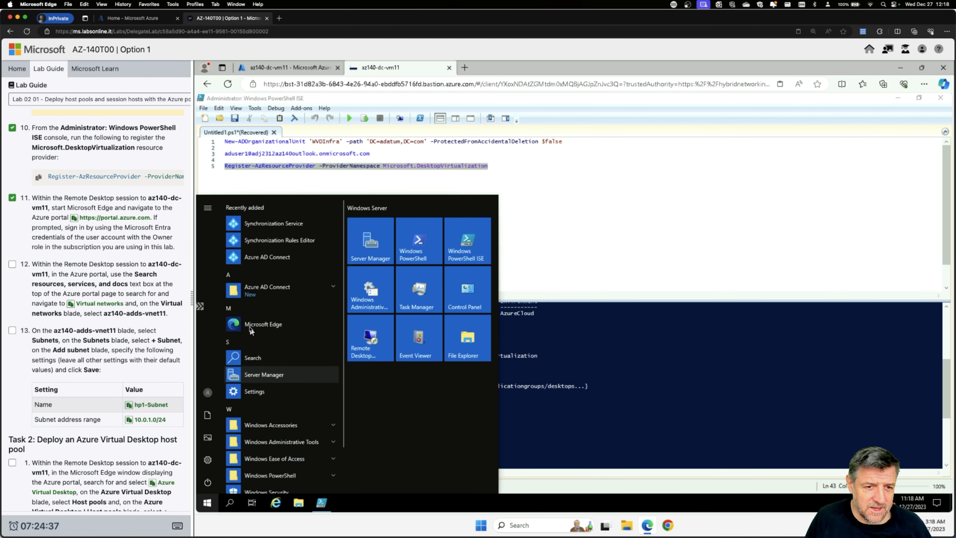
pyautogui.click(270, 322)
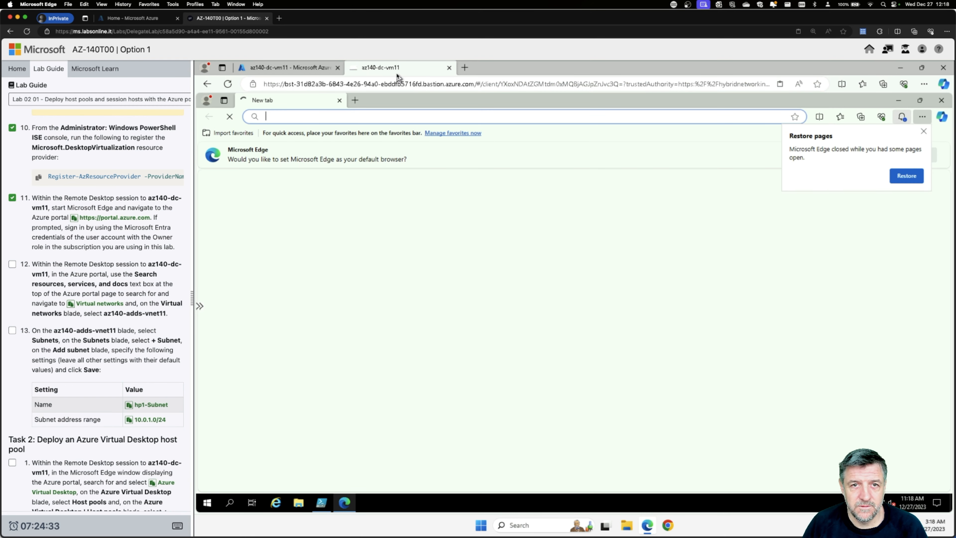
pyautogui.click(923, 131)
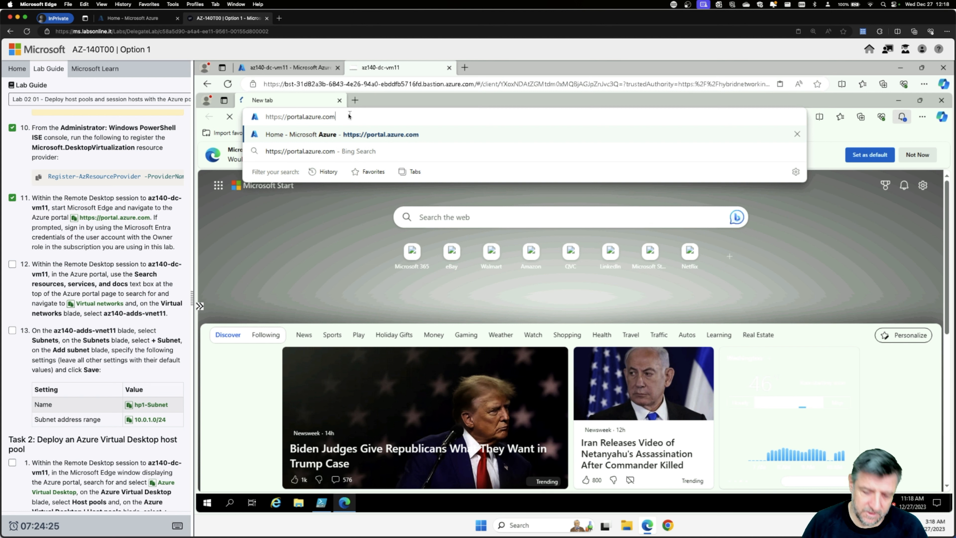
pyautogui.press('Return')
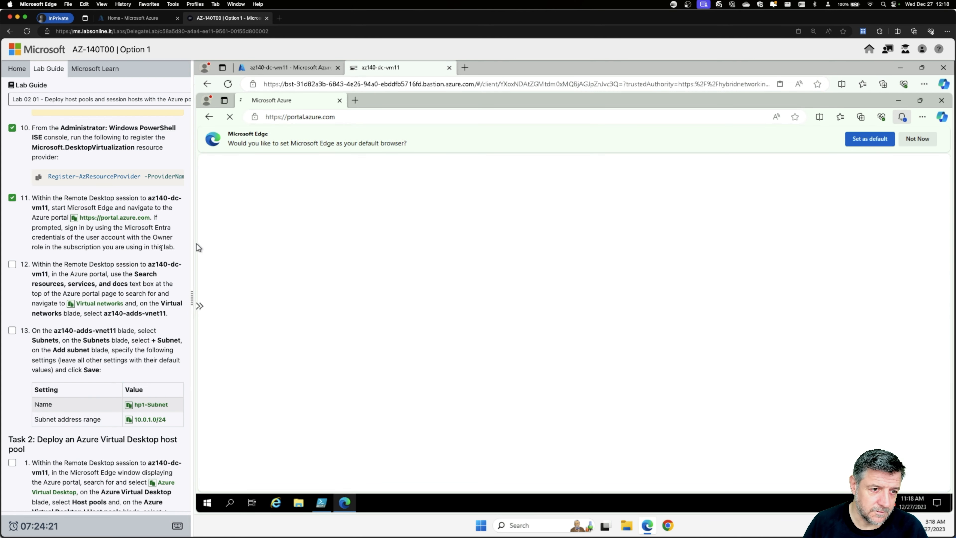
pyautogui.scroll(-3, 161, 248)
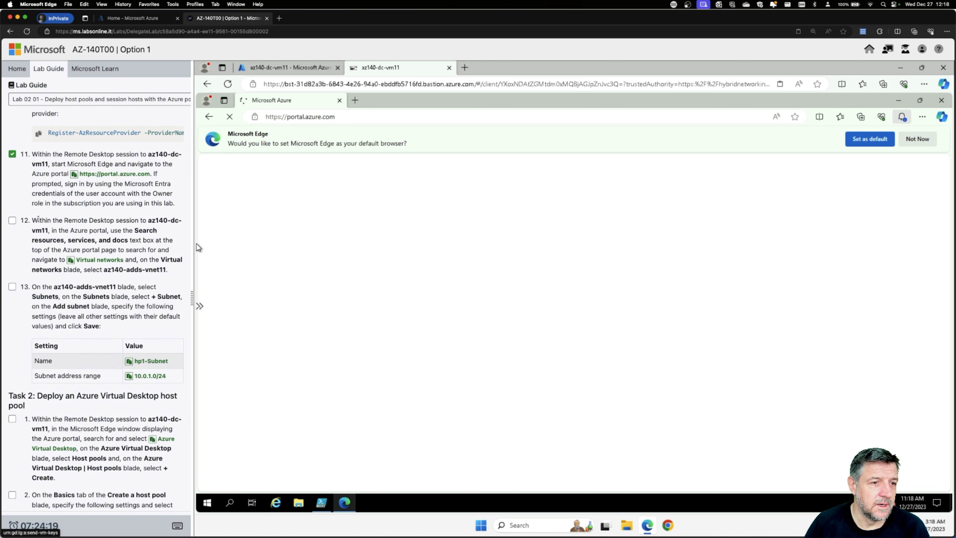
pyautogui.scroll(-1, 198, 248)
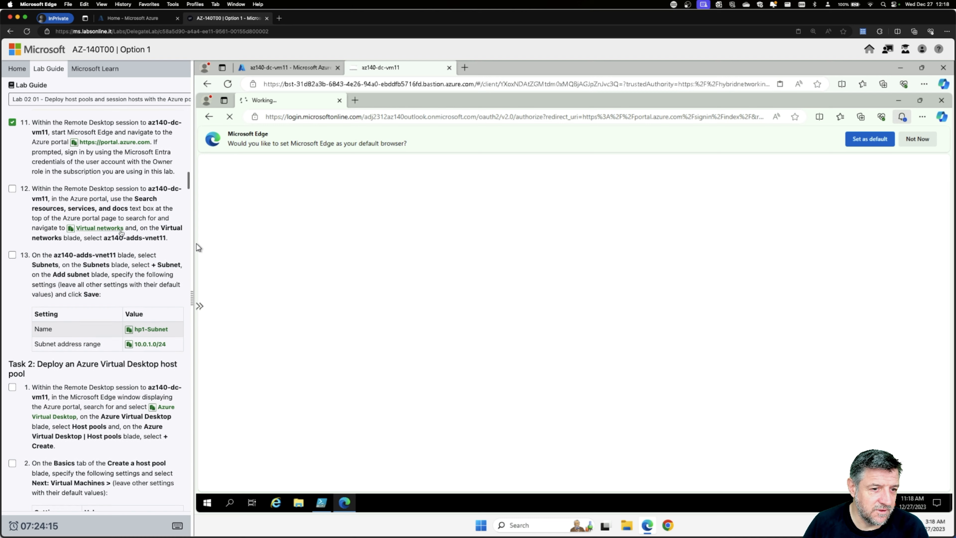
pyautogui.scroll(-2, 149, 228)
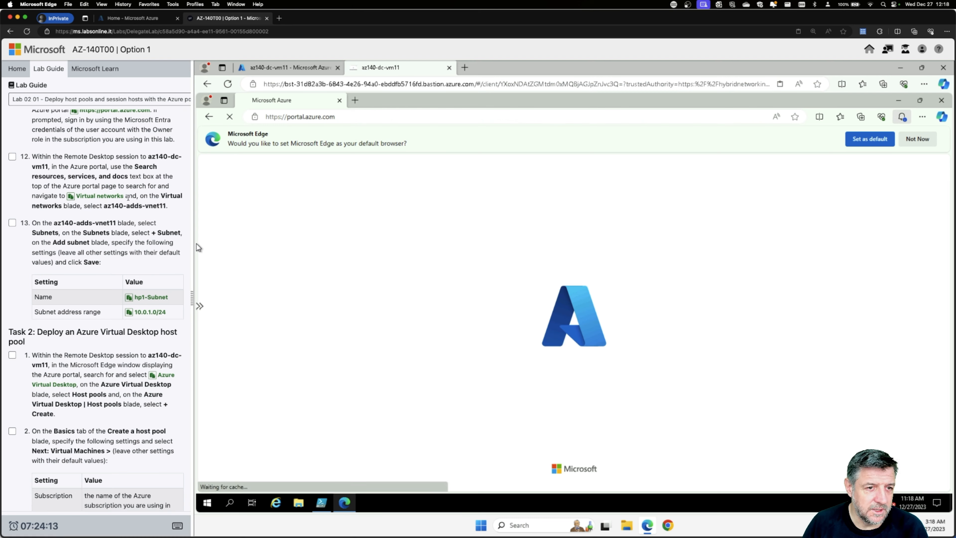
# Mark lab guide item 12 complete, search the Azure portal for vnet, and open the az140-adds-vnet11 virtual network
pyautogui.click(12, 156)
pyautogui.scroll(-2, 69, 188)
pyautogui.scroll(-2, 69, 188)
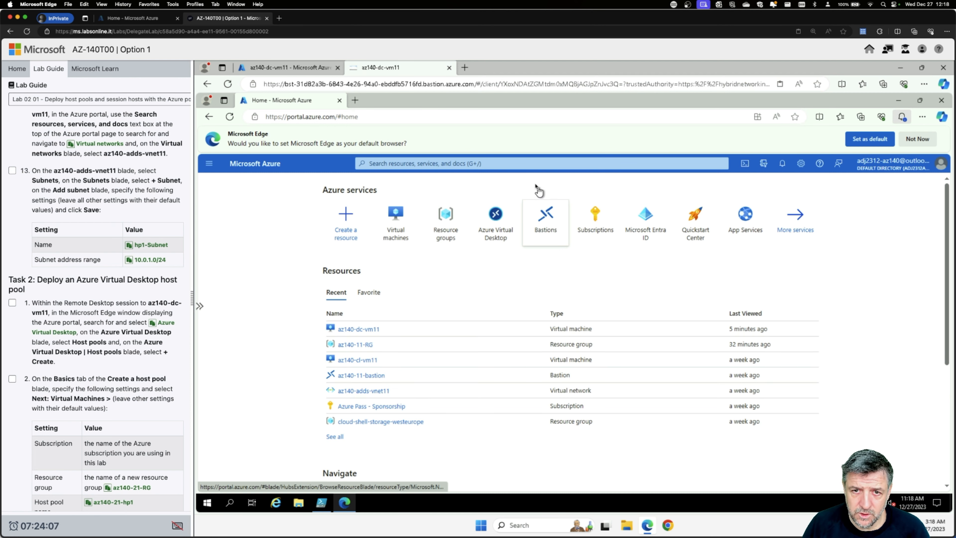
pyautogui.click(523, 163)
pyautogui.write('vnet')
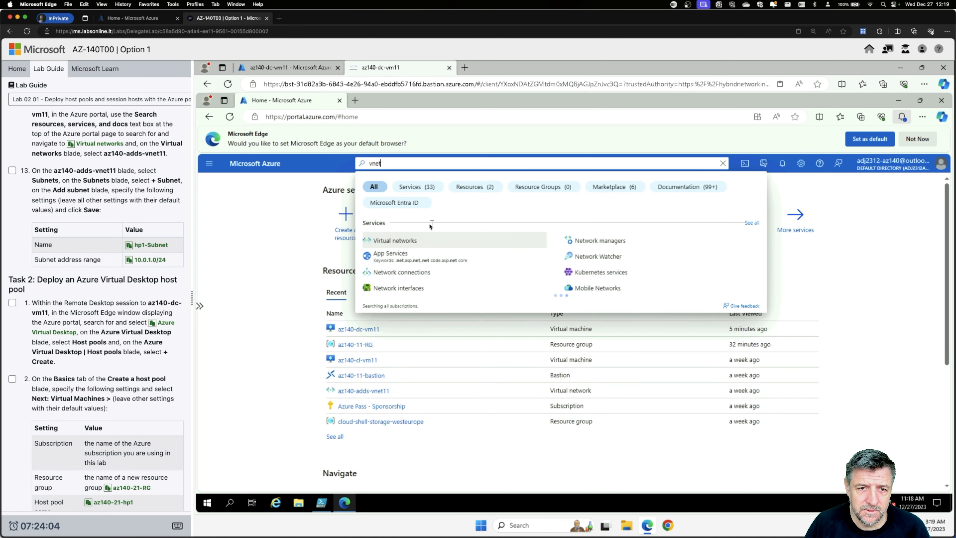
pyautogui.click(408, 240)
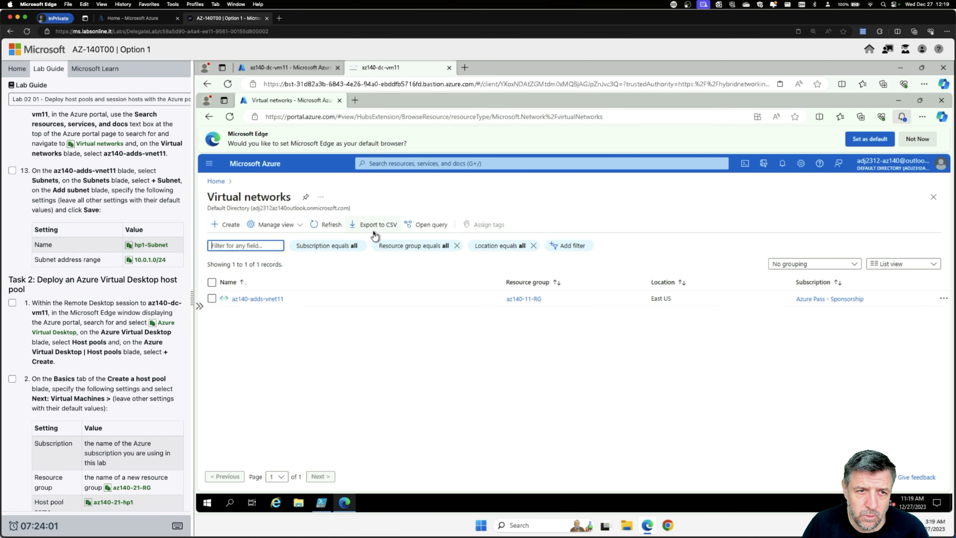
pyautogui.click(268, 300)
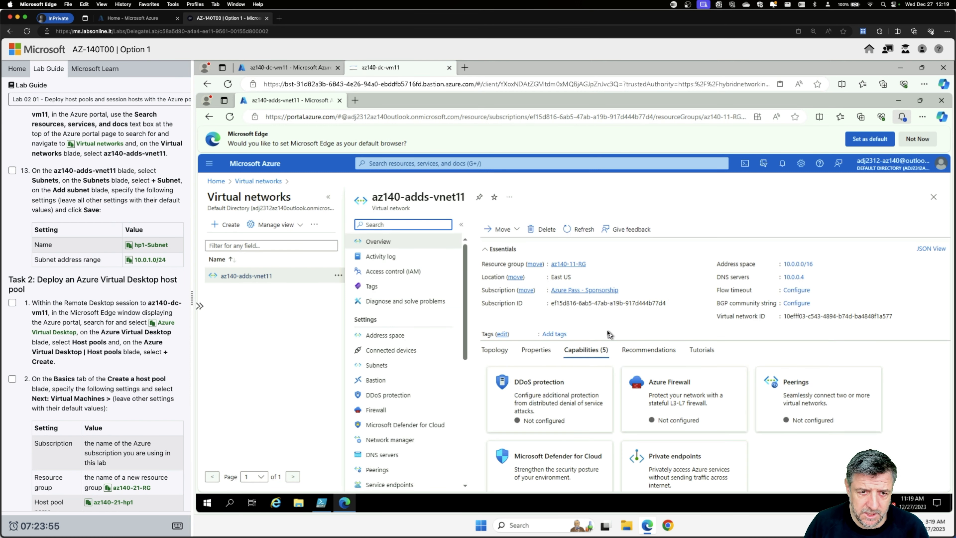
# Add a subnet named hp1-Subnet with the default range 10.0.1.0/24 to az140-adds-vnet11 and mark lab guide item 13 complete
pyautogui.scroll(-1, 376, 367)
pyautogui.click(376, 369)
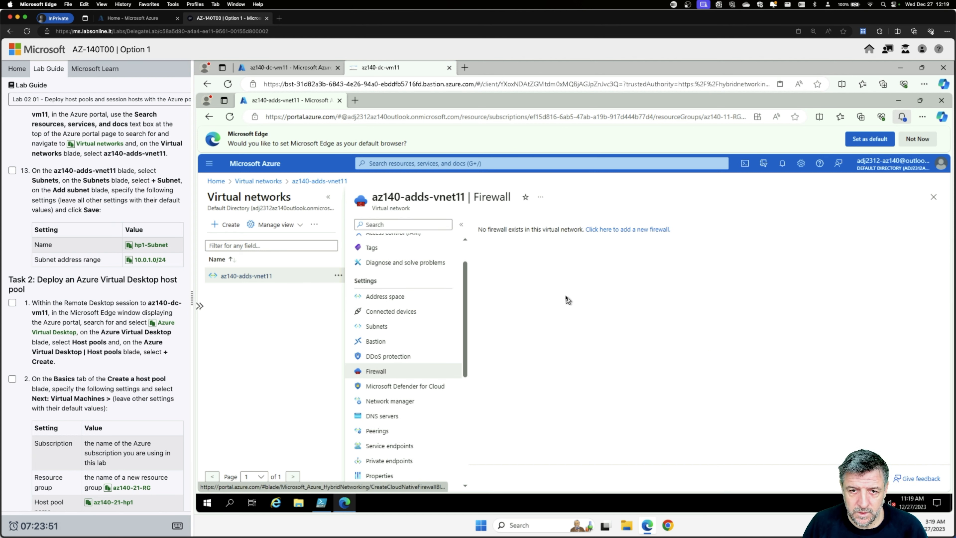
pyautogui.click(377, 326)
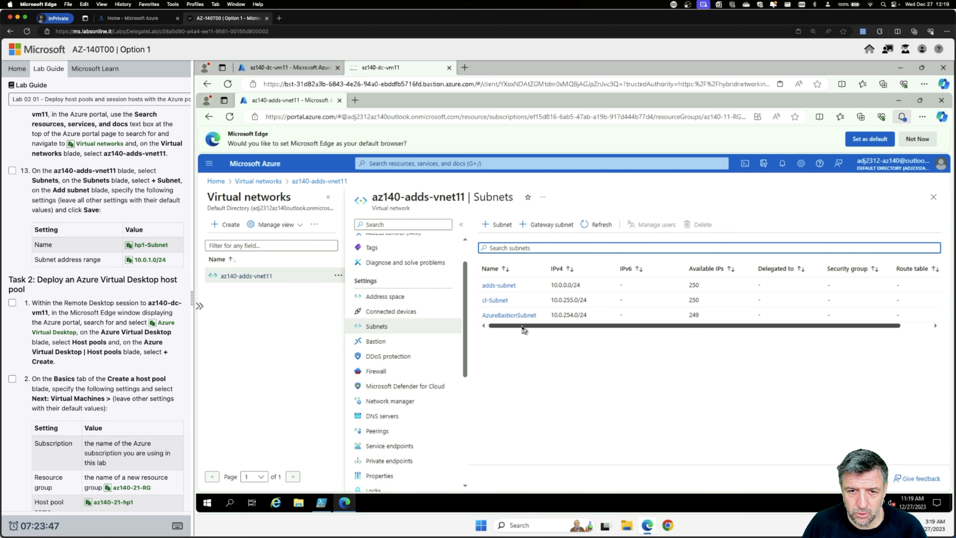
pyautogui.click(497, 225)
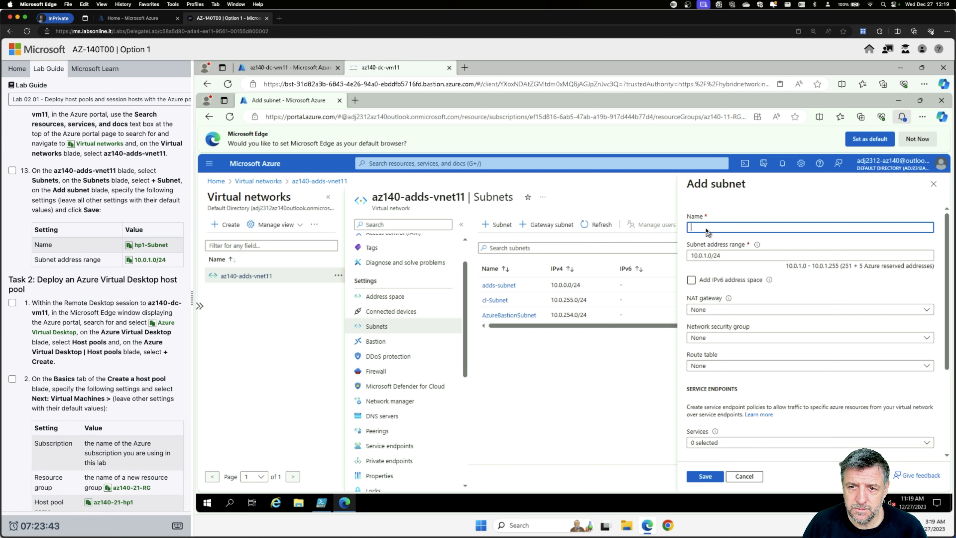
pyautogui.click(155, 245)
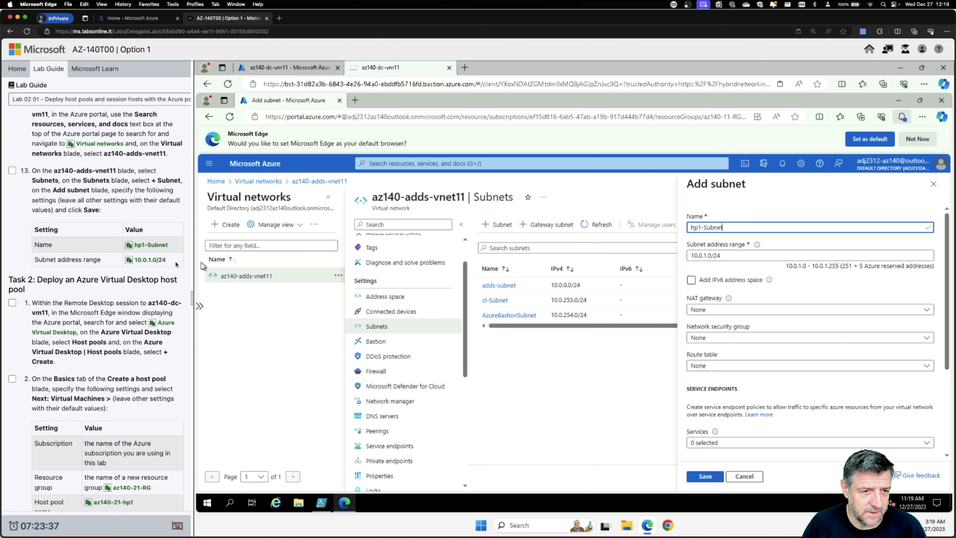
pyautogui.click(707, 476)
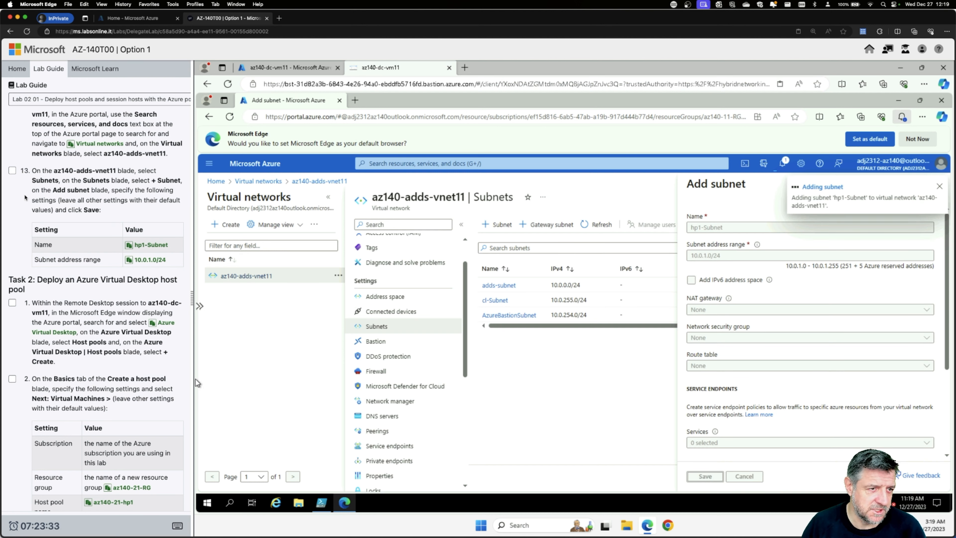
pyautogui.scroll(3, 83, 237)
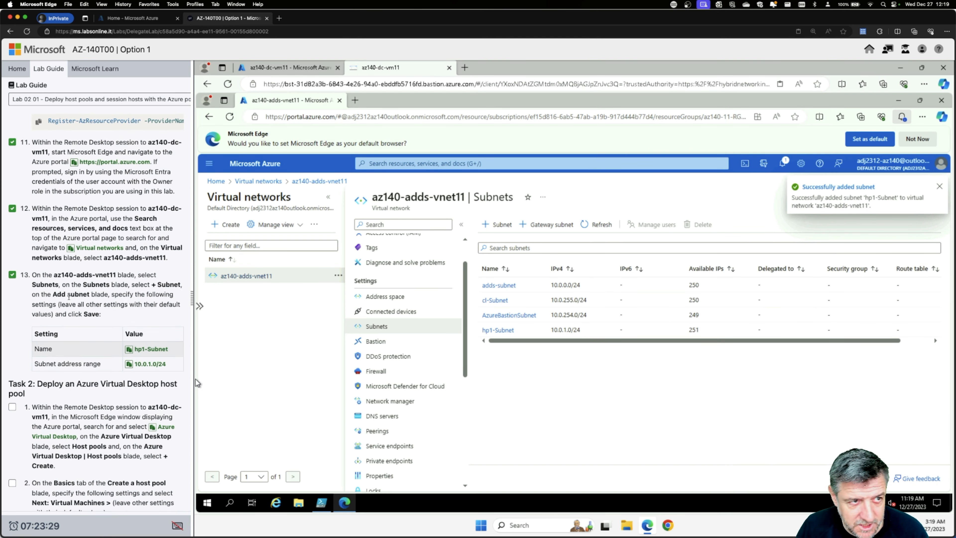
# Search the Azure portal for avd, open the Azure Virtual Desktop service, and decline making Edge the default browser
pyautogui.scroll(-7, 69, 296)
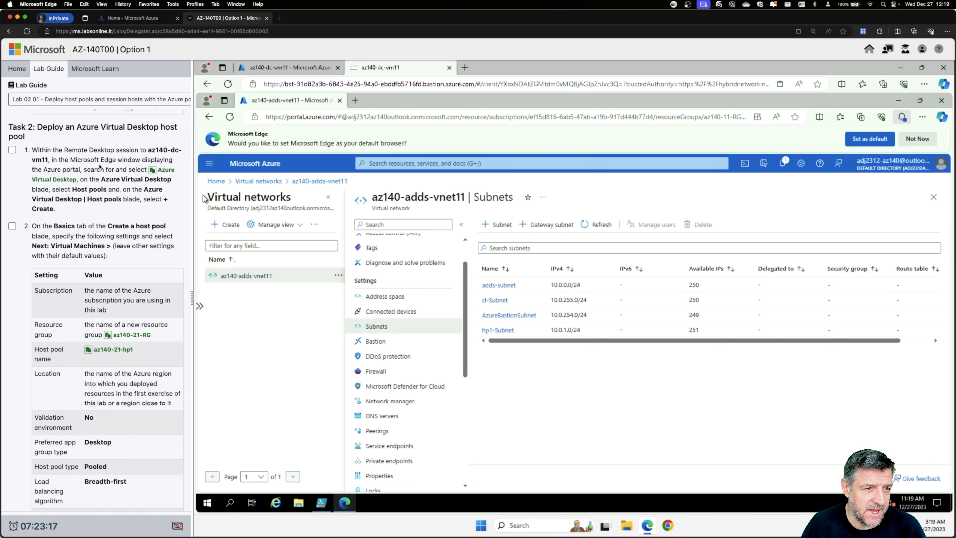
pyautogui.click(476, 163)
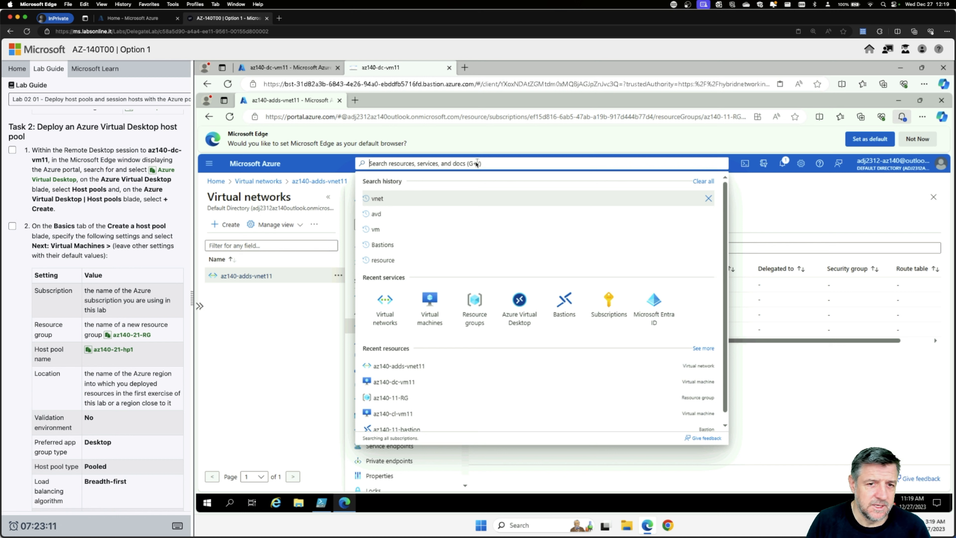
pyautogui.write('avd')
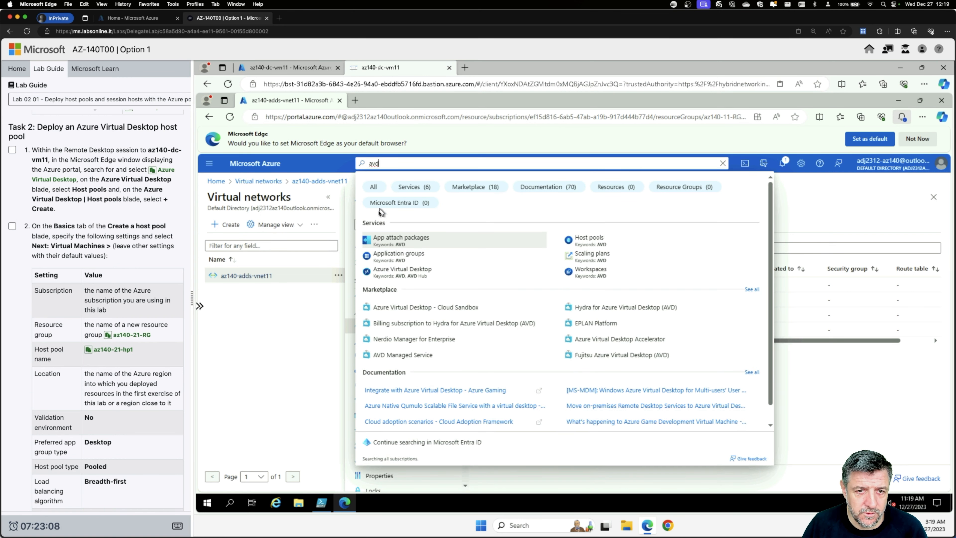
pyautogui.click(393, 273)
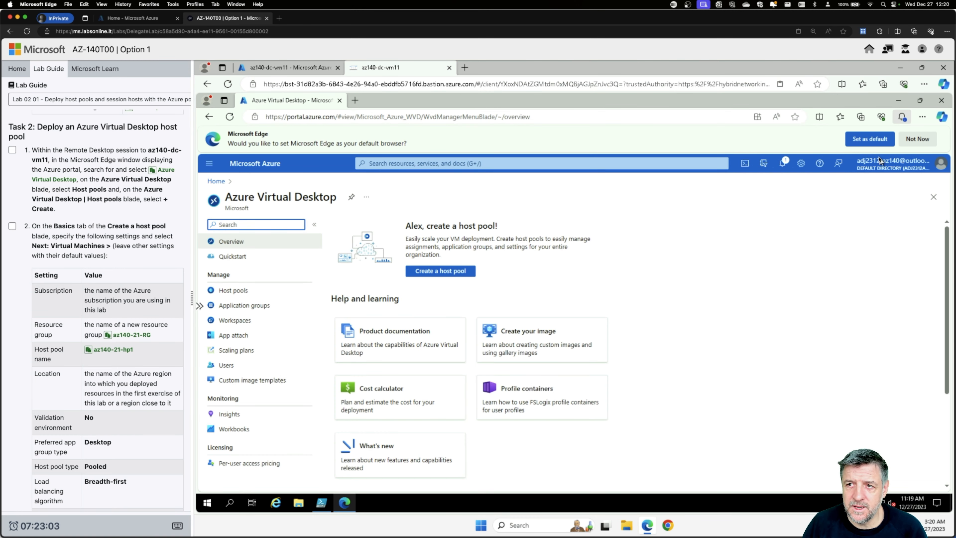
pyautogui.click(915, 138)
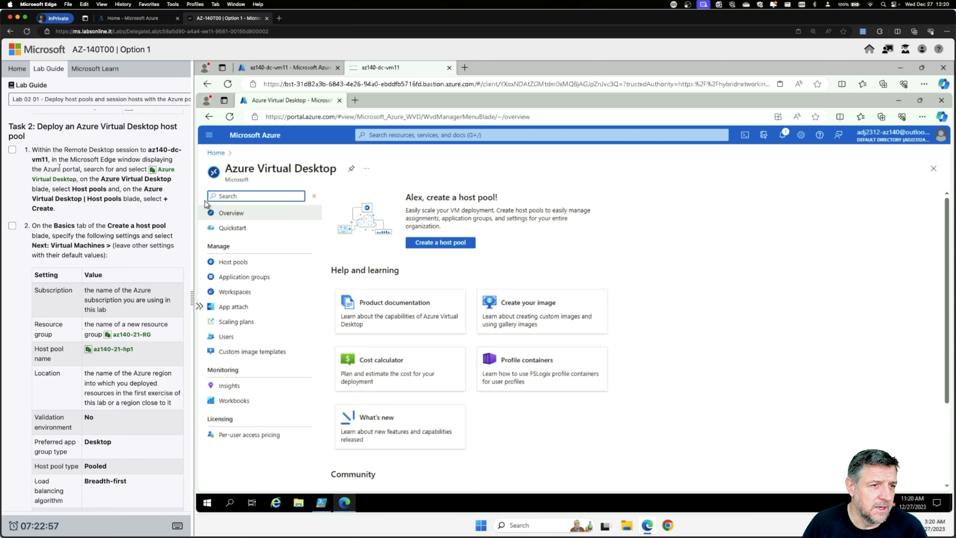
# Start creating a new host pool in Azure Virtual Desktop and mark item 1 of Task 2 complete
pyautogui.click(234, 263)
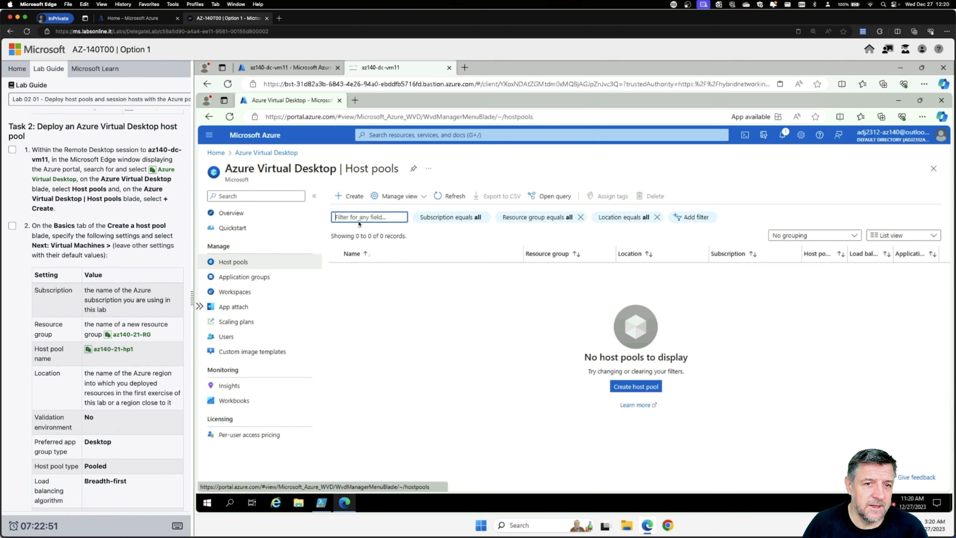
pyautogui.click(350, 199)
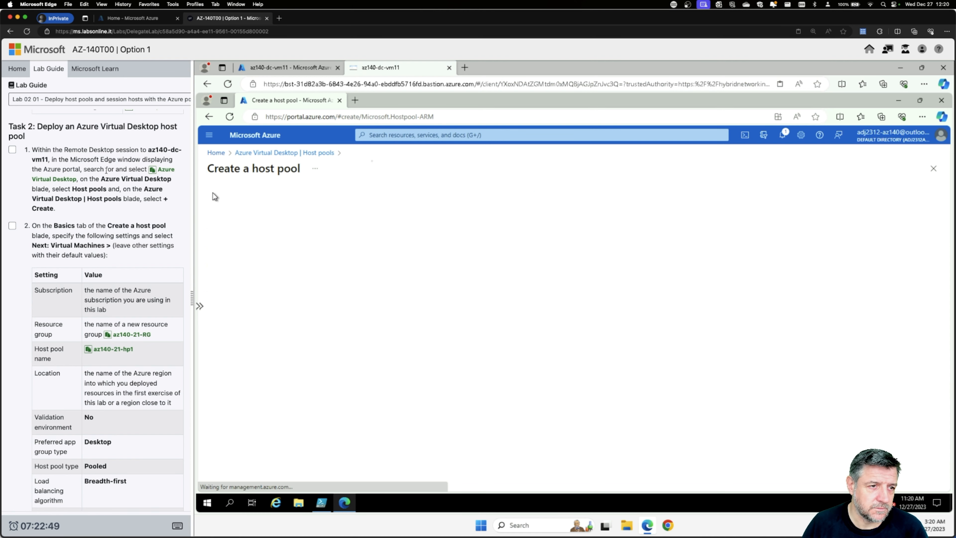
pyautogui.click(12, 150)
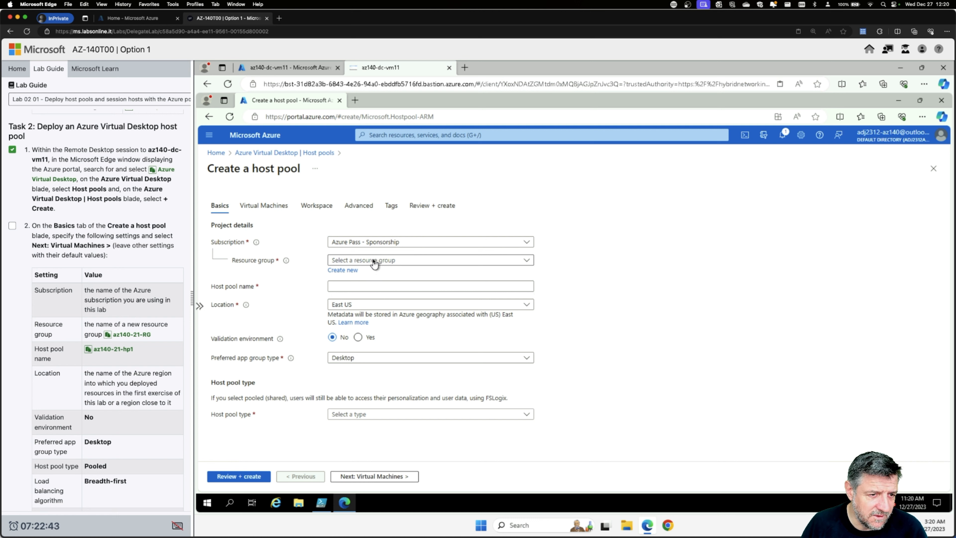
# Create a new resource group named az140-21-RG for the host pool and name the host pool az140-21-hp1
pyautogui.click(343, 269)
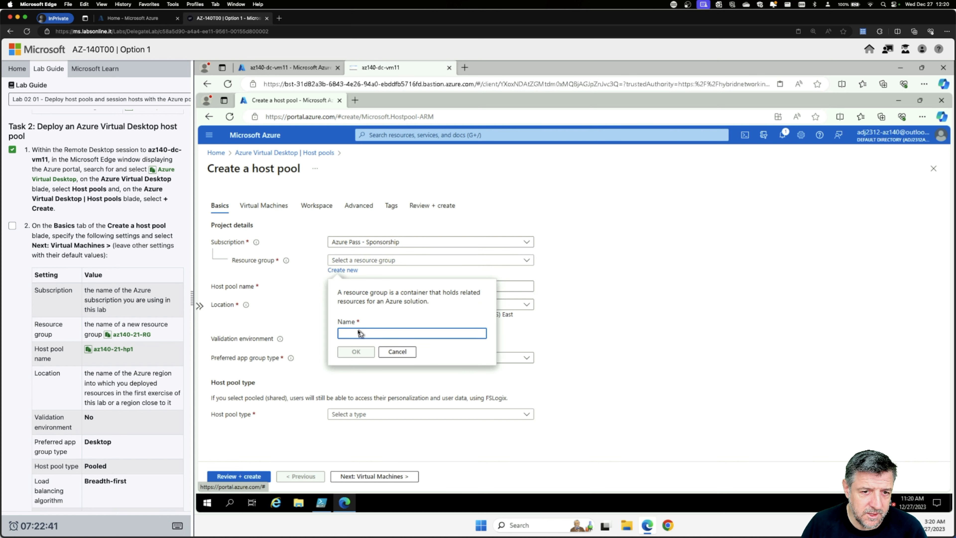
pyautogui.click(128, 334)
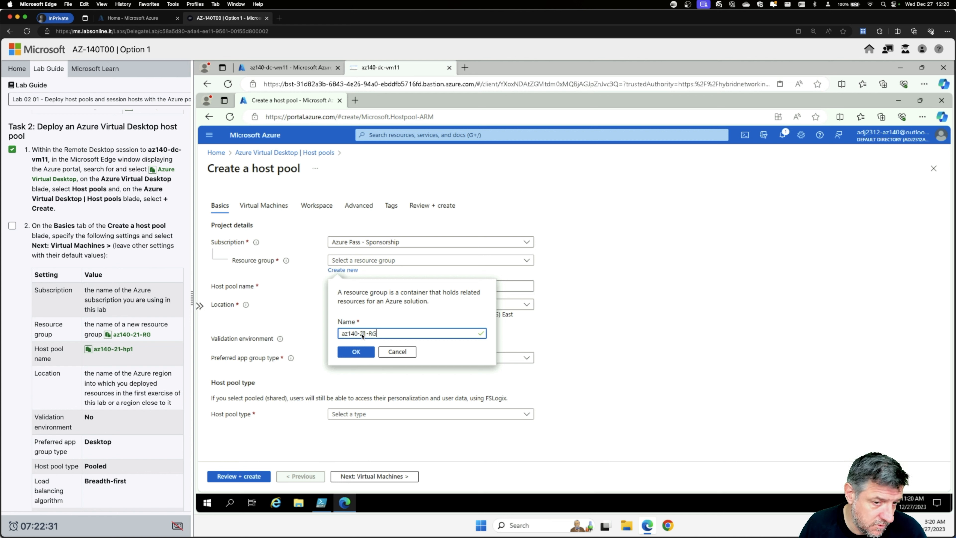
pyautogui.click(355, 352)
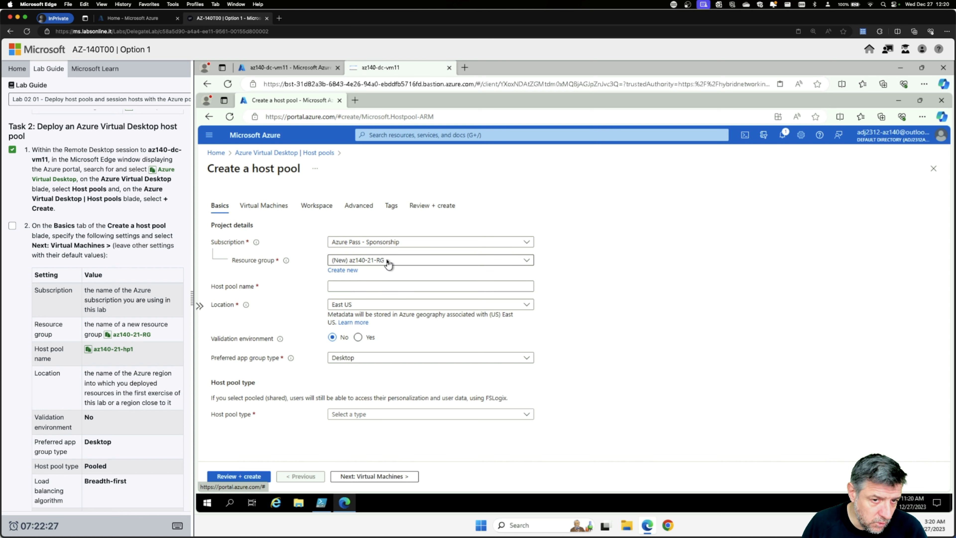
pyautogui.click(378, 286)
pyautogui.click(113, 349)
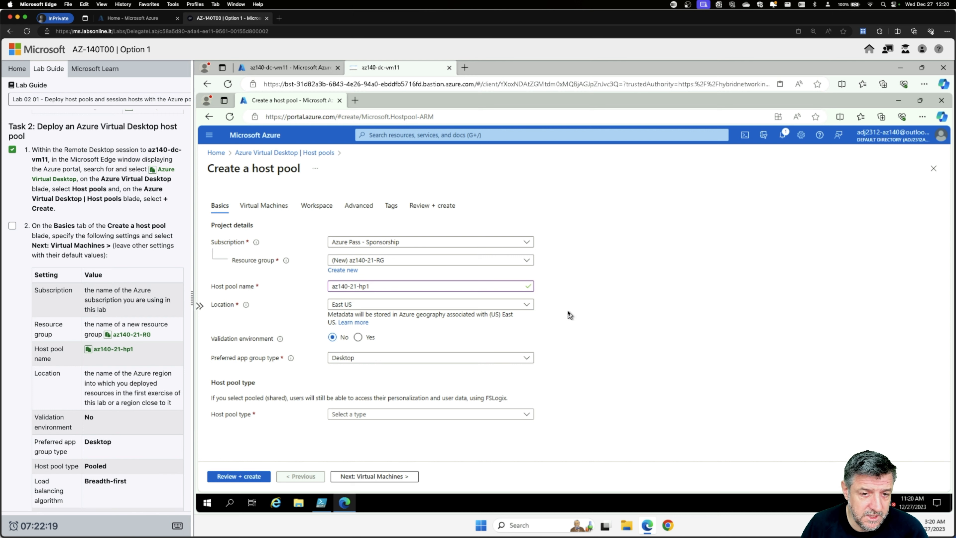
# Set the host pool type to Pooled with a max session limit of 12 and continue to the Virtual Machines settings
pyautogui.scroll(-1, 79, 428)
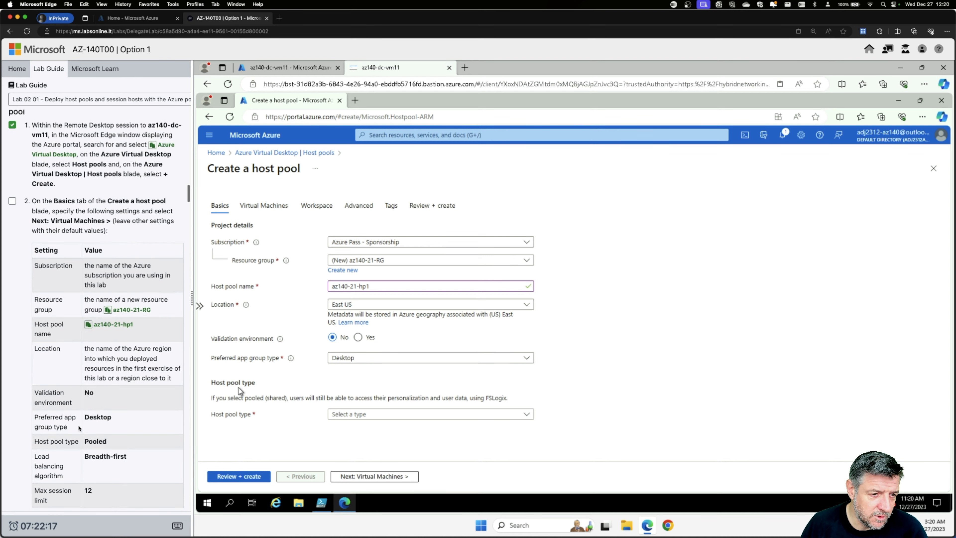
pyautogui.scroll(-1, 92, 355)
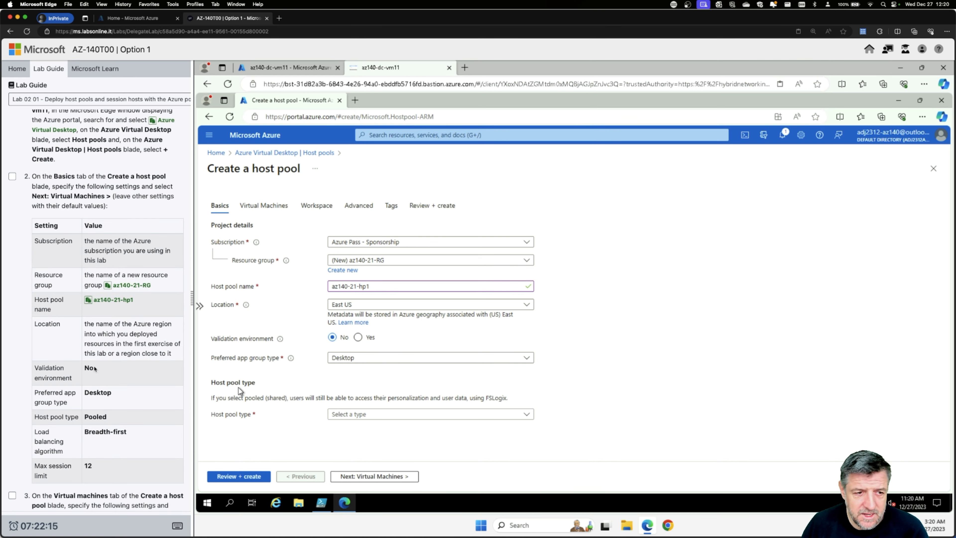
pyautogui.scroll(-1, 94, 369)
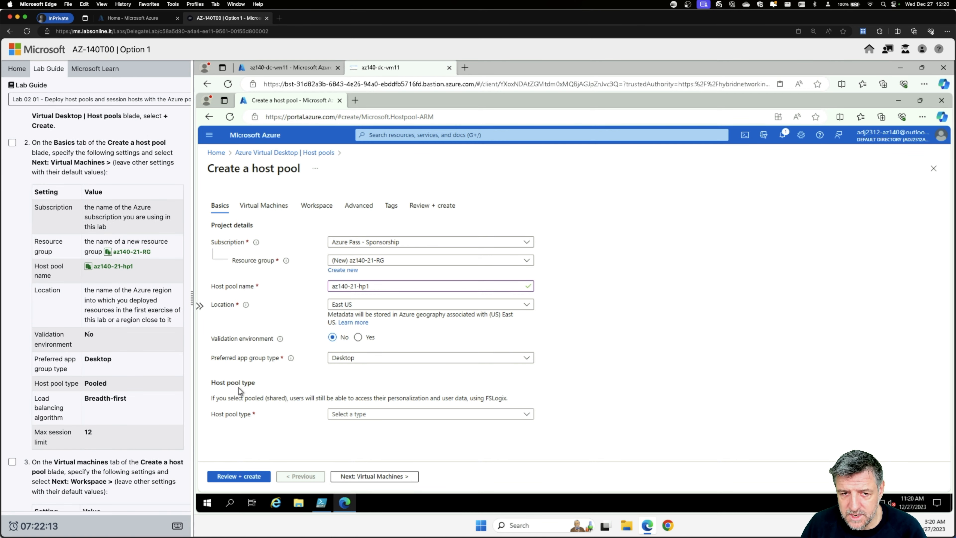
pyautogui.scroll(-1, 94, 376)
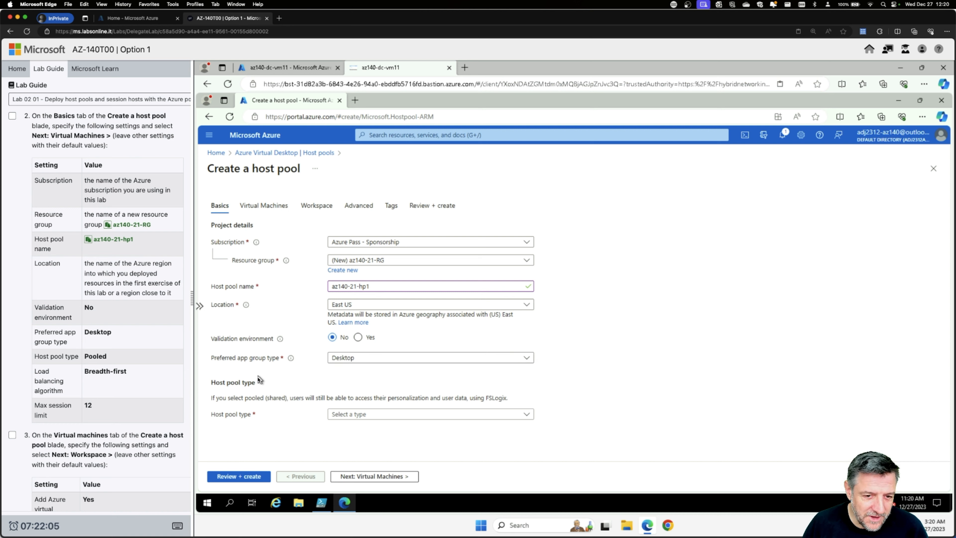
pyautogui.click(362, 417)
pyautogui.click(334, 443)
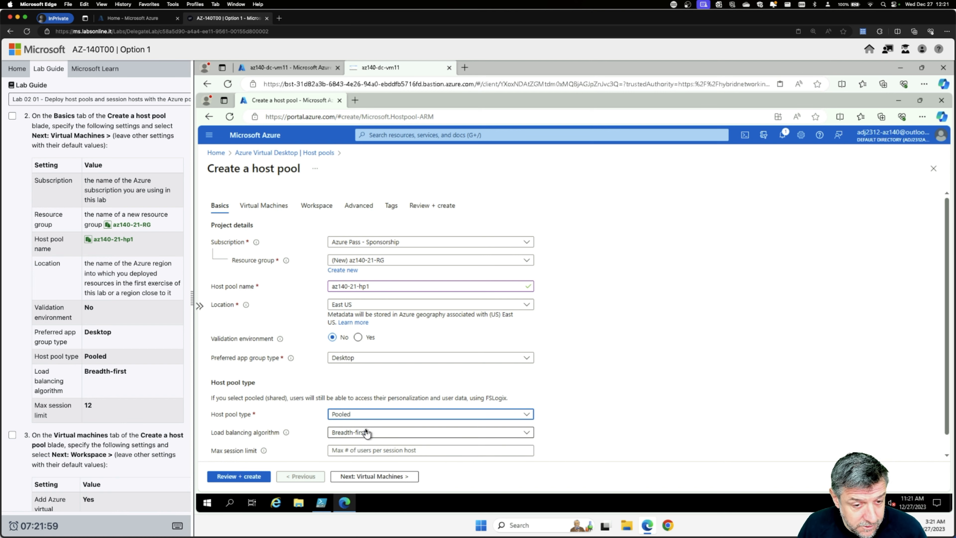
pyautogui.scroll(-1, 366, 433)
pyautogui.click(351, 431)
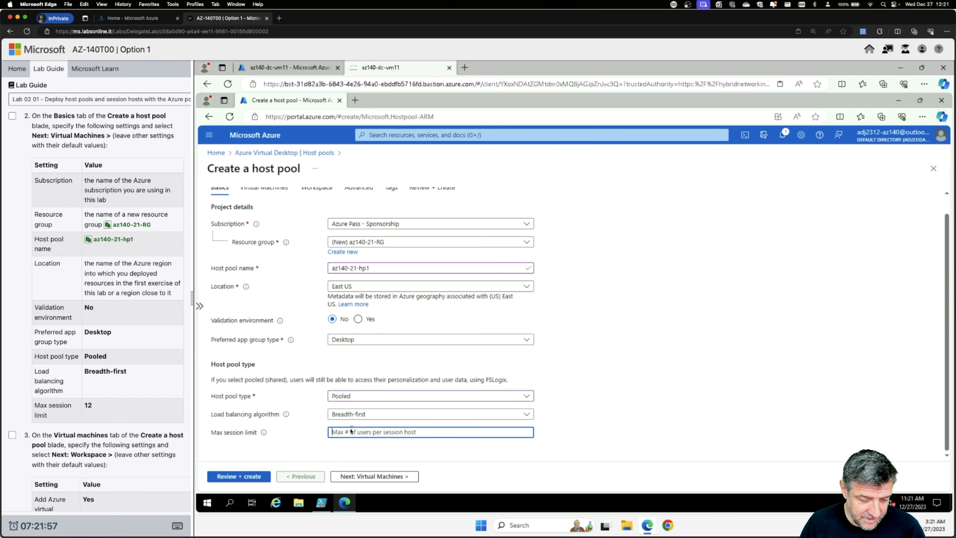
pyautogui.write('12')
pyautogui.click(388, 452)
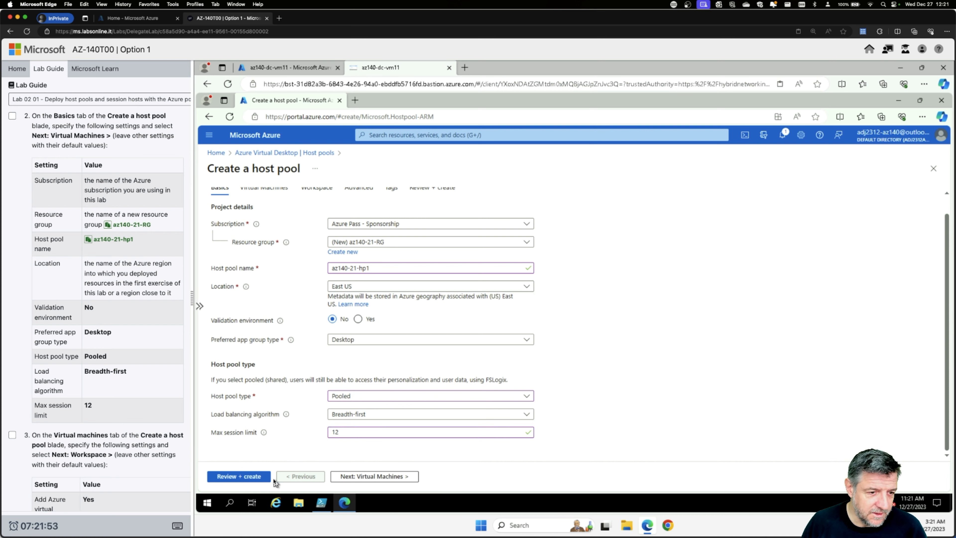
pyautogui.click(373, 475)
pyautogui.scroll(-3, 127, 399)
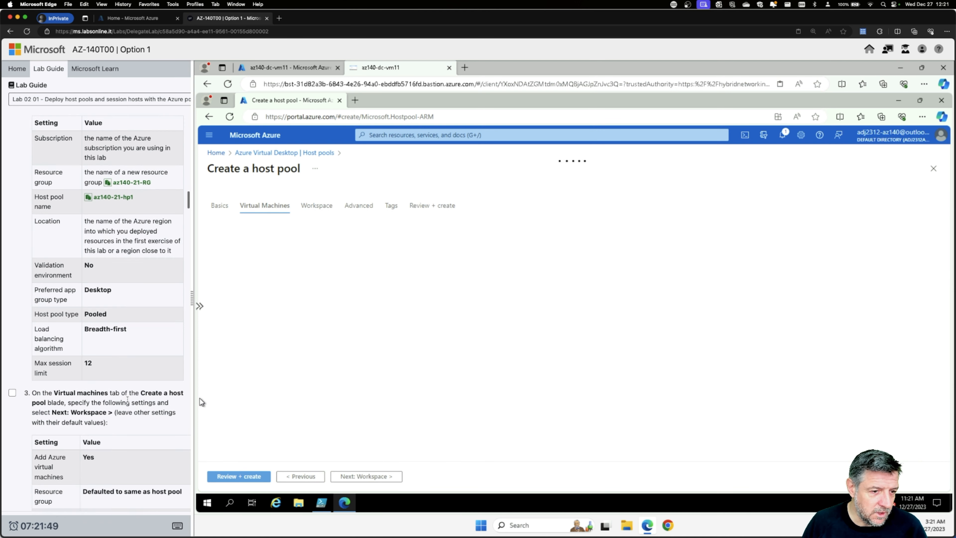
# Choose to add virtual machines to the host pool, following item 3 of the lab guide
pyautogui.scroll(-2, 128, 399)
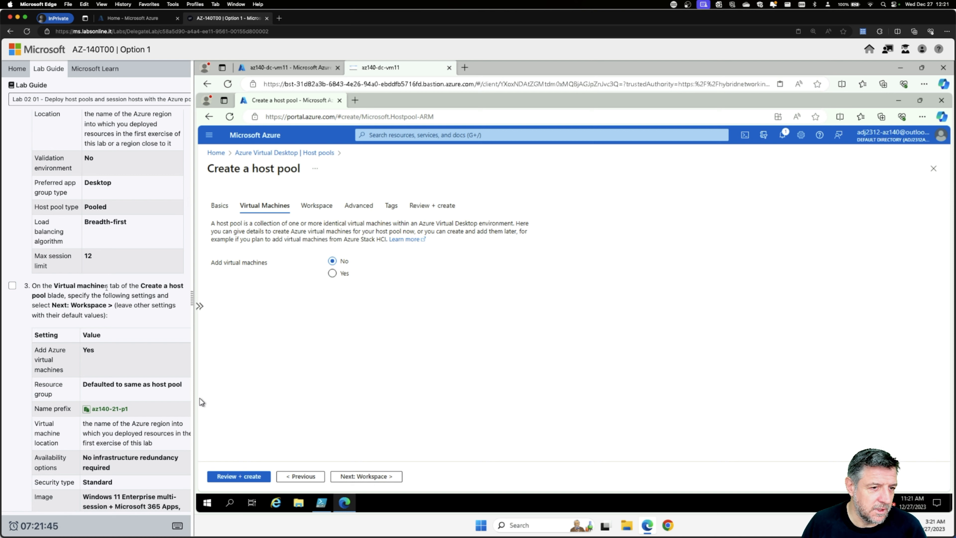
pyautogui.scroll(1, 70, 285)
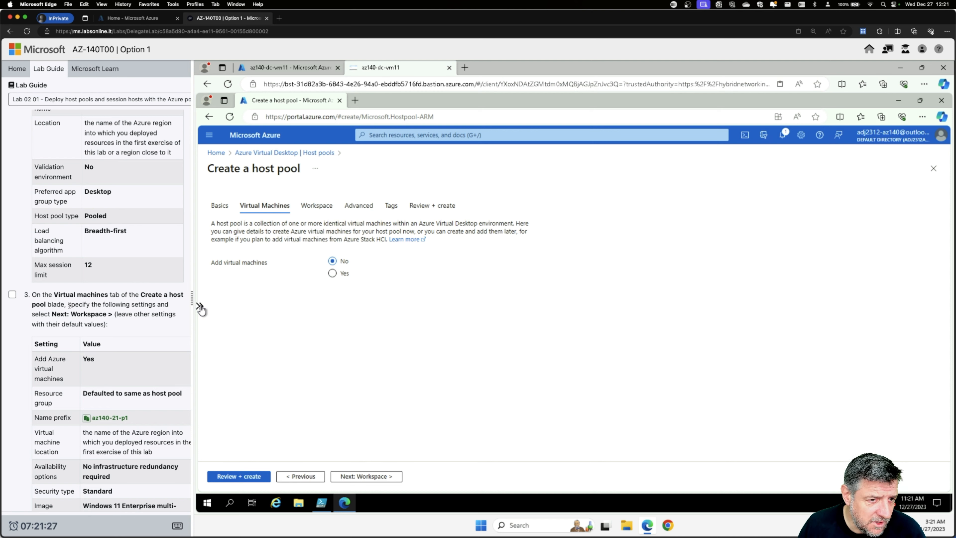
pyautogui.scroll(-6, 115, 311)
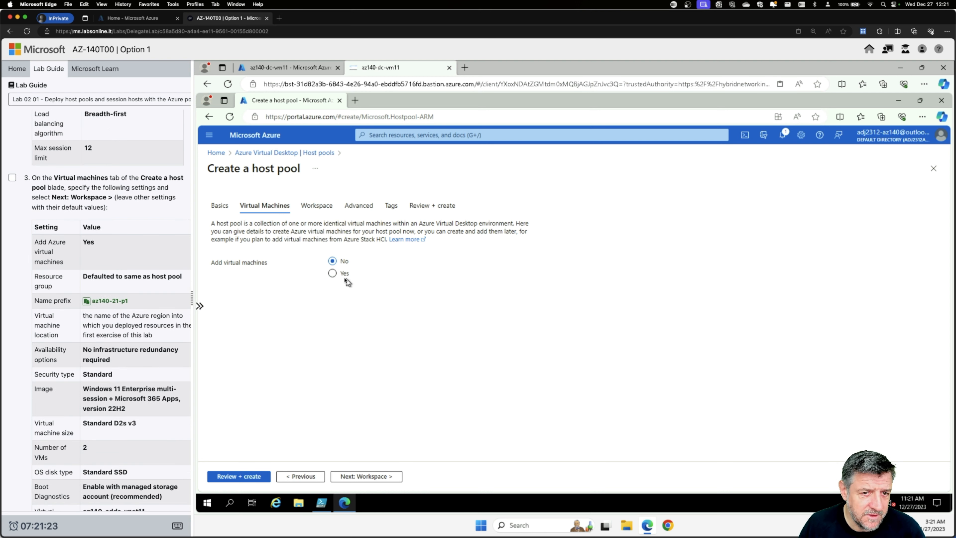
pyautogui.click(332, 274)
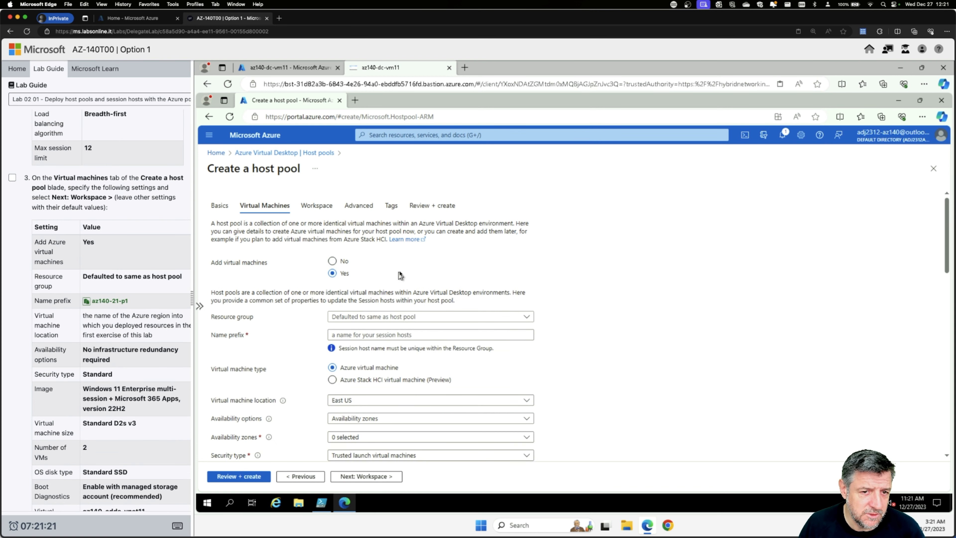
# Set the number of session host VMs to 2
pyautogui.scroll(-3, 402, 275)
pyautogui.scroll(-3, 410, 274)
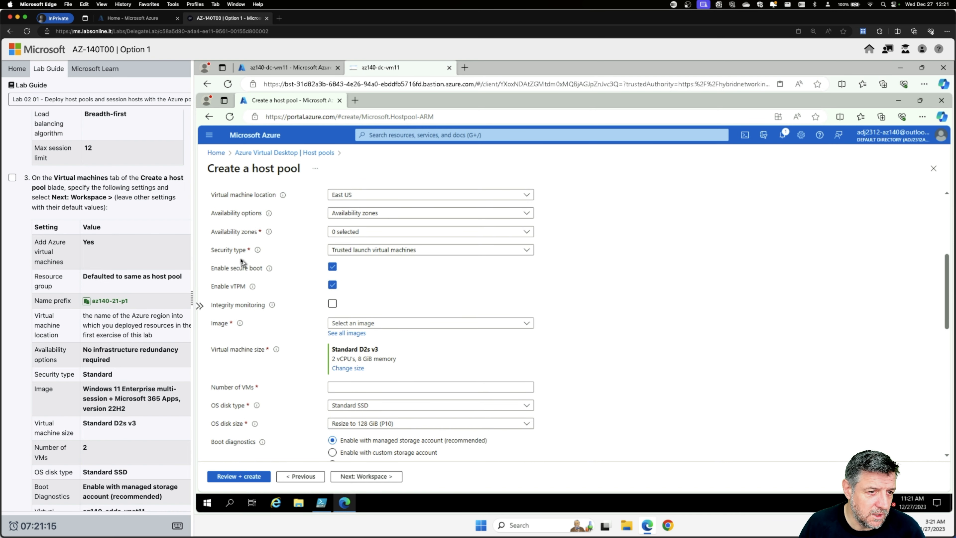
pyautogui.scroll(-2, 109, 275)
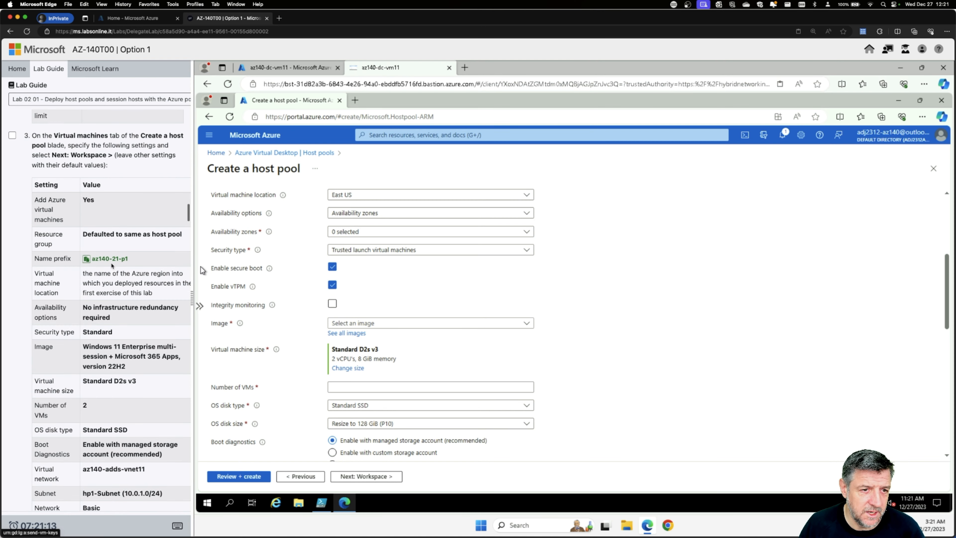
pyautogui.scroll(5, 111, 265)
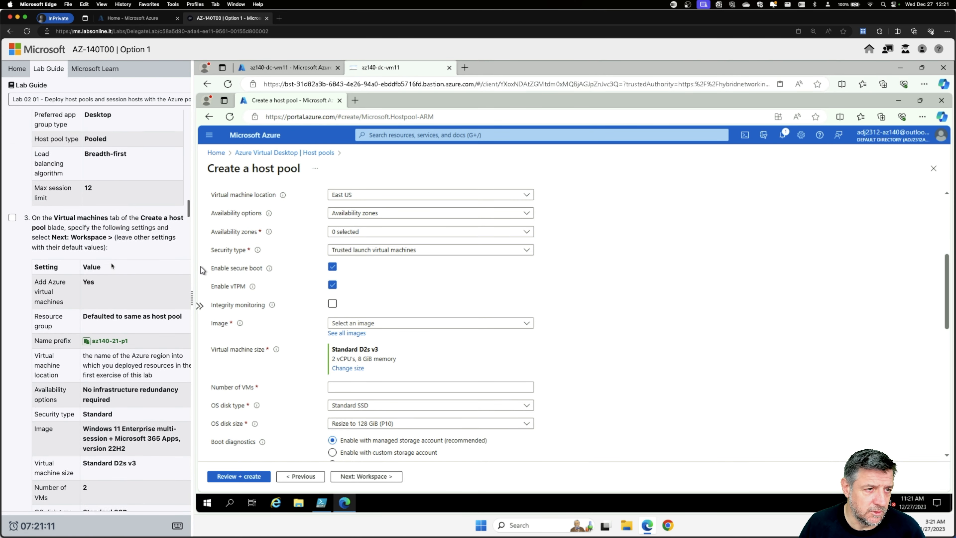
pyautogui.scroll(-6, 112, 265)
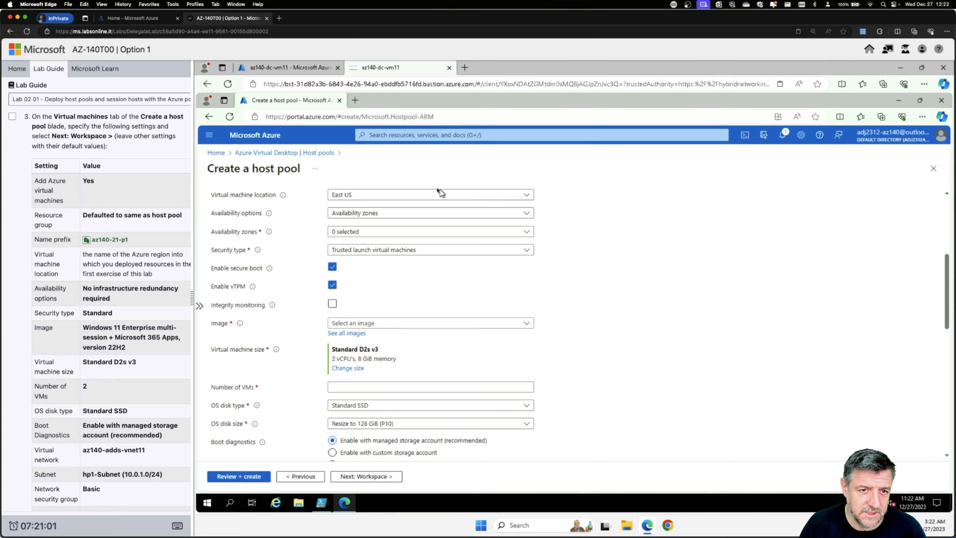
pyautogui.scroll(-2, 148, 240)
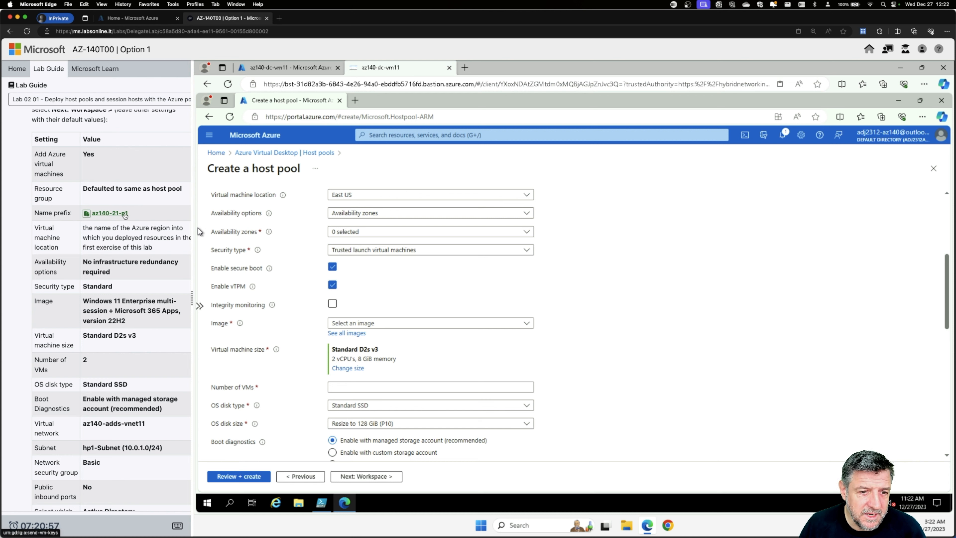
pyautogui.click(125, 214)
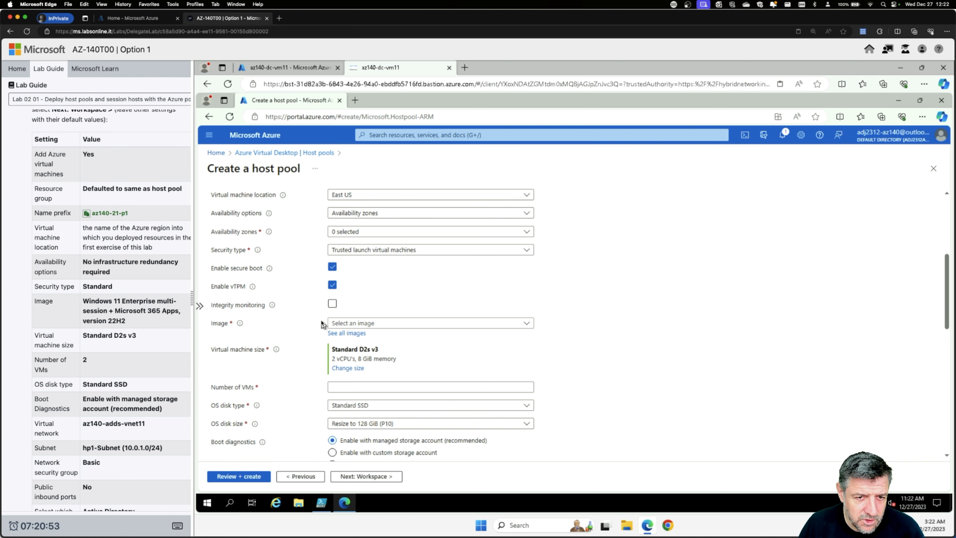
pyautogui.scroll(-3, 587, 286)
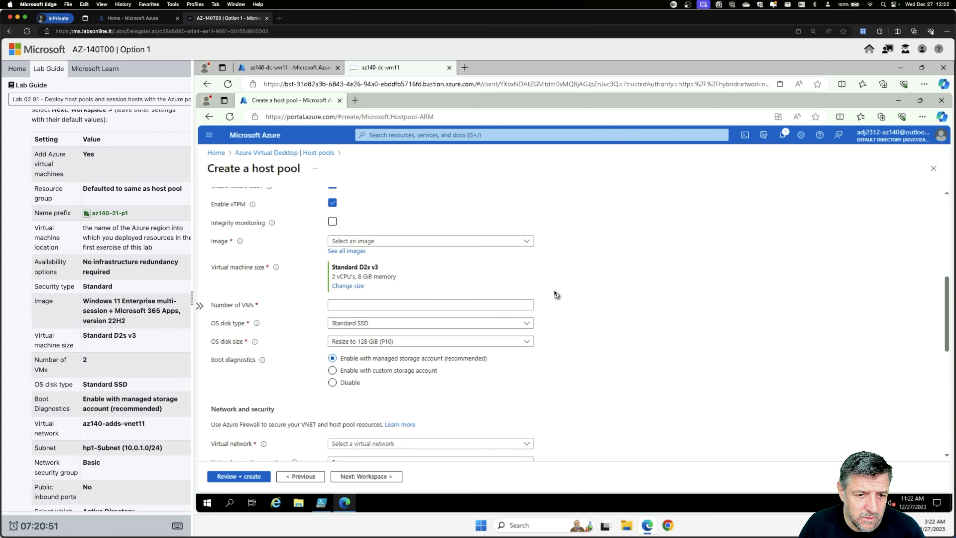
pyautogui.scroll(-3, 556, 295)
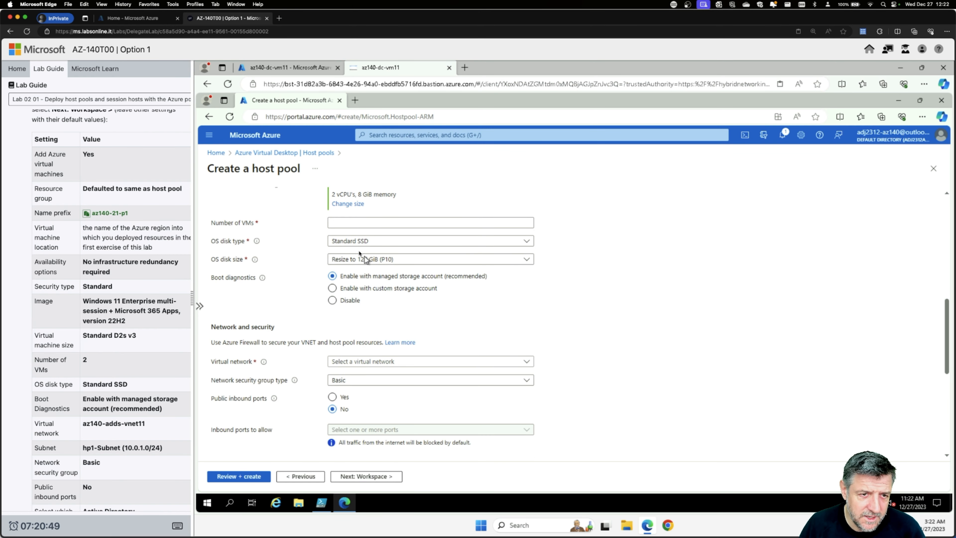
pyautogui.click(345, 223)
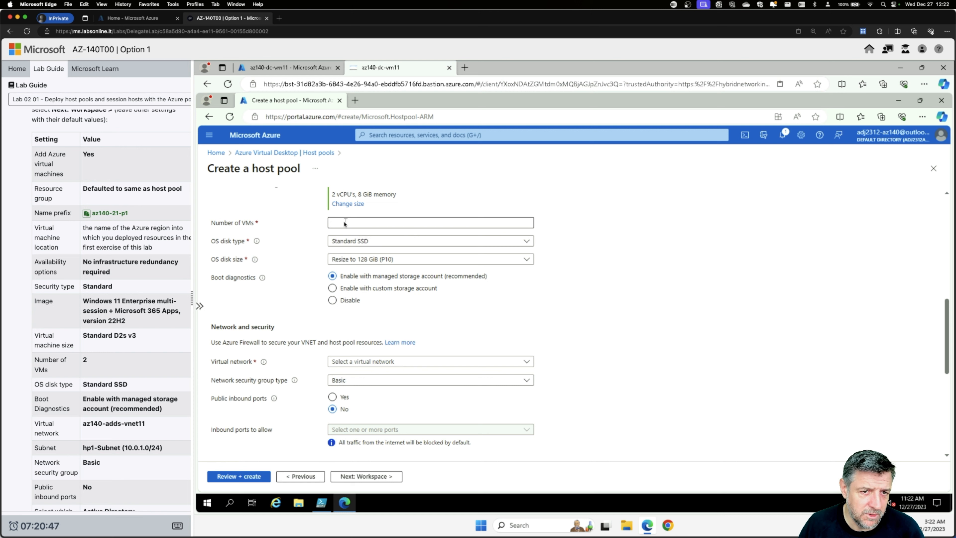
pyautogui.write('2')
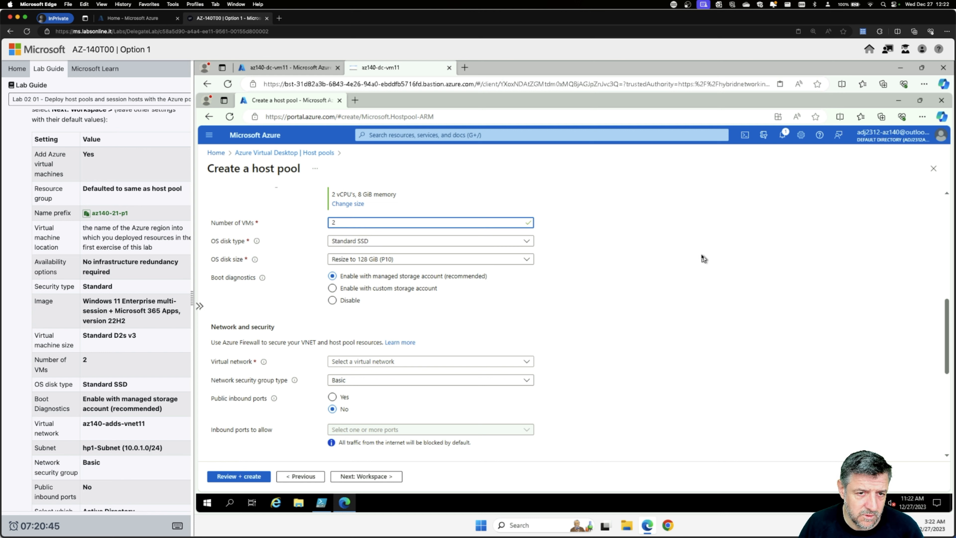
# Connect the session hosts to the virtual network az140-adds-vnet11 and the subnet hp1-Subnet (10.0.1.0/24)
pyautogui.scroll(1, 611, 261)
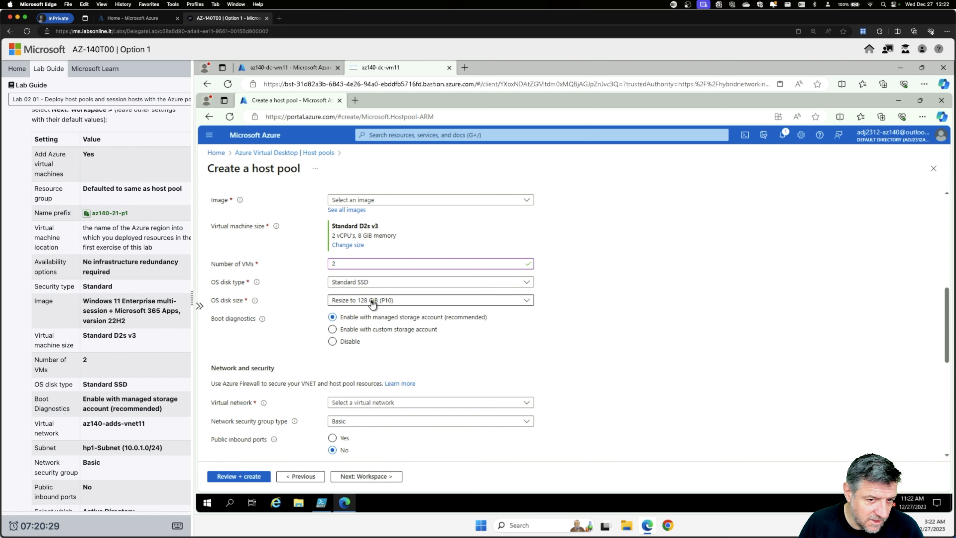
pyautogui.click(376, 401)
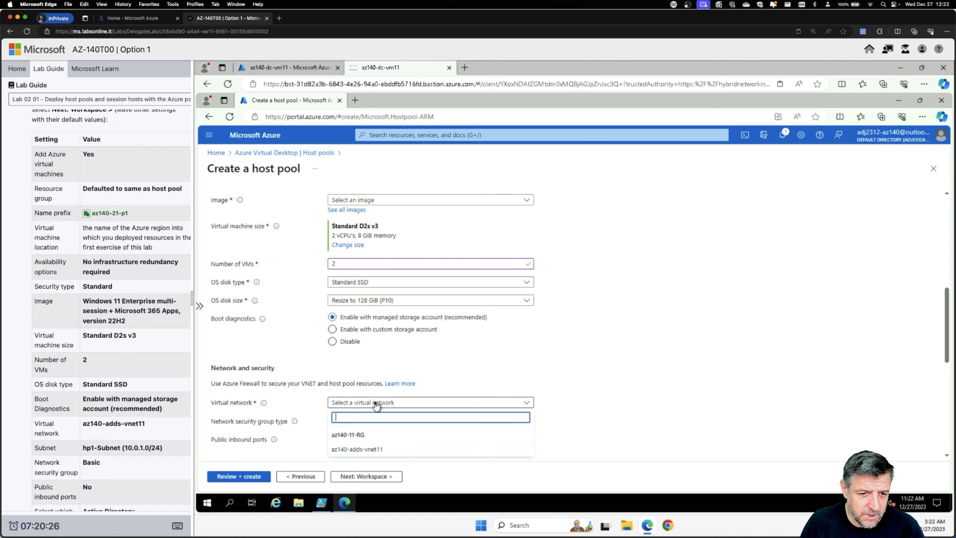
pyautogui.click(353, 449)
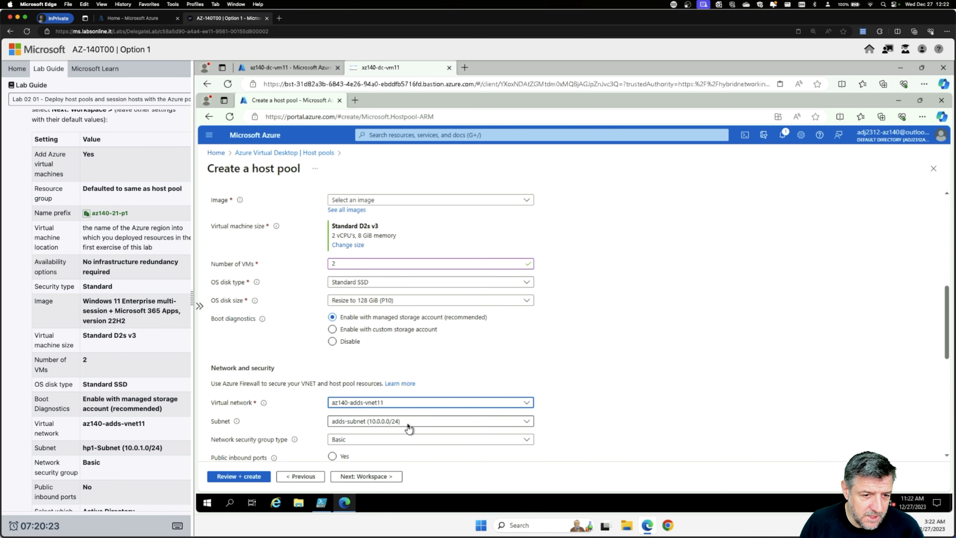
pyautogui.click(407, 423)
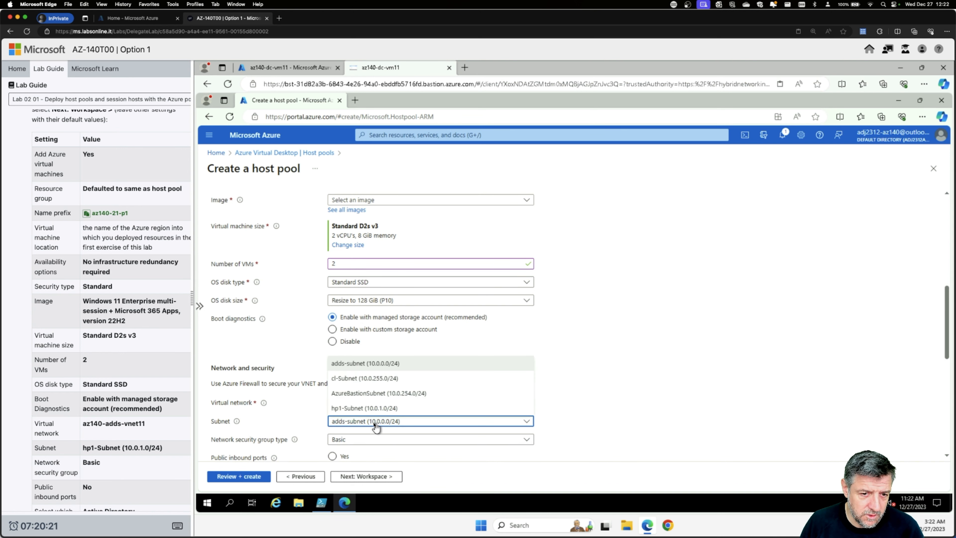
pyautogui.click(364, 410)
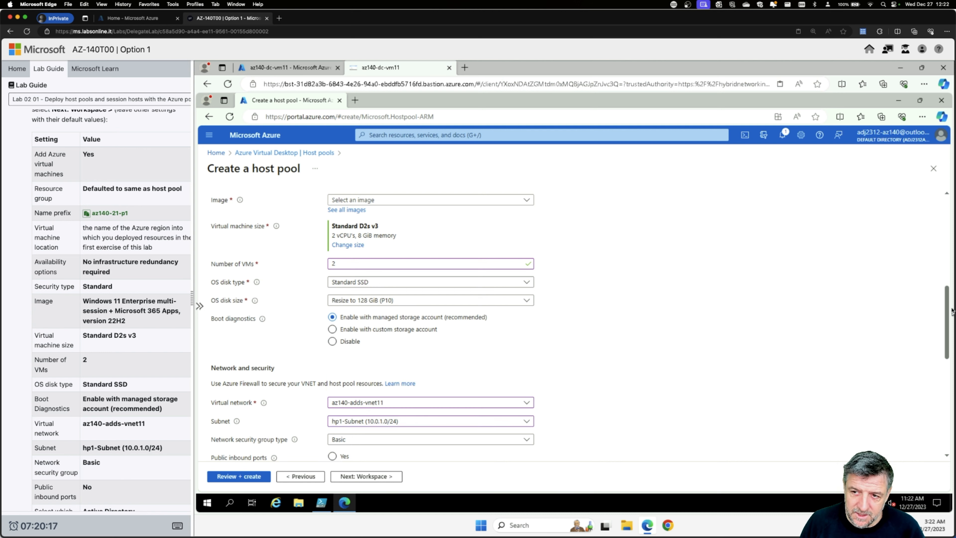
# Fill in az140-21-p1 from the lab guide as the session hosts' name prefix
pyautogui.scroll(-4, 947, 335)
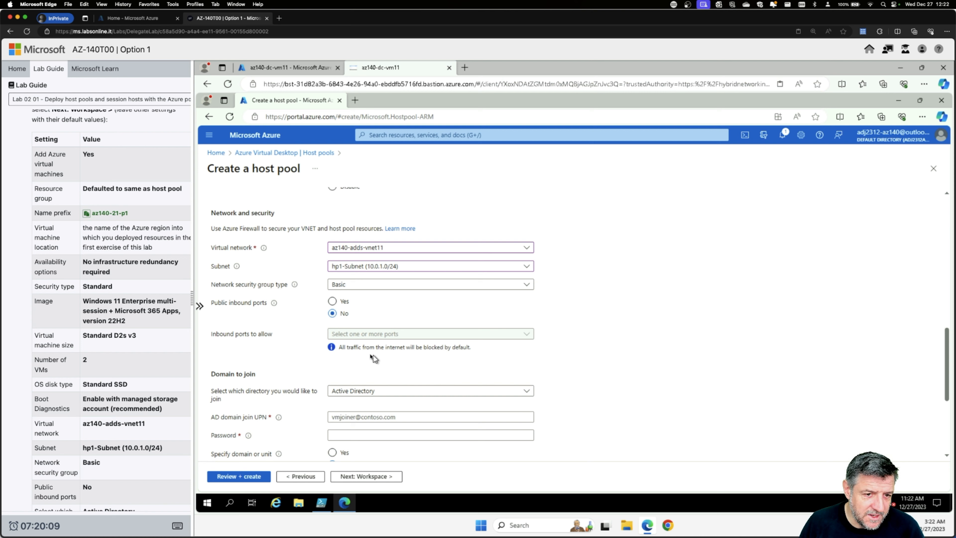
pyautogui.moveTo(949, 348); pyautogui.dragTo(941, 219)
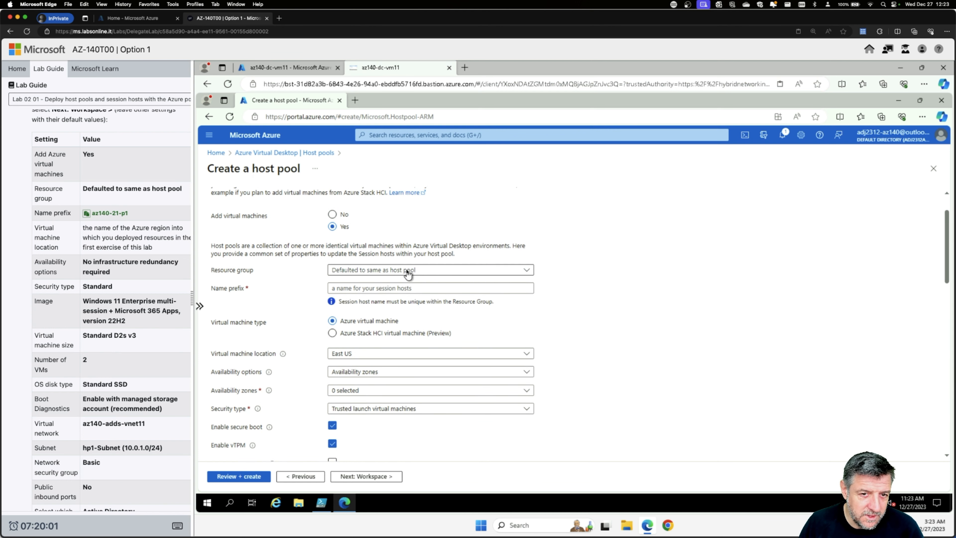
pyautogui.click(350, 287)
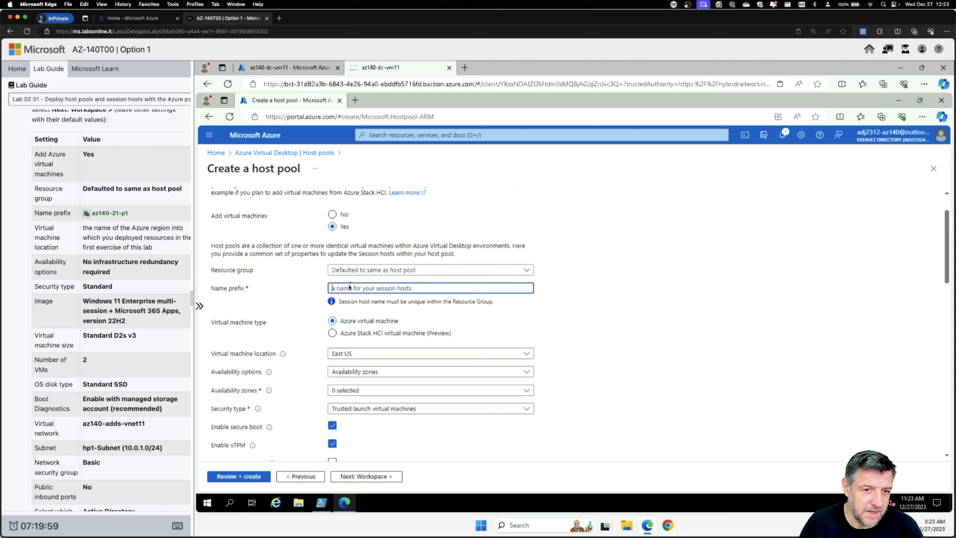
pyautogui.click(103, 213)
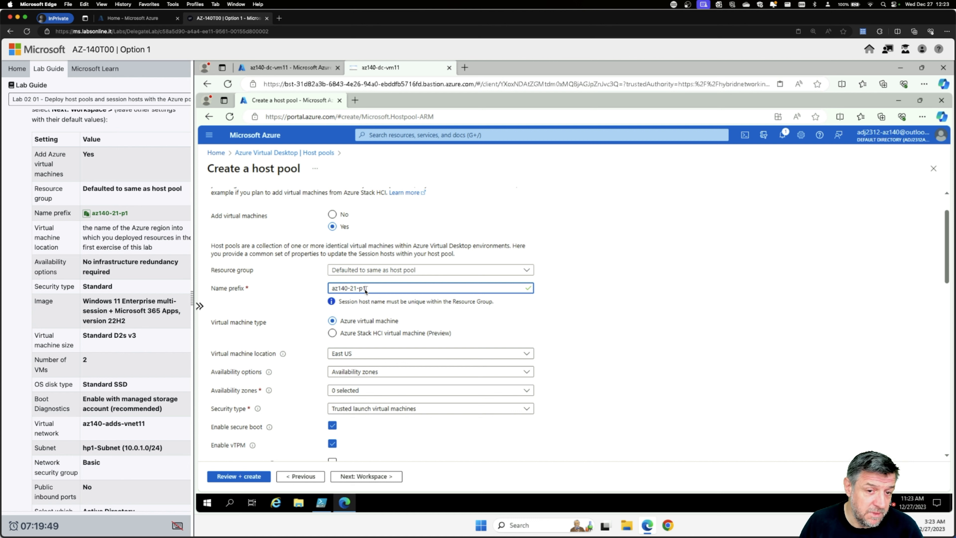
pyautogui.click(627, 293)
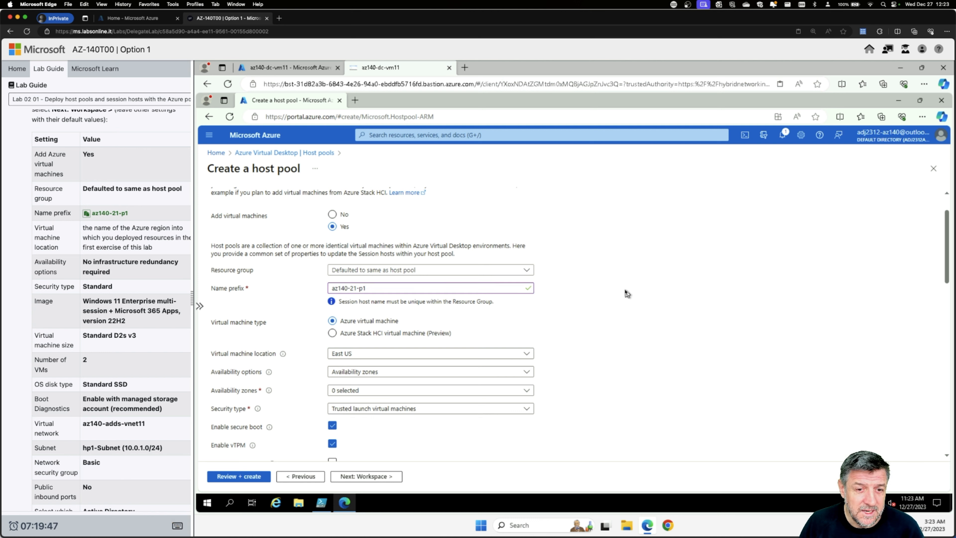
# Set the session hosts' availability option to No infrastructure redundancy required and their security type to Standard
pyautogui.moveTo(947, 240); pyautogui.dragTo(946, 285)
pyautogui.scroll(-3, 946, 284)
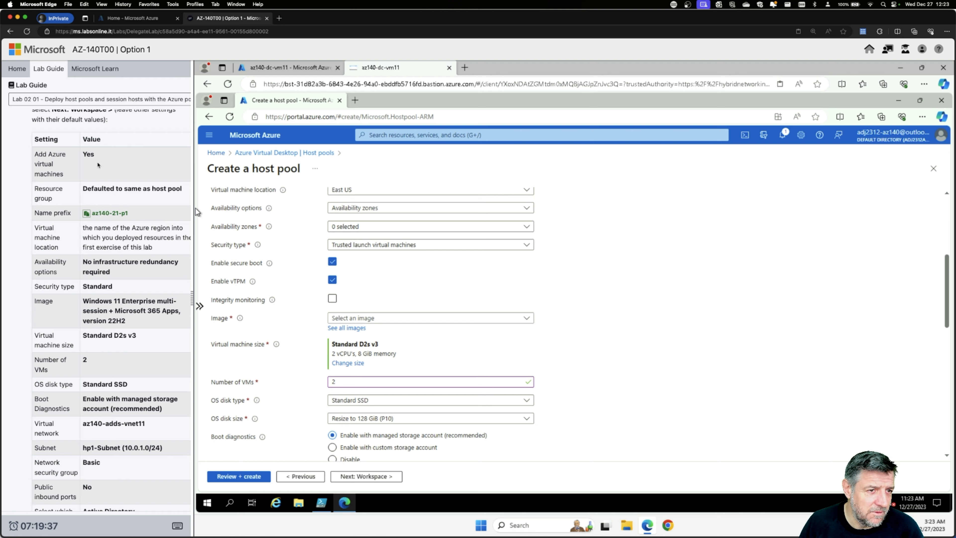
pyautogui.scroll(-6, 110, 290)
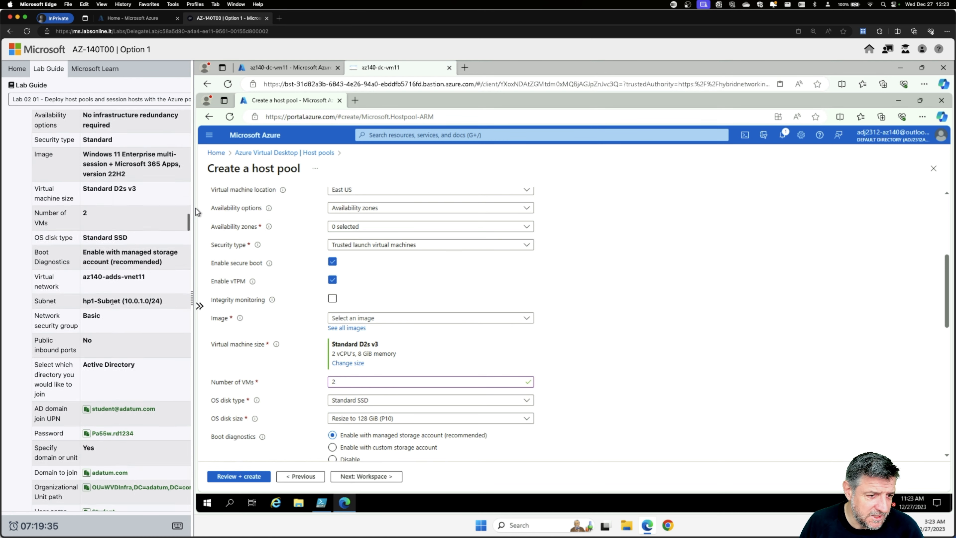
pyautogui.scroll(-2, 113, 304)
pyautogui.scroll(3, 111, 301)
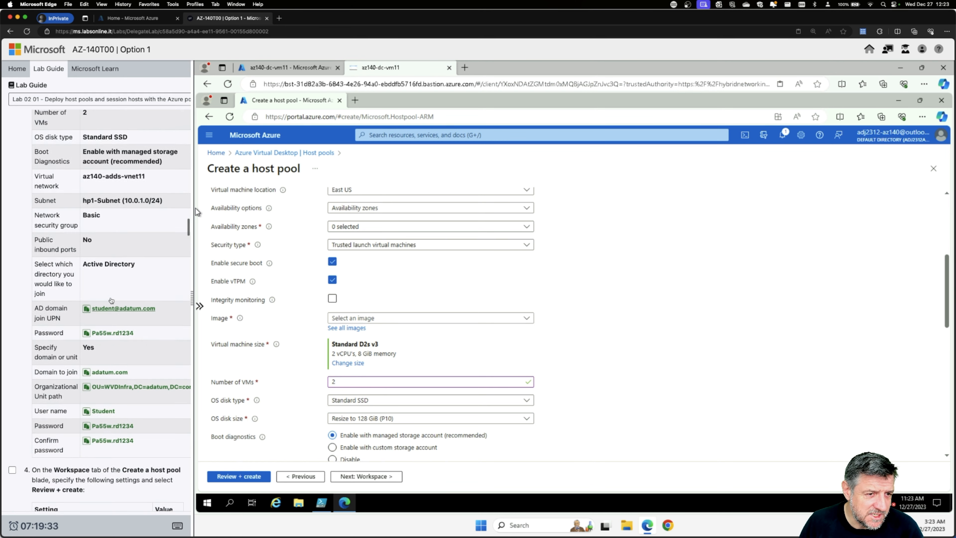
pyautogui.scroll(3, 110, 299)
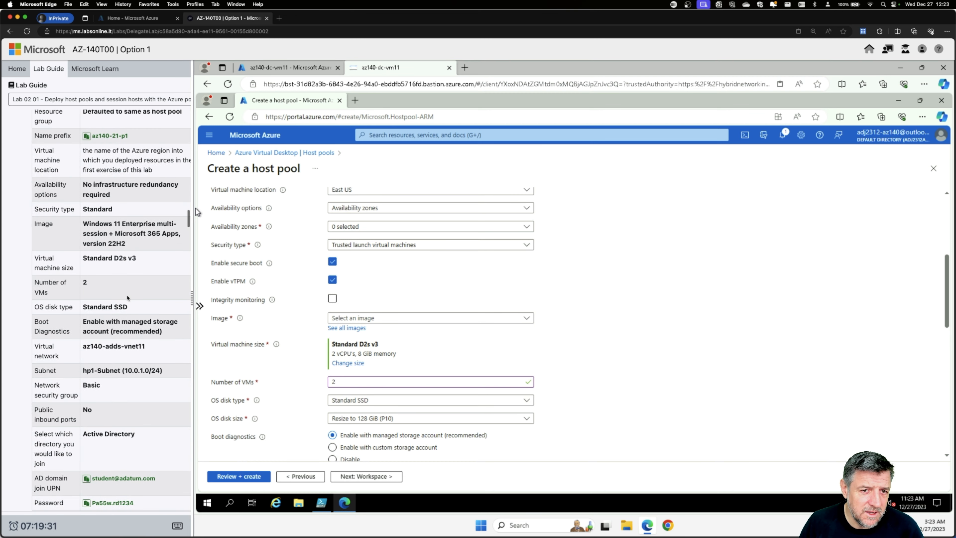
pyautogui.click(364, 208)
pyautogui.click(350, 222)
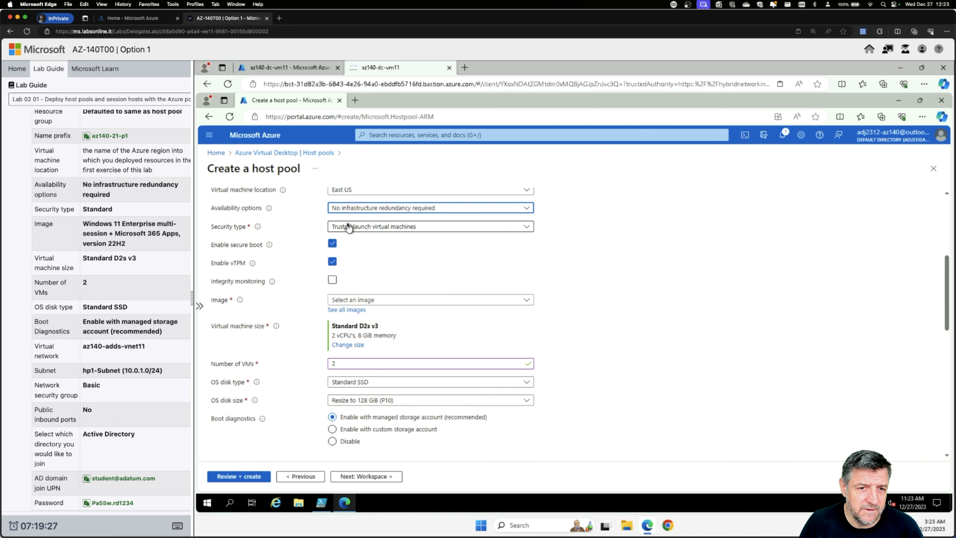
pyautogui.click(369, 227)
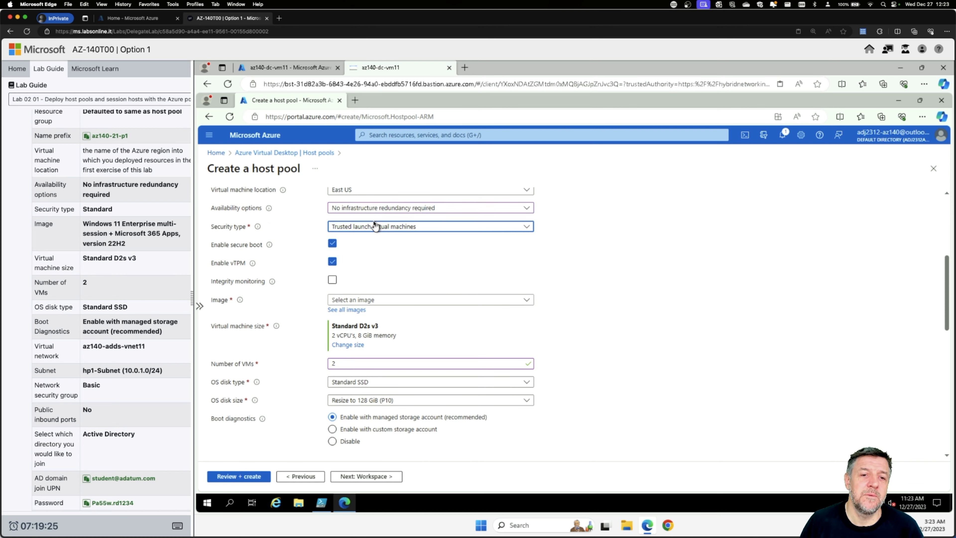
pyautogui.click(349, 243)
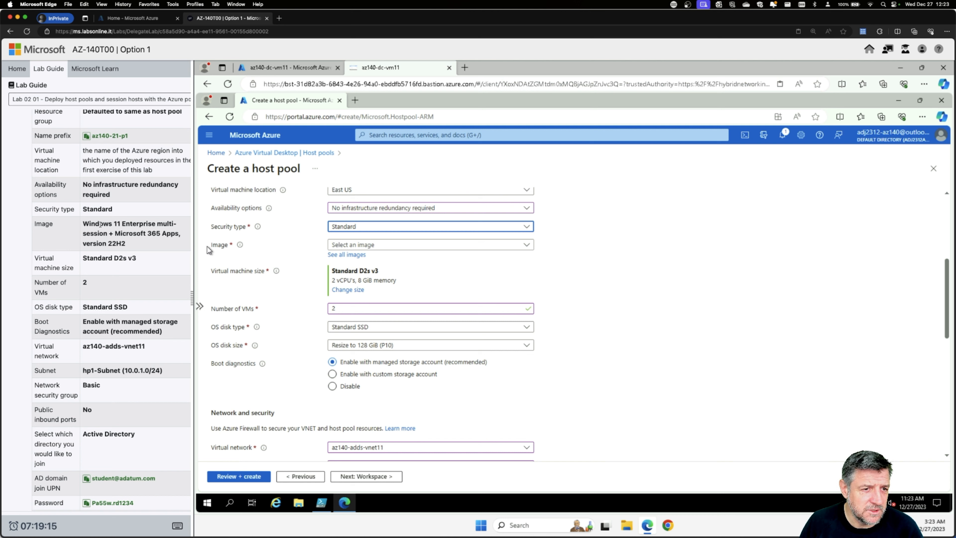
# Select the session host image Windows 10 Enterprise multi-session, Version 22H2 + Microsoft 365 Apps - Gen2
pyautogui.click(330, 242)
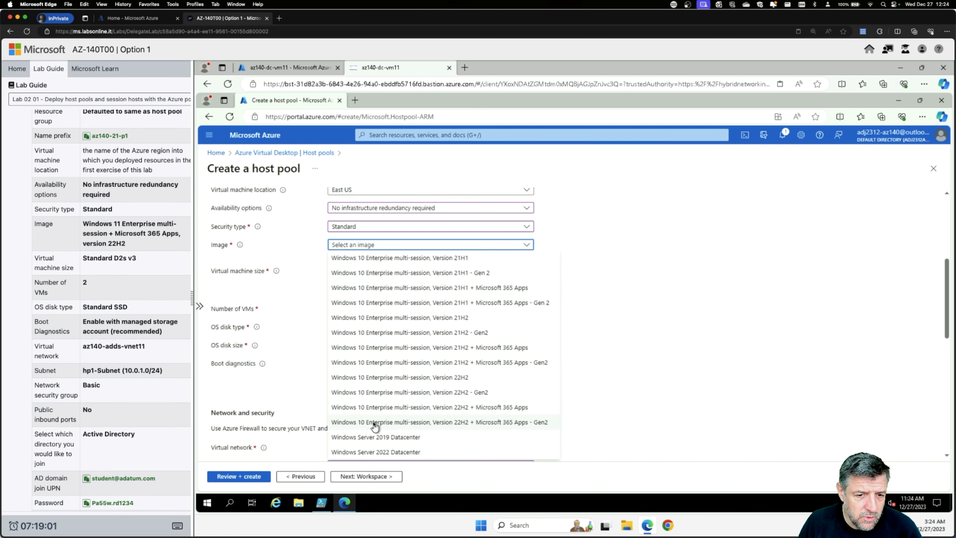
pyautogui.click(363, 422)
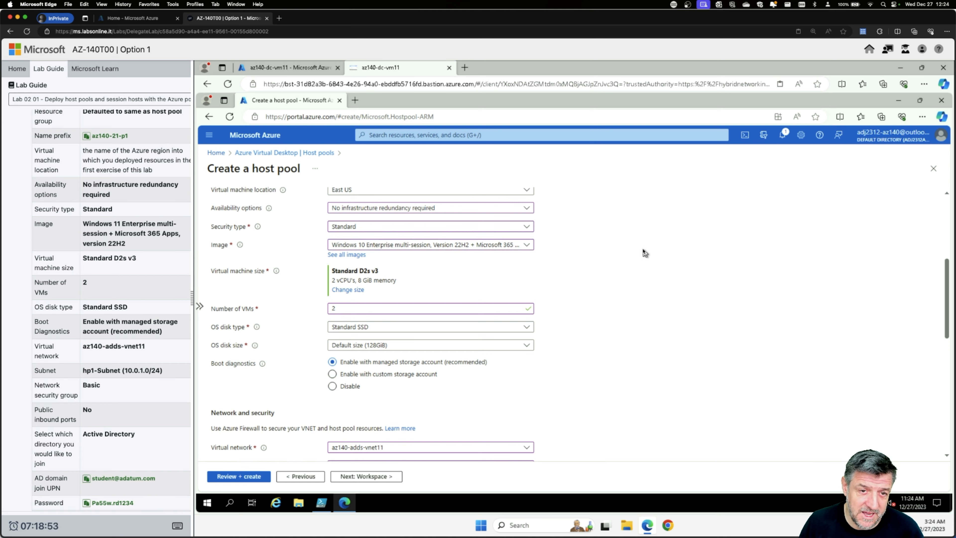
pyautogui.scroll(6, 645, 253)
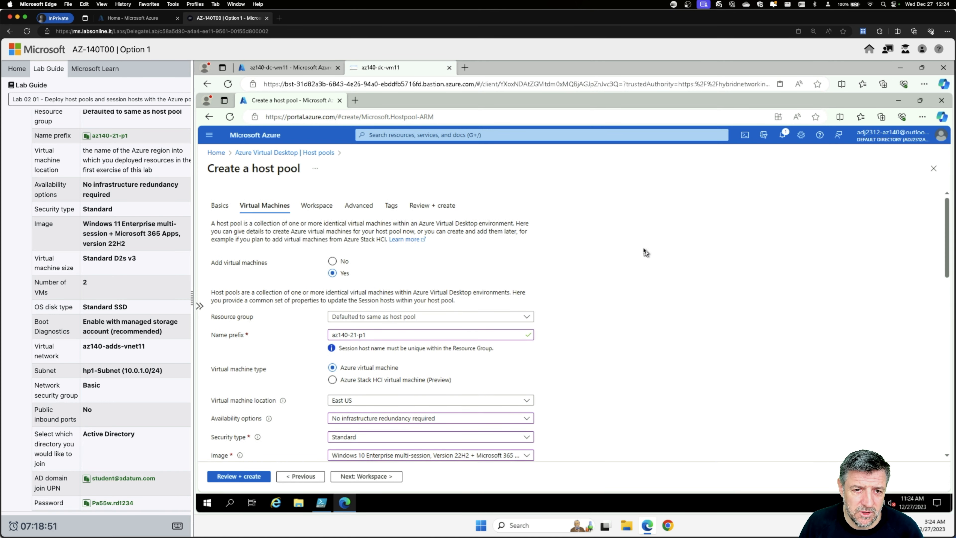
pyautogui.scroll(-2, 645, 252)
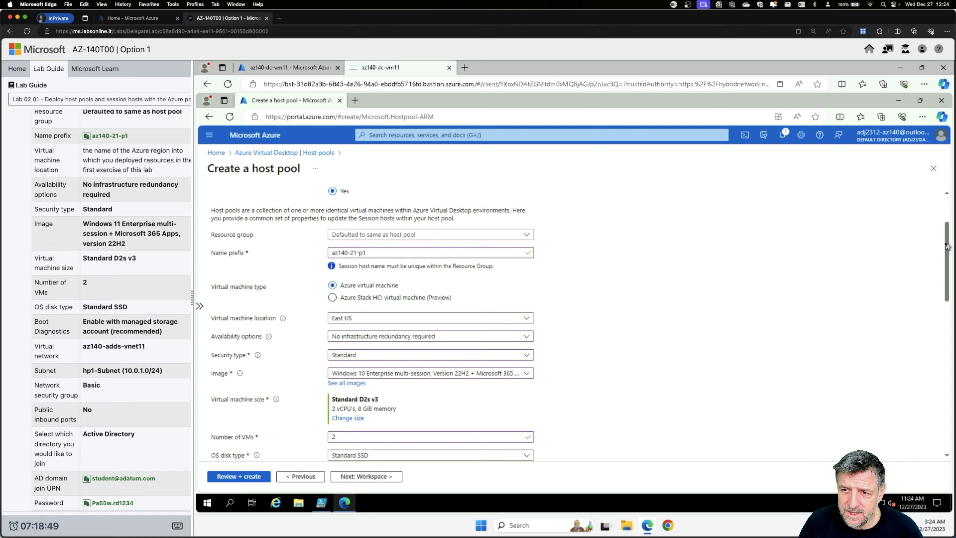
# Keep Active Directory as the directory to join and fill in the AD domain join UPN from the lab guide
pyautogui.moveTo(947, 251); pyautogui.dragTo(932, 376)
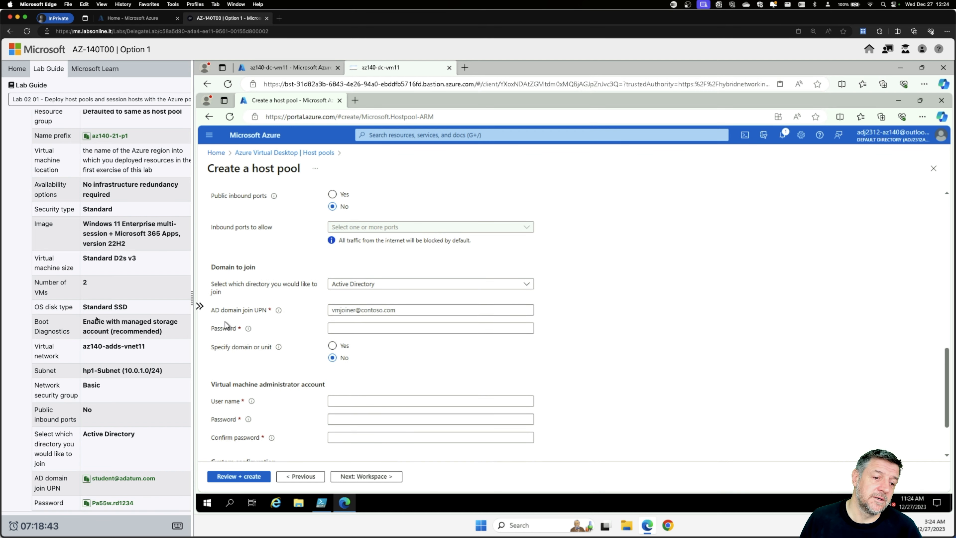
pyautogui.scroll(-3, 124, 318)
pyautogui.scroll(-2, 123, 318)
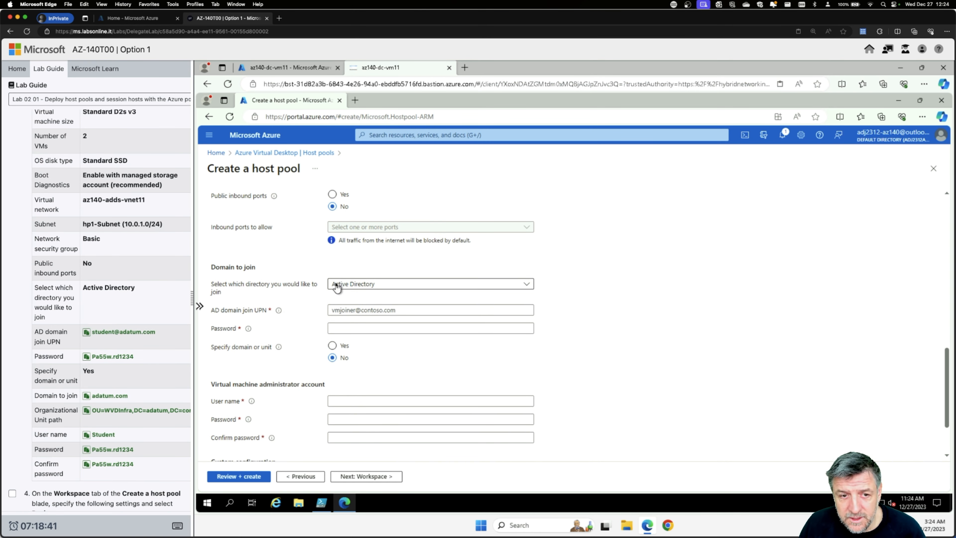
pyautogui.click(367, 285)
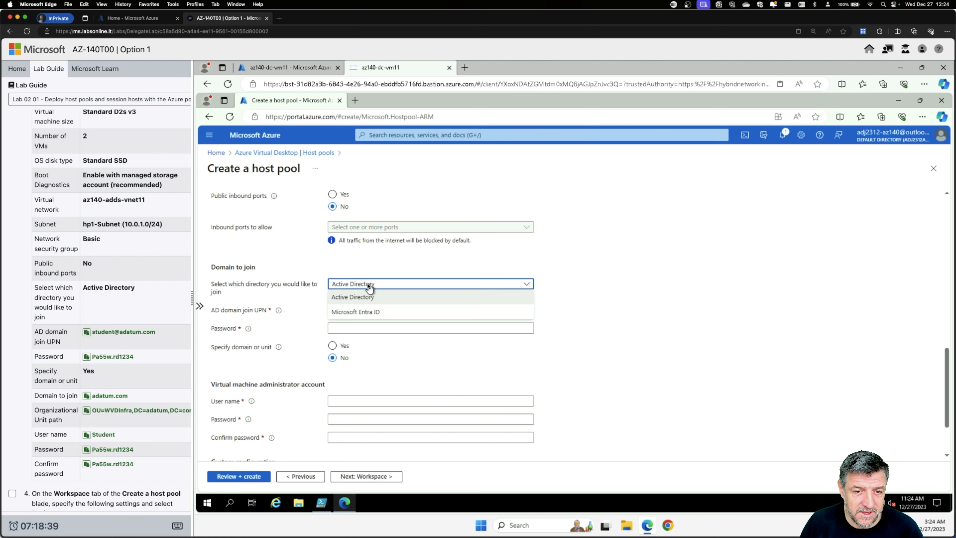
pyautogui.click(368, 288)
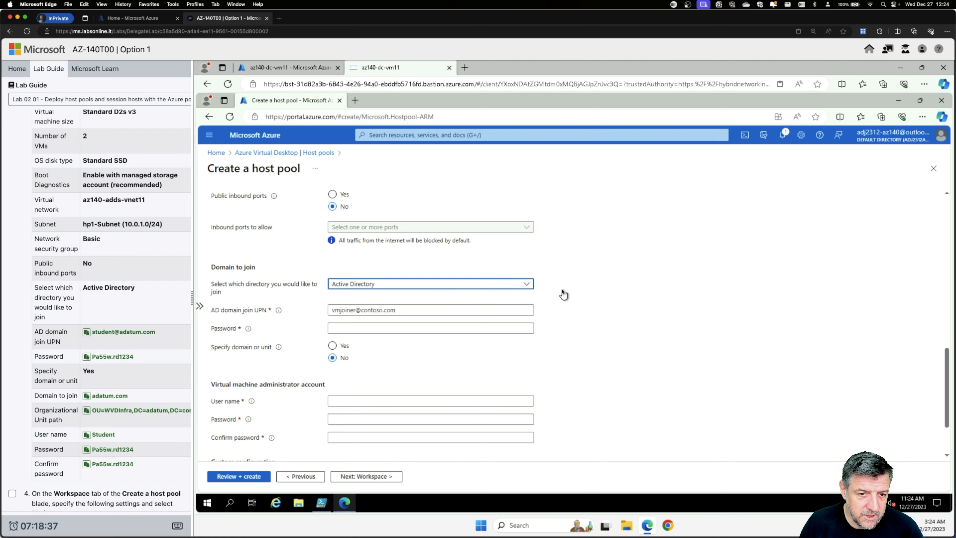
pyautogui.click(402, 310)
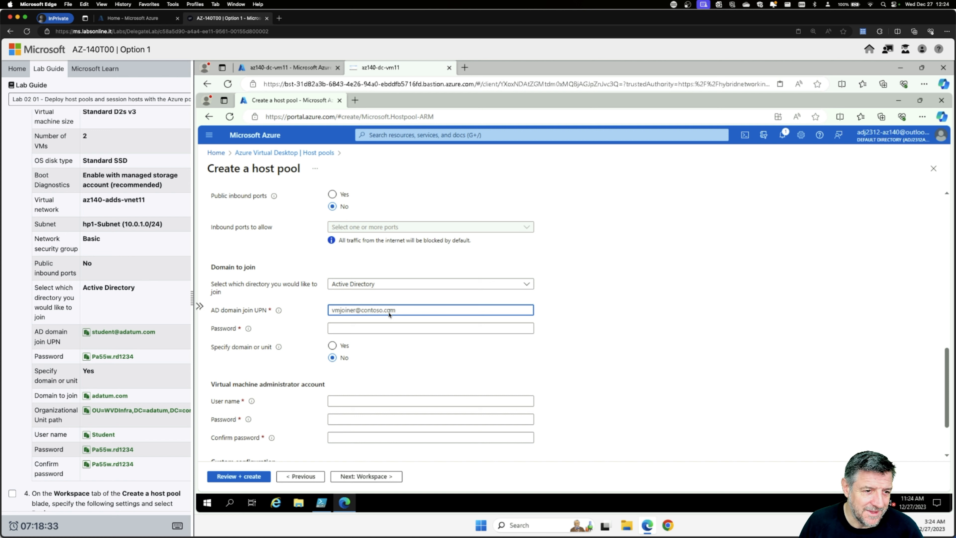
pyautogui.click(120, 332)
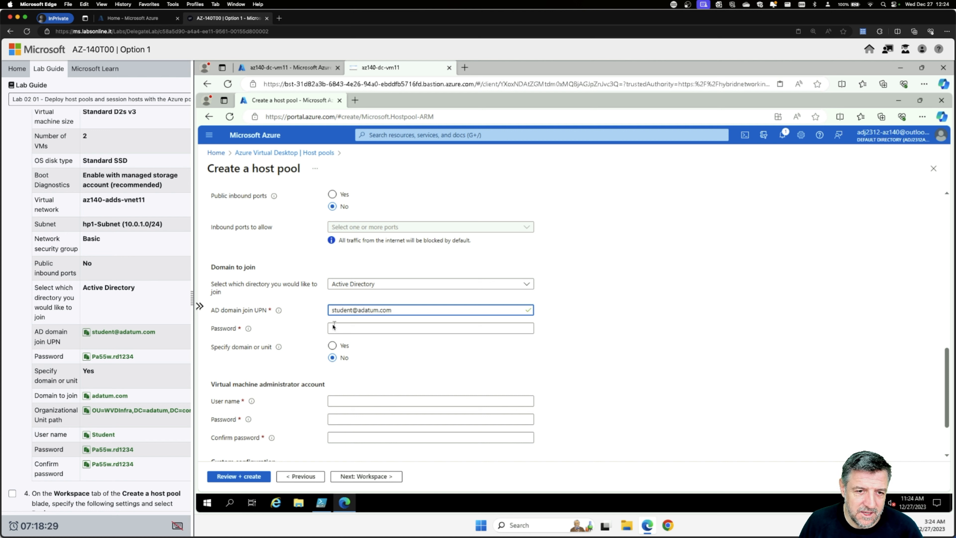
# Fill in the AD domain join account's password from the lab guide
pyautogui.click(375, 327)
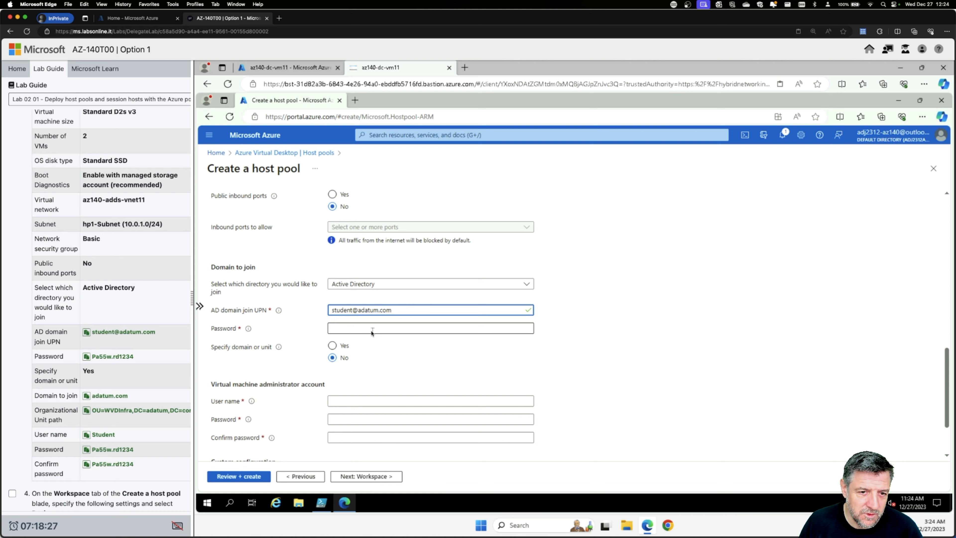
pyautogui.click(115, 357)
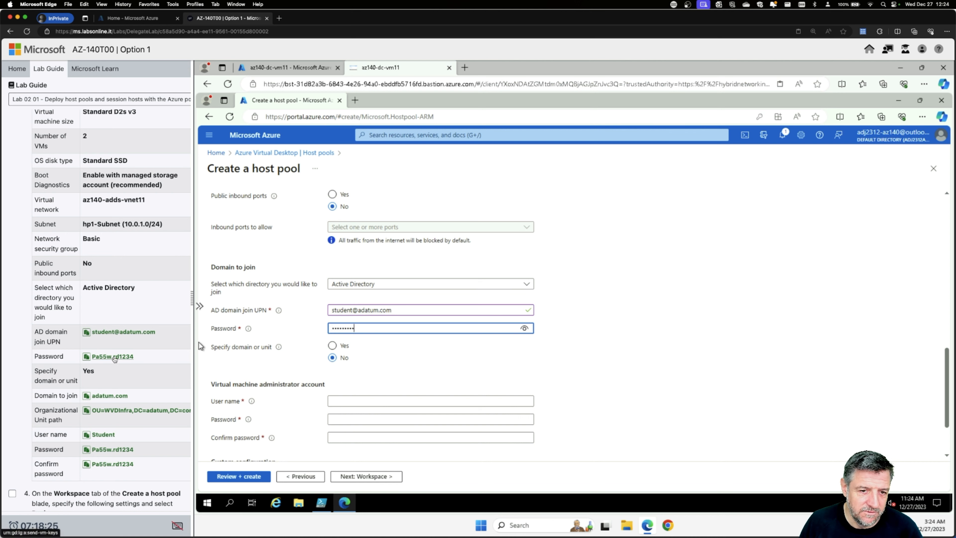
pyautogui.click(519, 329)
pyautogui.click(418, 353)
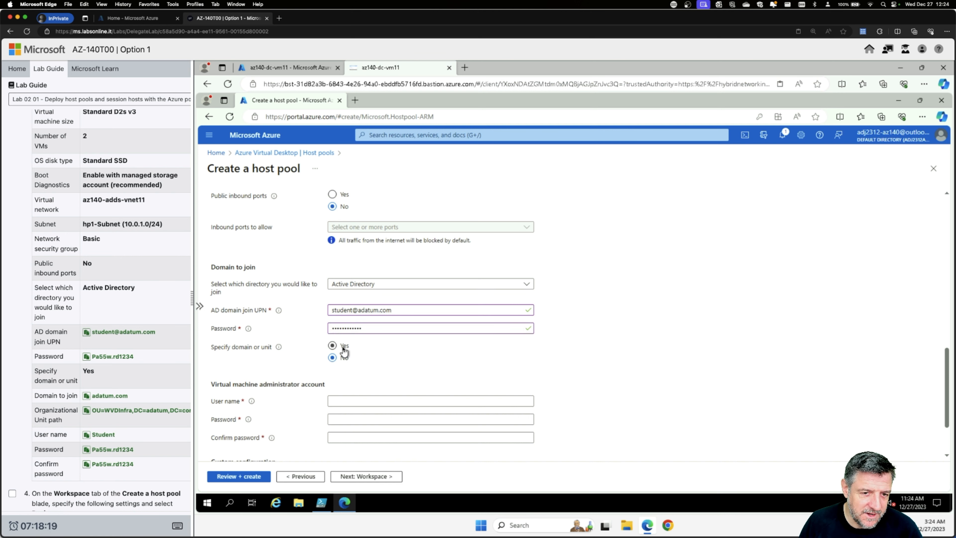
# Choose to specify a domain or unit, with domain adatum.com and organizational unit path OU=WVDInfra,DC=adatum,DC=com from the lab guide
pyautogui.click(332, 346)
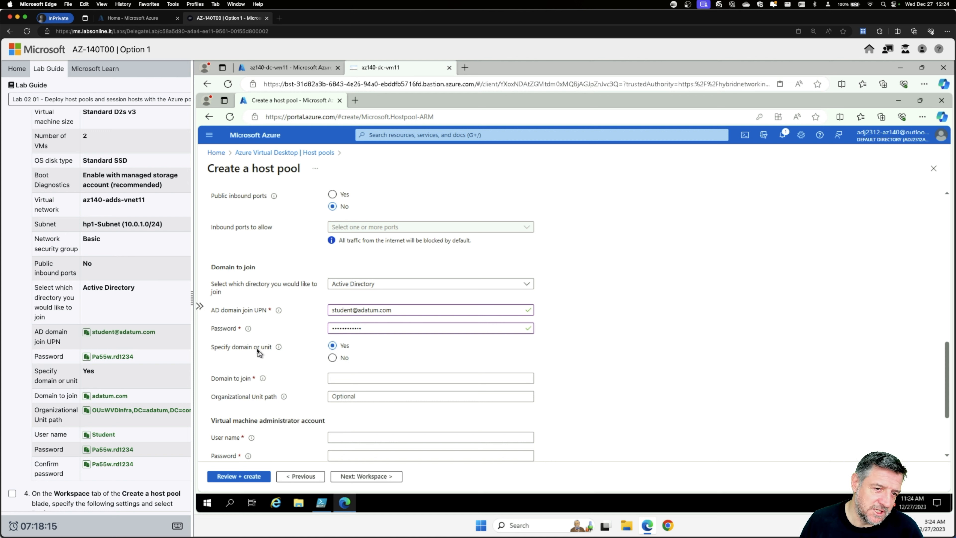
pyautogui.click(338, 378)
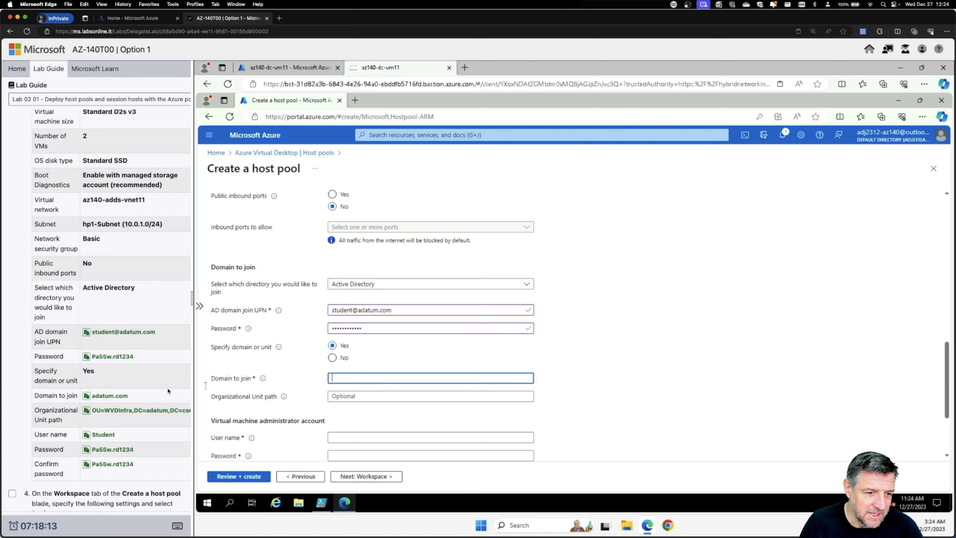
pyautogui.click(109, 397)
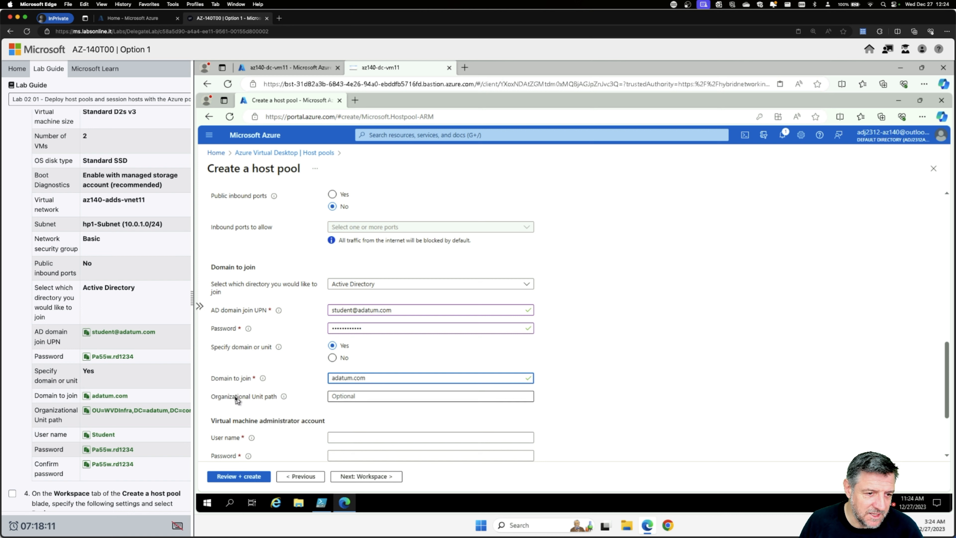
pyautogui.click(348, 396)
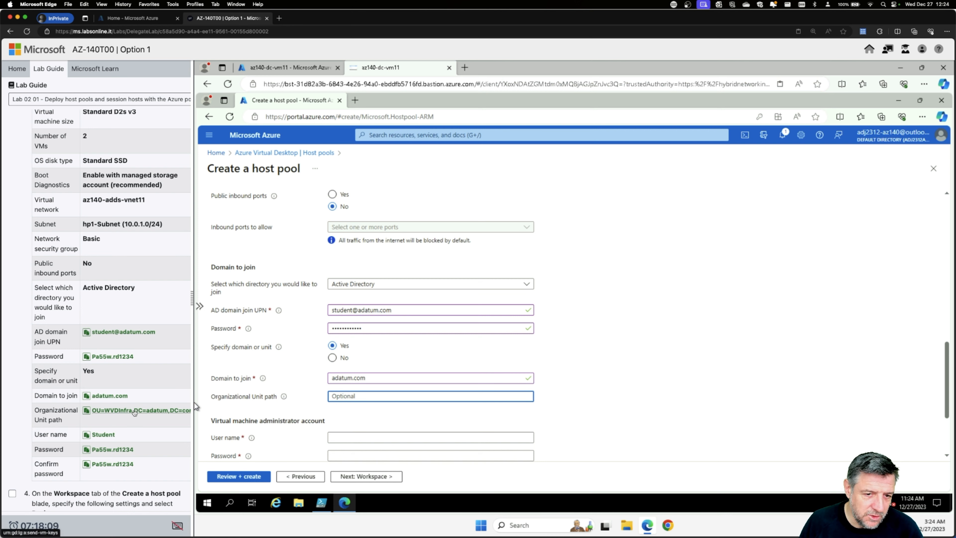
pyautogui.click(134, 411)
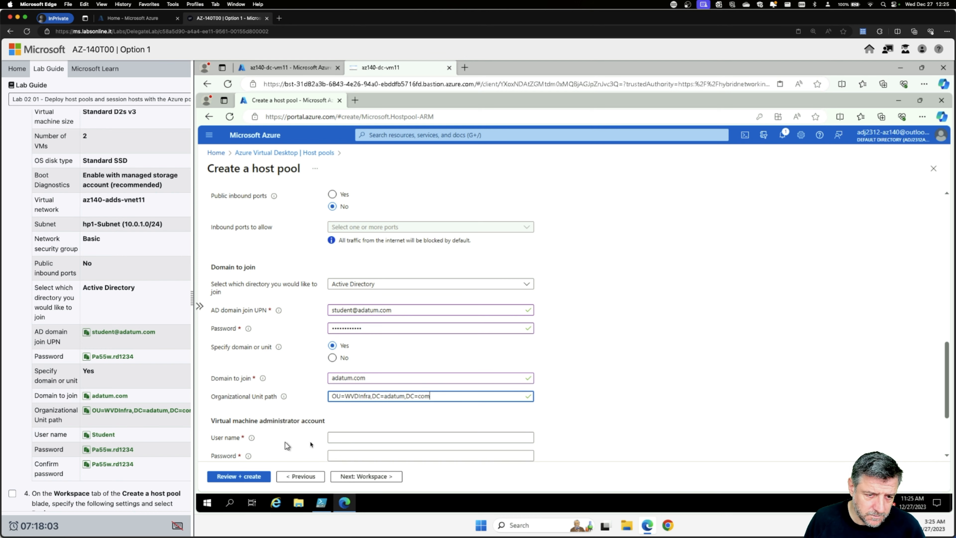
# Set the virtual machine administrator account's user name to Student and fill in its password and password confirmation from the lab guide
pyautogui.click(360, 437)
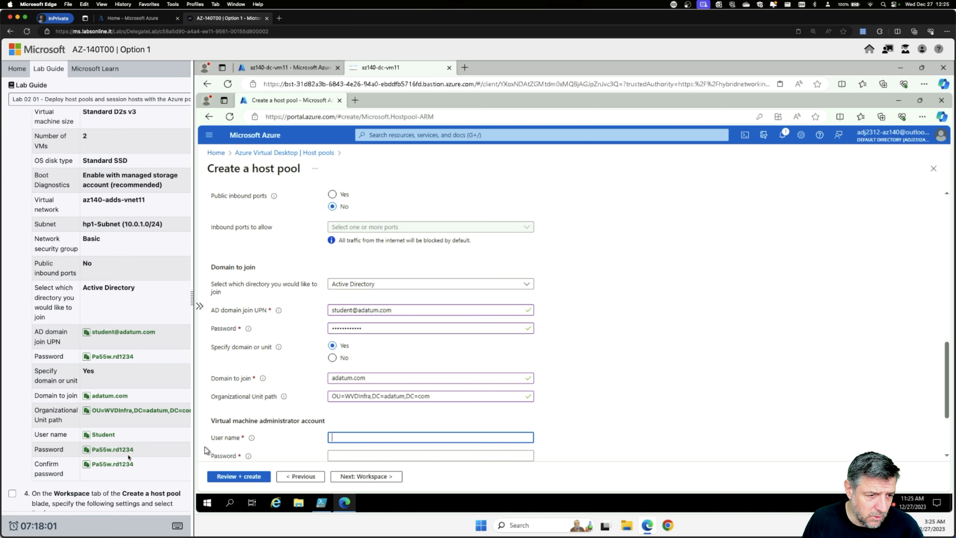
pyautogui.click(103, 435)
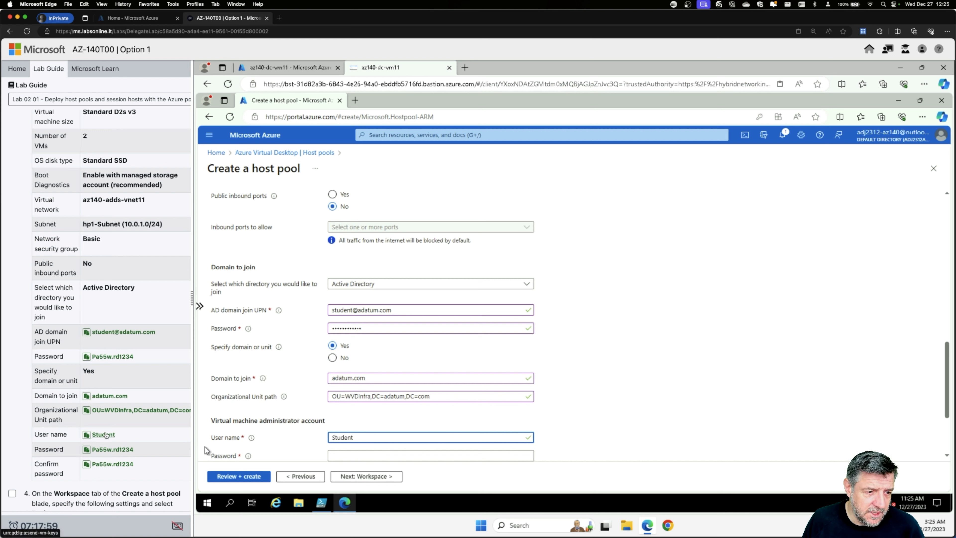
pyautogui.press('Tab')
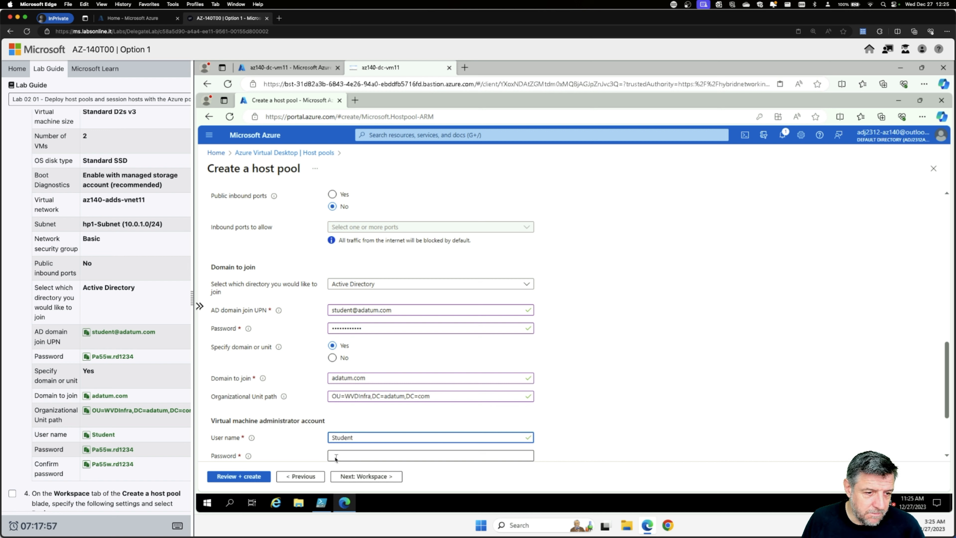
pyautogui.click(113, 449)
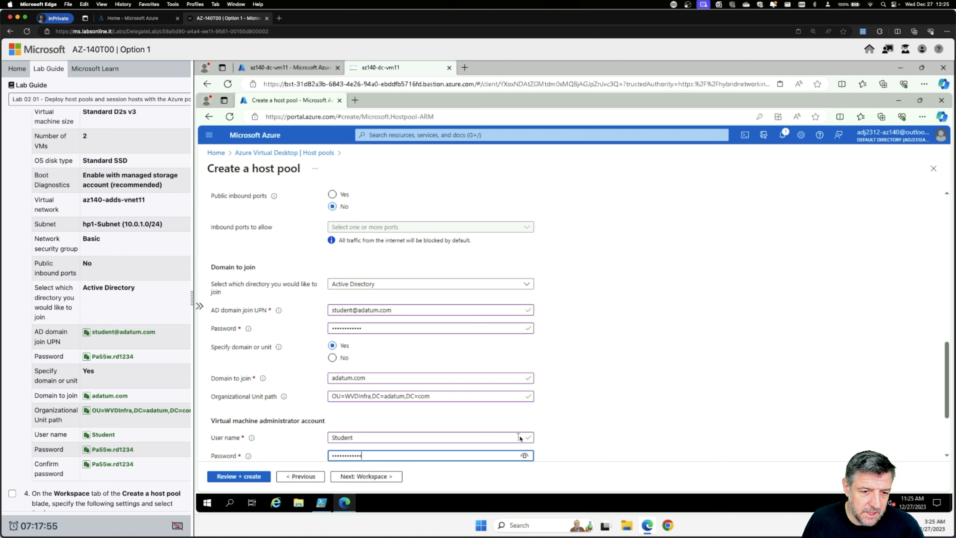
pyautogui.click(519, 456)
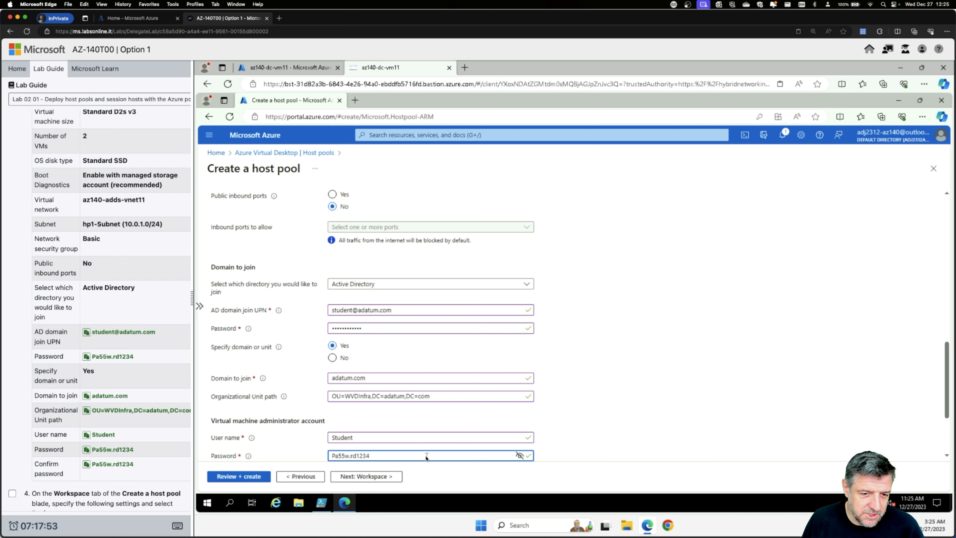
pyautogui.click(887, 381)
pyautogui.moveTo(948, 364); pyautogui.dragTo(943, 408)
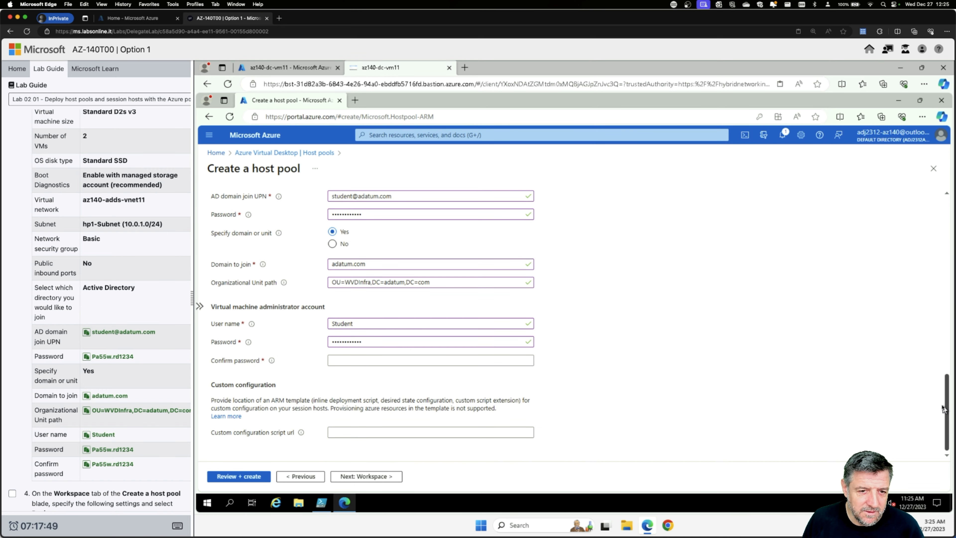
pyautogui.click(410, 364)
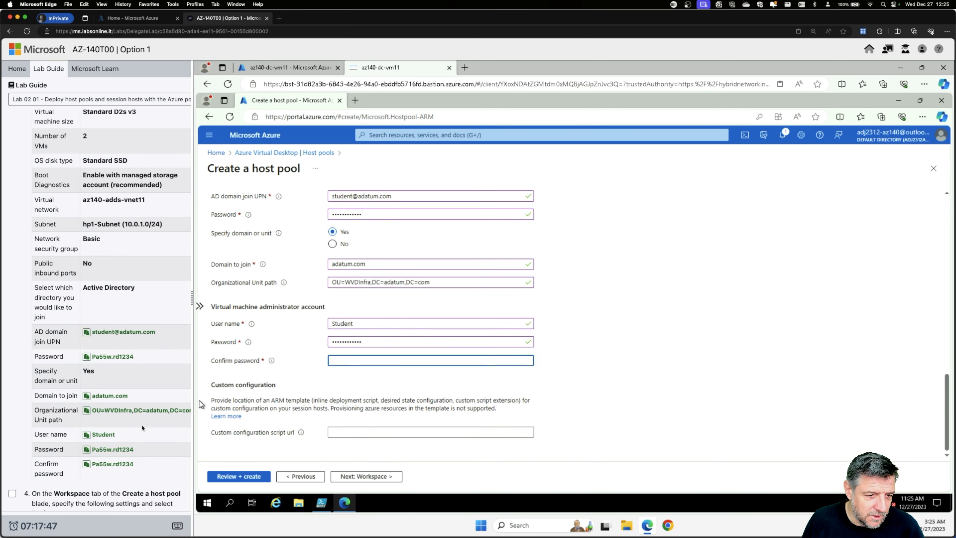
pyautogui.click(113, 449)
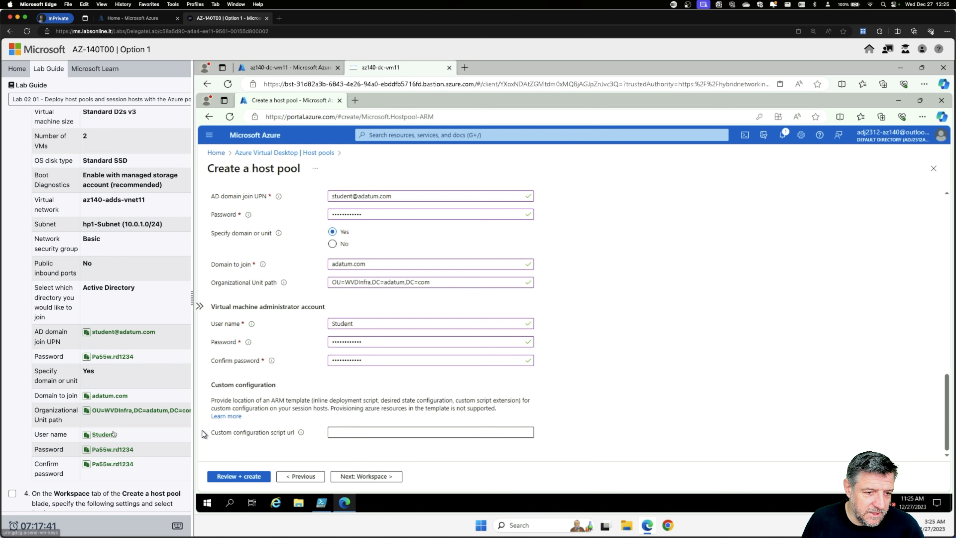
# Continue to the Workspace settings, keeping Register desktop app group at No, and mark task step 4 as done in the lab guide
pyautogui.scroll(-2, 120, 445)
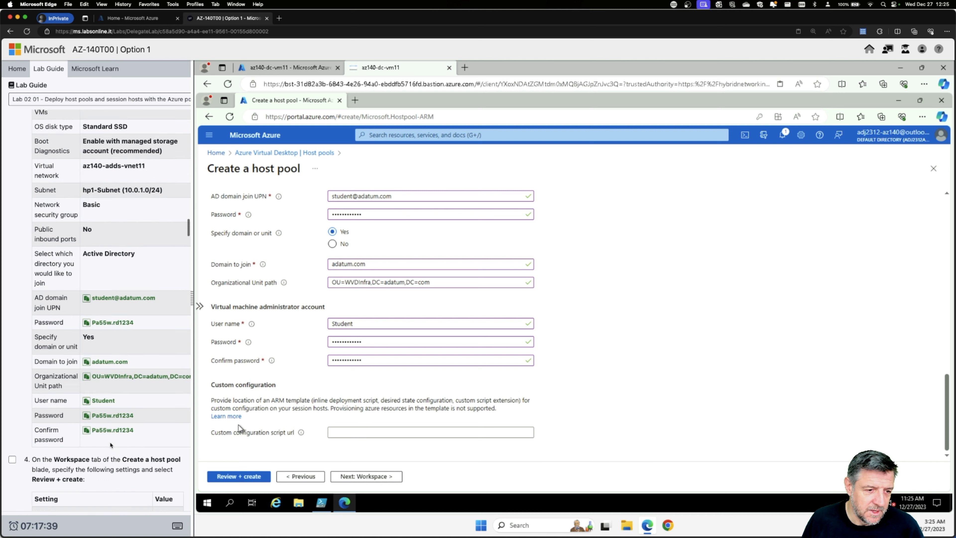
pyautogui.click(367, 477)
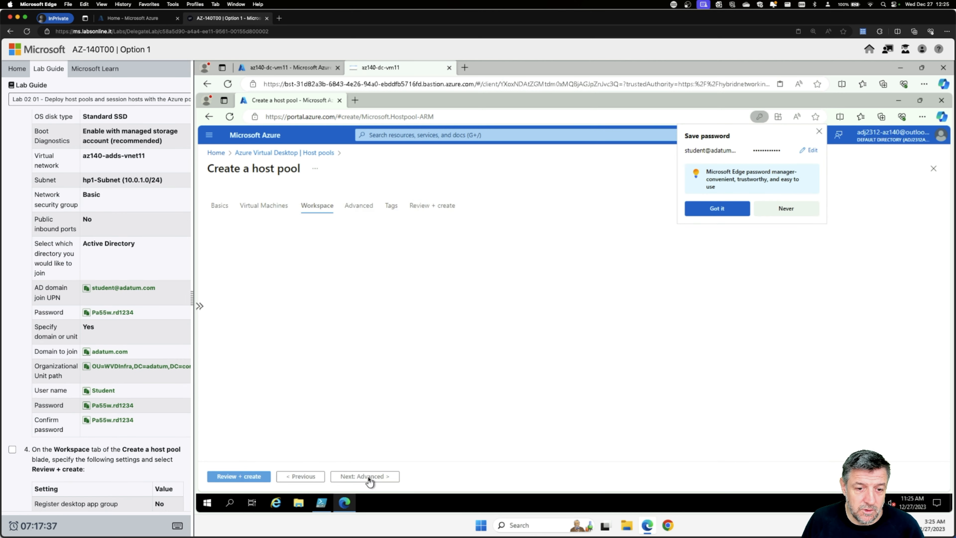
pyautogui.click(819, 133)
pyautogui.scroll(-6, 125, 374)
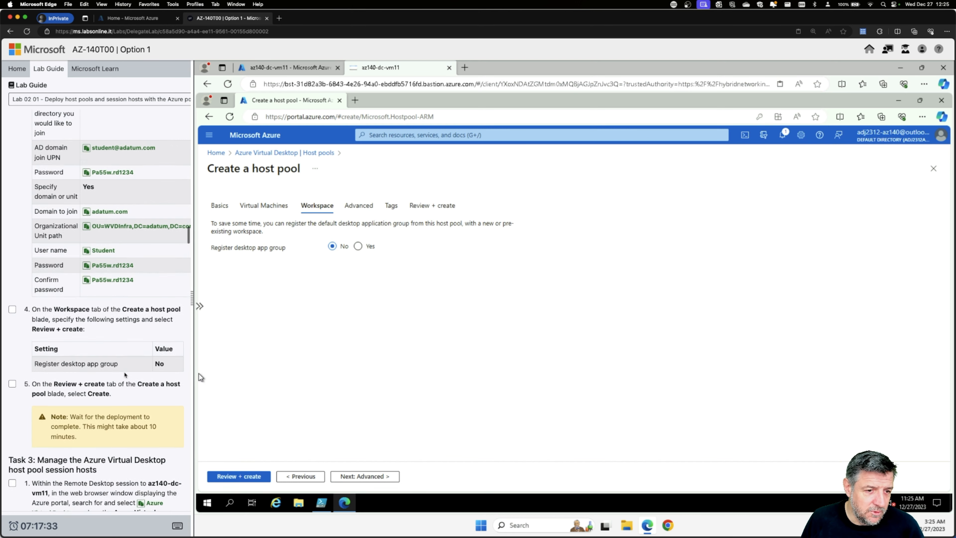
pyautogui.scroll(-1, 126, 375)
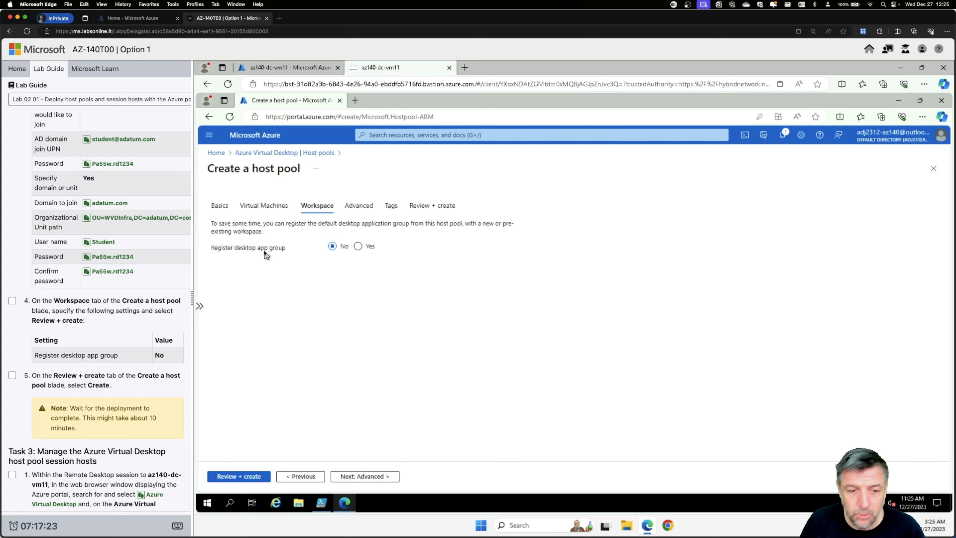
pyautogui.scroll(-1, 68, 298)
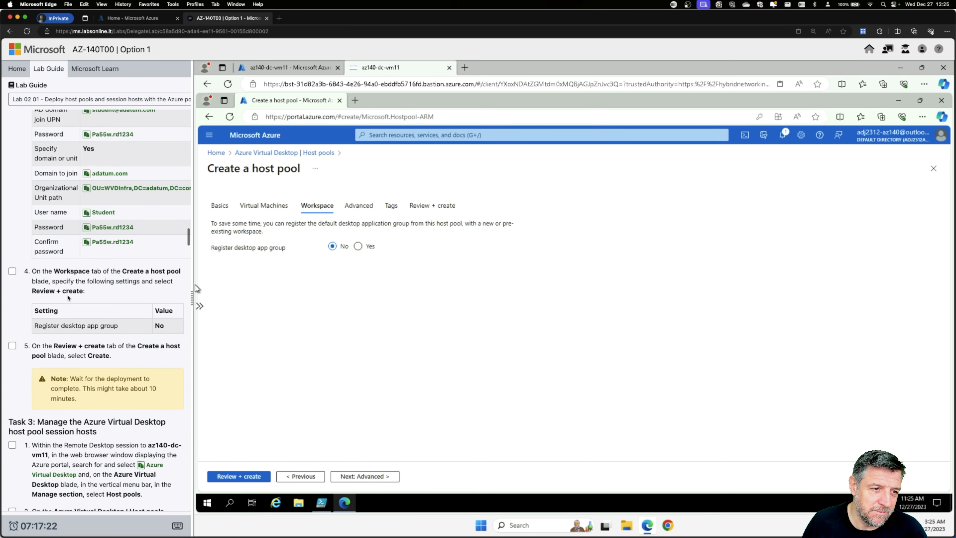
pyautogui.click(12, 271)
pyautogui.scroll(-2, 86, 288)
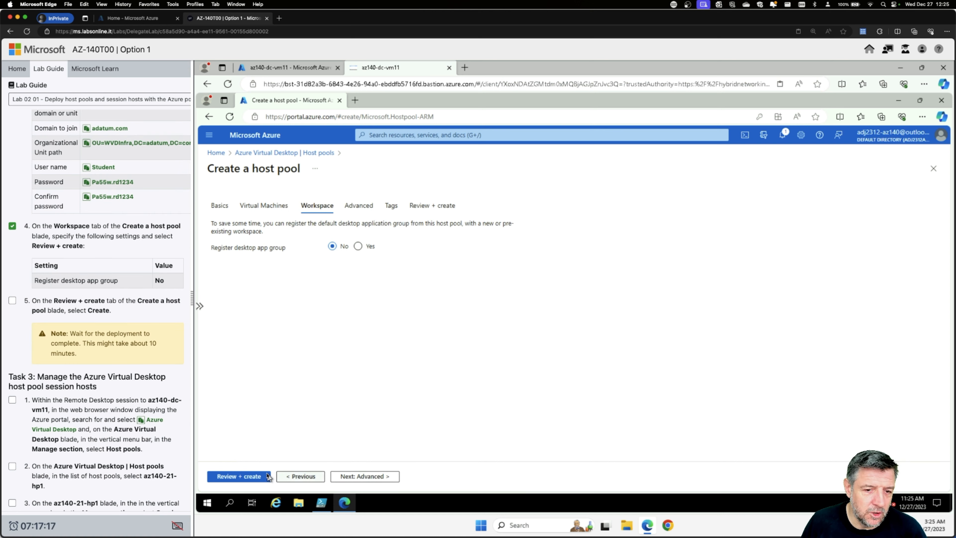
# Proceed to the final review without enabling diagnostics settings or adding tags, and mark task step 5 as done in the lab guide
pyautogui.click(356, 478)
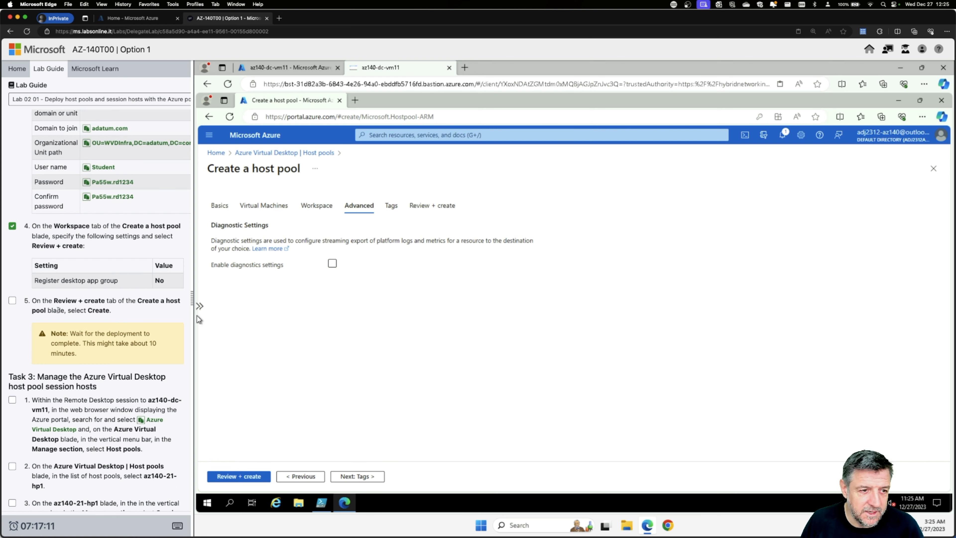
pyautogui.click(357, 480)
pyautogui.click(361, 477)
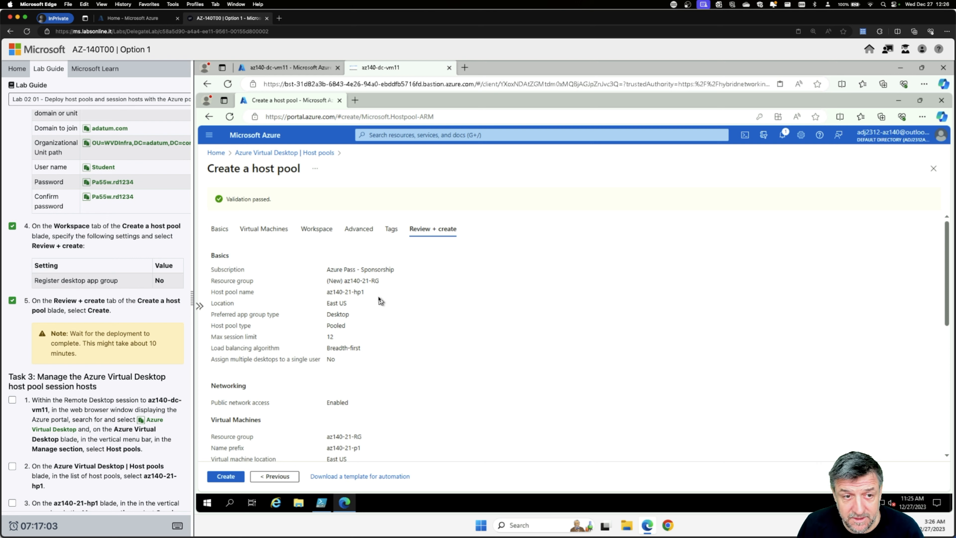
# Review the host pool configuration summary and create the host pool
pyautogui.scroll(-8, 287, 328)
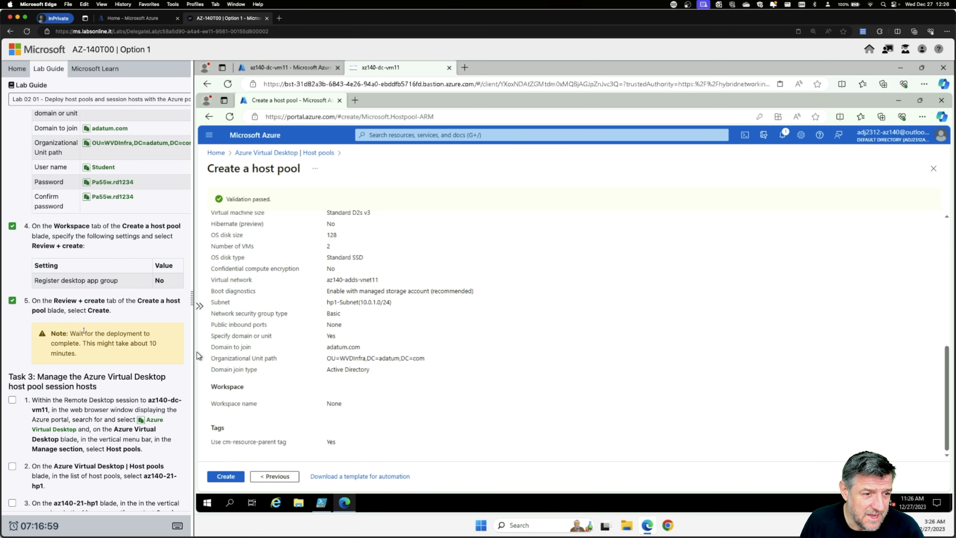
pyautogui.scroll(-3, 108, 294)
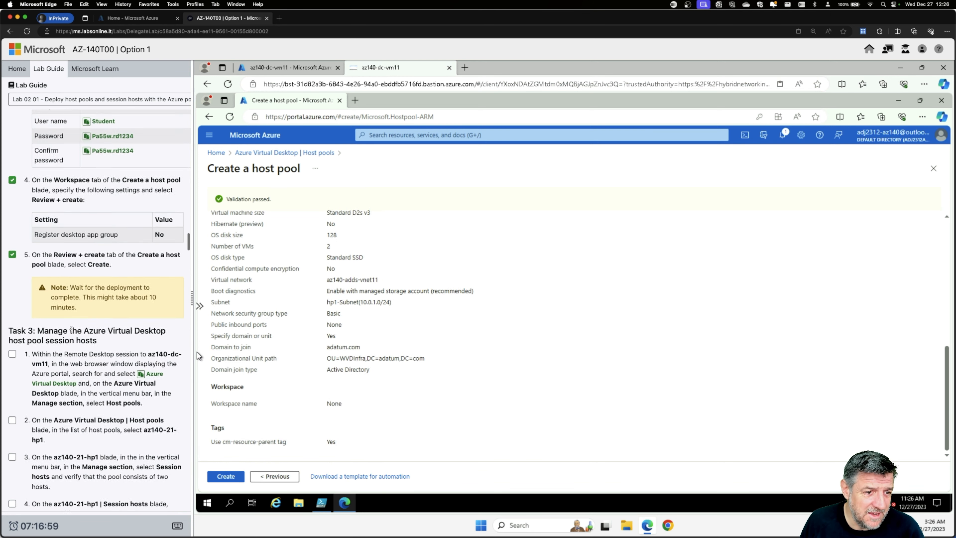
pyautogui.click(228, 477)
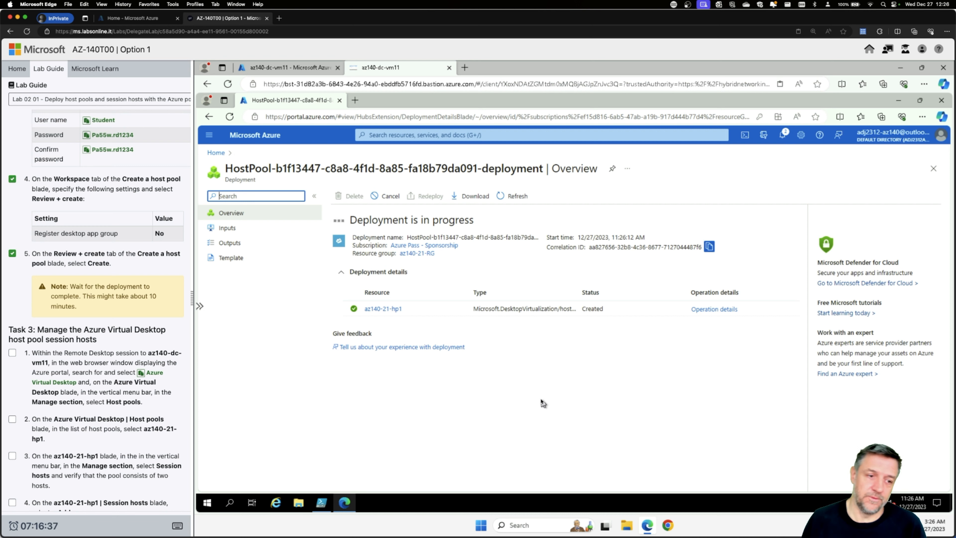
# Open the deployed host pool az140-21-hp1 from its completed deployment
pyautogui.scroll(-3, 153, 236)
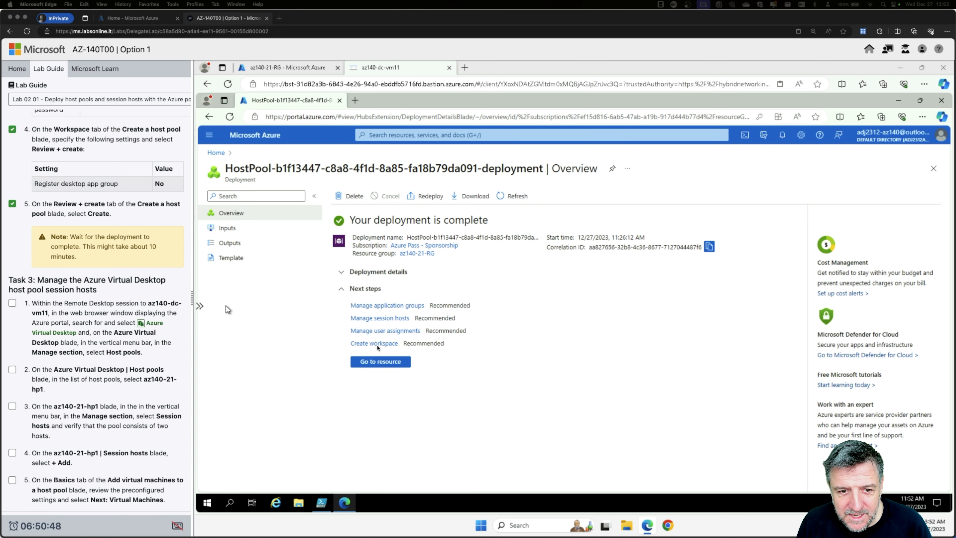
pyautogui.click(382, 362)
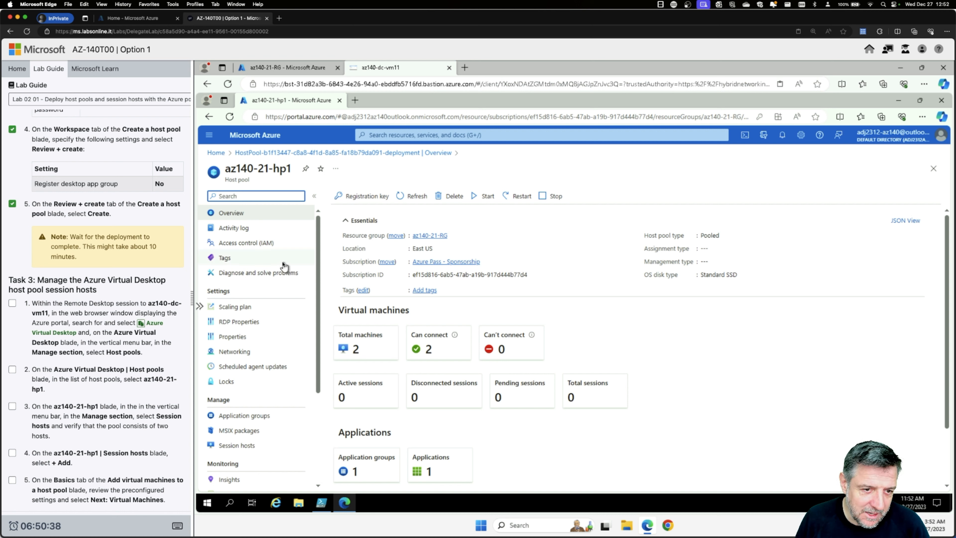
# Examine the host pool's overview and activity log, expanding the Write hostpools operation to see its individual events
pyautogui.click(231, 213)
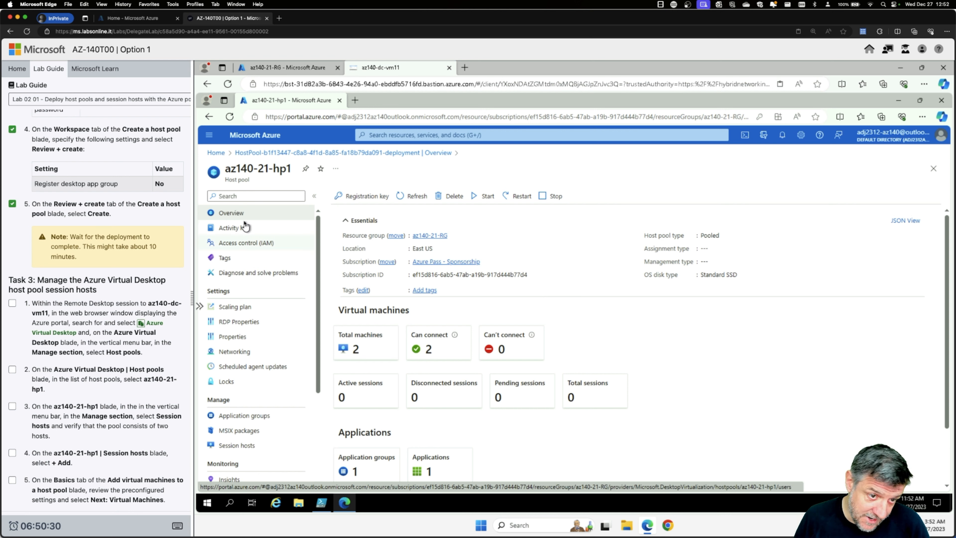
pyautogui.scroll(-1, 244, 308)
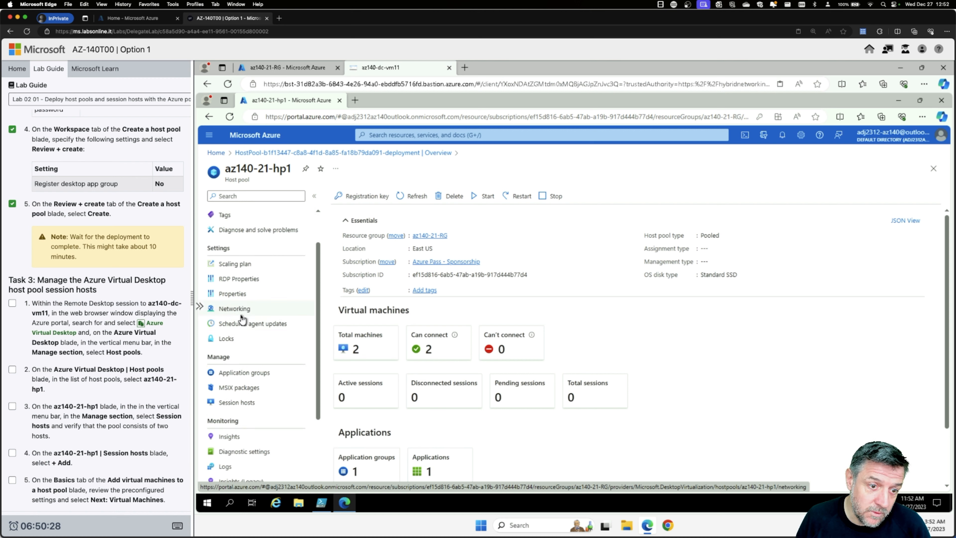
pyautogui.scroll(1, 259, 291)
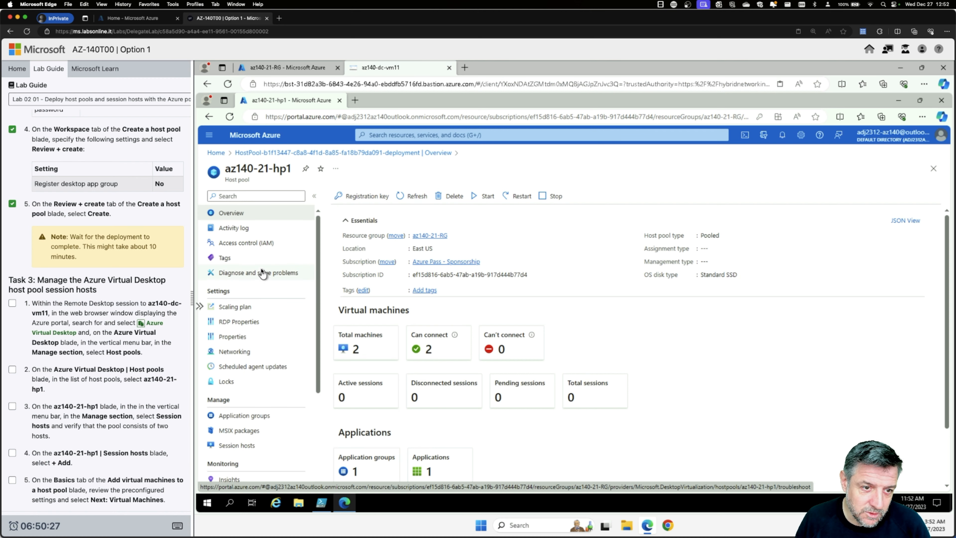
pyautogui.click(234, 228)
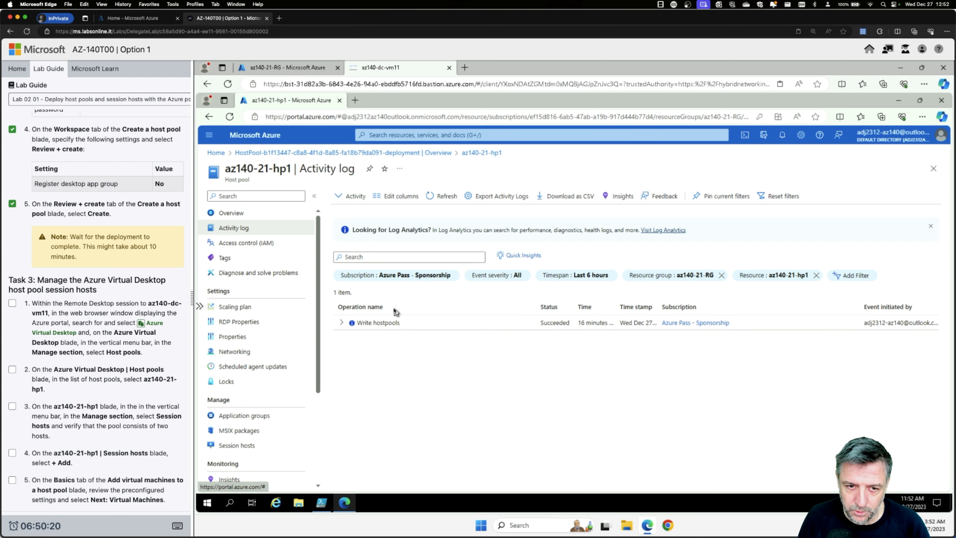
pyautogui.click(341, 323)
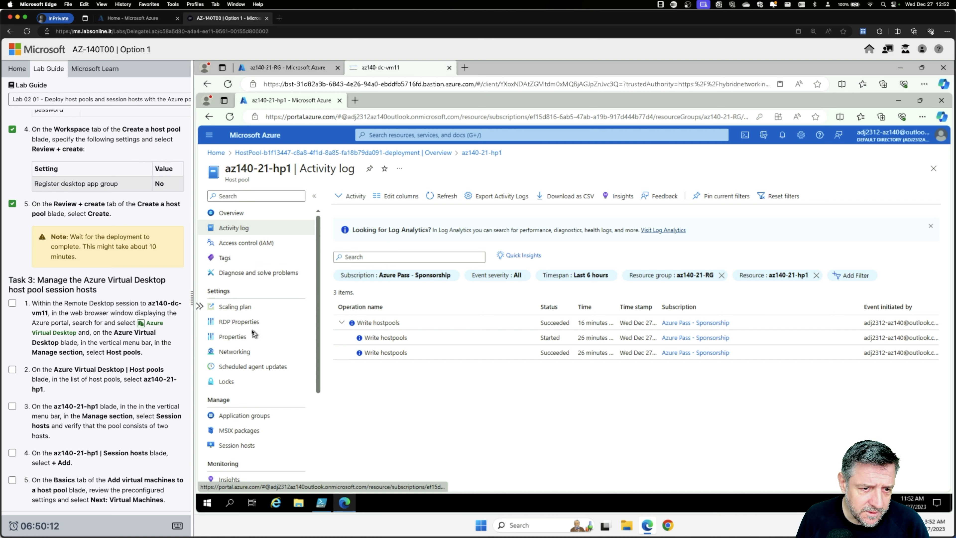
# Review the host pool's RDP Properties, general Properties, Networking and Scheduled agent updates settings without changing them
pyautogui.moveTo(319, 299); pyautogui.dragTo(319, 315)
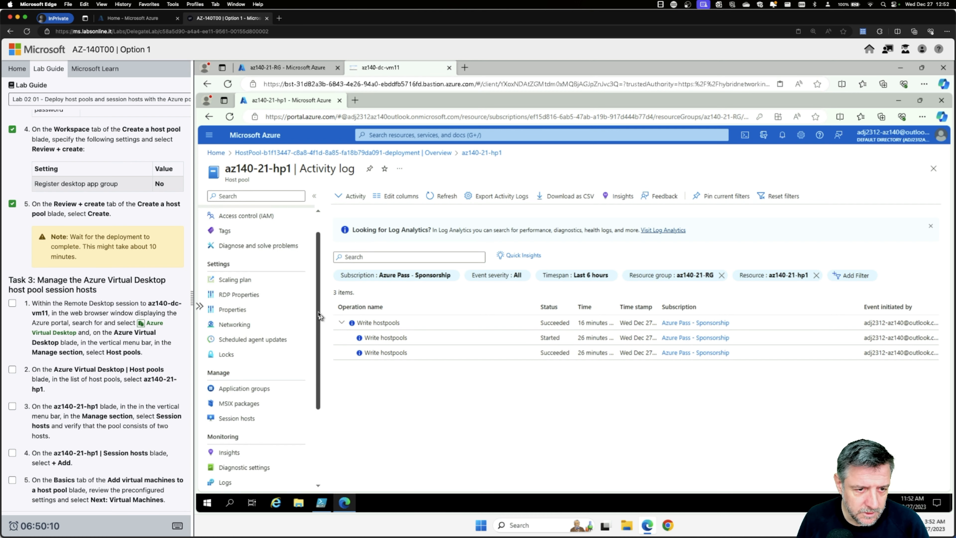
pyautogui.scroll(-5, 140, 289)
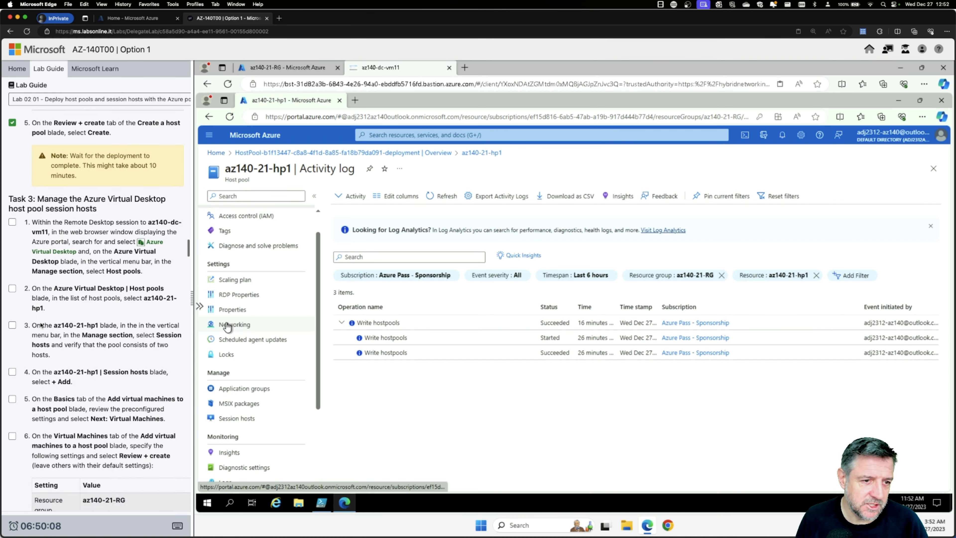
pyautogui.click(235, 298)
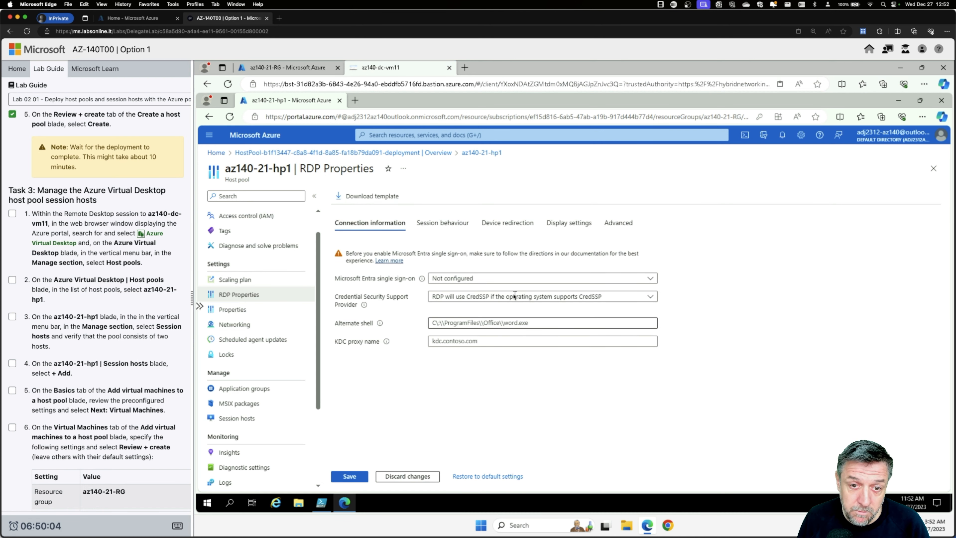
pyautogui.click(237, 312)
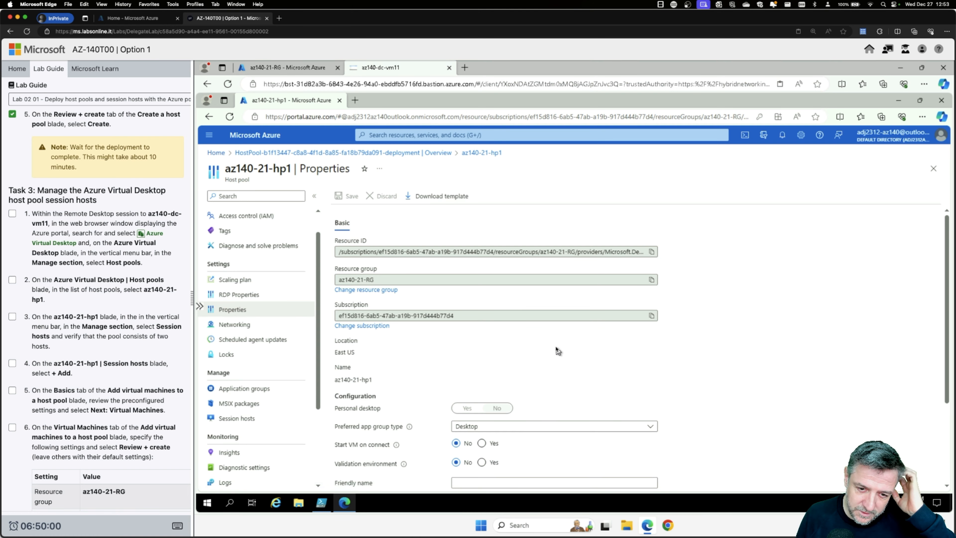
pyautogui.click(234, 326)
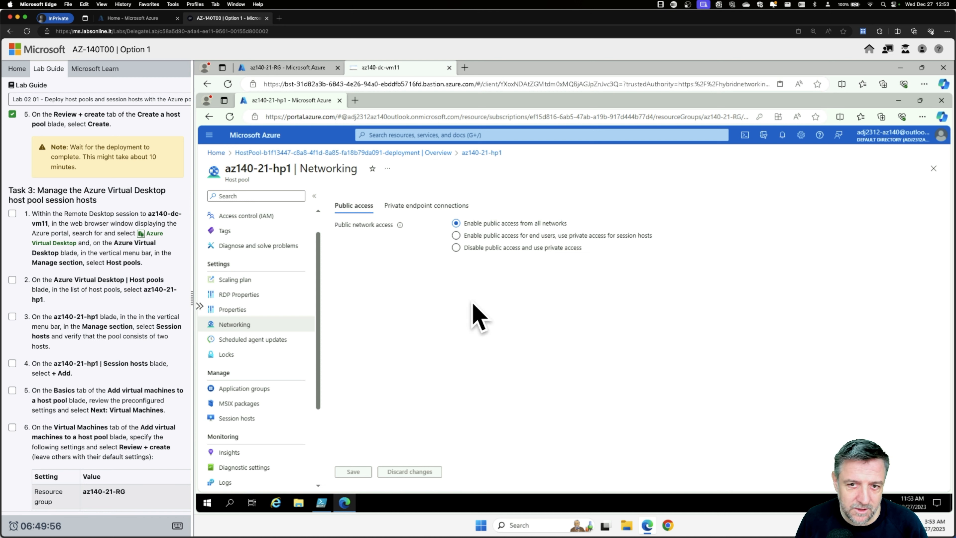
pyautogui.click(251, 341)
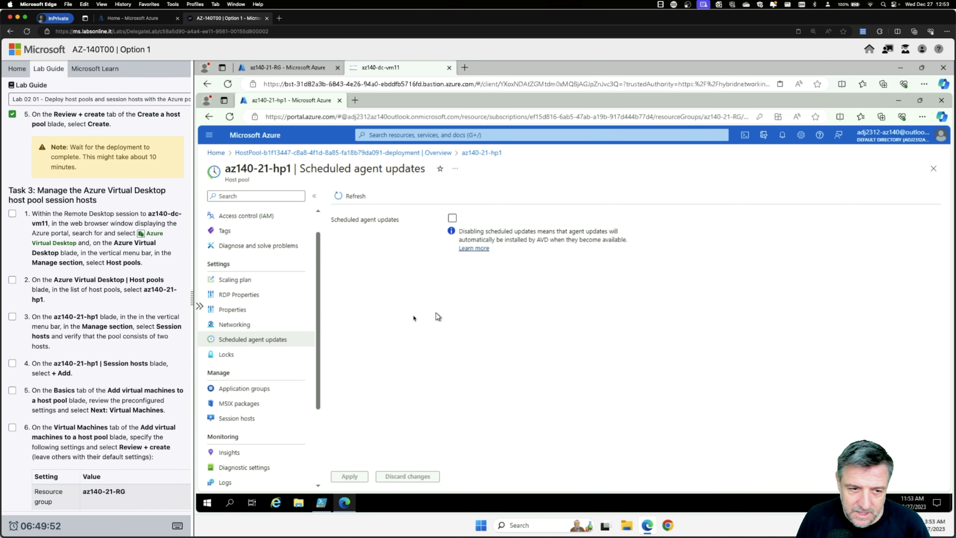
# Check the health state of the host pool's session hosts, refresh the list, and return to the pool's overview
pyautogui.scroll(-2, 237, 333)
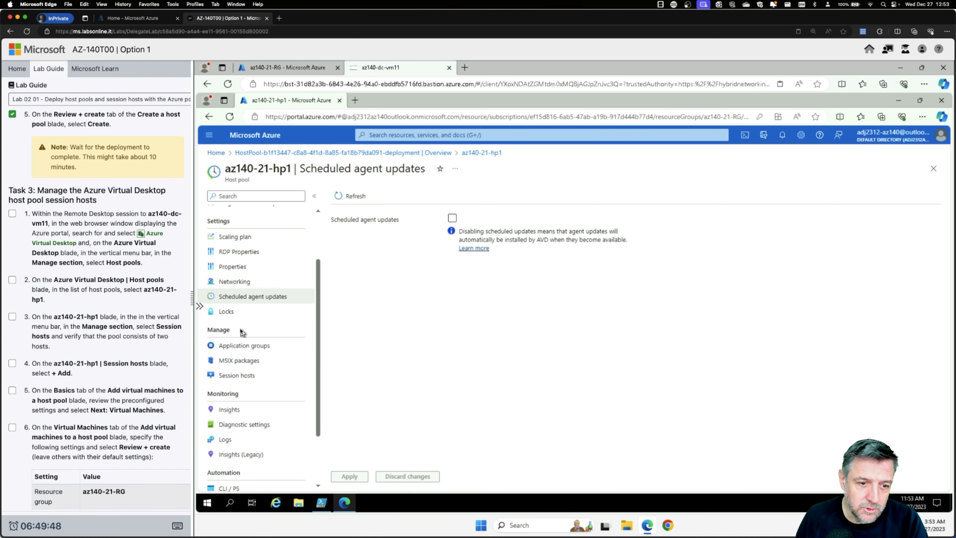
pyautogui.scroll(-2, 247, 326)
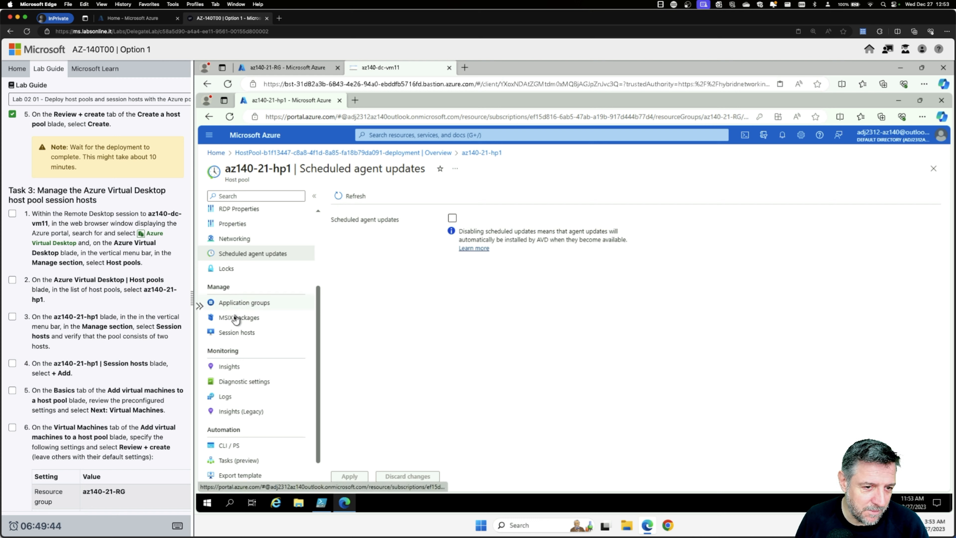
pyautogui.click(236, 333)
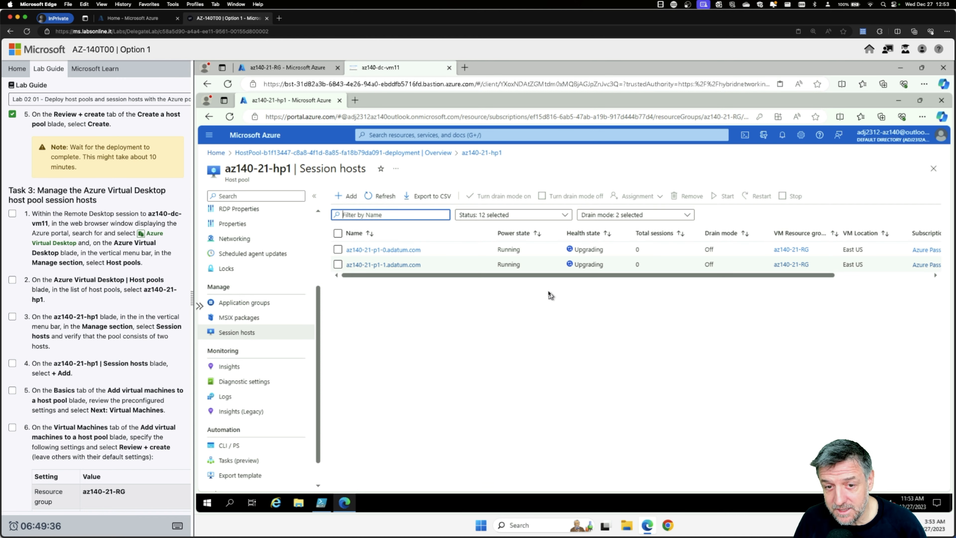
pyautogui.click(380, 196)
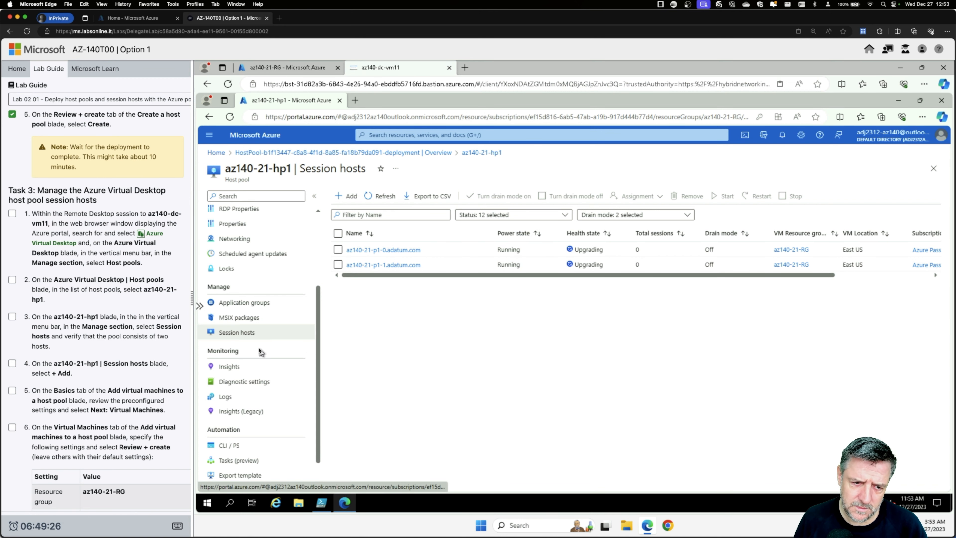
pyautogui.scroll(-1, 226, 362)
pyautogui.scroll(5, 258, 356)
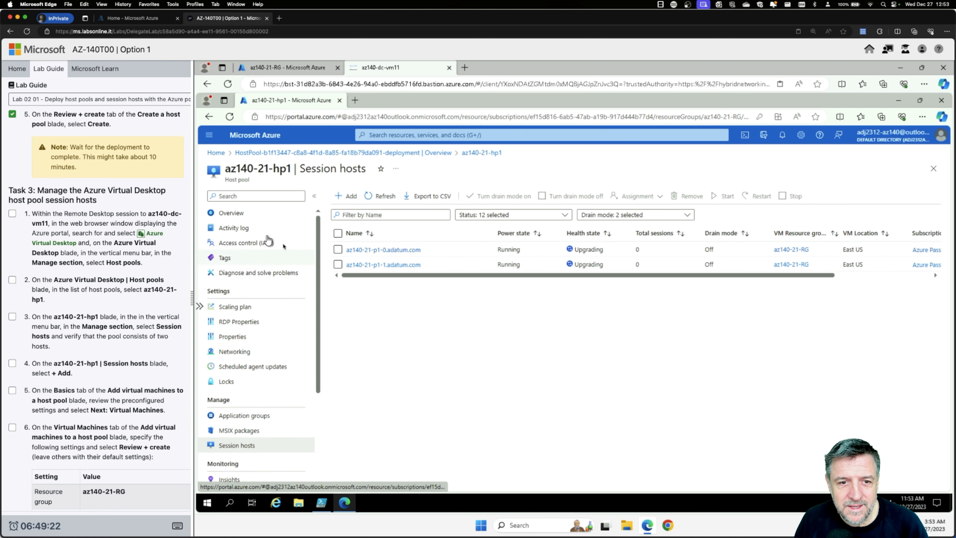
pyautogui.click(232, 213)
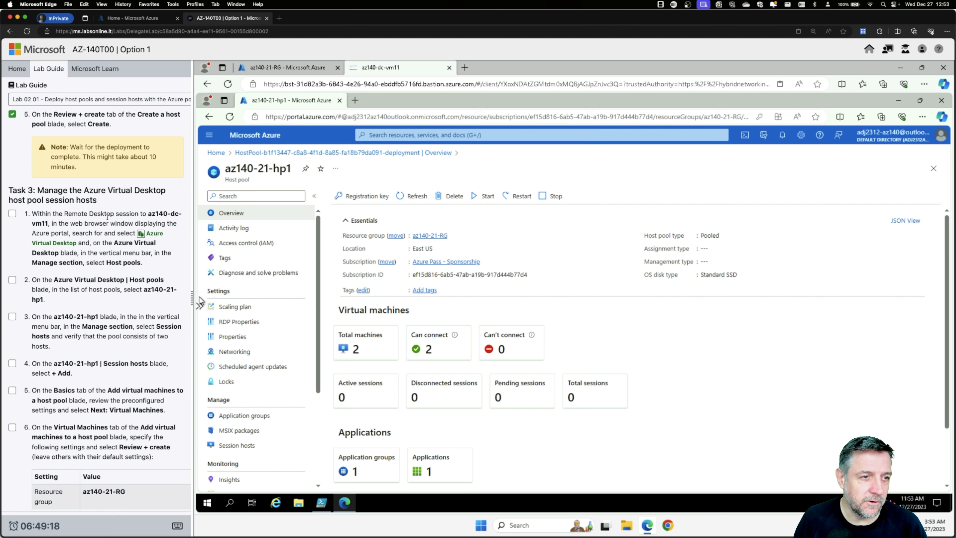
# Open the Azure Virtual Desktop list of host pools and mark Task 3 step 1 as done in the lab guide
pyautogui.scroll(-4, 107, 217)
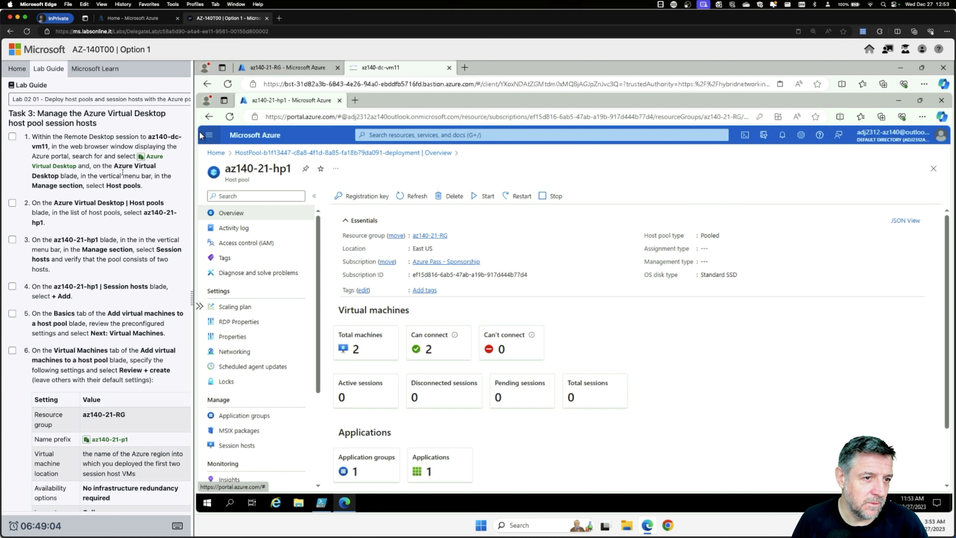
pyautogui.click(426, 135)
pyautogui.click(385, 277)
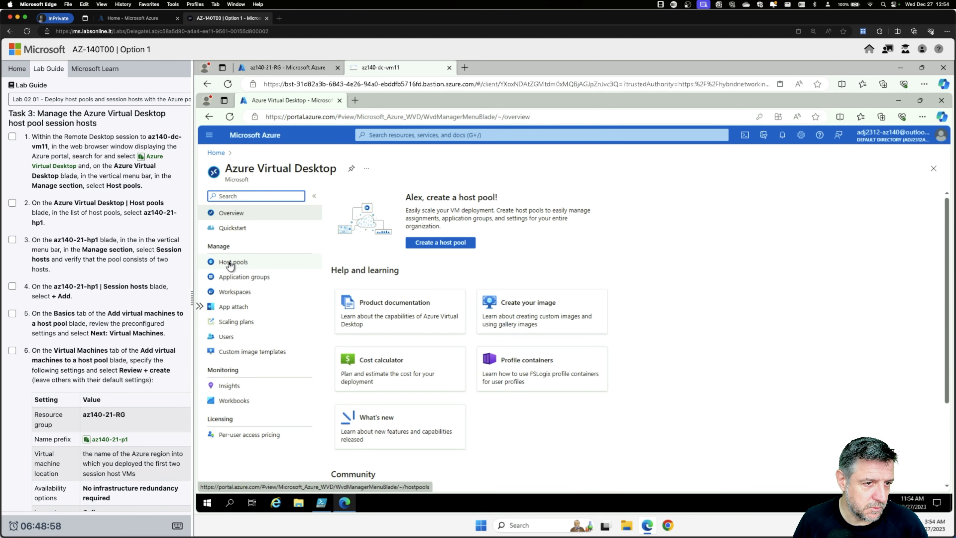
pyautogui.click(230, 263)
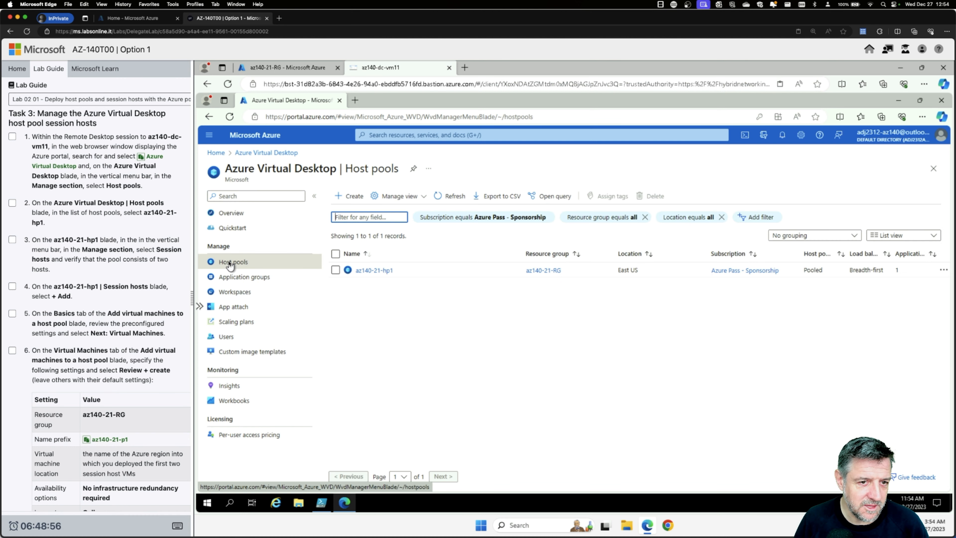
pyautogui.click(12, 137)
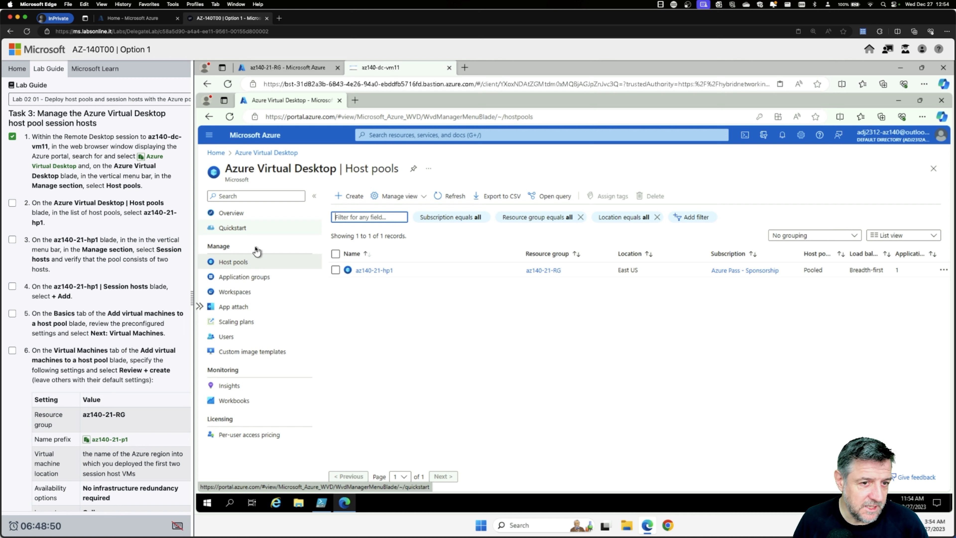
# Open the session hosts of host pool az140-21-hp1 from the host pools list and collapse the Azure Virtual Desktop navigation menu
pyautogui.click(375, 272)
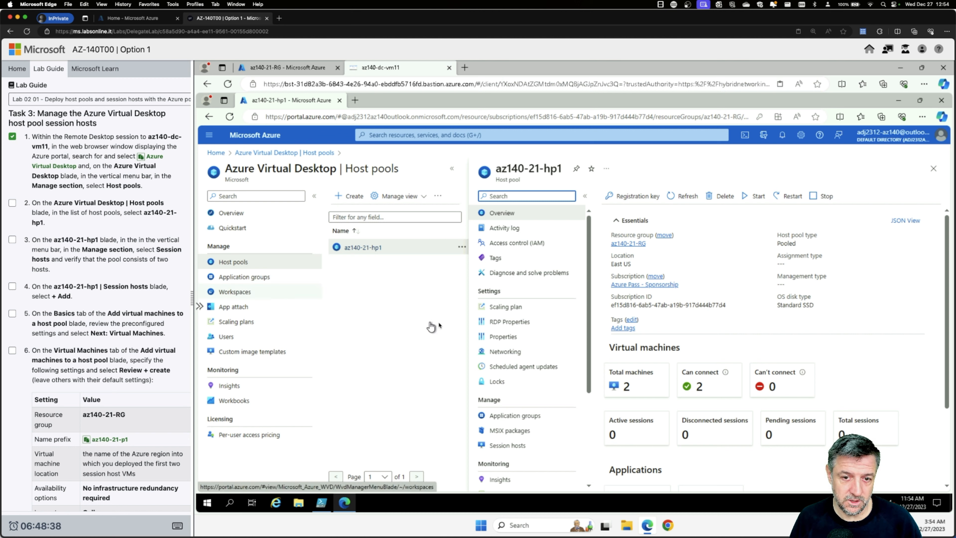
pyautogui.click(507, 446)
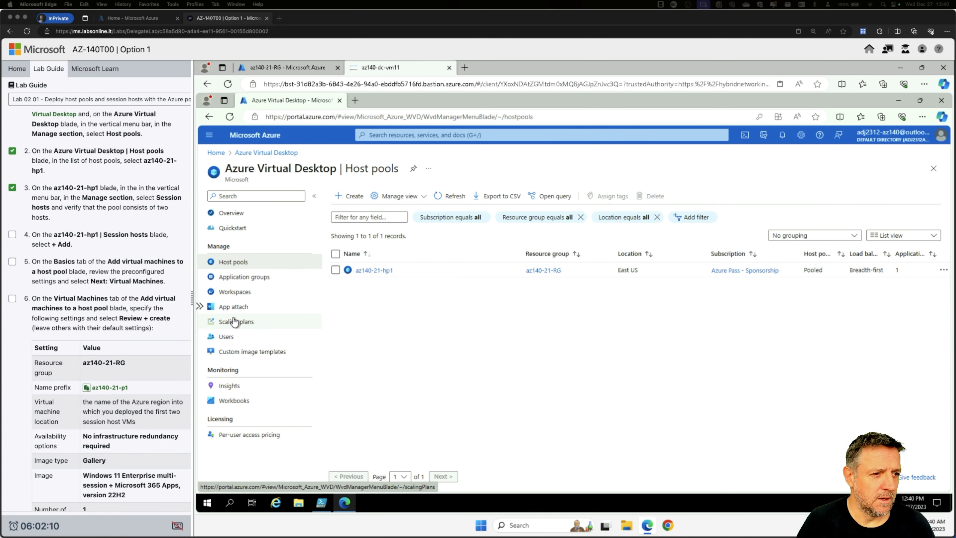
pyautogui.click(375, 270)
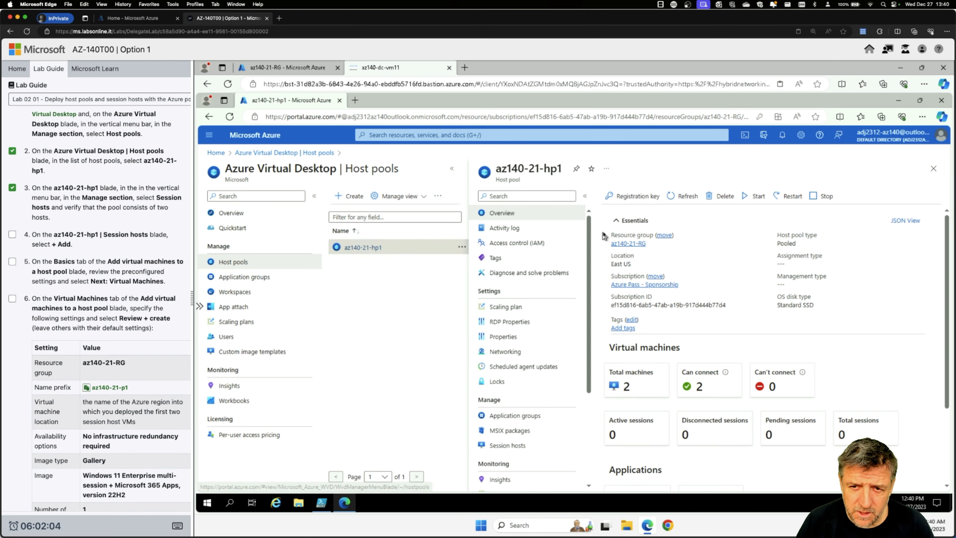
pyautogui.click(506, 446)
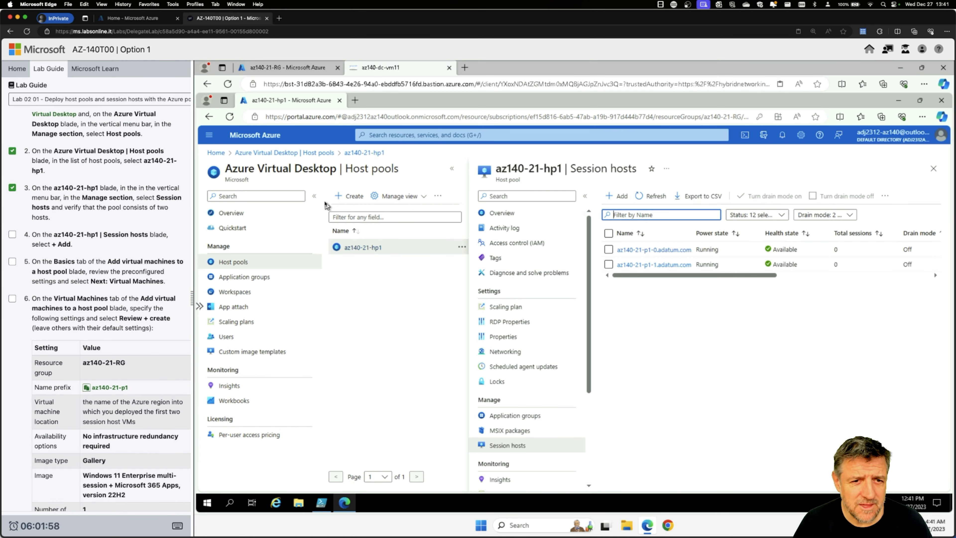
pyautogui.click(314, 196)
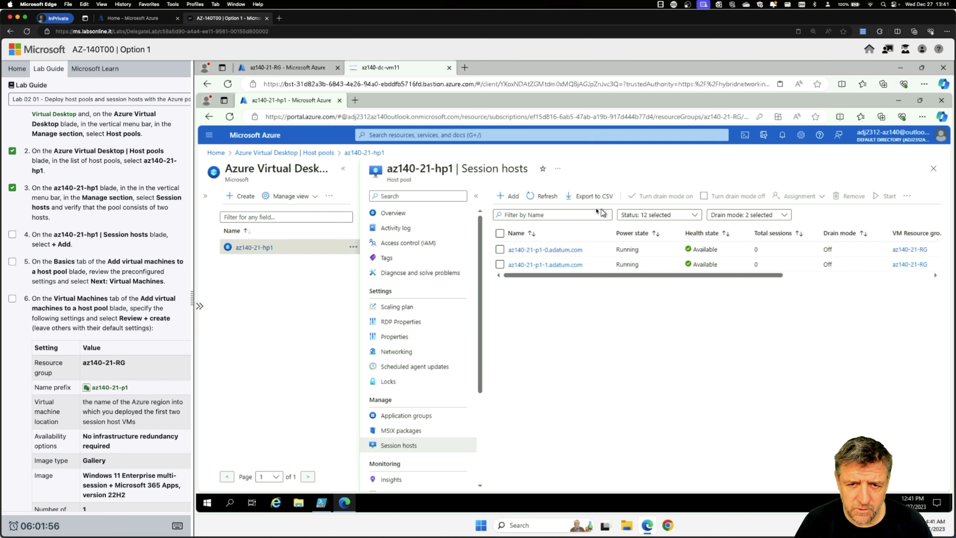
# Start adding virtual machines to the pool, keep the preconfigured Basics, mark steps 4 and 5 as done, and continue to the Virtual Machines settings
pyautogui.click(508, 196)
pyautogui.click(12, 234)
pyautogui.click(12, 262)
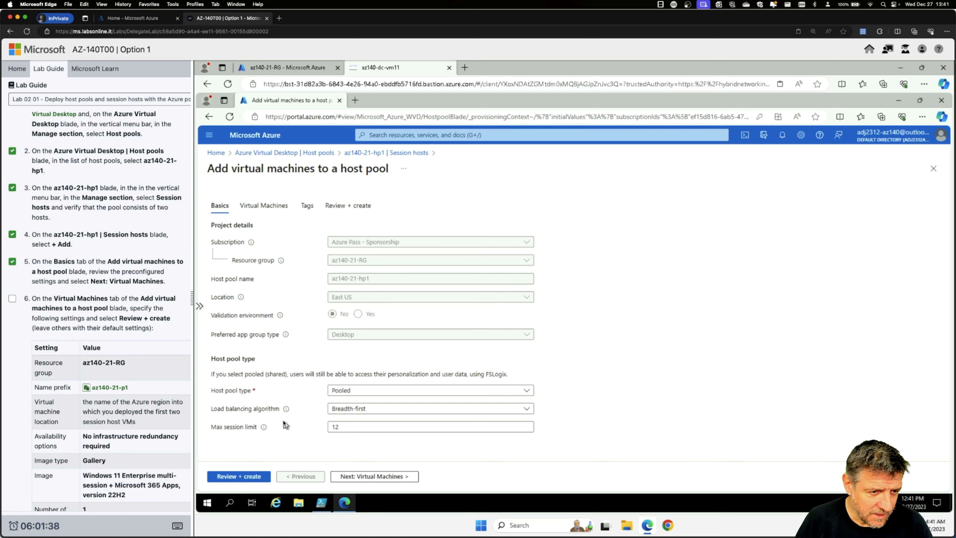
pyautogui.click(380, 476)
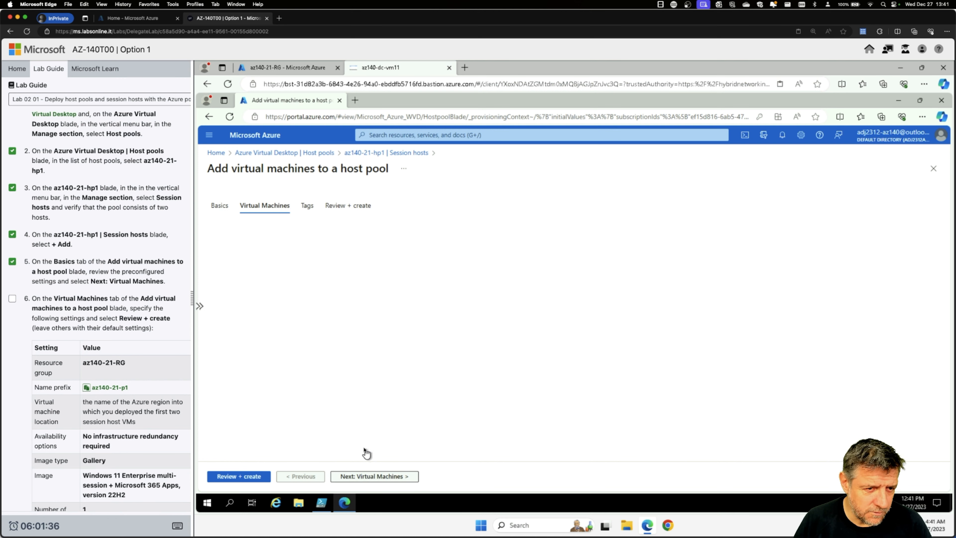
# Set the new session host's availability options to No infrastructure redundancy required and keep its security type at Standard
pyautogui.scroll(-5, 86, 306)
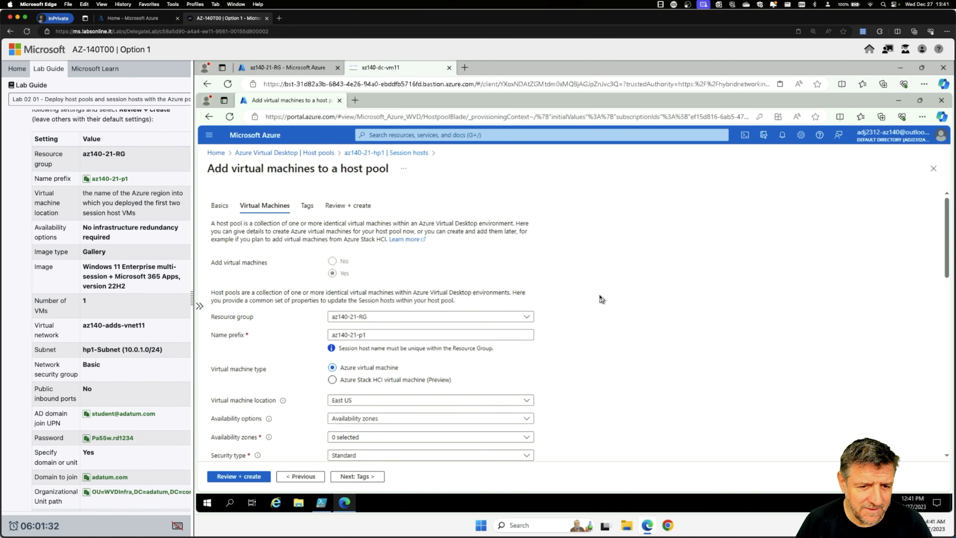
pyautogui.scroll(-2, 666, 314)
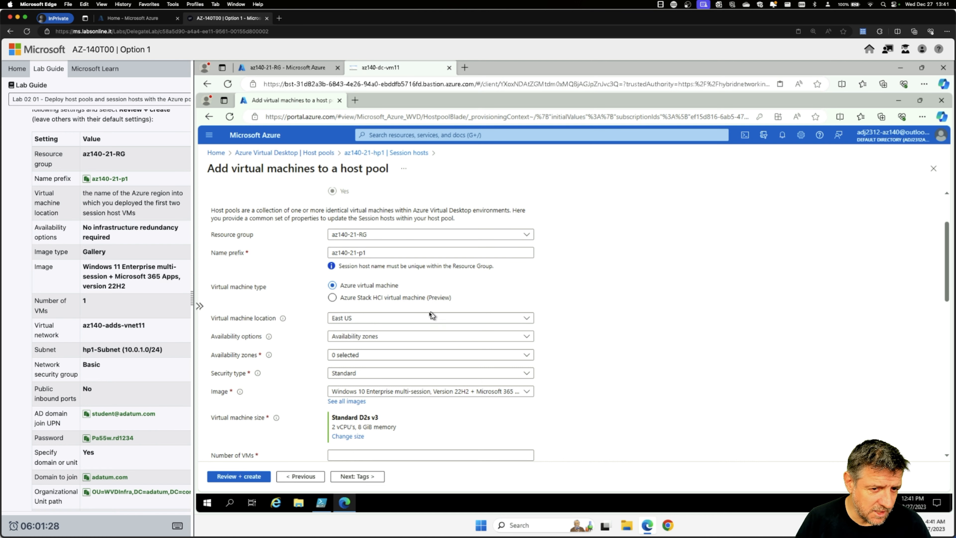
pyautogui.click(349, 338)
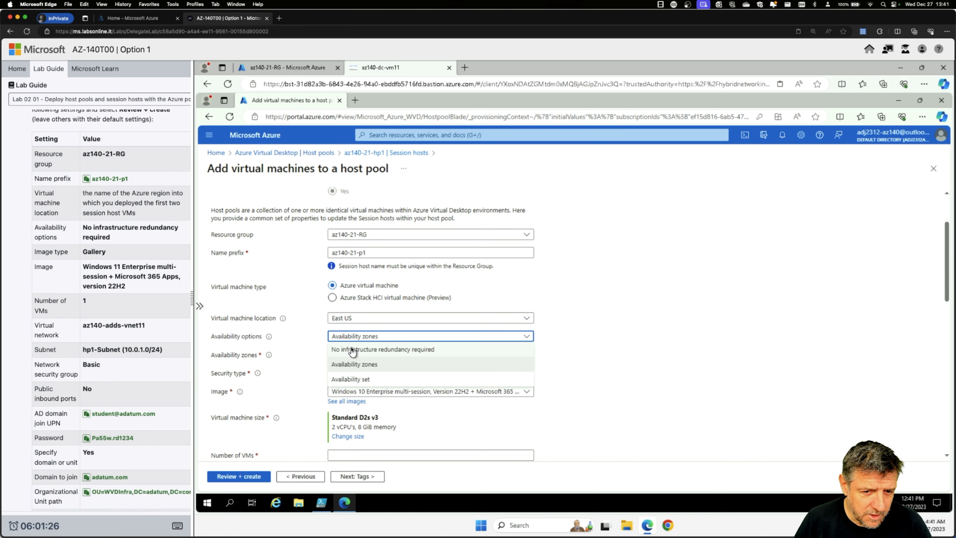
pyautogui.click(358, 349)
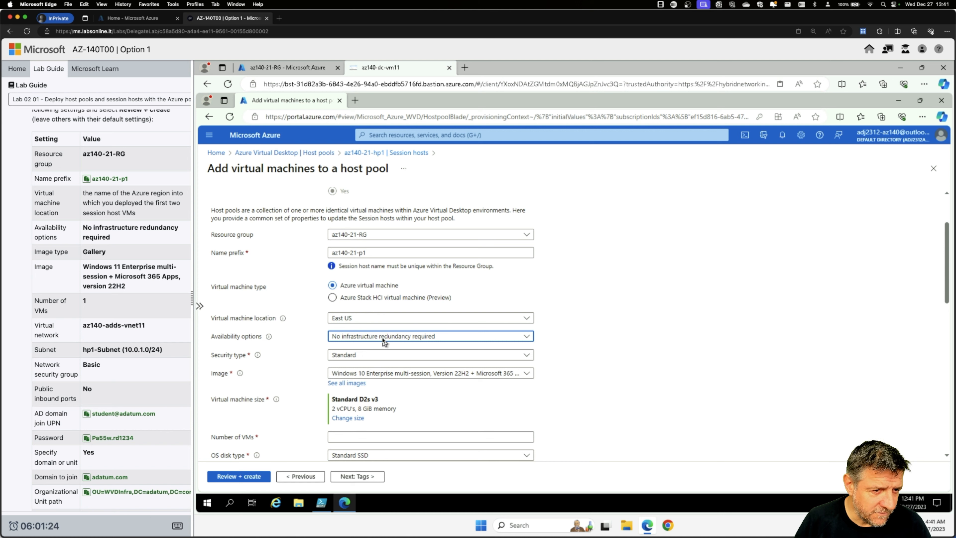
pyautogui.click(362, 355)
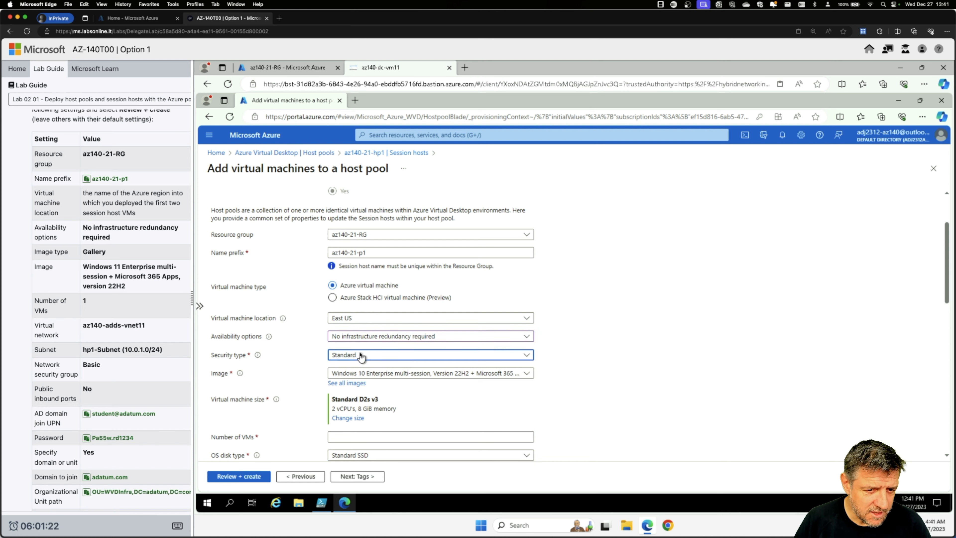
pyautogui.click(361, 355)
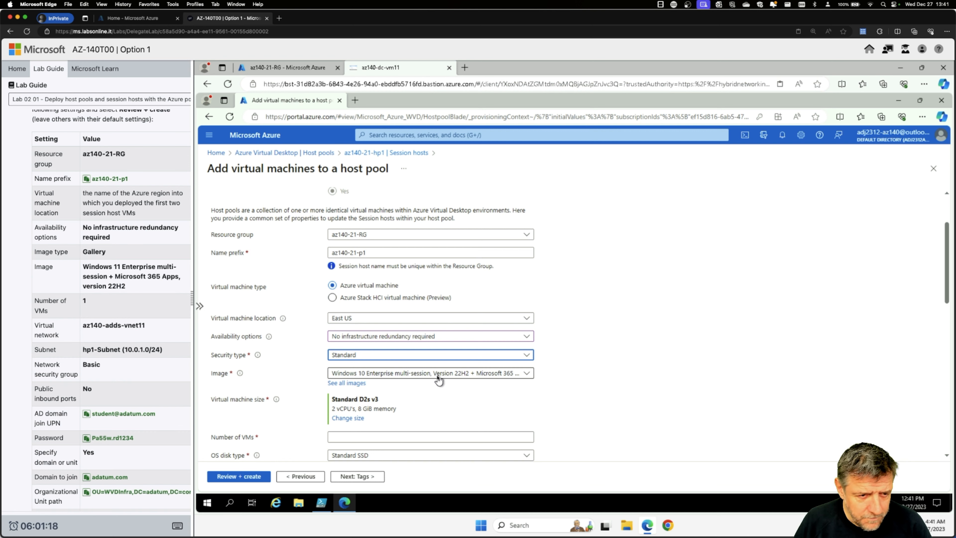
# Keep the image Windows 10 Enterprise multi-session, Version 22H2 + Microsoft 365 Apps - Gen2 and set the number of VMs to 1
pyautogui.click(402, 374)
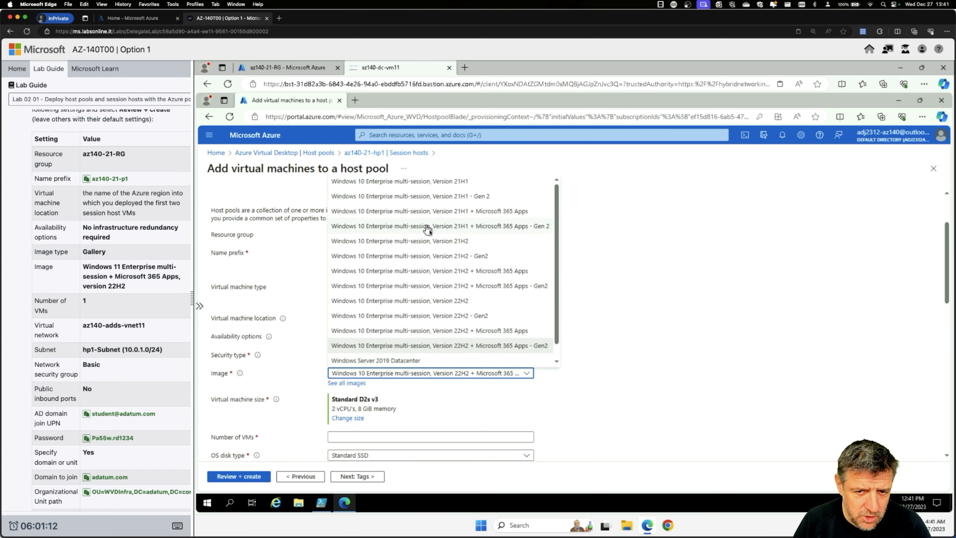
pyautogui.scroll(-1, 474, 268)
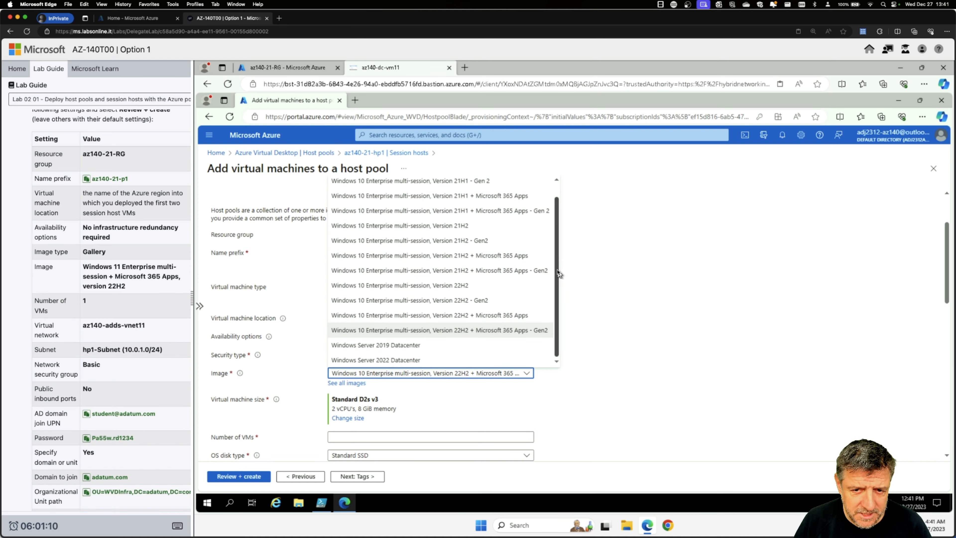
pyautogui.moveTo(557, 269); pyautogui.dragTo(554, 211)
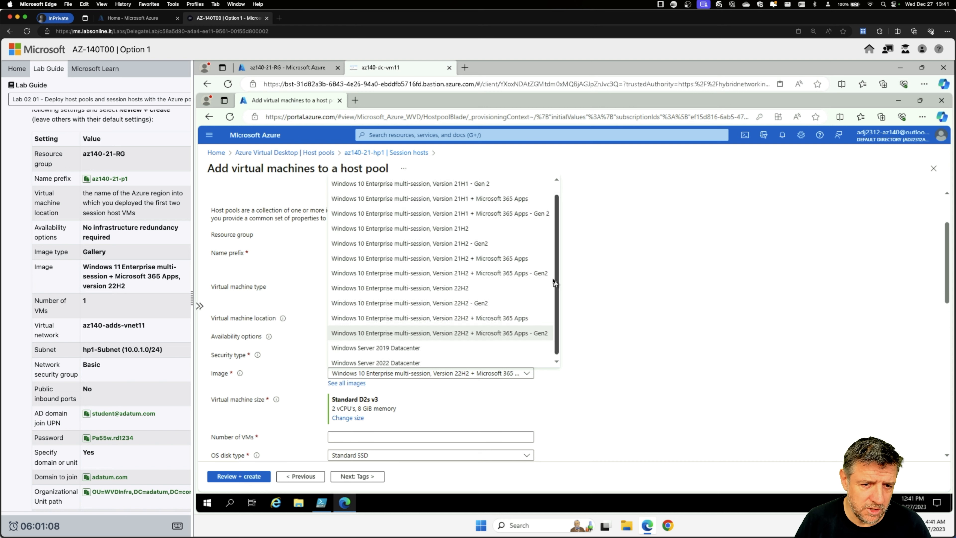
pyautogui.scroll(-1, 556, 278)
pyautogui.click(528, 335)
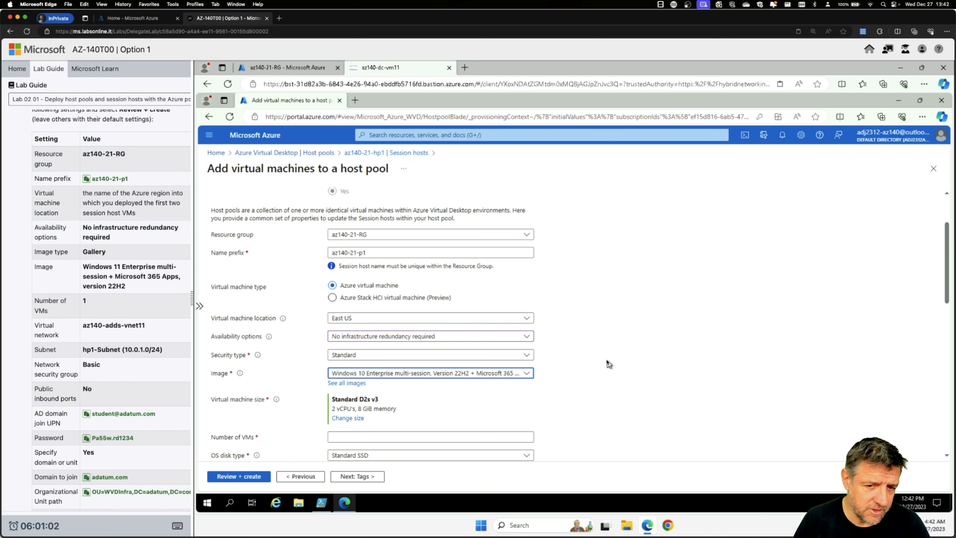
pyautogui.click(403, 437)
pyautogui.write('1')
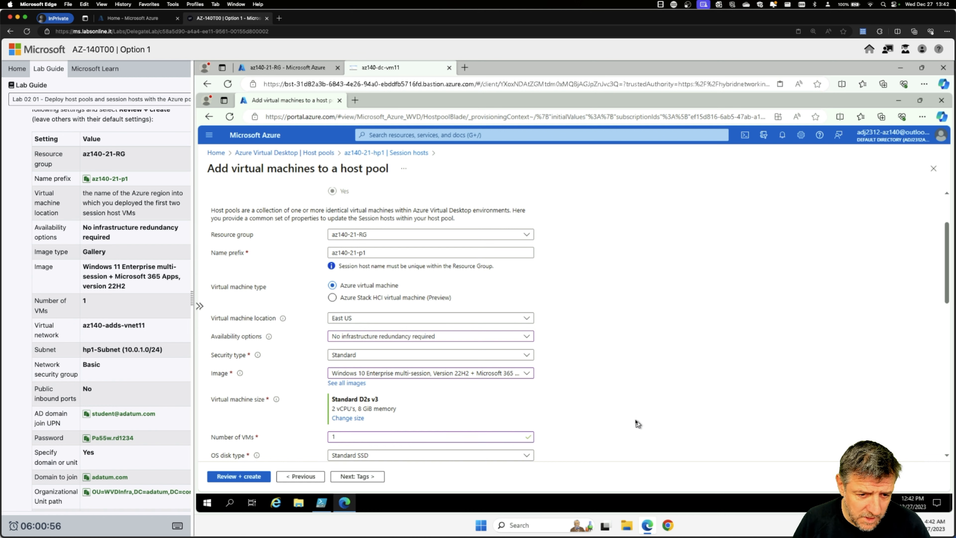
# Place the new session host in virtual network az140-adds-vnet11 on subnet hp1-Subnet (10.0.1.0/24)
pyautogui.scroll(-5, 633, 422)
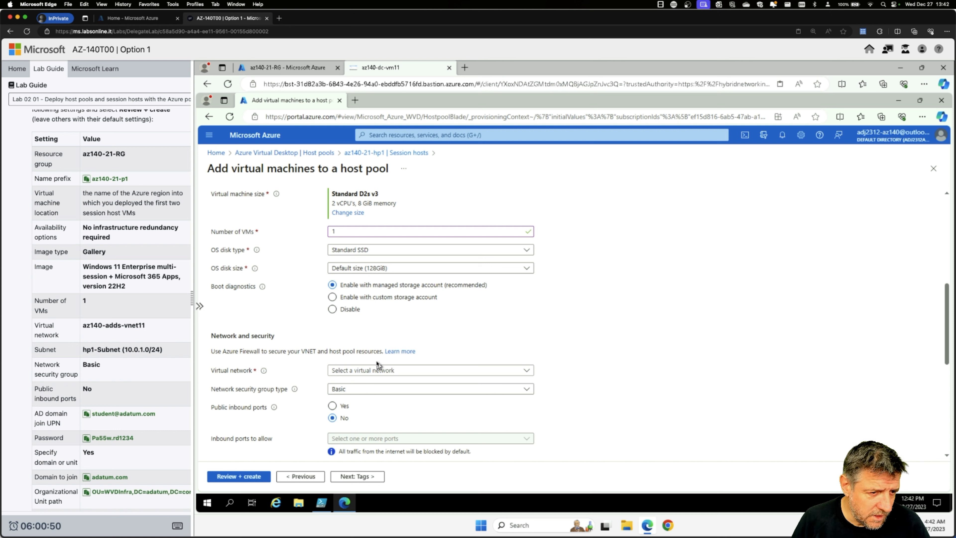
pyautogui.click(367, 372)
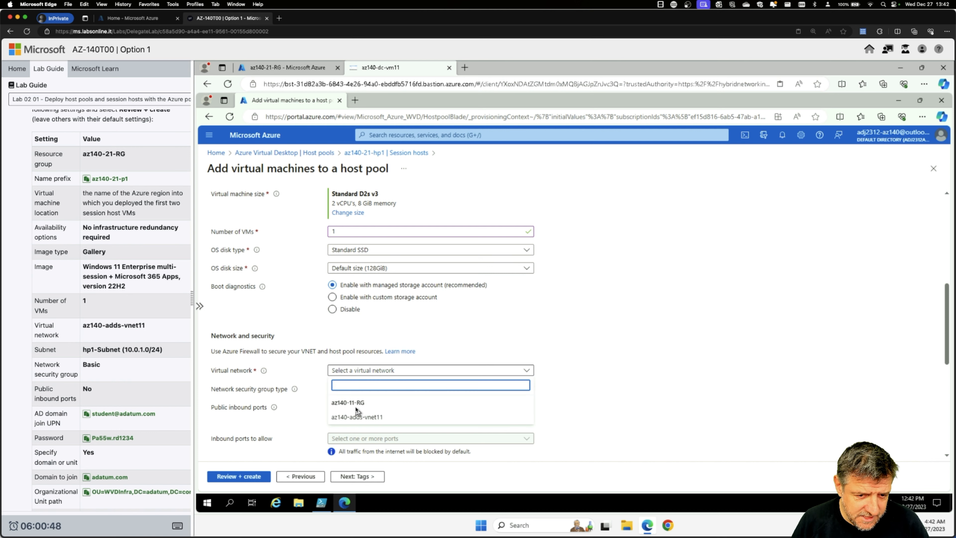
pyautogui.click(356, 416)
pyautogui.click(362, 390)
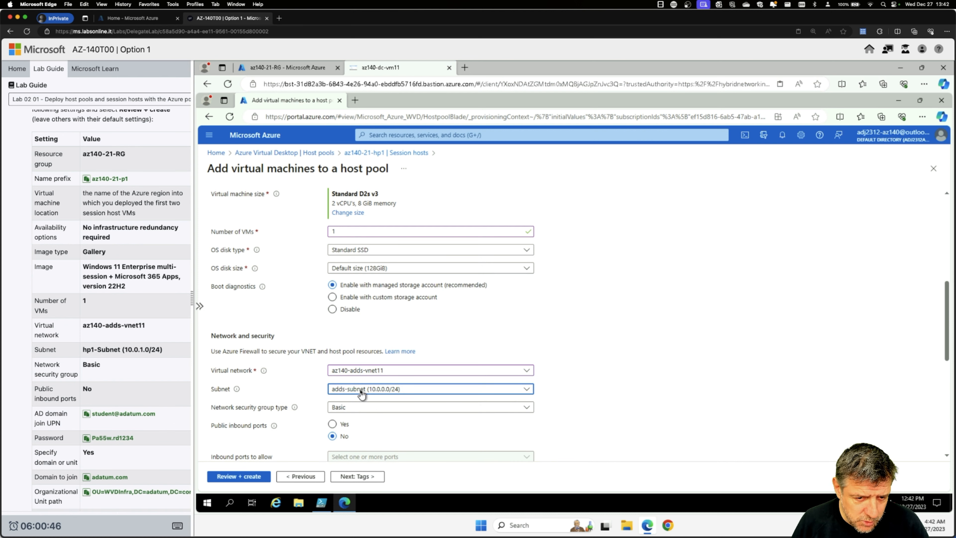
pyautogui.click(352, 448)
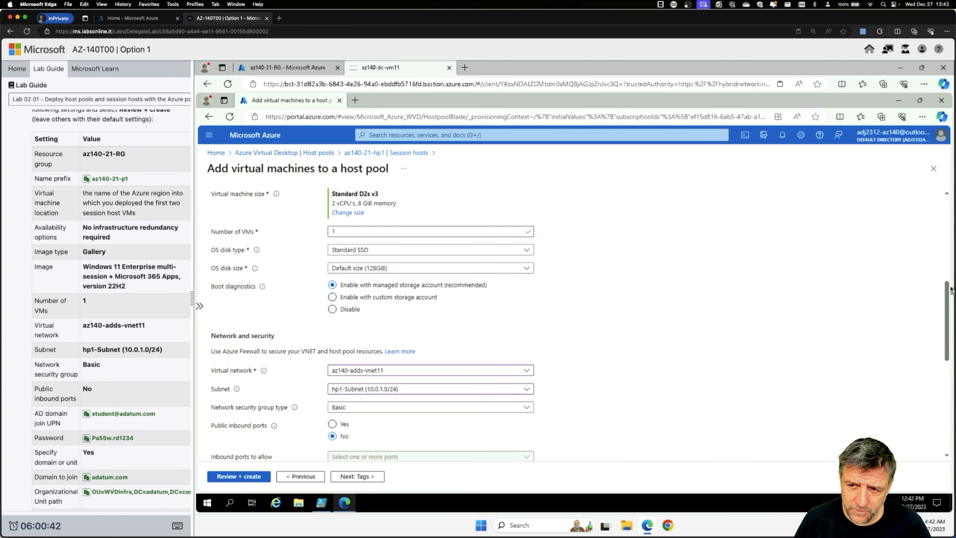
# Fill in the AD domain join UPN and the account password from the lab guide
pyautogui.moveTo(947, 295); pyautogui.dragTo(939, 356)
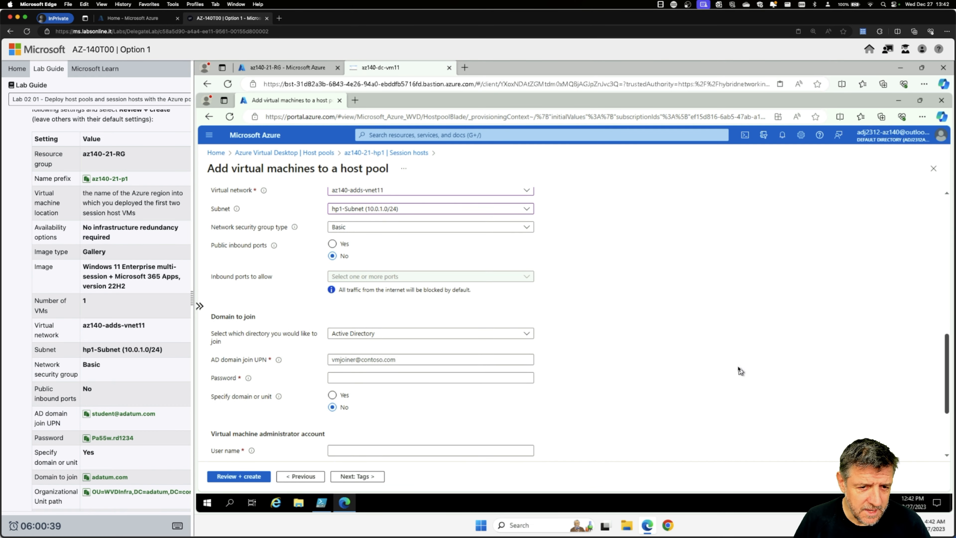
pyautogui.click(402, 358)
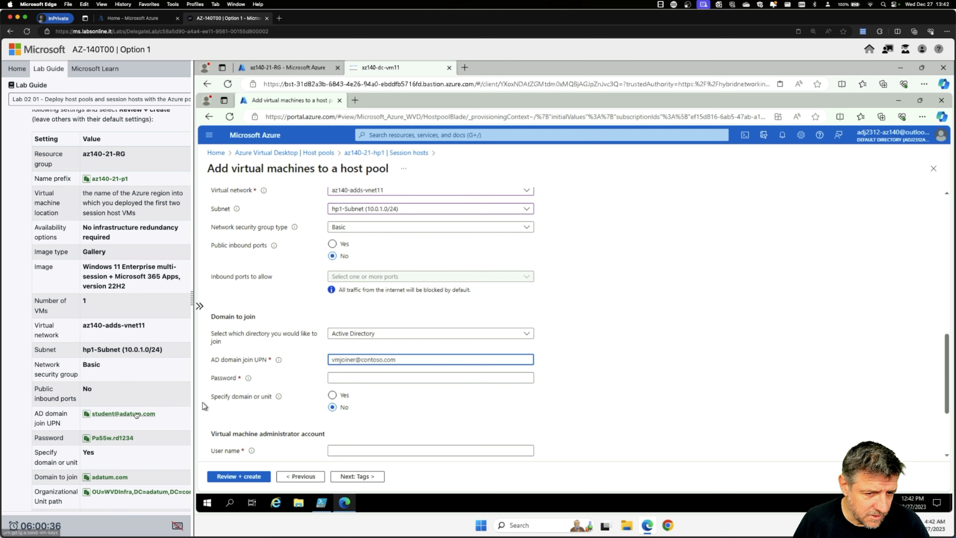
pyautogui.click(136, 414)
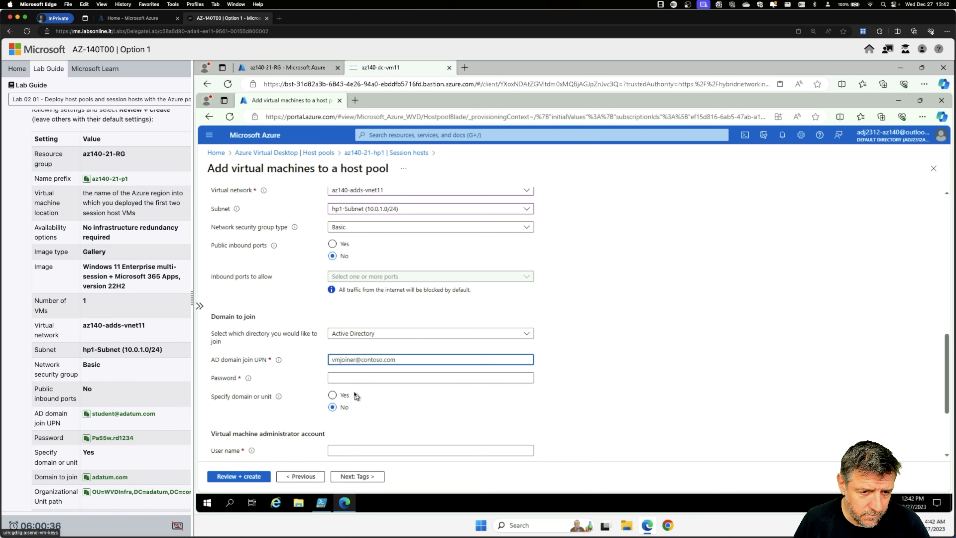
pyautogui.click(365, 377)
pyautogui.click(118, 438)
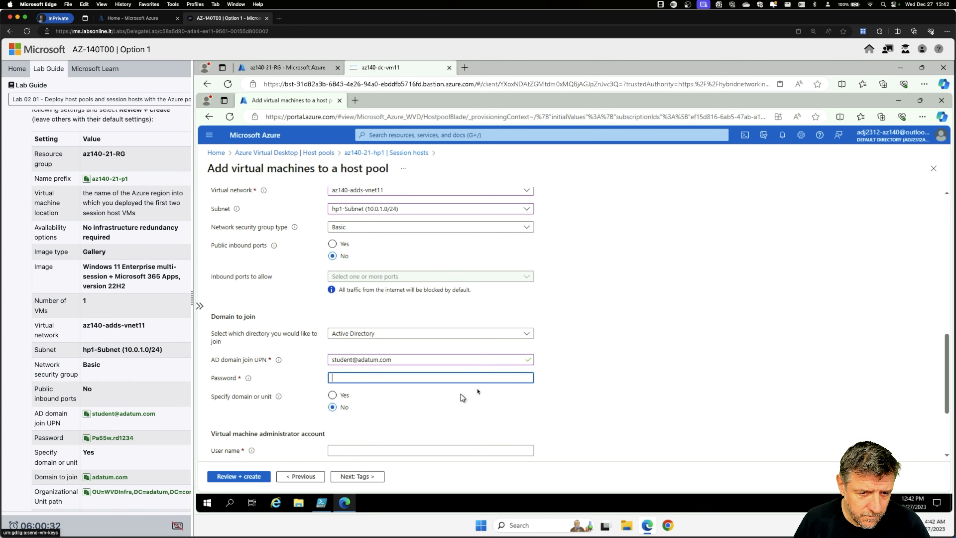
# Choose to specify the domain or unit, with domain adatum.com and organizational unit path OU=WVDInfra,DC=adatum,DC=com
pyautogui.click(629, 387)
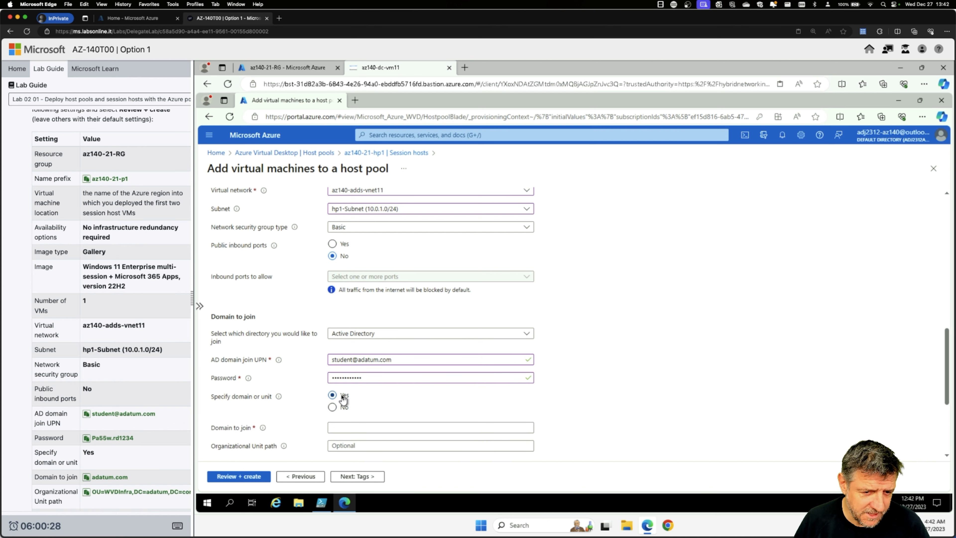
pyautogui.click(342, 427)
pyautogui.click(114, 477)
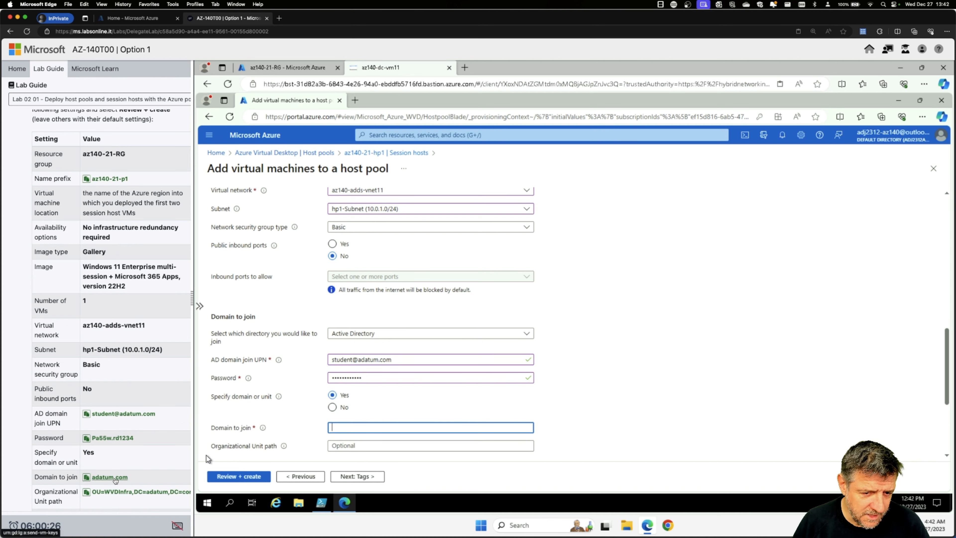
pyautogui.click(395, 449)
pyautogui.click(118, 493)
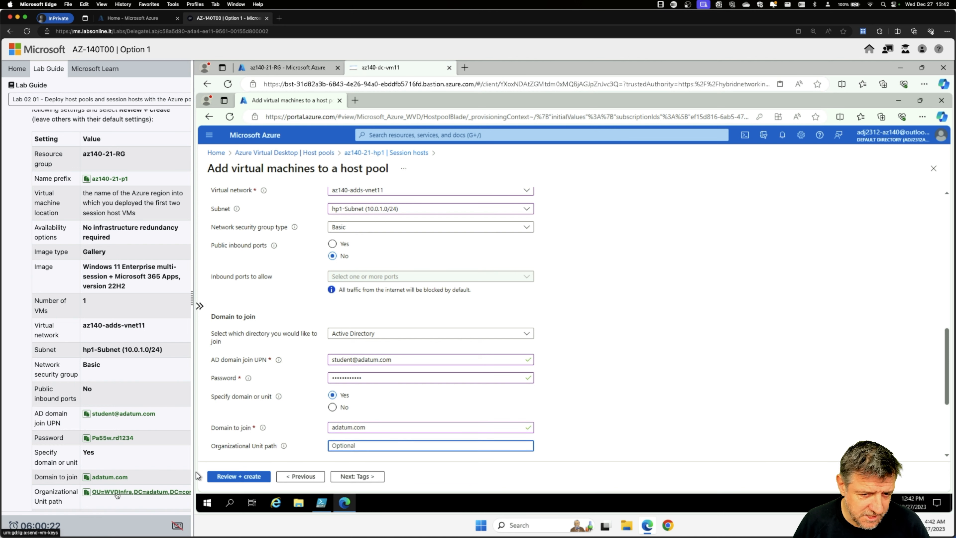
pyautogui.click(692, 400)
# Fill in the virtual machine administrator account with user name student and enter and confirm its password from the lab guide
pyautogui.moveTo(950, 384); pyautogui.dragTo(949, 429)
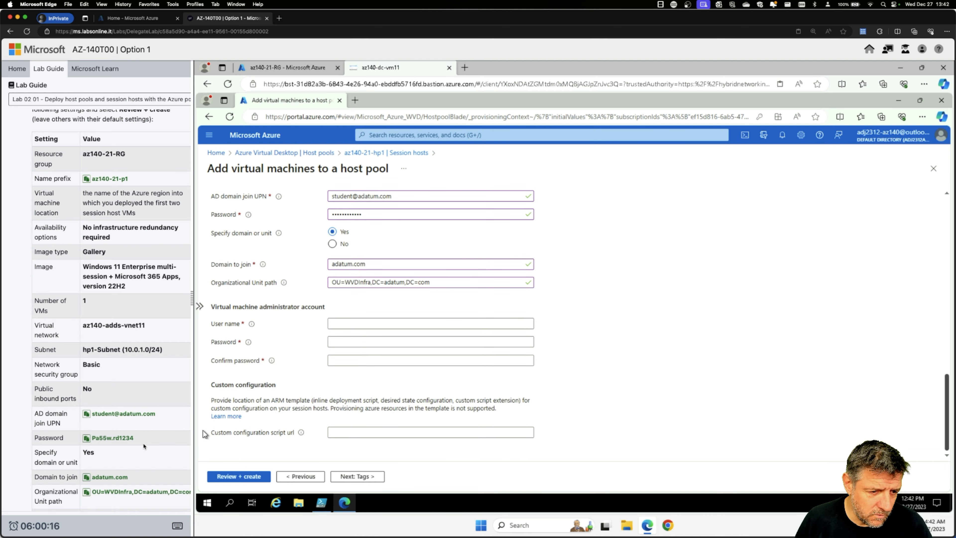
pyautogui.scroll(-6, 144, 446)
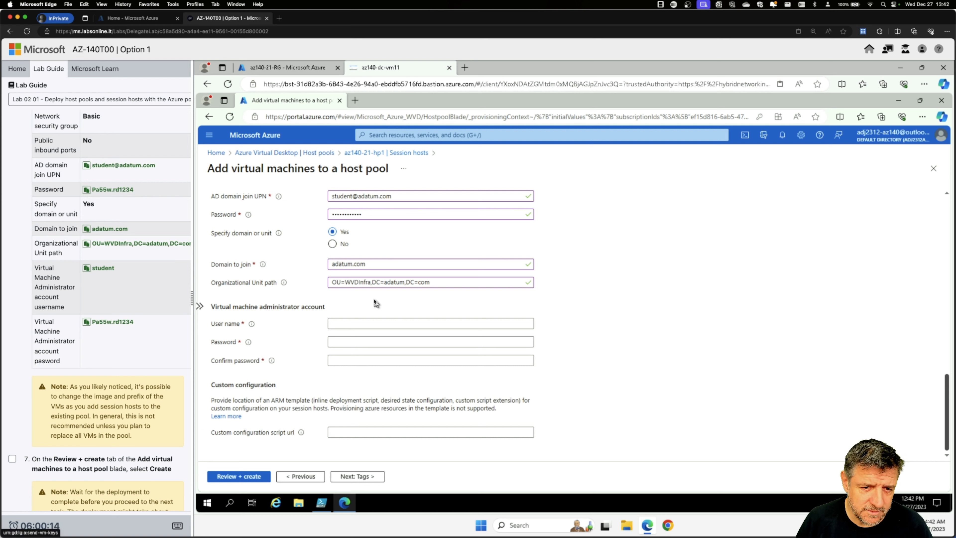
pyautogui.click(352, 323)
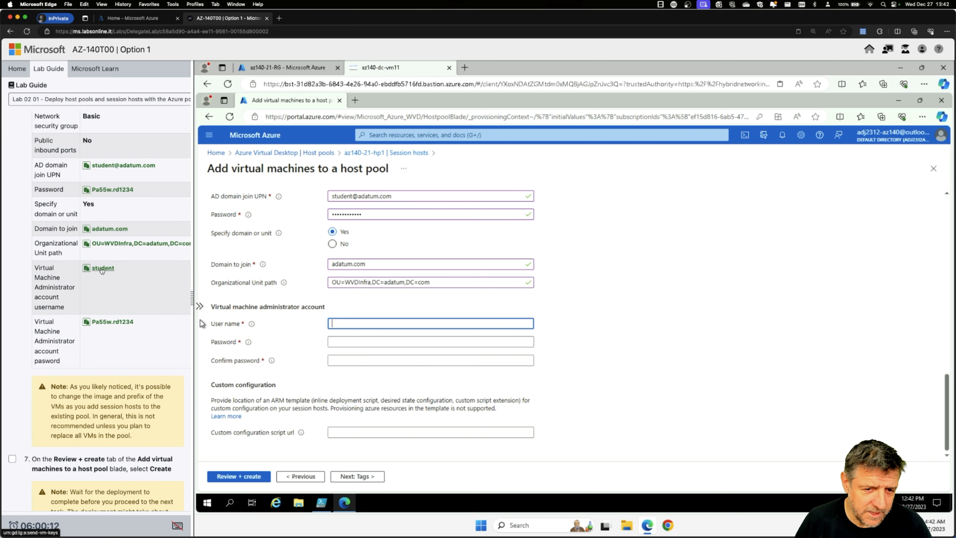
pyautogui.click(102, 269)
pyautogui.click(335, 341)
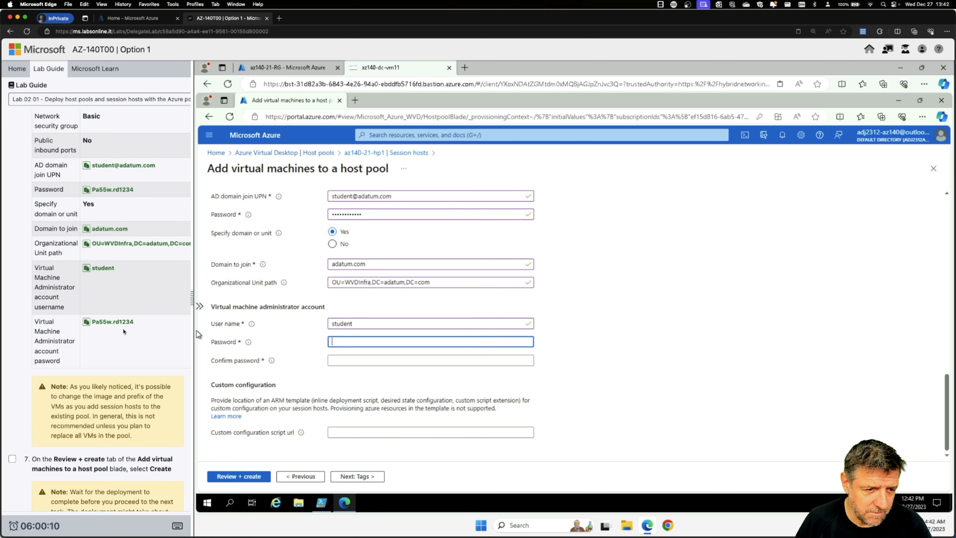
pyautogui.click(113, 321)
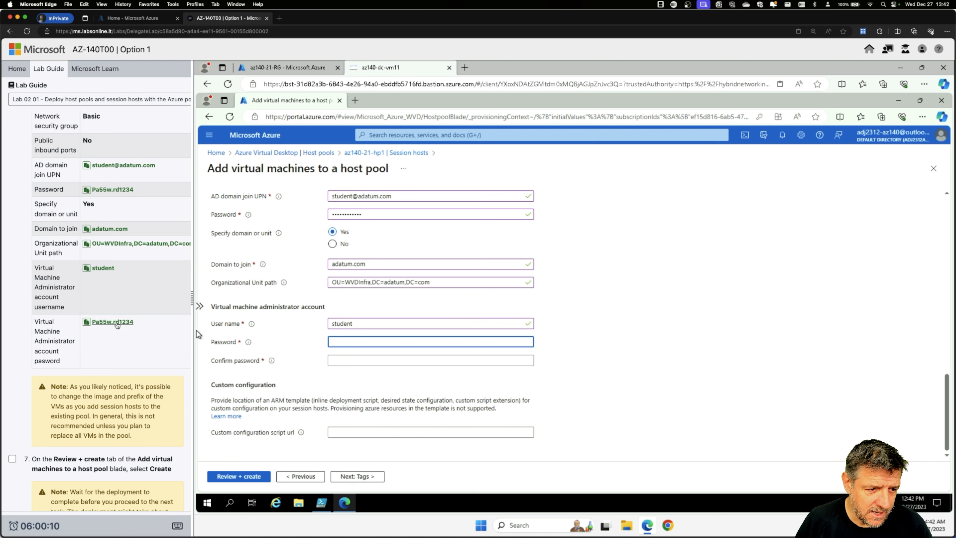
pyautogui.click(363, 360)
pyautogui.click(113, 322)
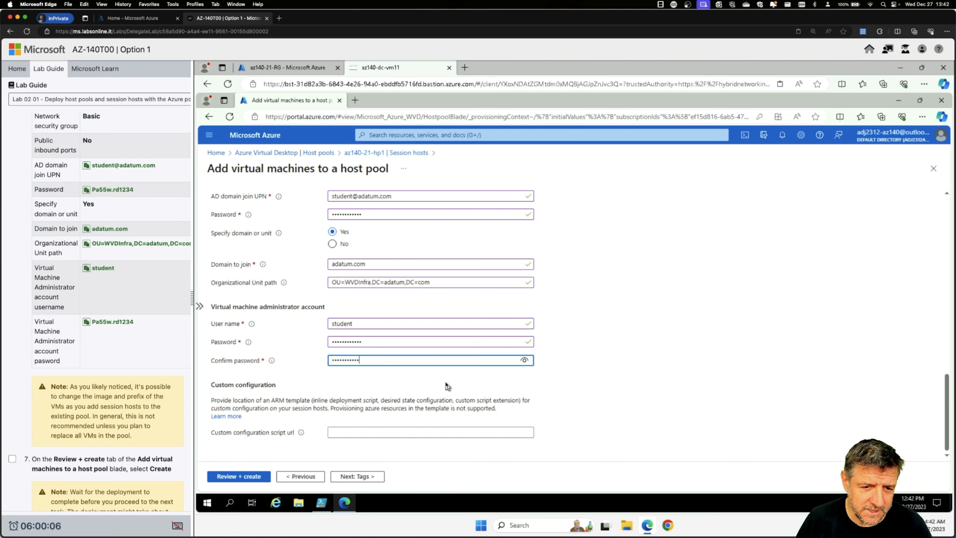
pyautogui.click(520, 361)
pyautogui.click(709, 340)
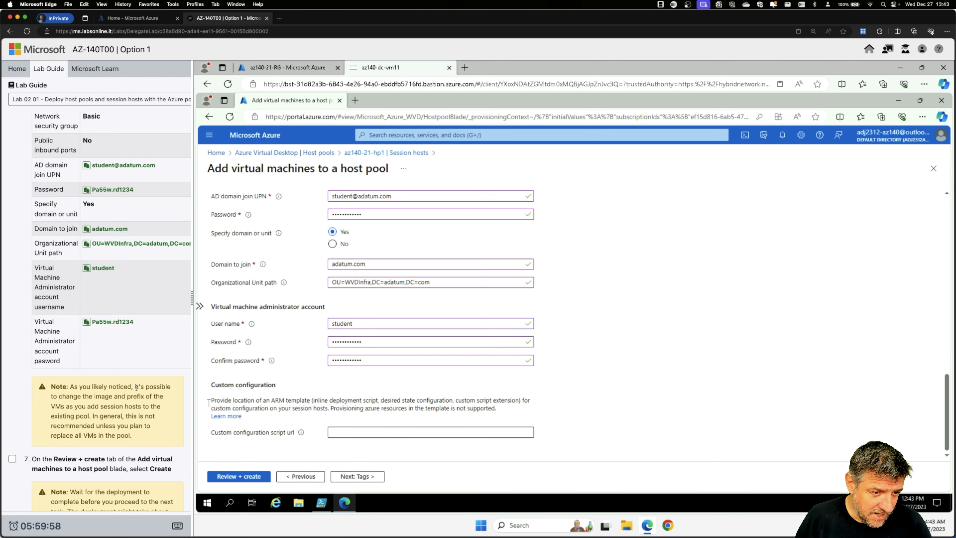
# Keep the default tags, decline saving the password in the browser, and create the additional session host deployment
pyautogui.scroll(-3, 136, 387)
pyautogui.scroll(-3, 136, 387)
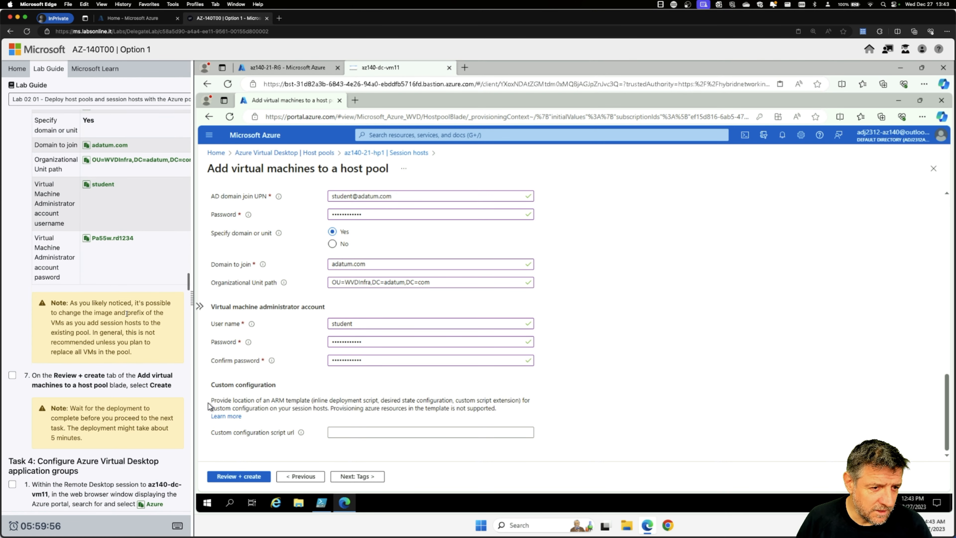
pyautogui.click(355, 476)
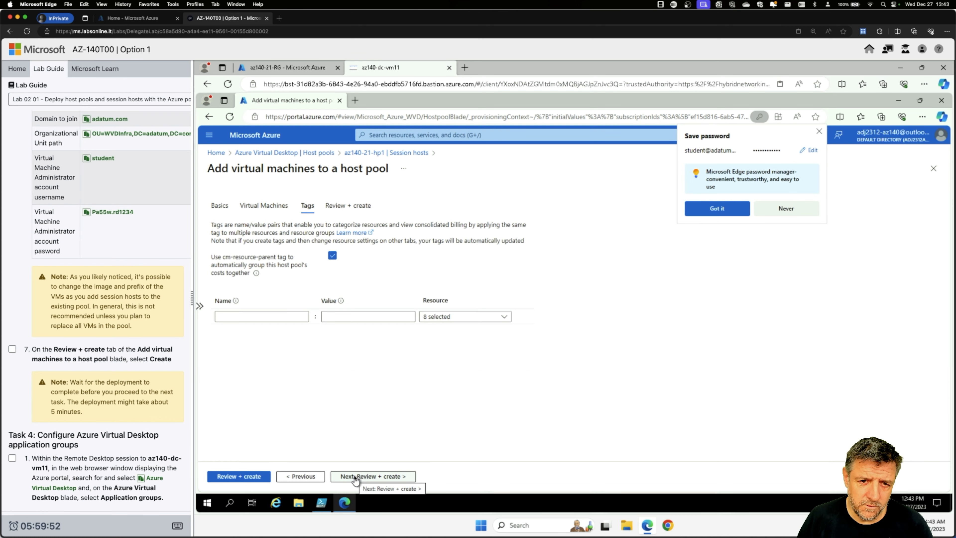
pyautogui.click(355, 476)
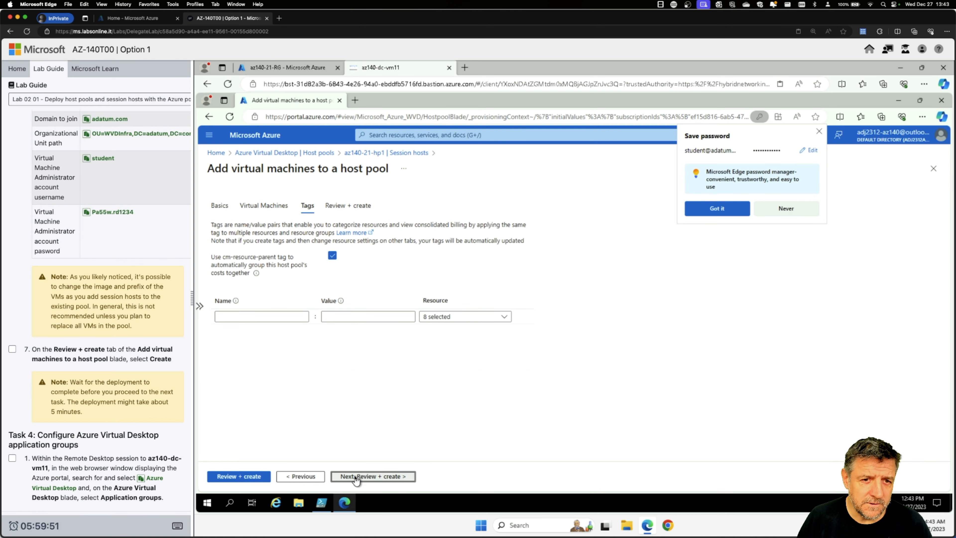
pyautogui.click(784, 210)
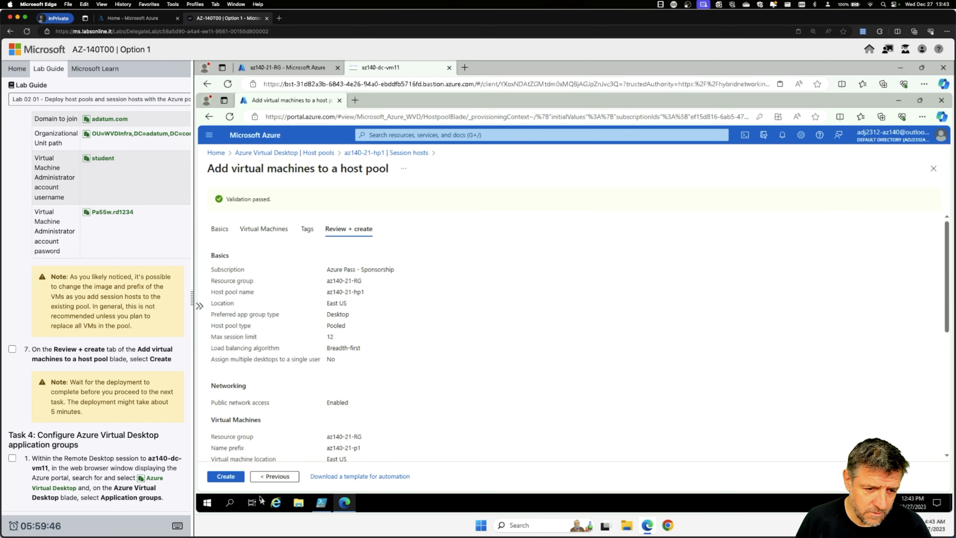
pyautogui.click(226, 476)
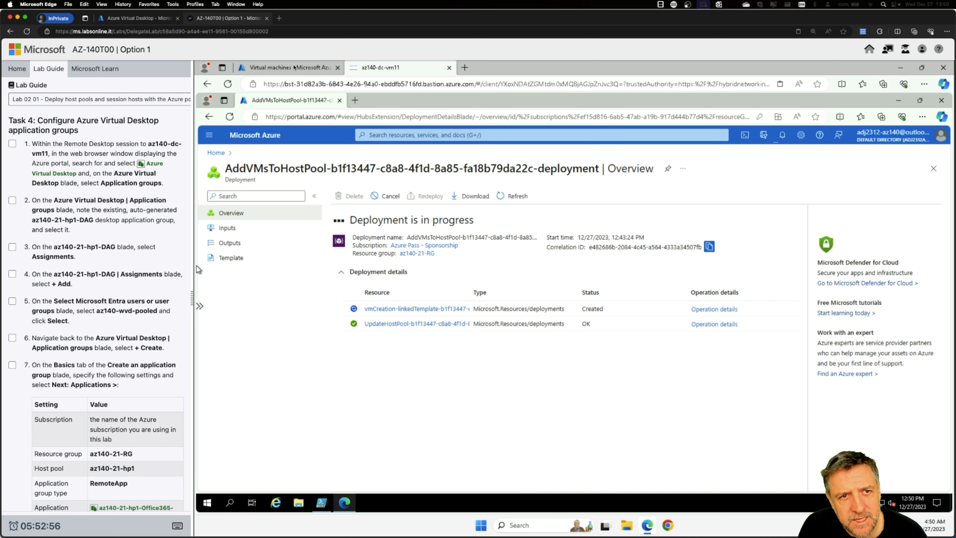
# Compare the outer portal's virtual machines list with the deployment progress shown in the az140-dc-vm11 session
pyautogui.click(293, 68)
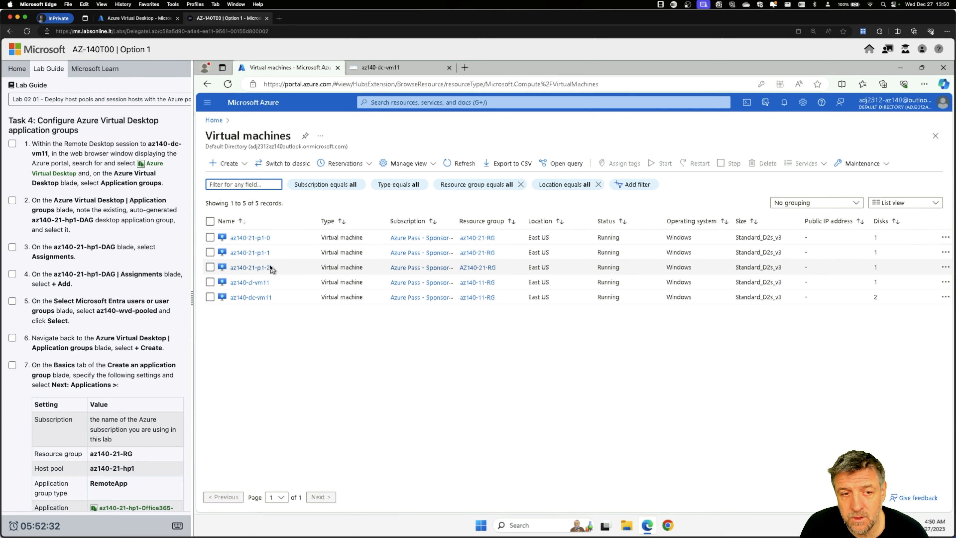
pyautogui.click(400, 70)
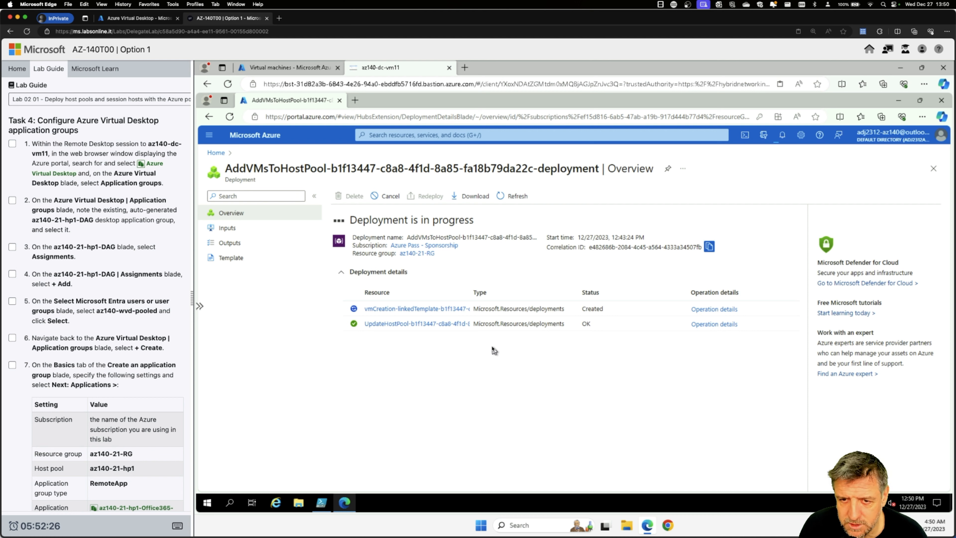
pyautogui.click(294, 78)
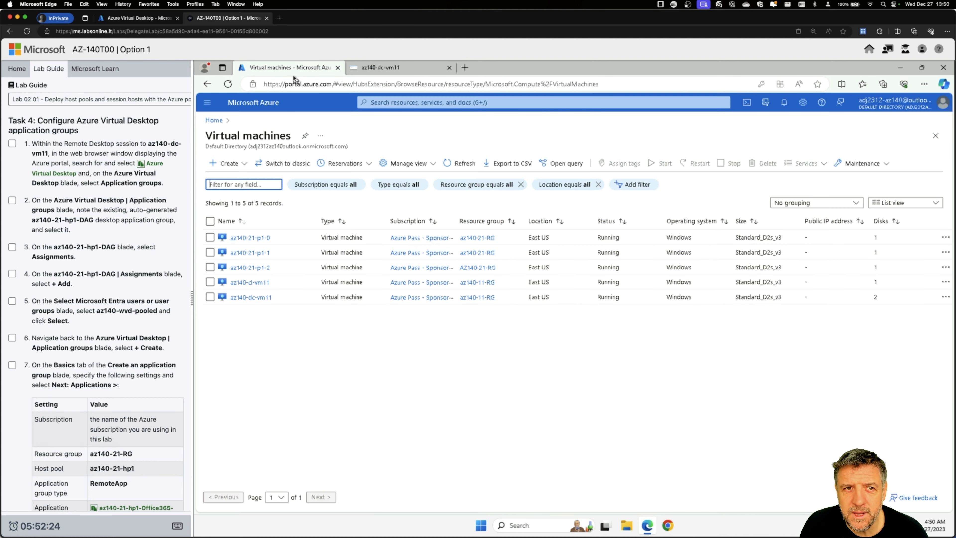
# Open the overview of host pool az140-21-hp1 from the Azure Virtual Desktop host pools in the outer portal
pyautogui.click(395, 102)
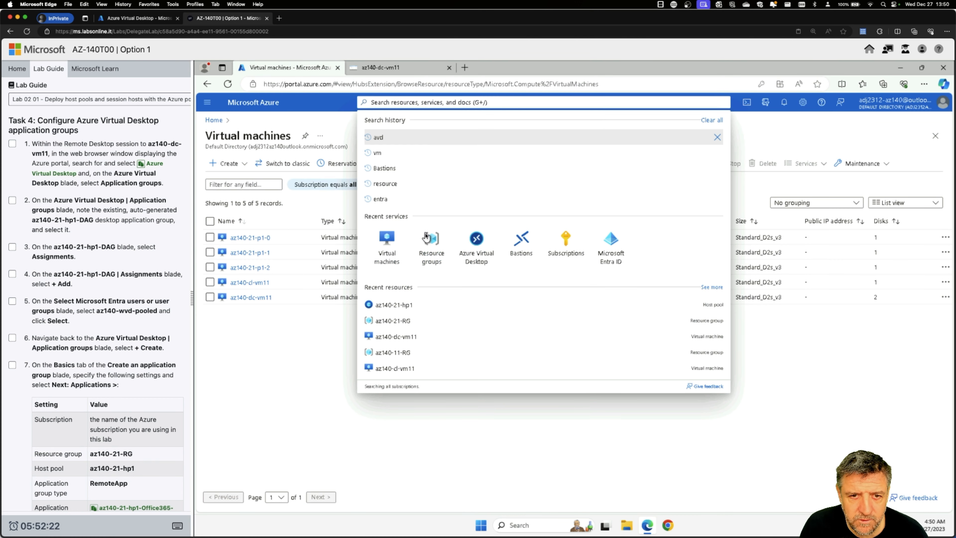
pyautogui.click(476, 247)
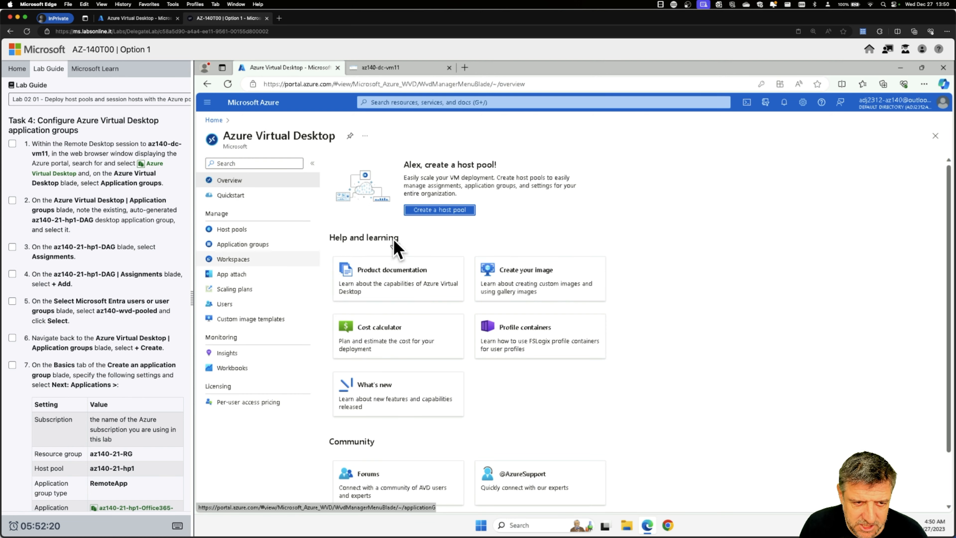
pyautogui.click(240, 230)
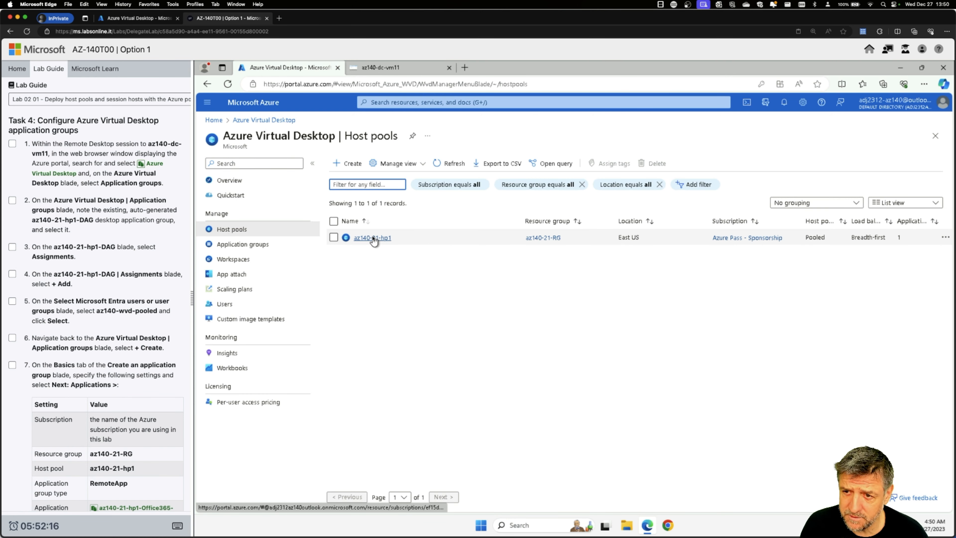
pyautogui.click(372, 238)
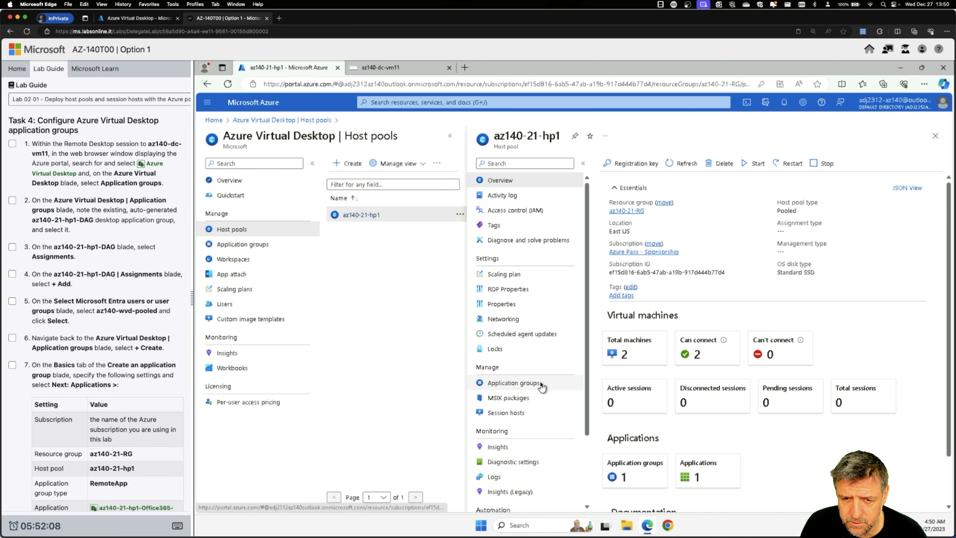
# Review the session hosts of host pool az140-21-hp1 and check the additional host's deployment progress in the az140-dc-vm11 session
pyautogui.click(514, 413)
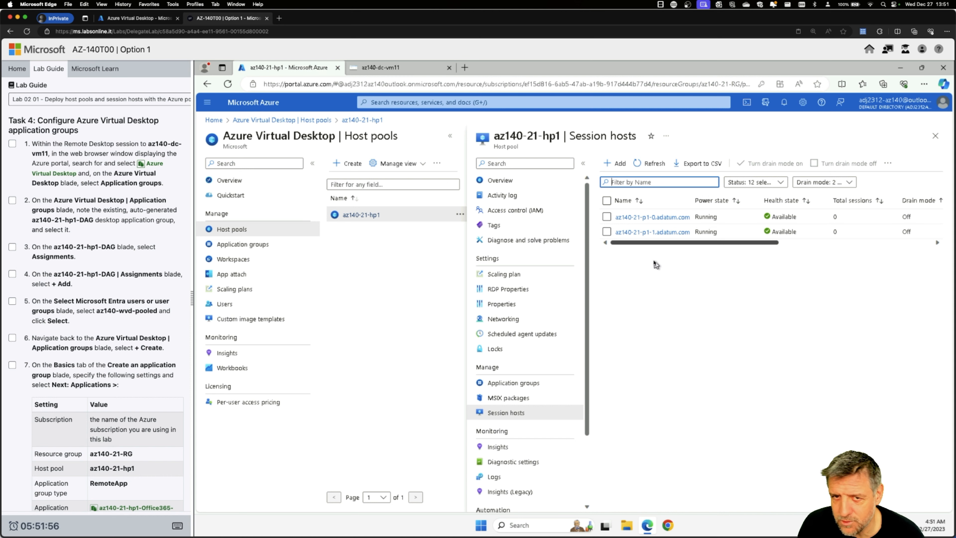
pyautogui.click(392, 70)
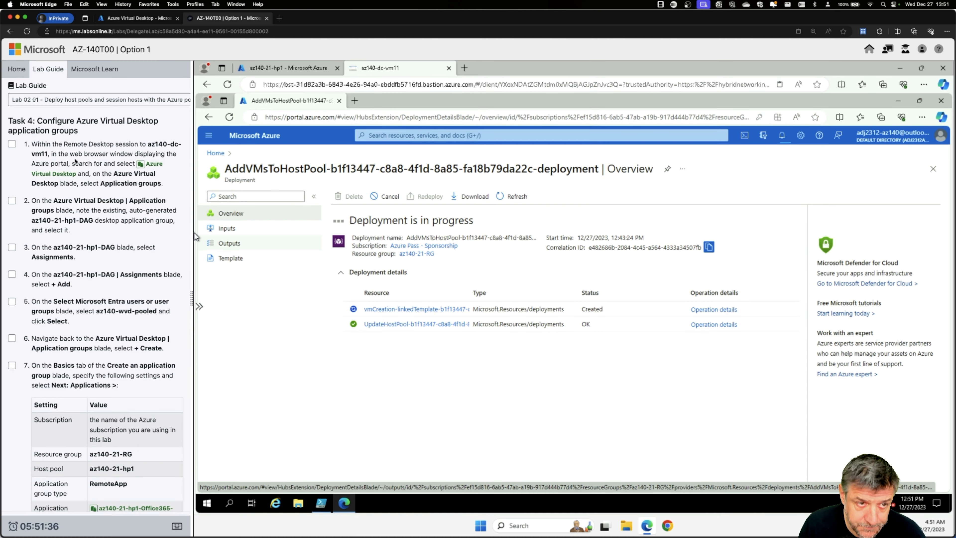
pyautogui.scroll(-1, 94, 151)
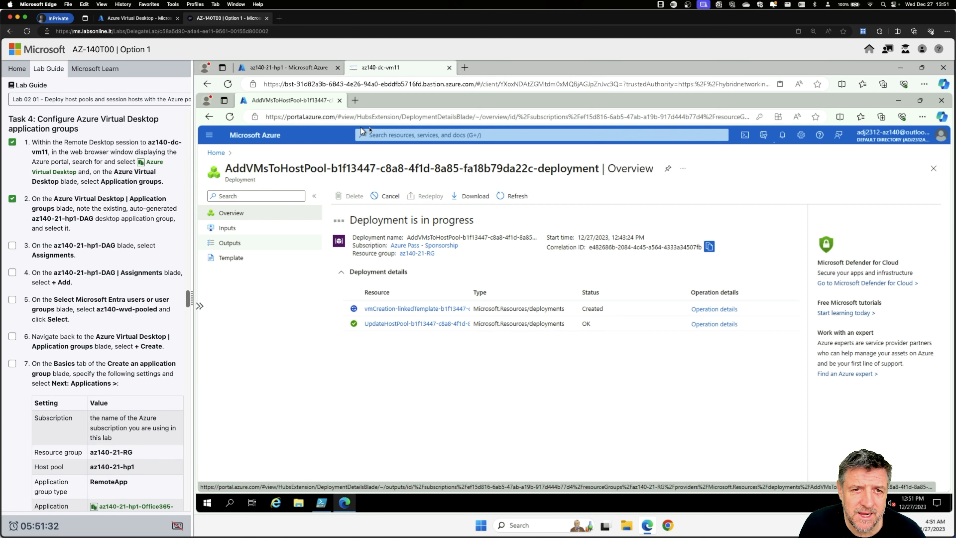
pyautogui.click(289, 68)
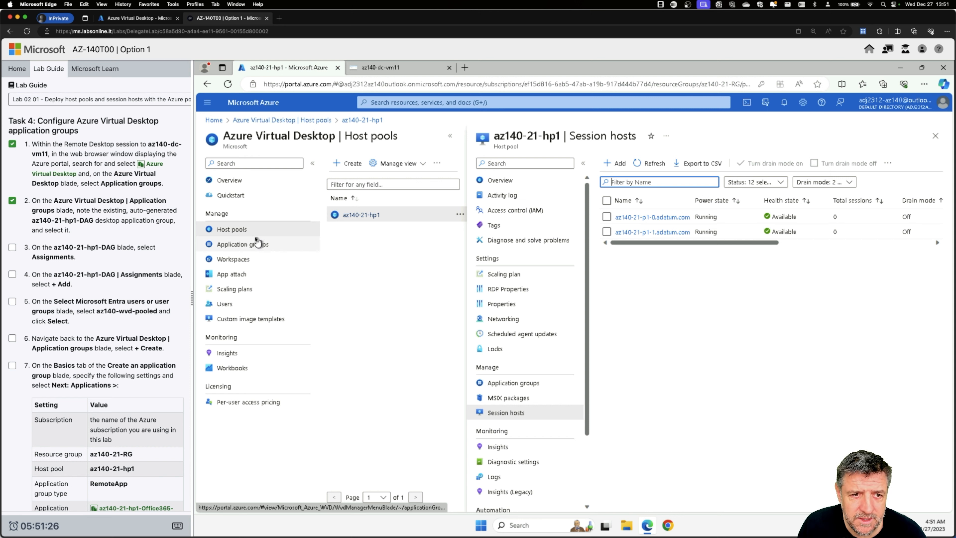
# Open the auto-generated desktop application group az140-21-hp1-DAG from the outer portal's Azure Virtual Desktop application groups and review its properties
pyautogui.click(234, 245)
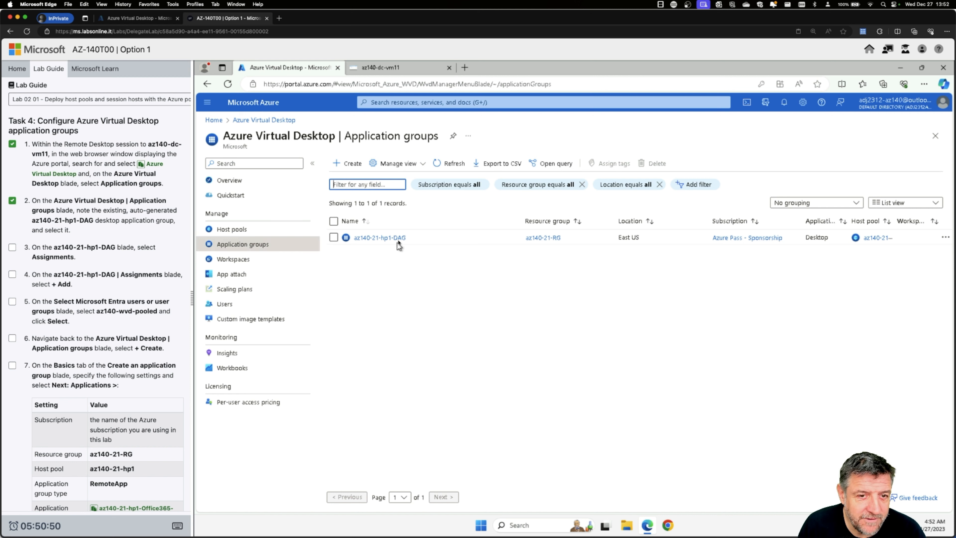
pyautogui.click(388, 241)
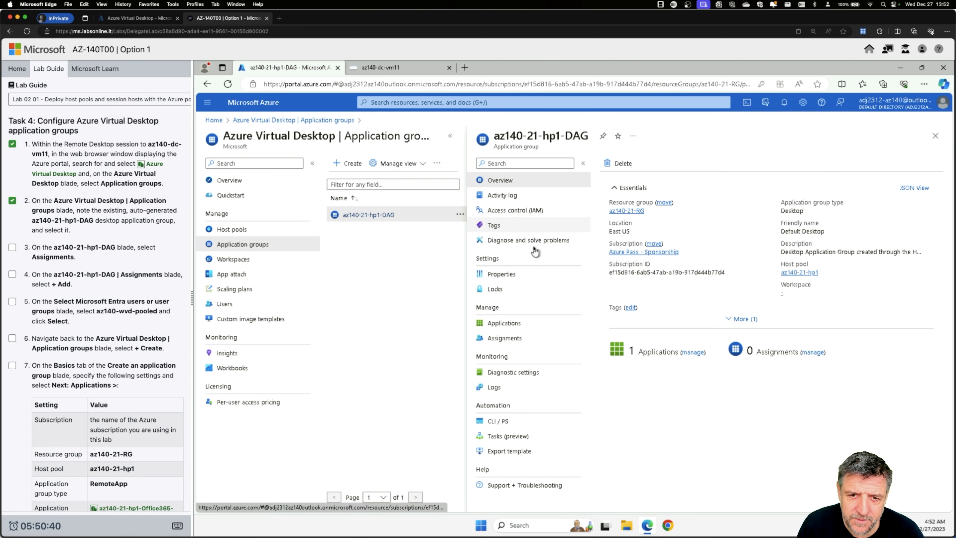
pyautogui.click(505, 275)
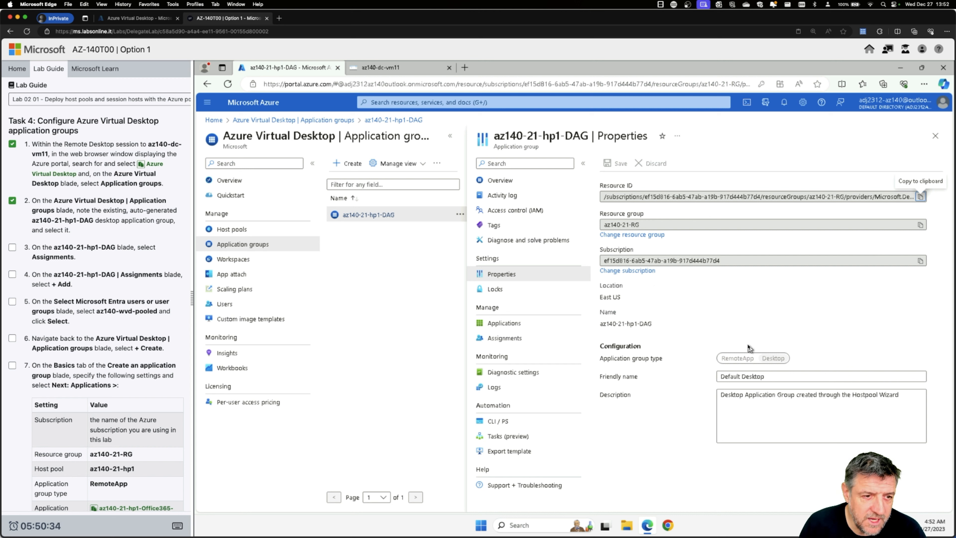
pyautogui.click(782, 377)
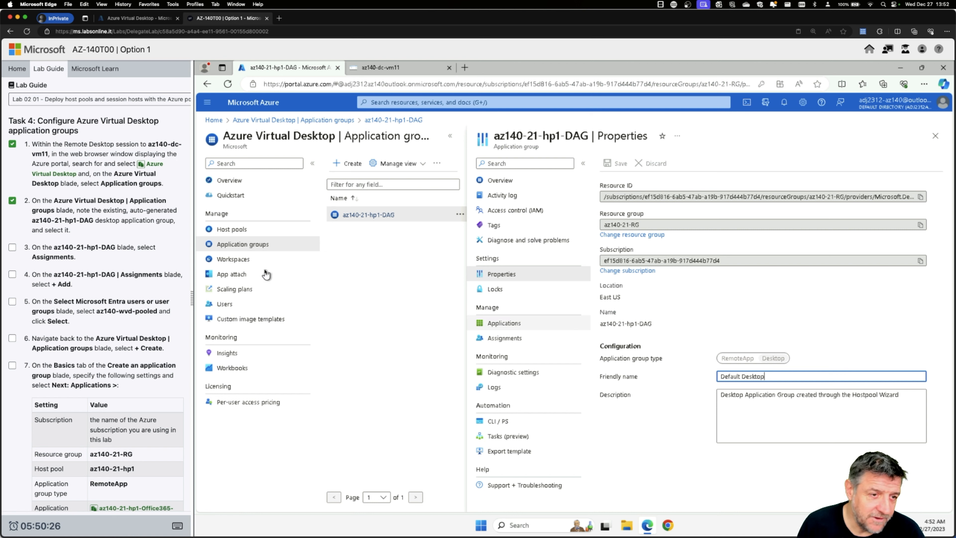
# Mark lab step 3 complete, open the assignments of az140-21-hp1-DAG and start adding users or user groups
pyautogui.click(12, 248)
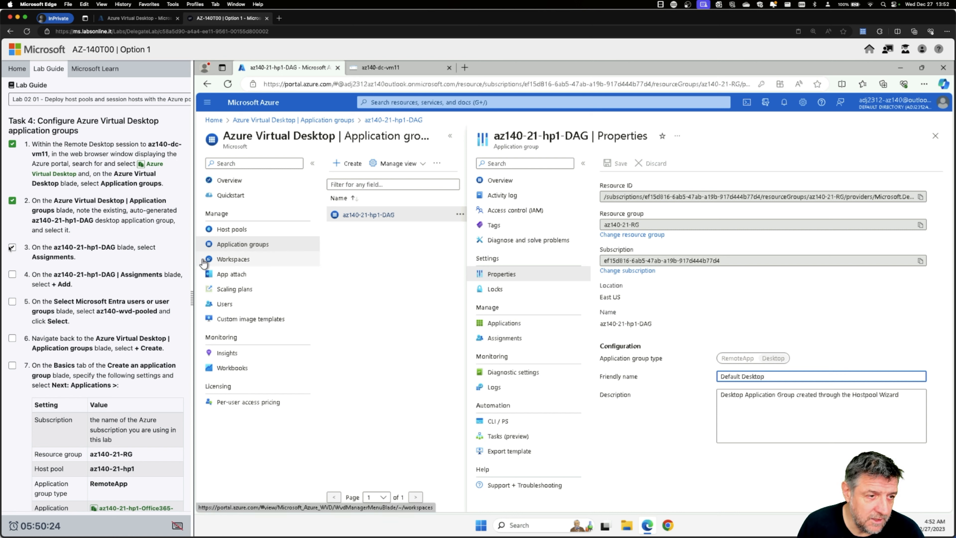
pyautogui.click(517, 338)
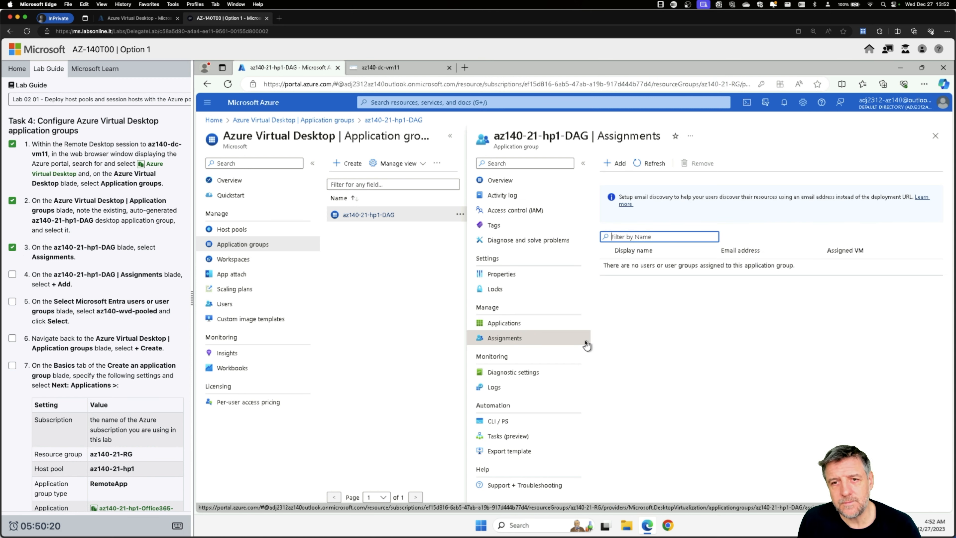
pyautogui.click(617, 163)
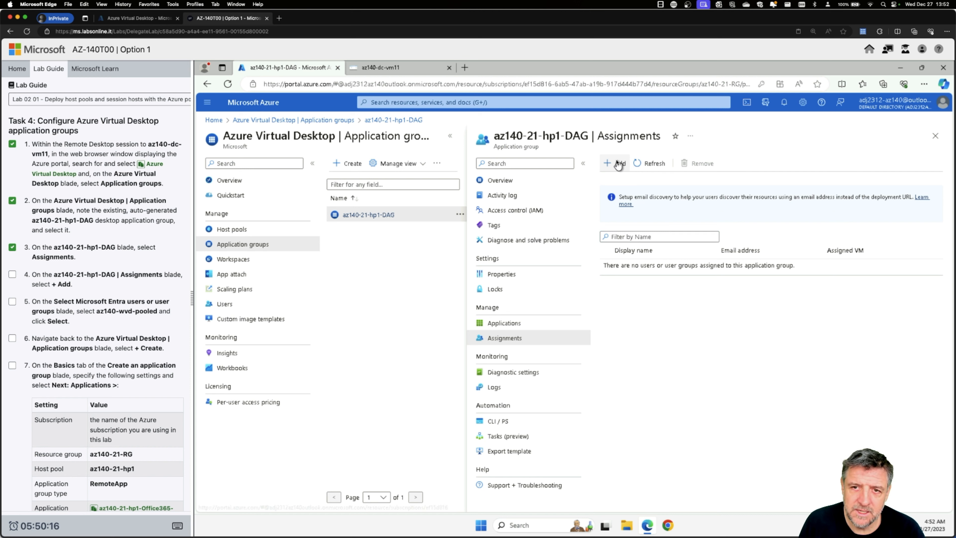
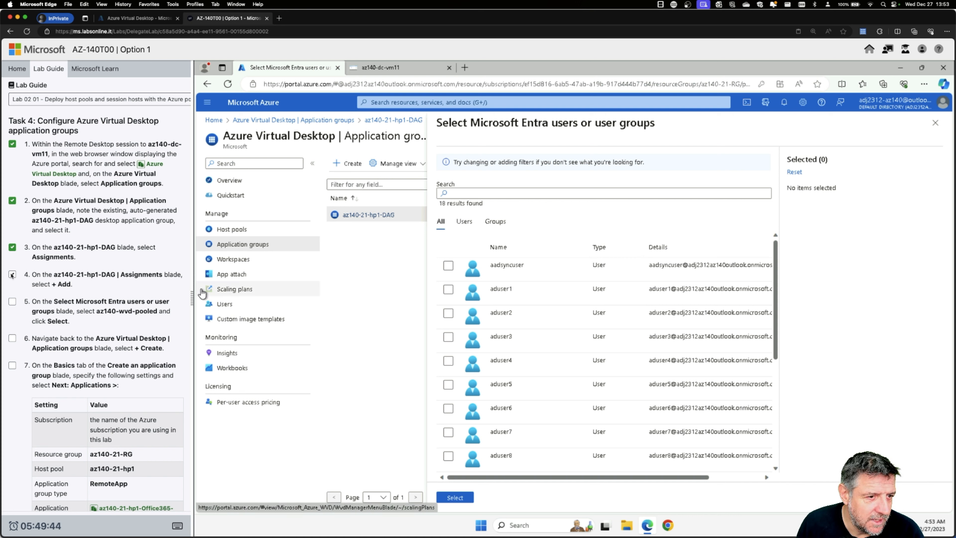
# Assign the user aduser1 to the az140-21-hp1-DAG application group
pyautogui.click(50, 280)
pyautogui.scroll(-3, 49, 279)
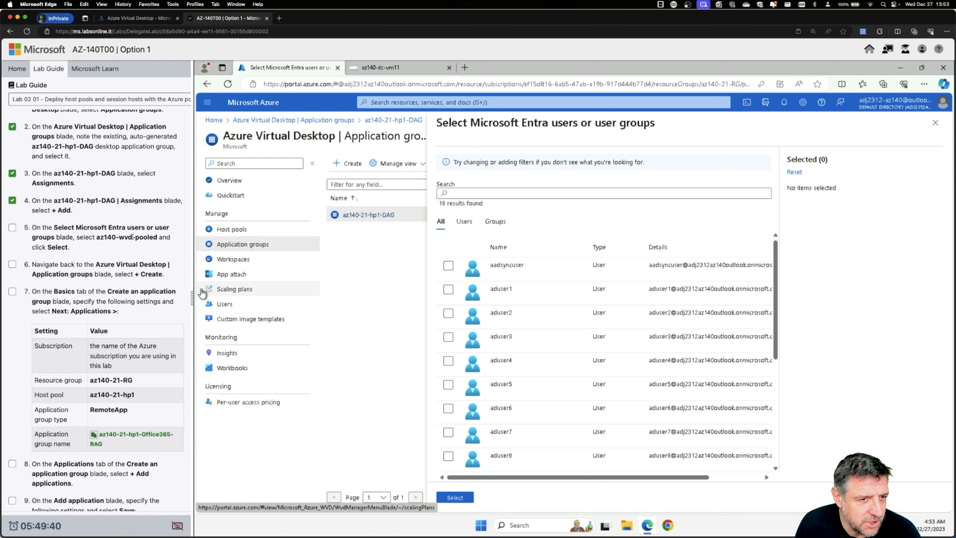
pyautogui.scroll(-1, 83, 238)
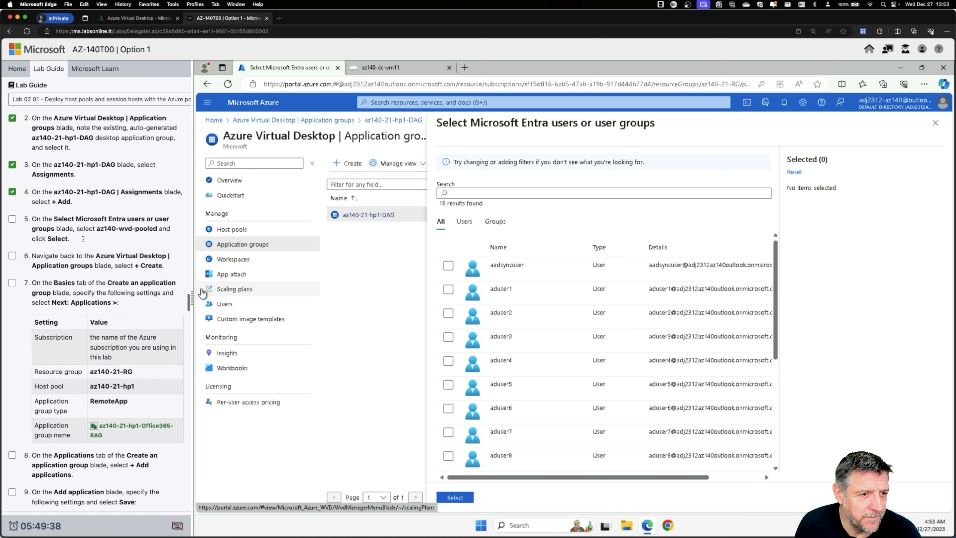
pyautogui.scroll(-1, 7, 215)
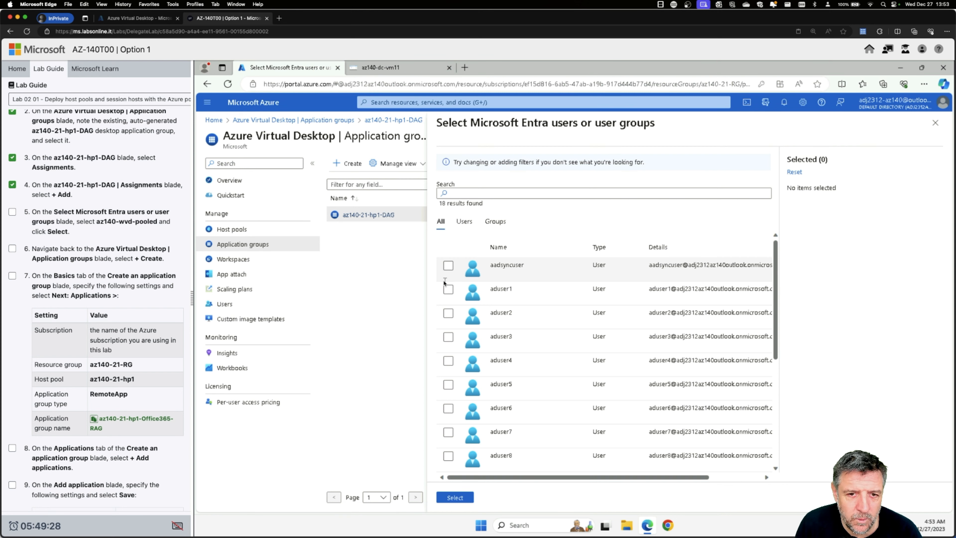
pyautogui.click(449, 289)
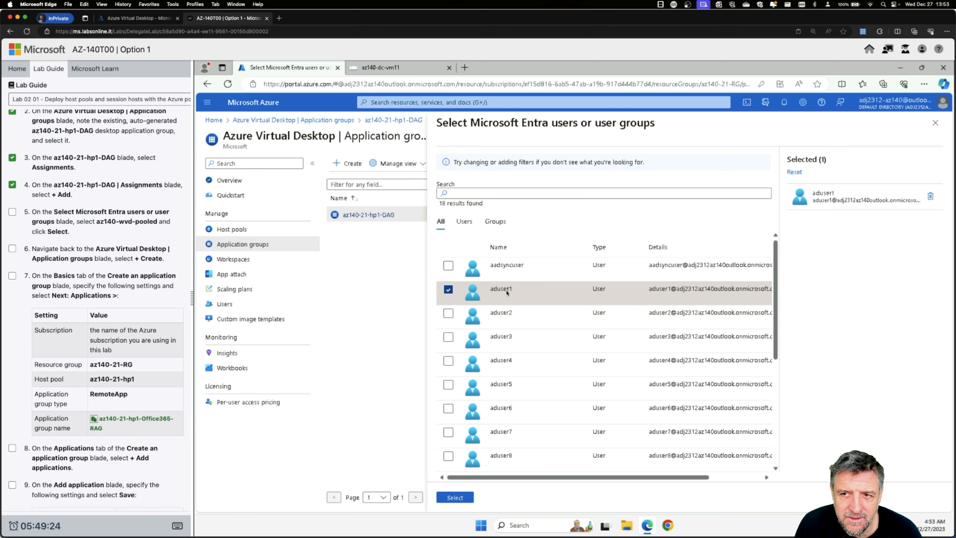
pyautogui.click(463, 500)
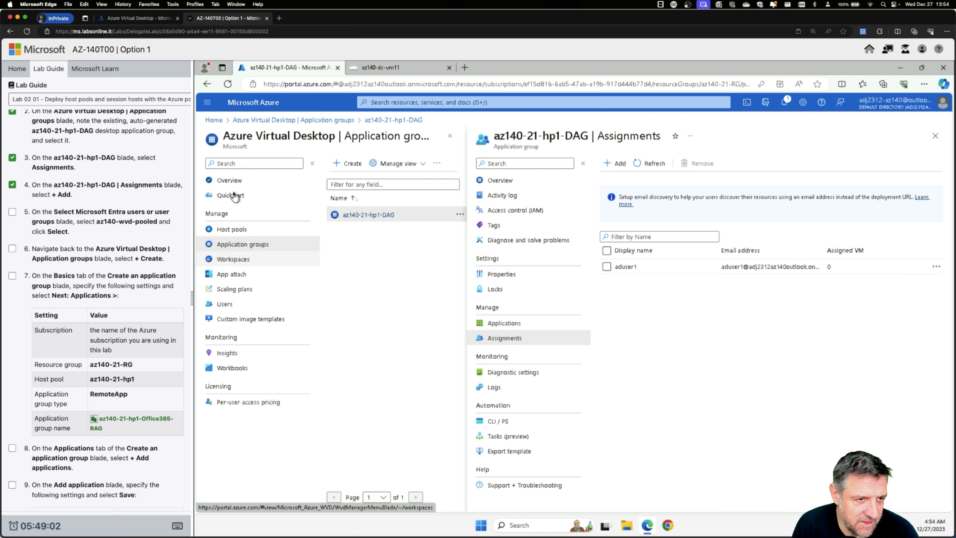
# Assign the Microsoft Entra group az140-wvd-pooled to the az140-21-hp1-DAG application group
pyautogui.click(606, 163)
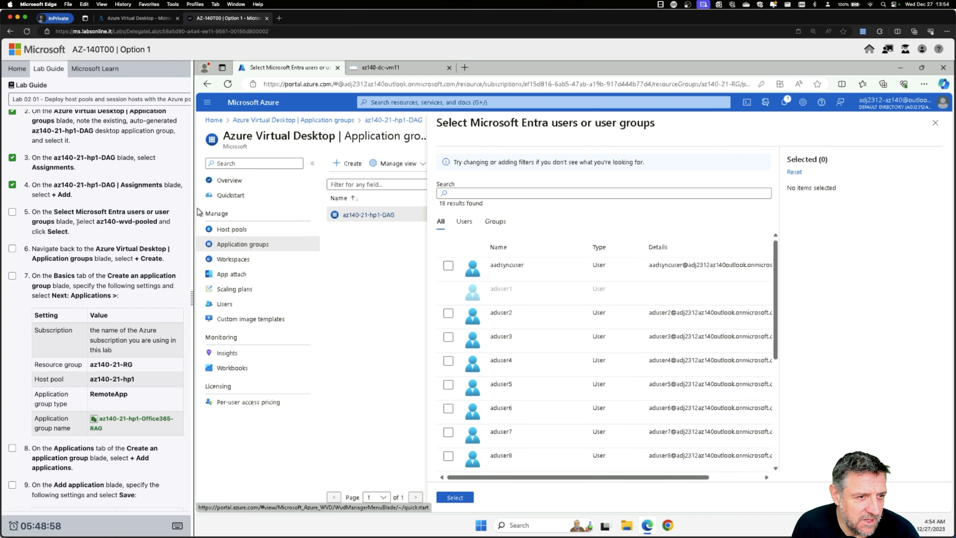
pyautogui.scroll(1, 78, 213)
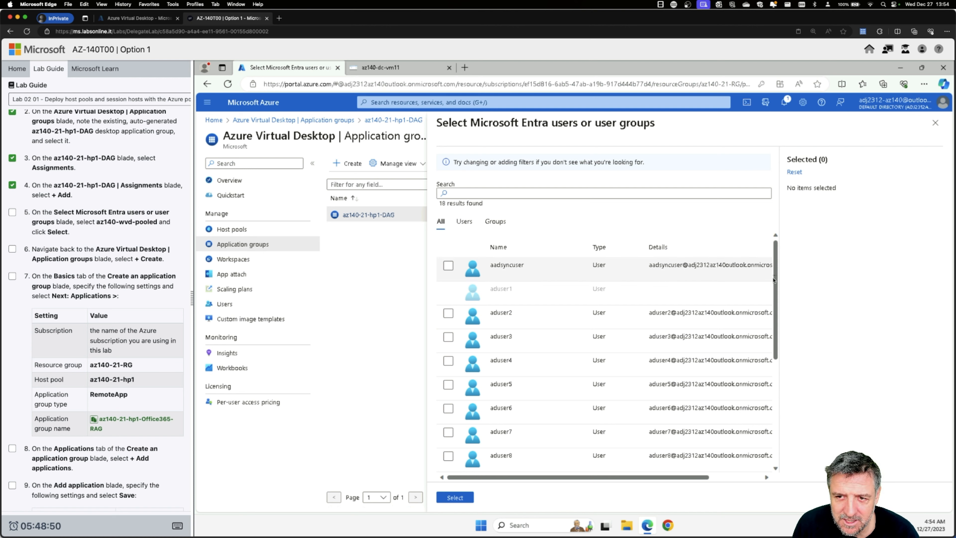
pyautogui.moveTo(776, 281); pyautogui.dragTo(777, 382)
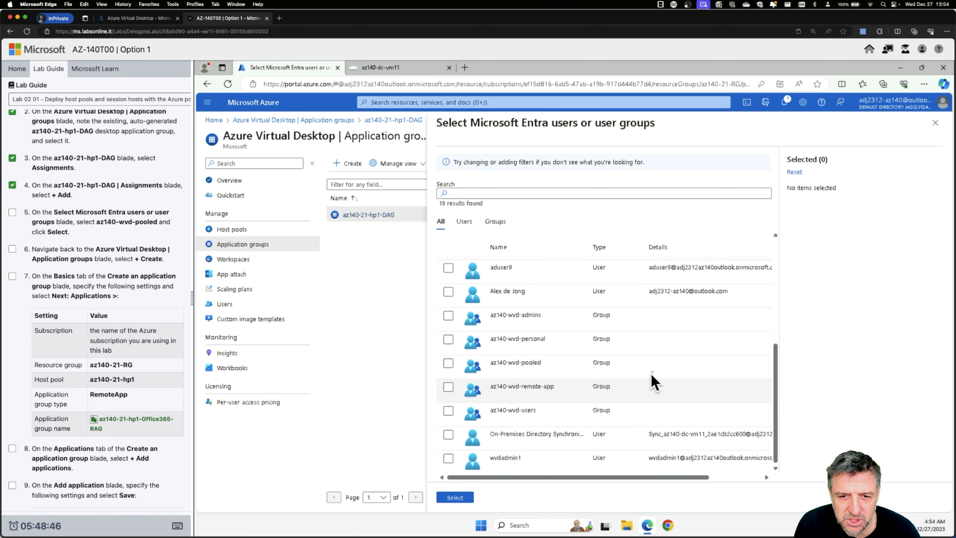
pyautogui.click(449, 364)
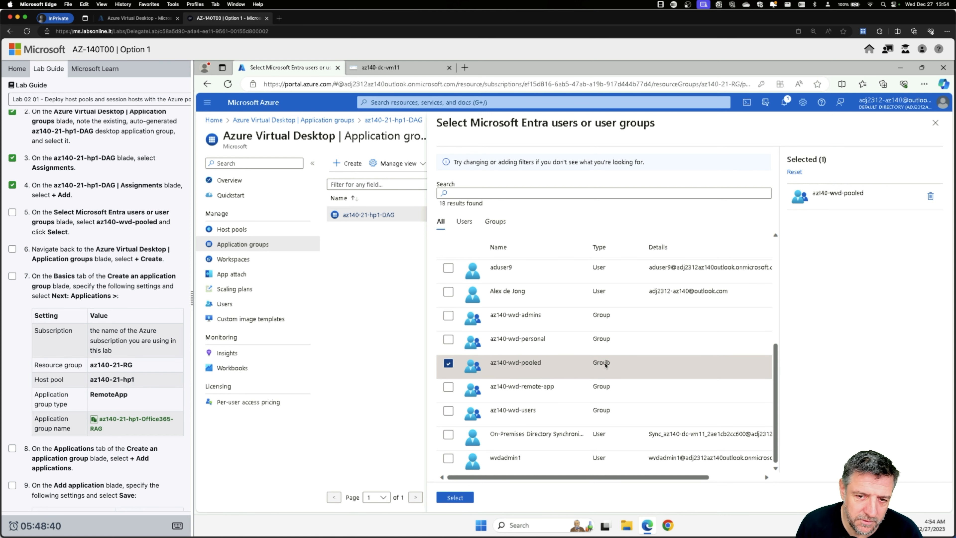
pyautogui.click(455, 498)
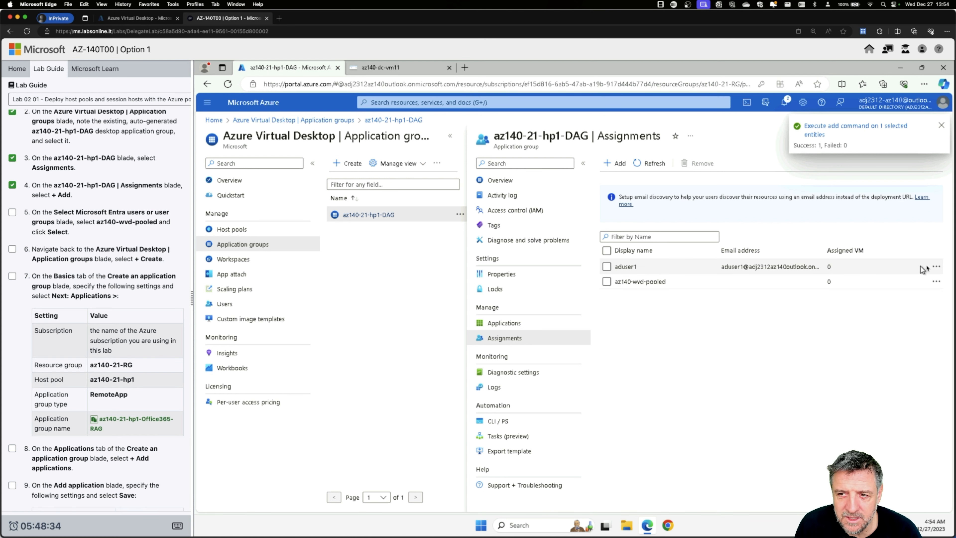
# Remove the aduser1 assignment from az140-21-hp1-DAG, confirm the removal and refresh the assignments list
pyautogui.click(936, 266)
pyautogui.click(865, 273)
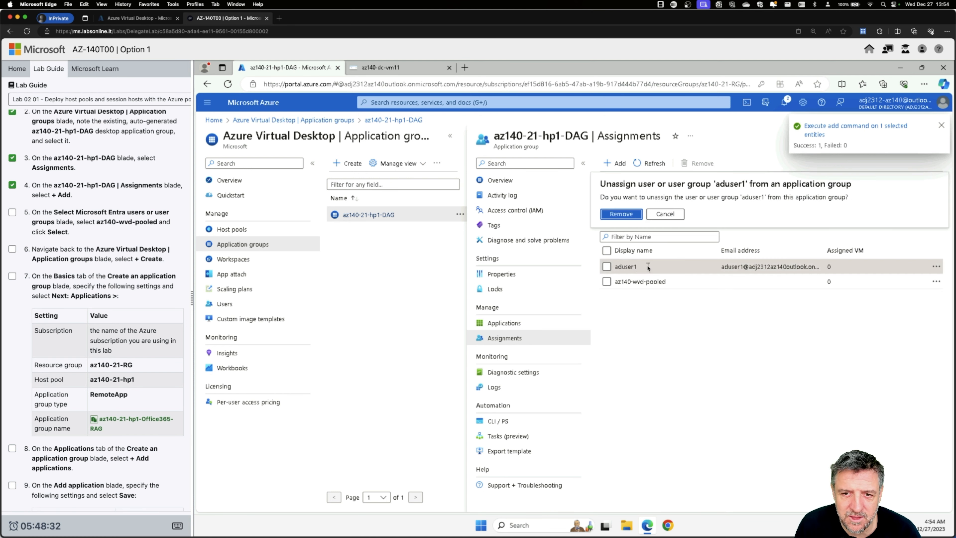
pyautogui.click(615, 213)
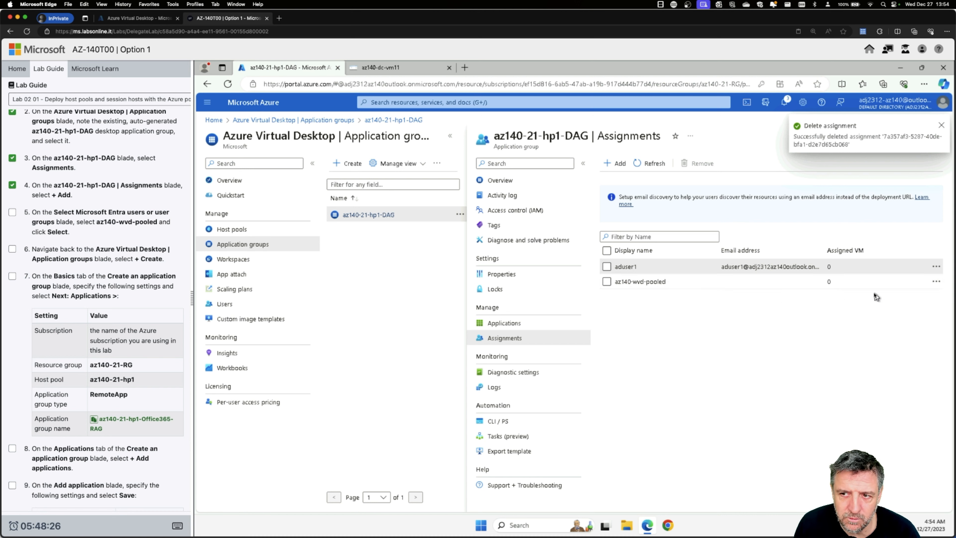
pyautogui.click(942, 127)
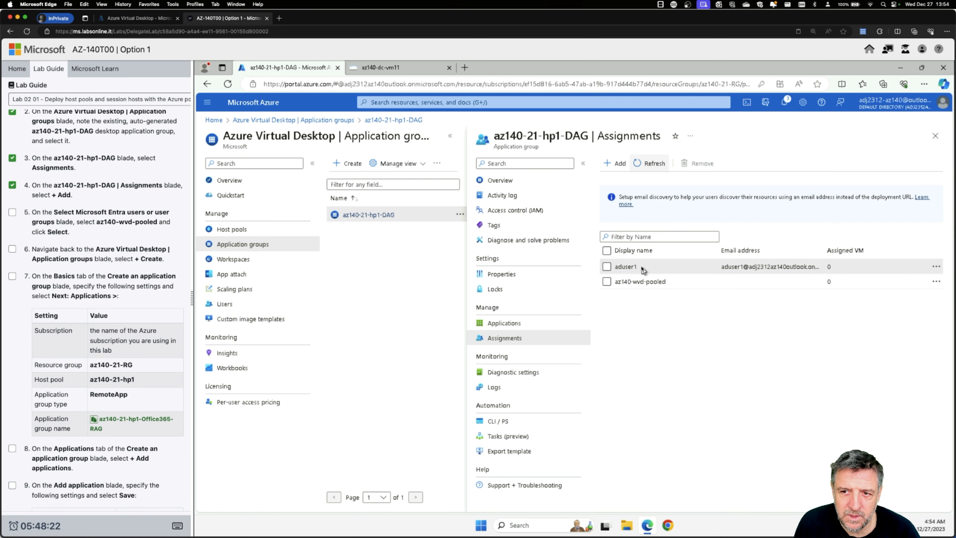
pyautogui.click(654, 164)
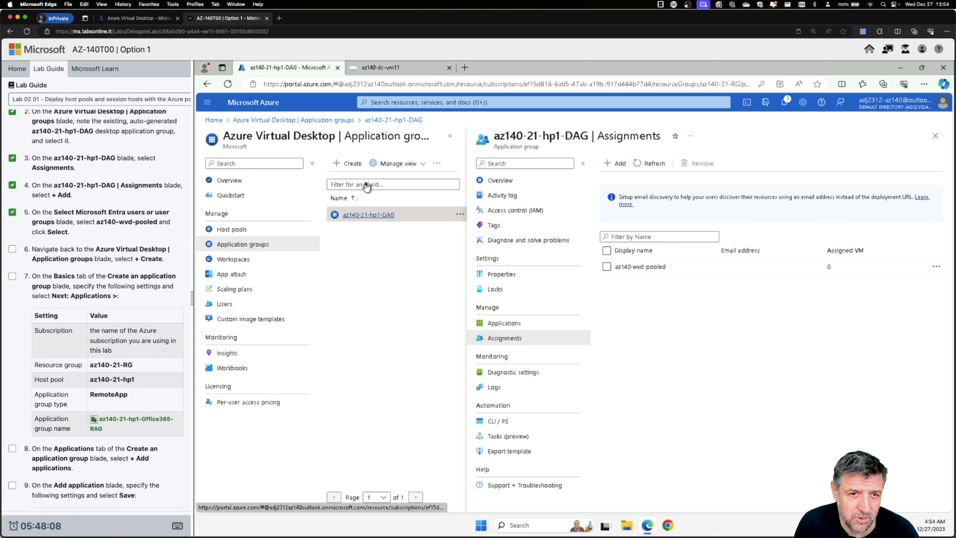
# Start creating a new application group from the Azure Virtual Desktop application groups
pyautogui.click(348, 164)
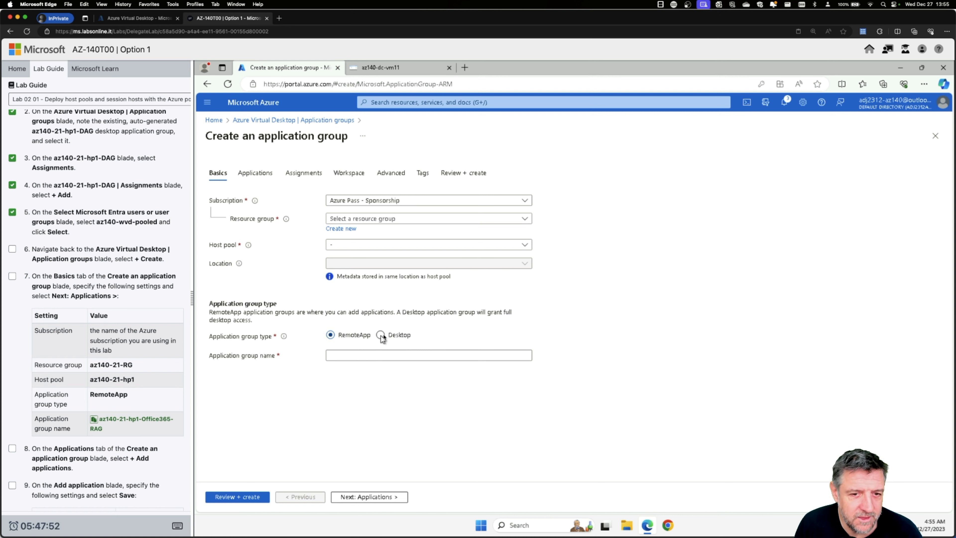
# Set the new application group's resource group to az140-21-RG and its host pool to az140-21-hp1
pyautogui.click(388, 338)
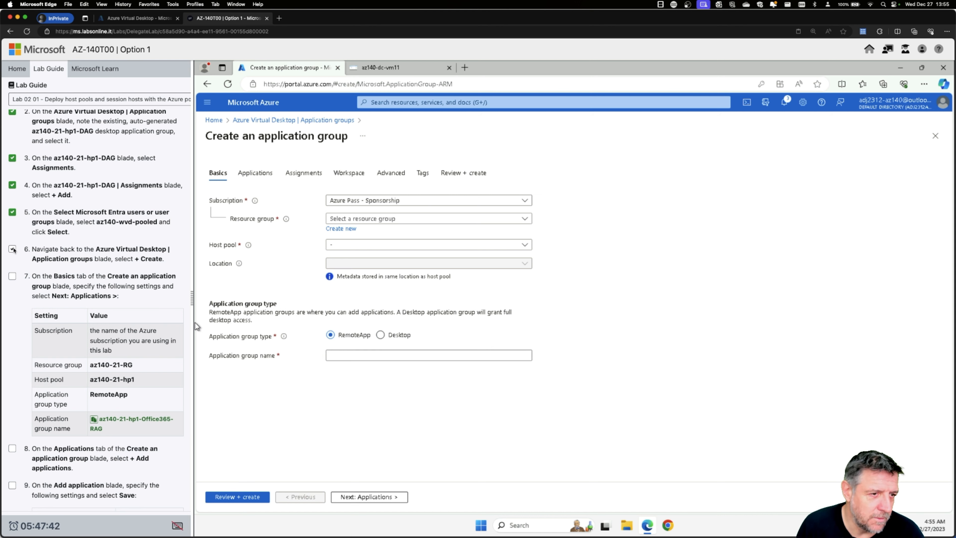
pyautogui.scroll(-5, 75, 264)
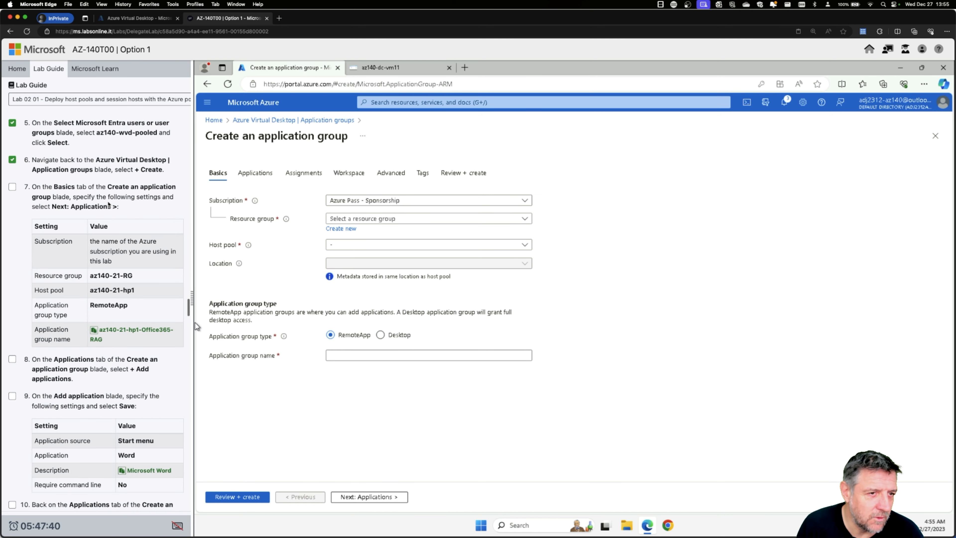
pyautogui.scroll(-2, 58, 186)
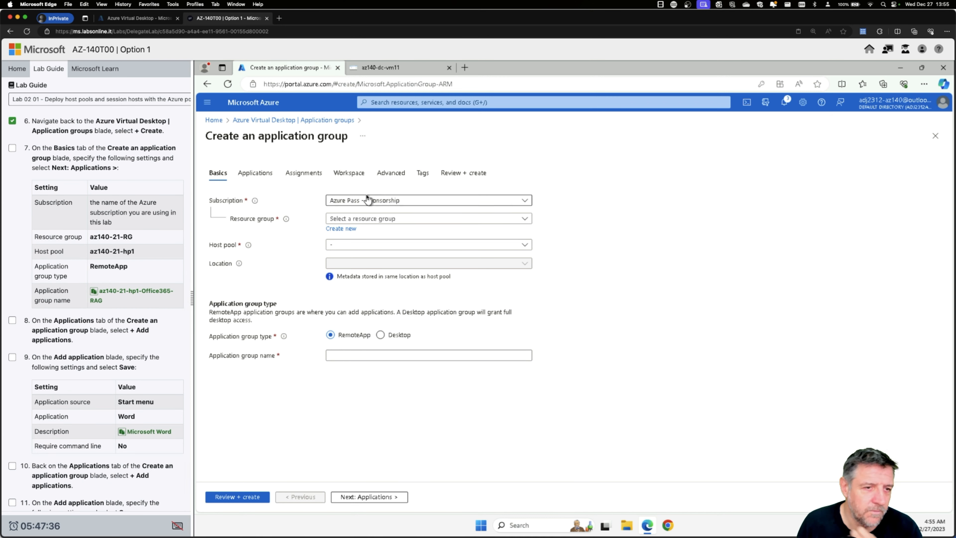
pyautogui.click(372, 219)
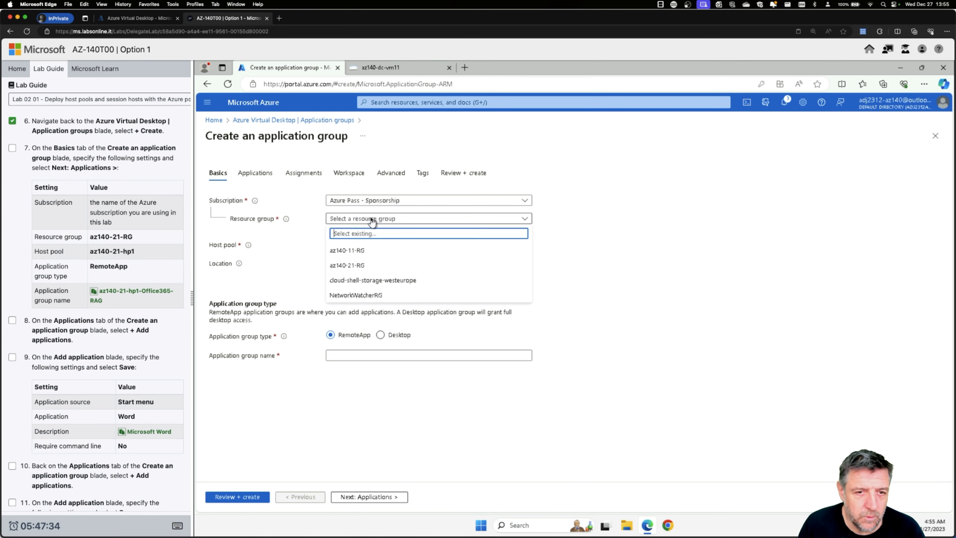
pyautogui.click(346, 265)
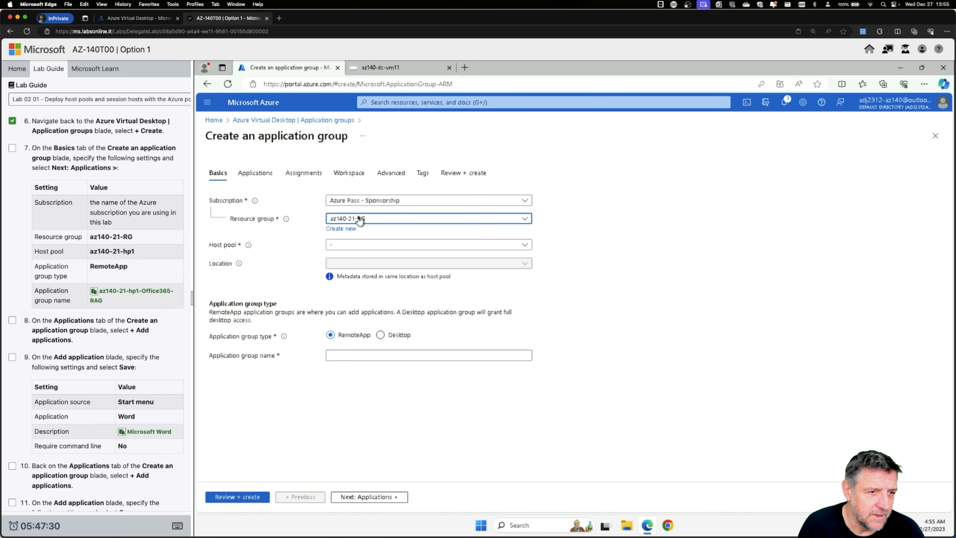
pyautogui.click(362, 245)
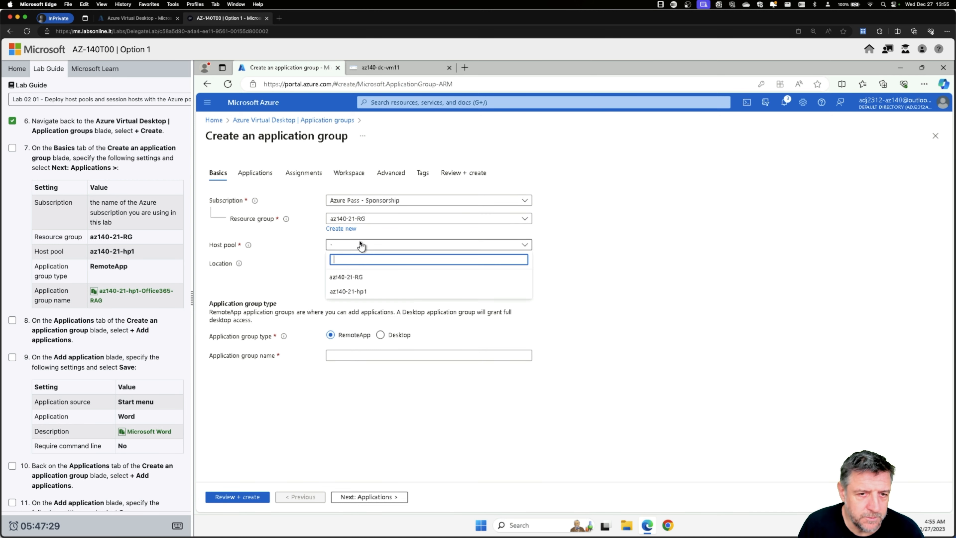
pyautogui.click(350, 291)
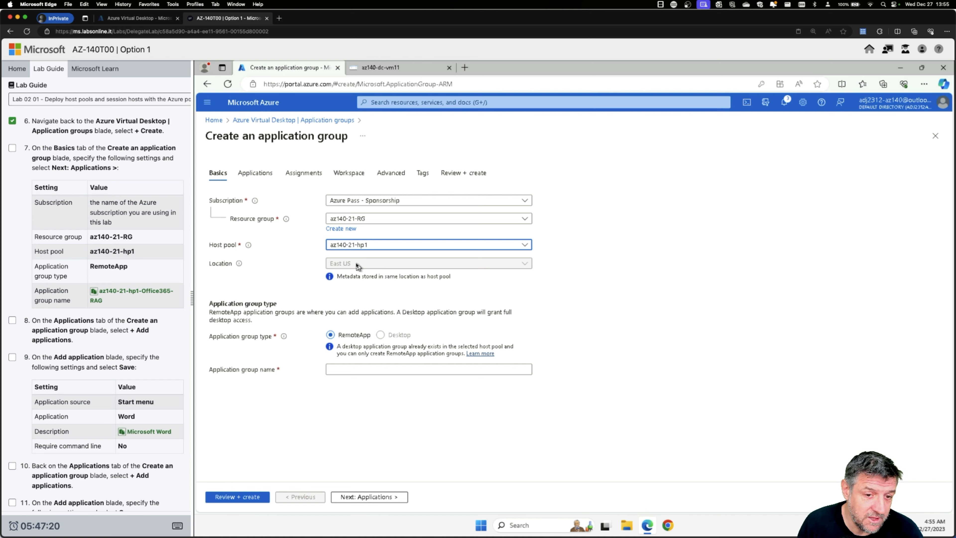
# Name the application group az140-21-hp1-Office365-RAG and proceed to its applications settings
pyautogui.click(343, 368)
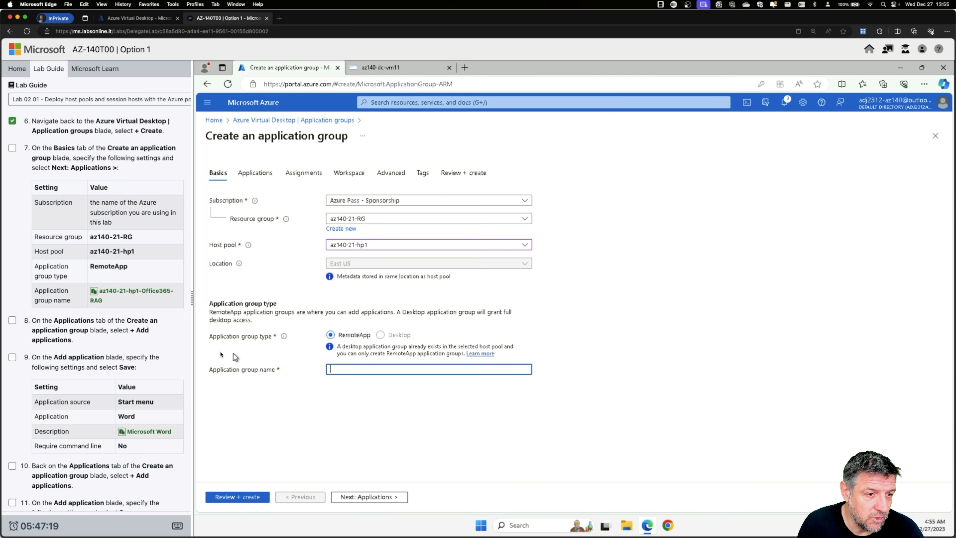
pyautogui.click(124, 293)
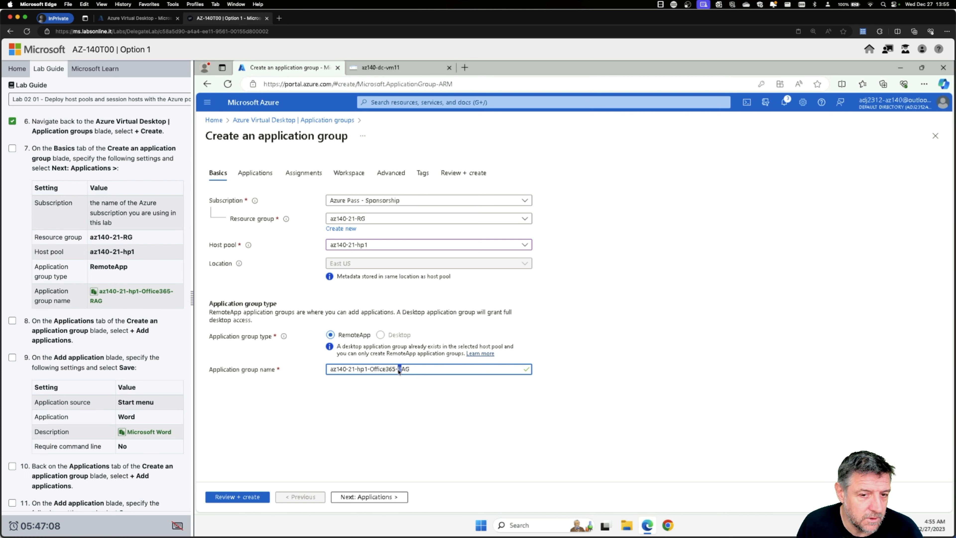
pyautogui.moveTo(404, 370); pyautogui.dragTo(400, 369)
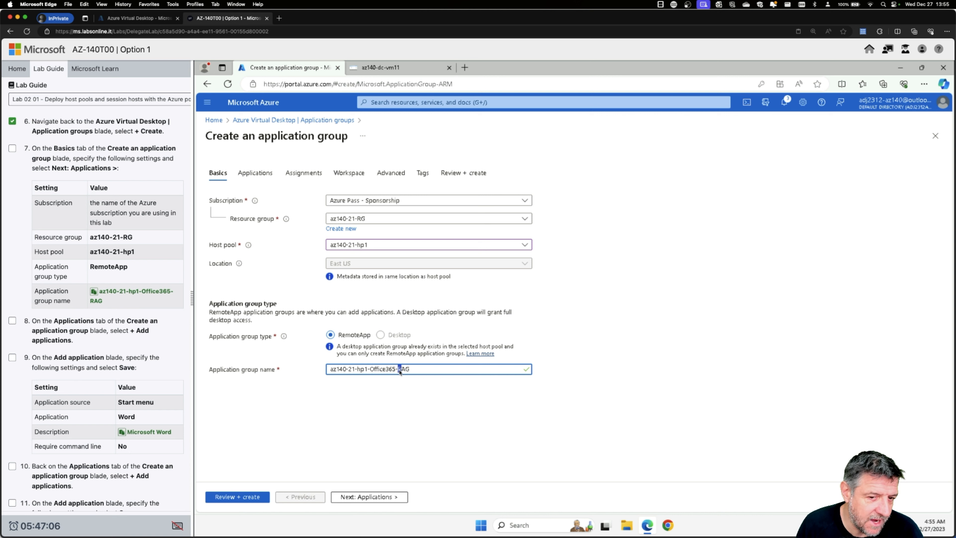
pyautogui.click(399, 393)
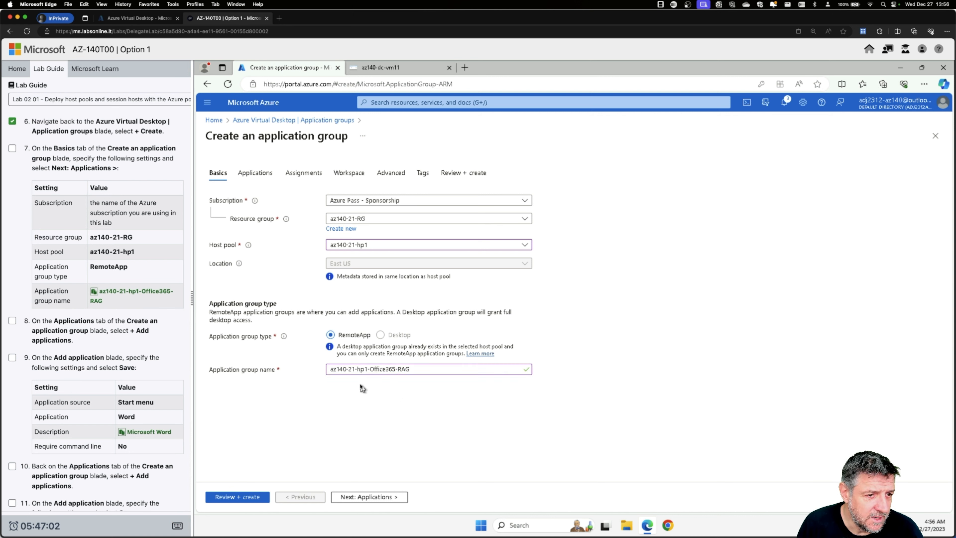
pyautogui.click(377, 496)
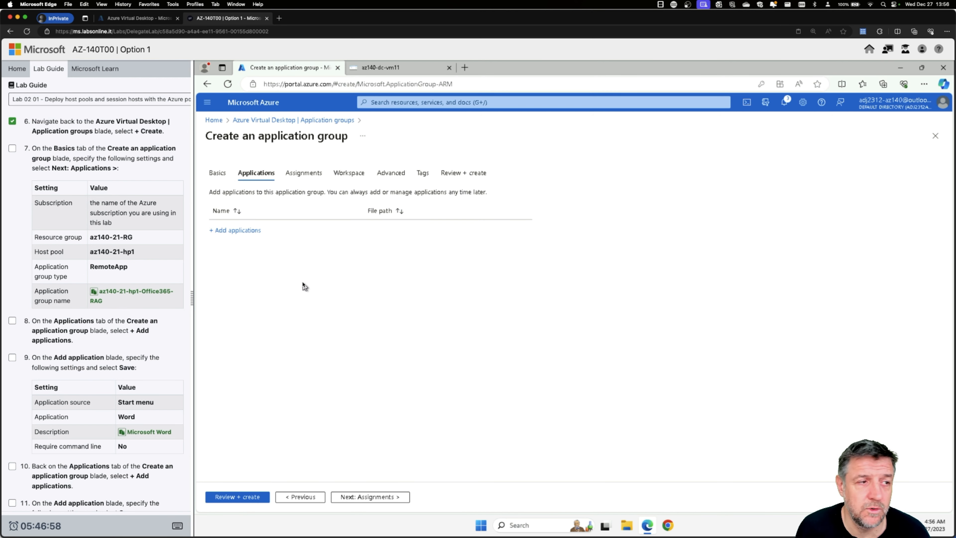
# Set up a new Start menu application entry for Word with the description Microsoft Word and no required command line
pyautogui.click(241, 231)
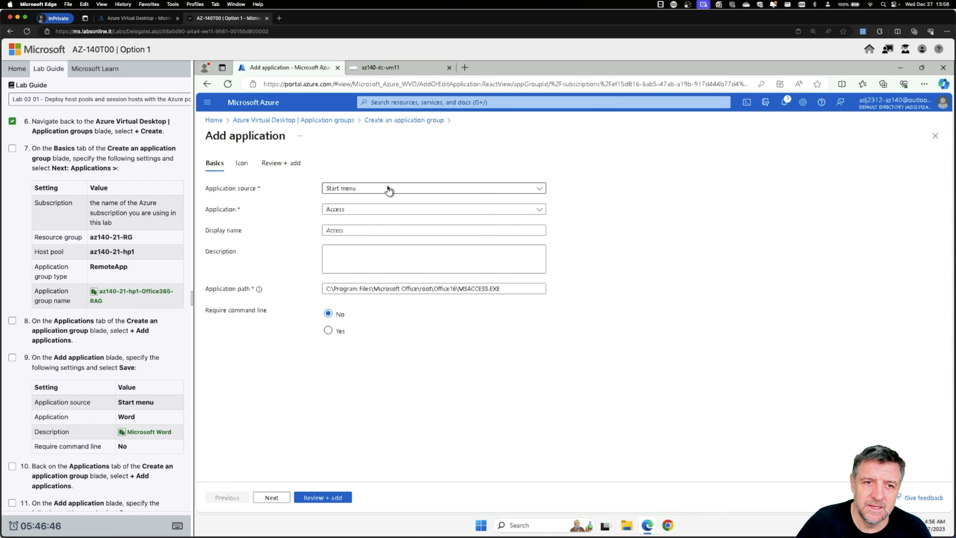
pyautogui.click(362, 210)
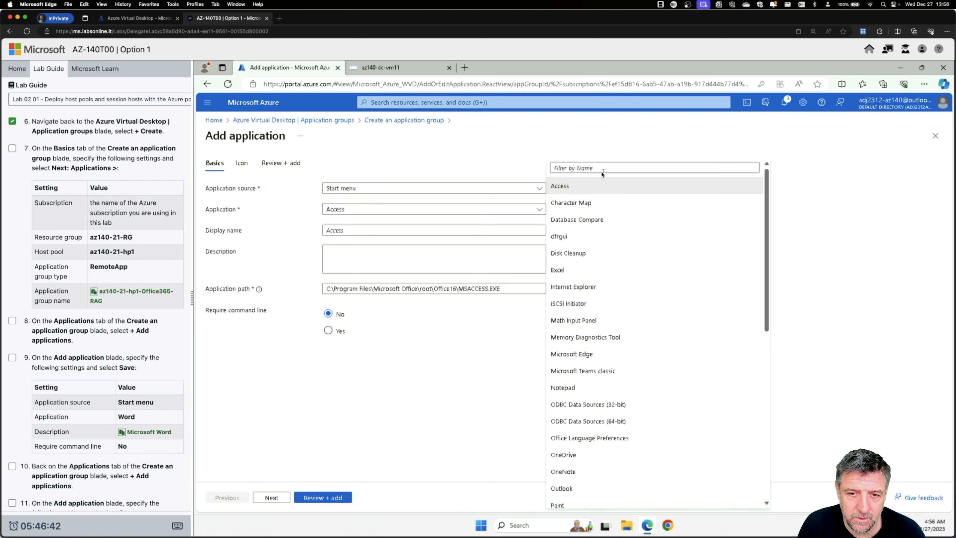
pyautogui.scroll(-10, 591, 350)
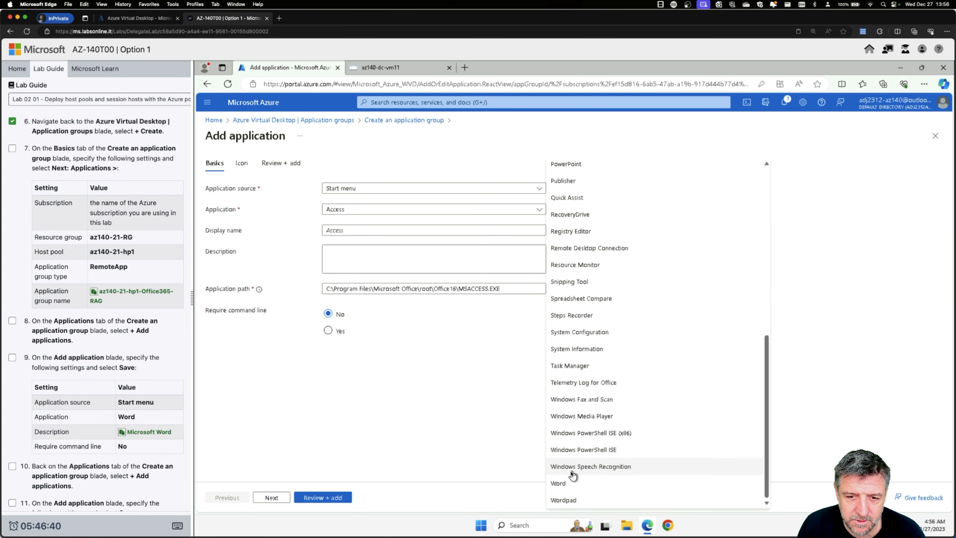
pyautogui.click(558, 483)
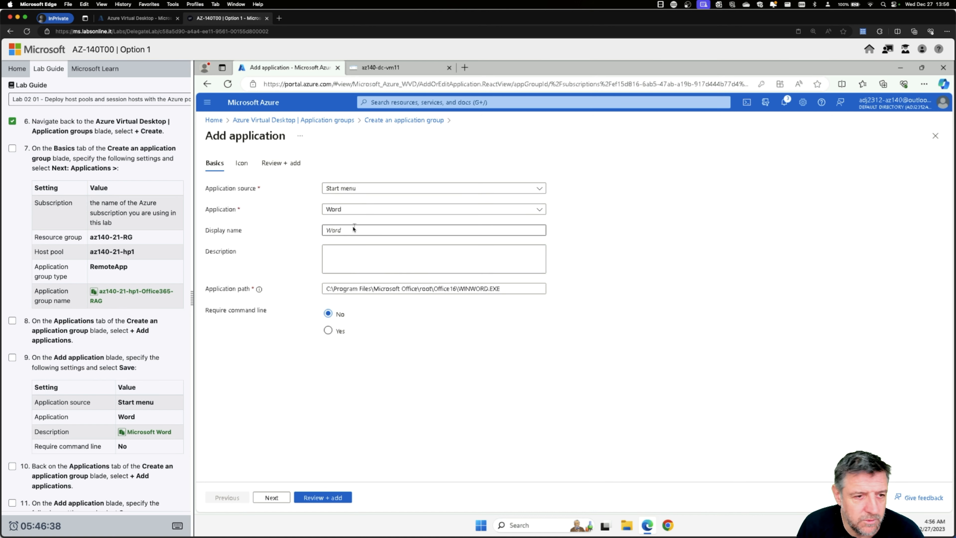
pyautogui.click(323, 230)
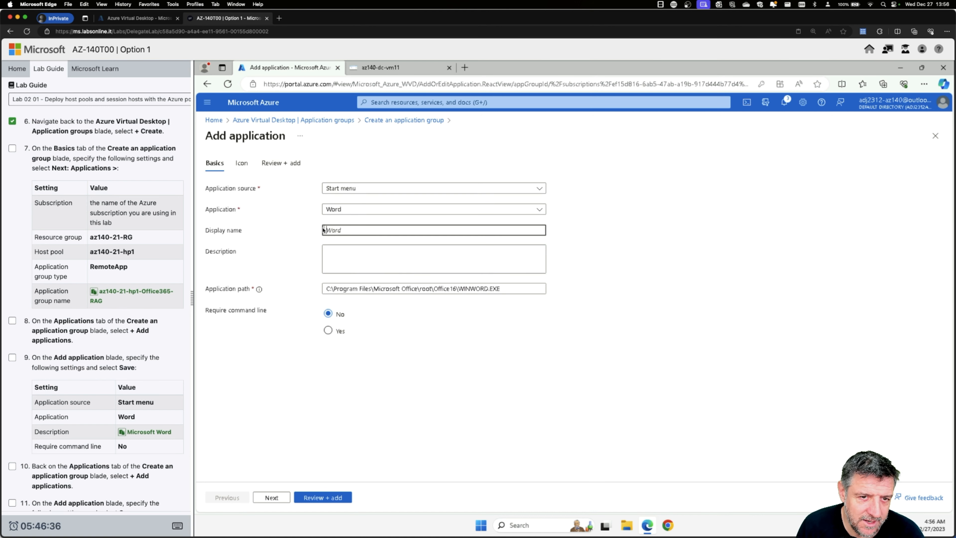
pyautogui.click(342, 250)
pyautogui.click(149, 431)
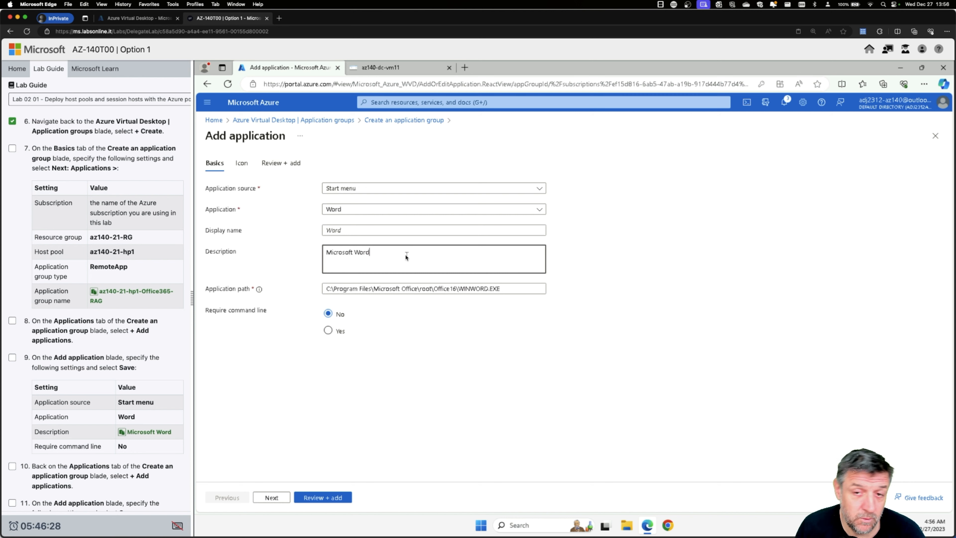
pyautogui.click(420, 330)
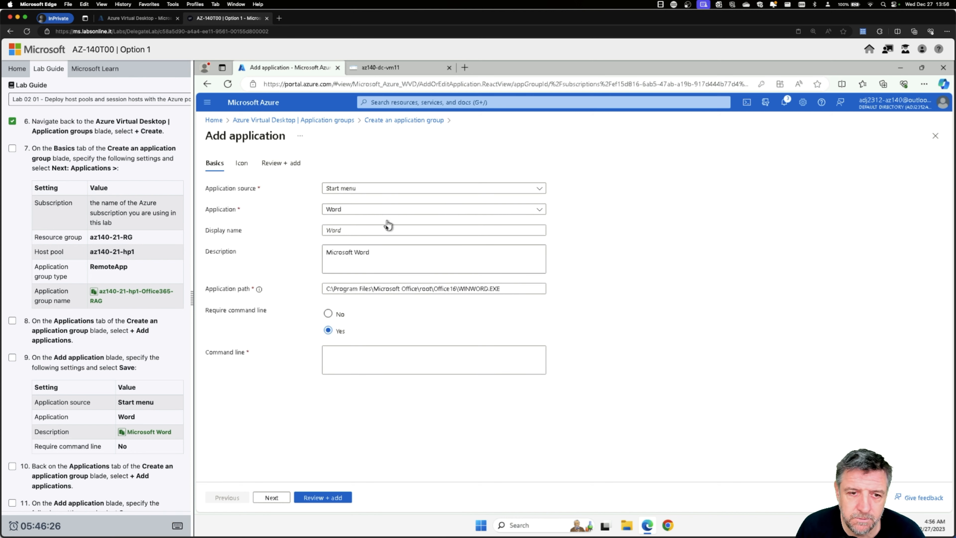
pyautogui.click(328, 313)
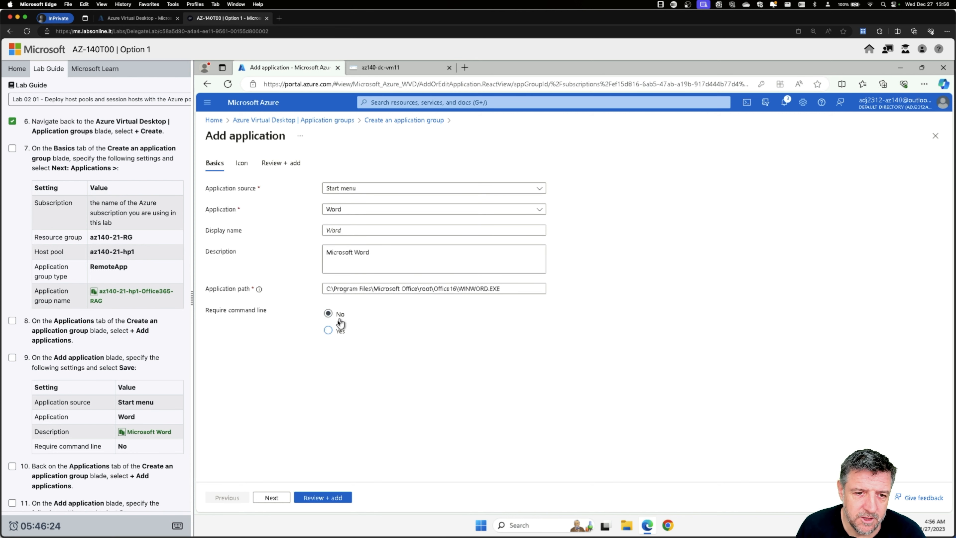
# Keep the default icon settings, review the Word entry and add it to the application group
pyautogui.click(271, 497)
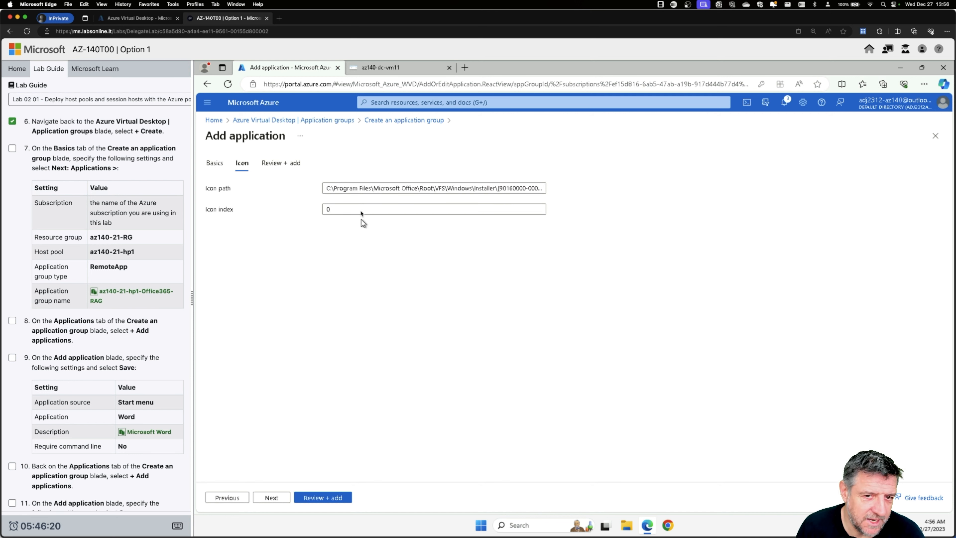
pyautogui.scroll(-4, 124, 339)
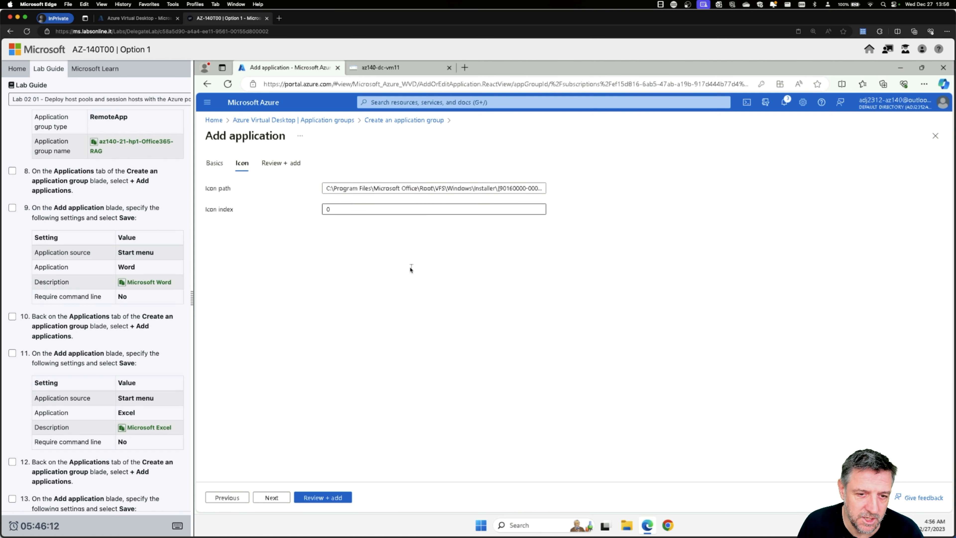
pyautogui.click(324, 497)
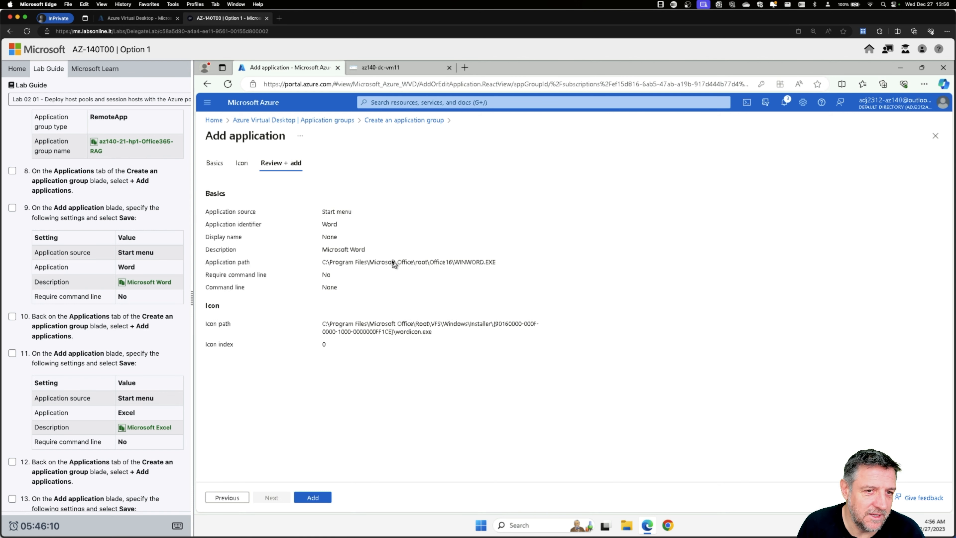
pyautogui.click(312, 497)
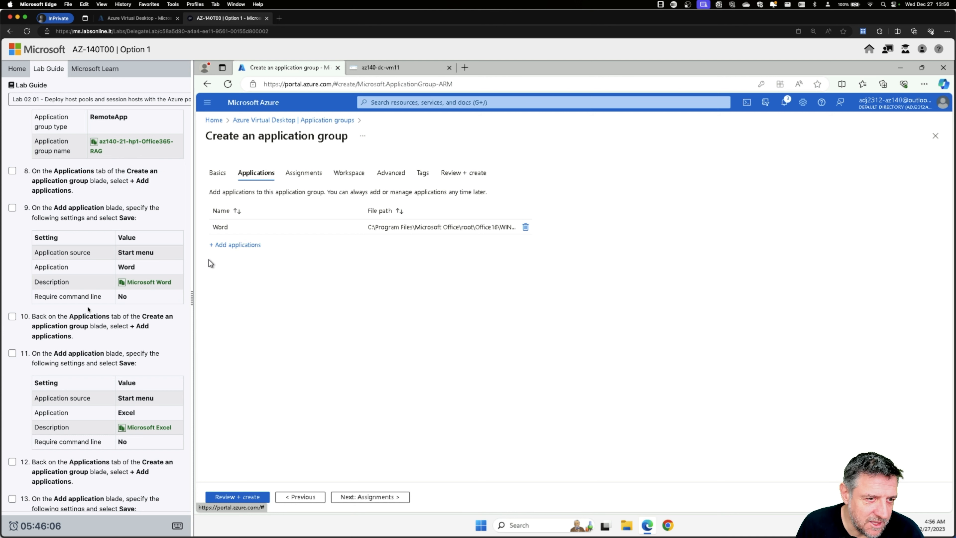
# Mark steps 10 to 13 of the lab guide as completed
pyautogui.scroll(-2, 86, 292)
pyautogui.click(12, 283)
pyautogui.scroll(-8, 130, 290)
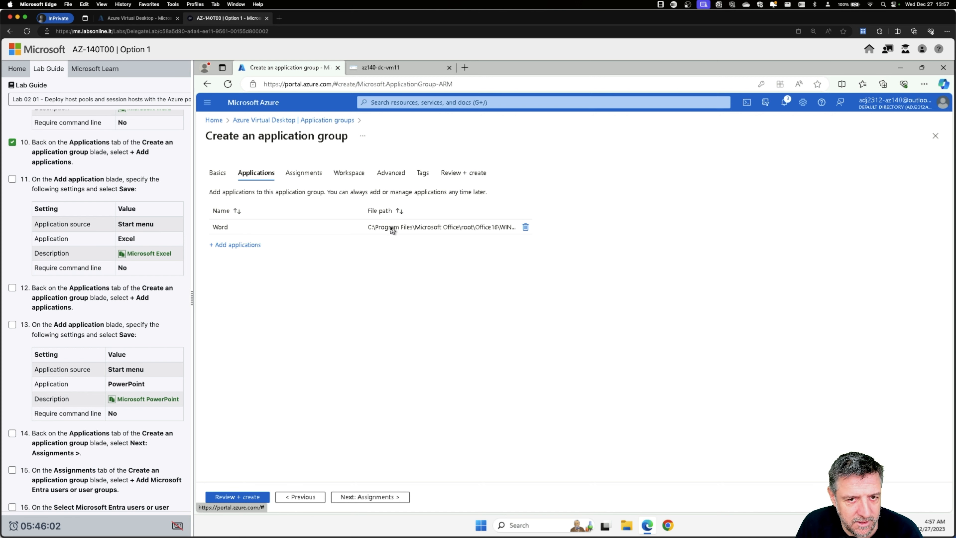
pyautogui.scroll(-2, 143, 236)
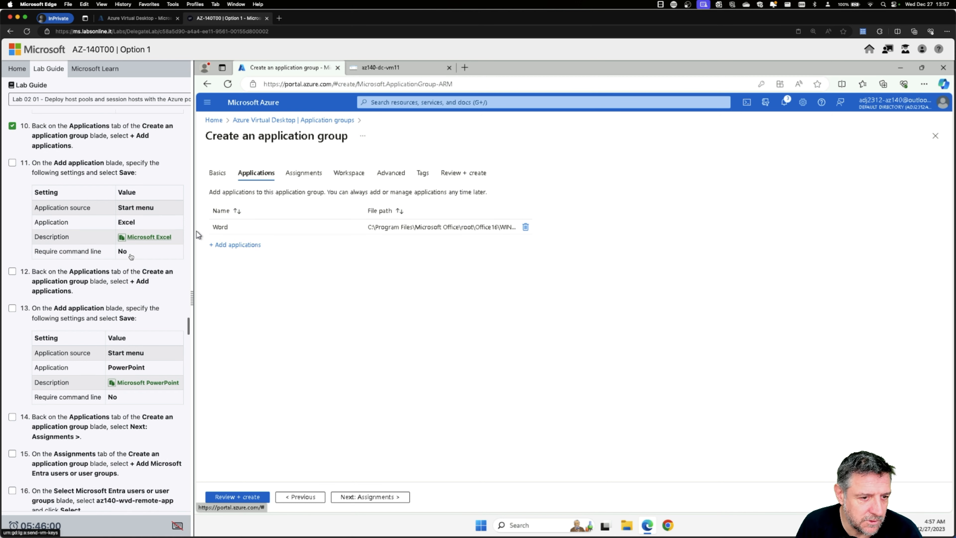
pyautogui.scroll(-2, 143, 237)
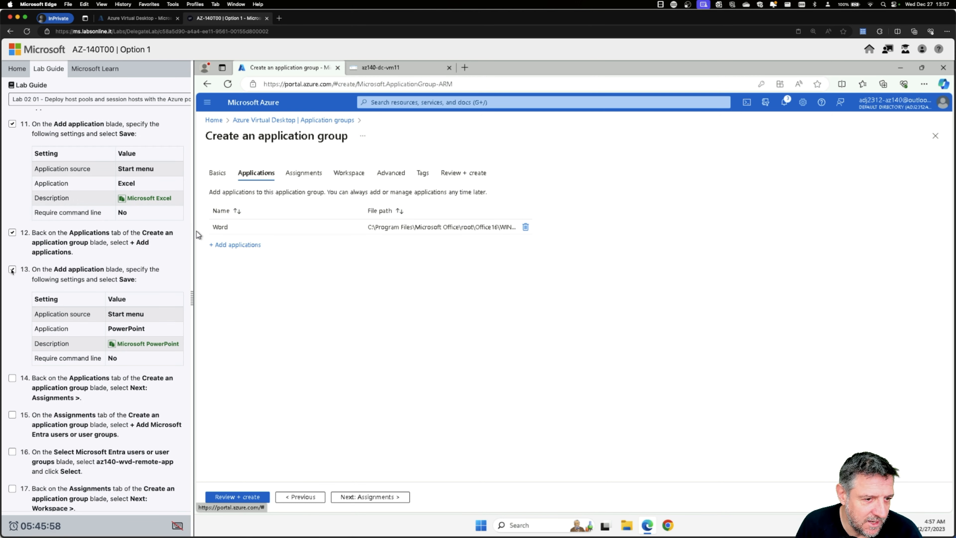
# Add Excel from the Start menu source to the application group with the description Microsoft Excel
pyautogui.click(237, 245)
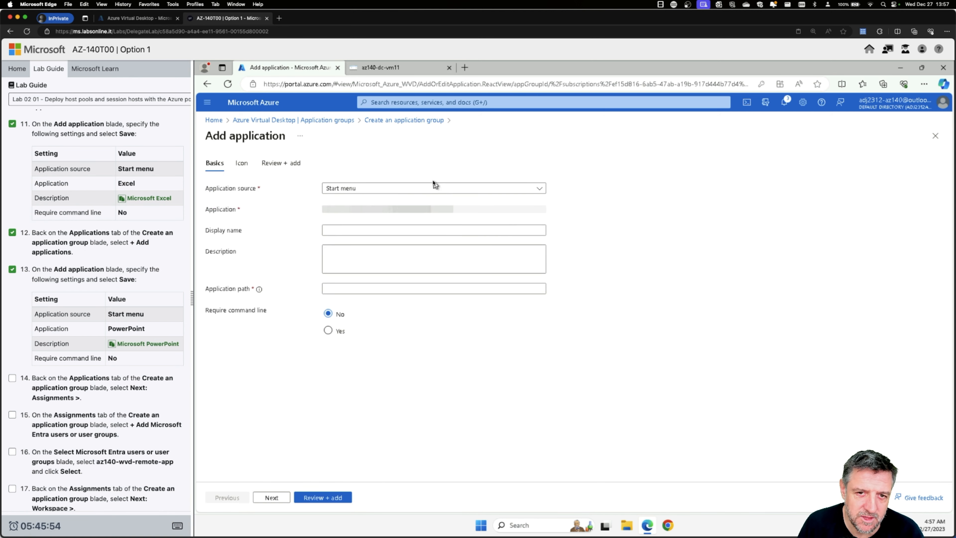
pyautogui.click(374, 210)
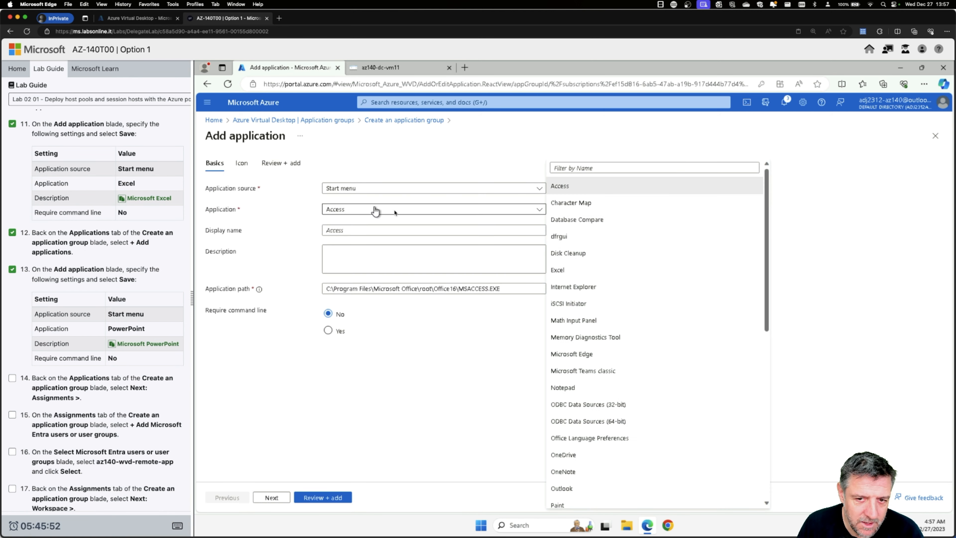
pyautogui.click(558, 270)
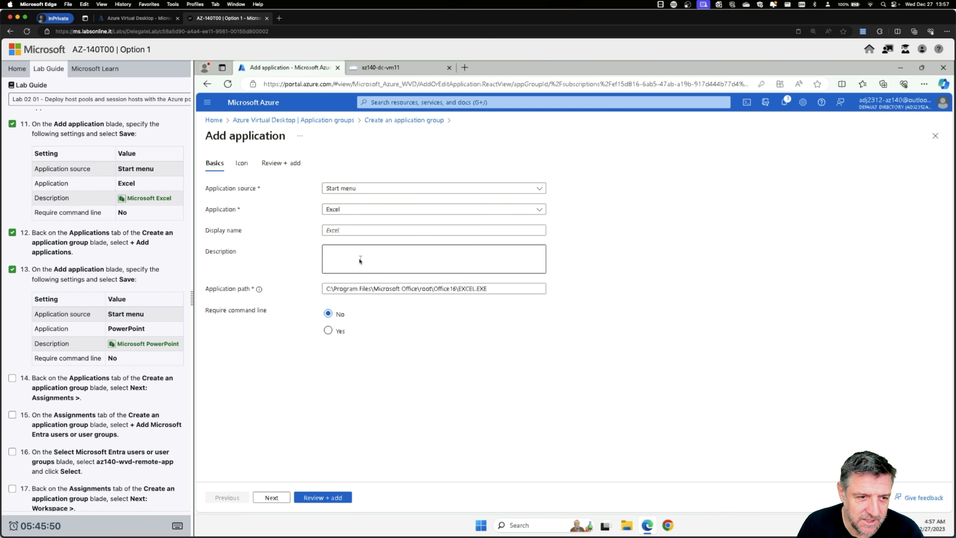
pyautogui.click(351, 259)
pyautogui.write('Microsoft Excel')
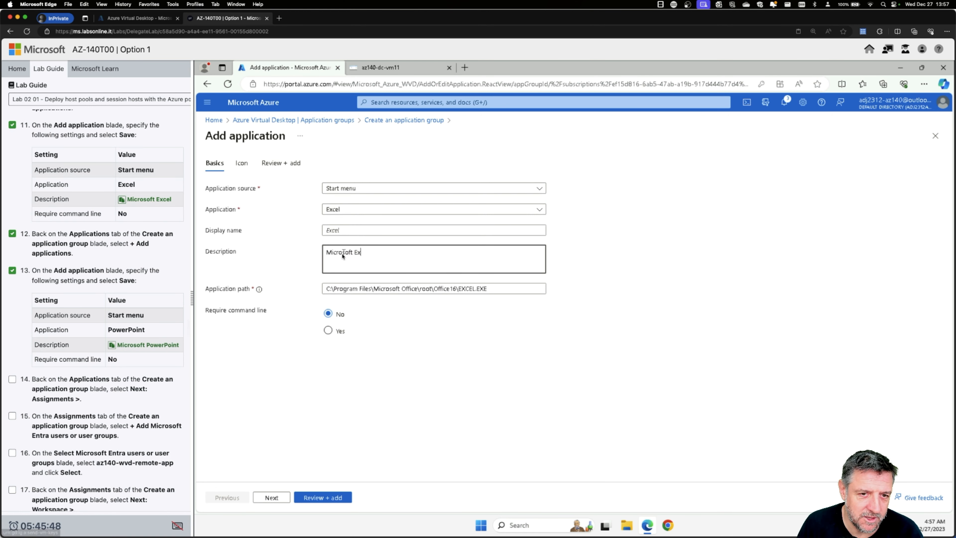
pyautogui.click(336, 502)
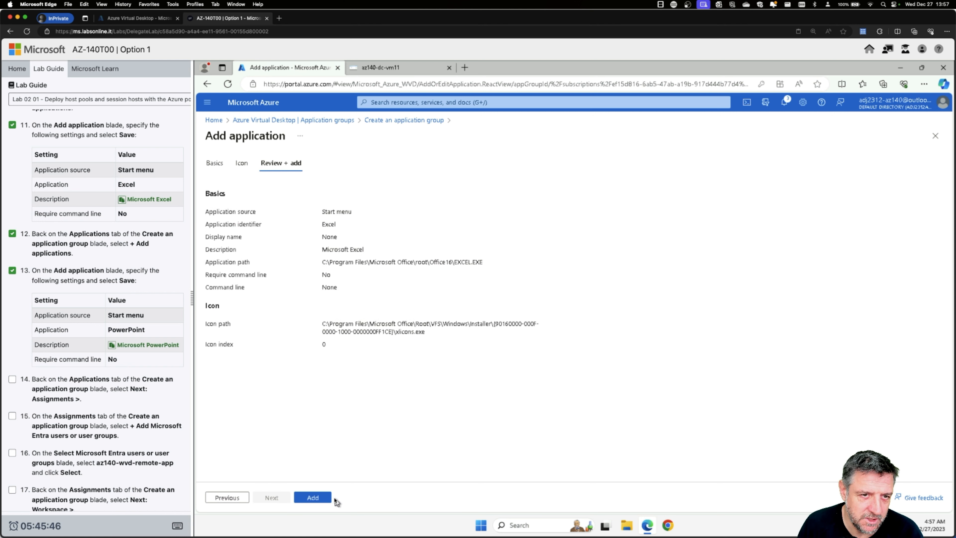
pyautogui.click(325, 499)
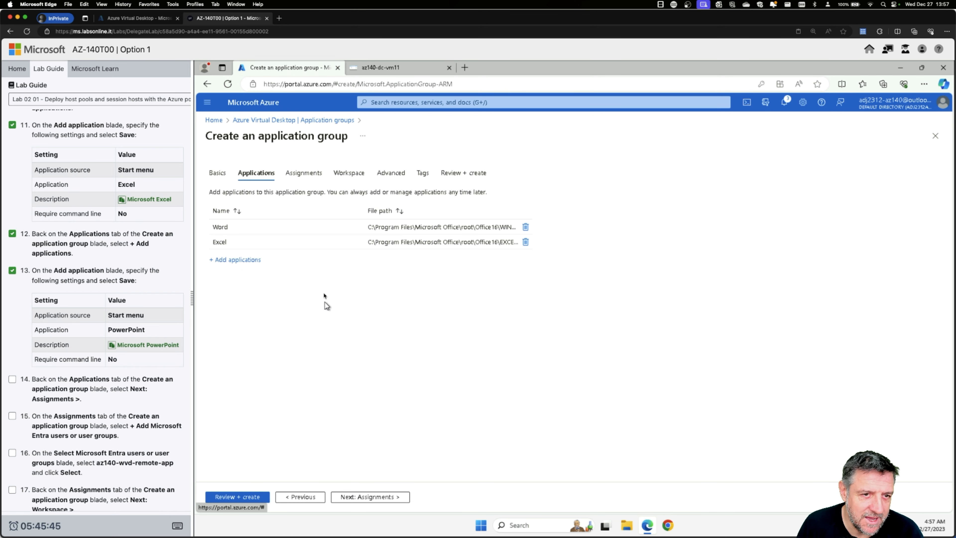
# Add PowerPoint from the Start menu source to the application group with the description Microsoft PowerPoint and no required command line
pyautogui.click(233, 259)
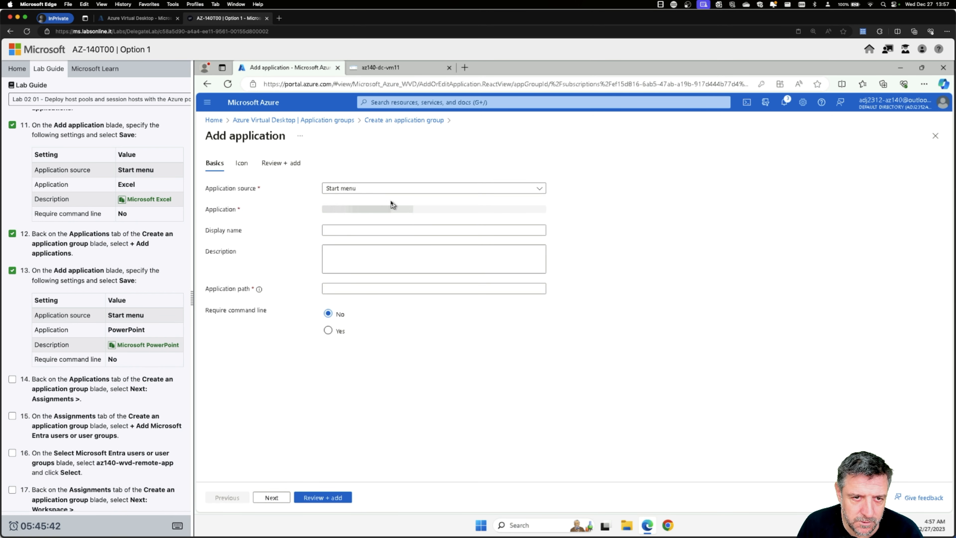
pyautogui.click(372, 210)
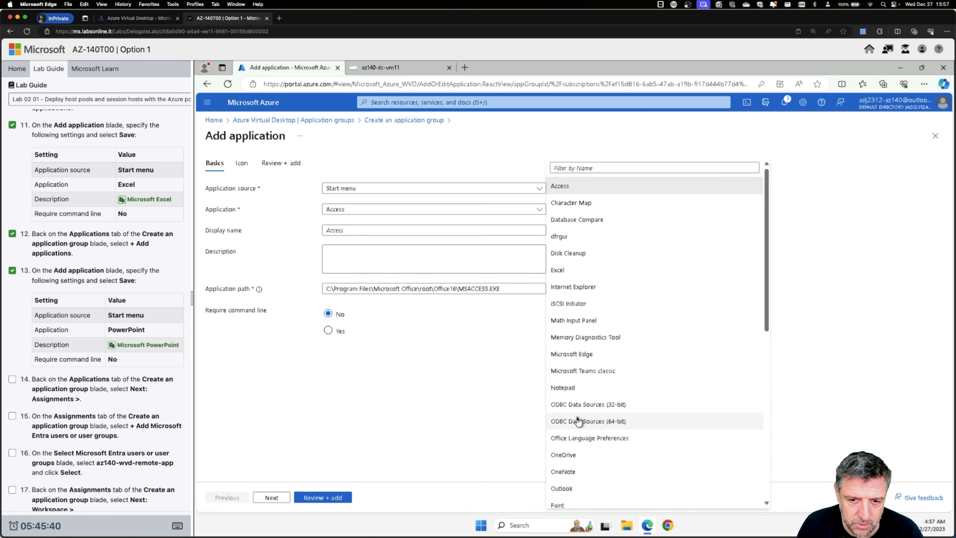
pyautogui.scroll(-5, 576, 421)
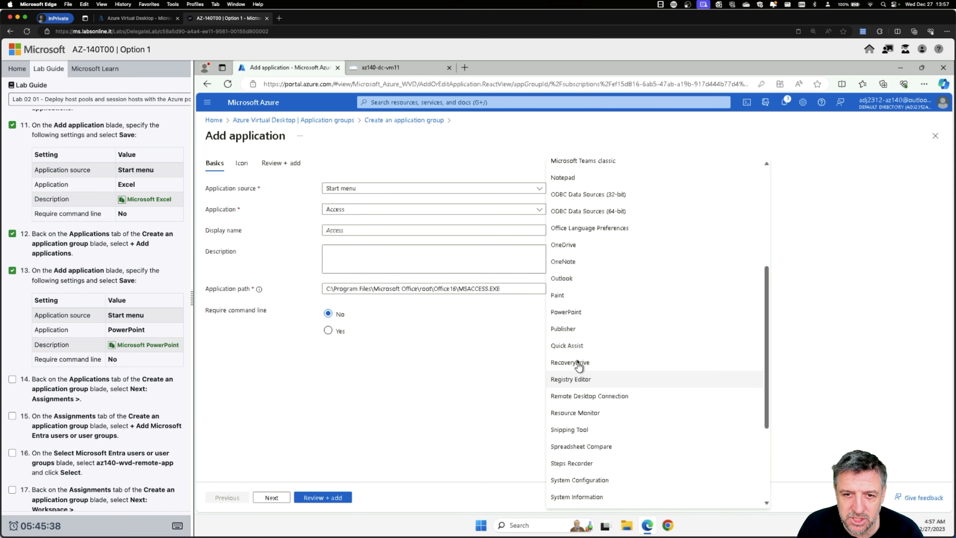
pyautogui.click(571, 312)
pyautogui.click(349, 258)
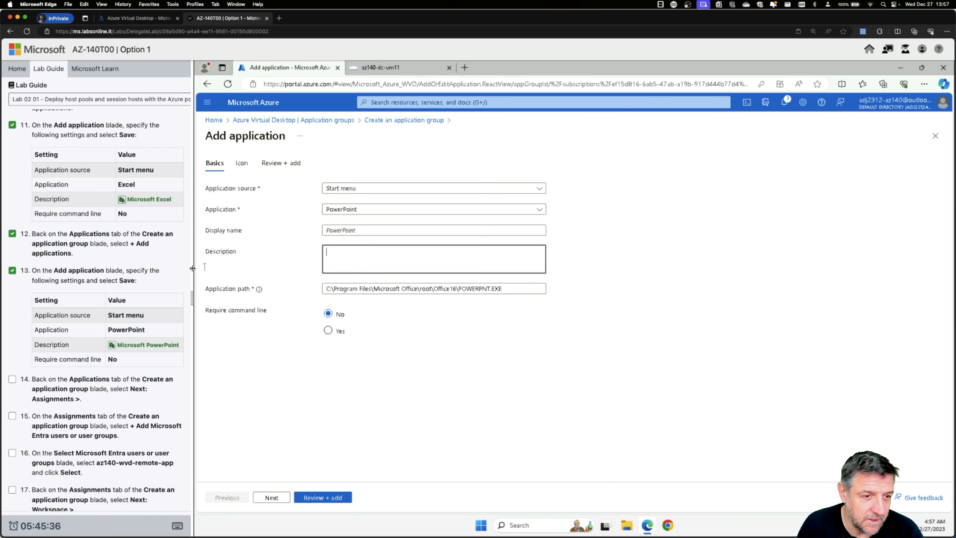
pyautogui.click(141, 346)
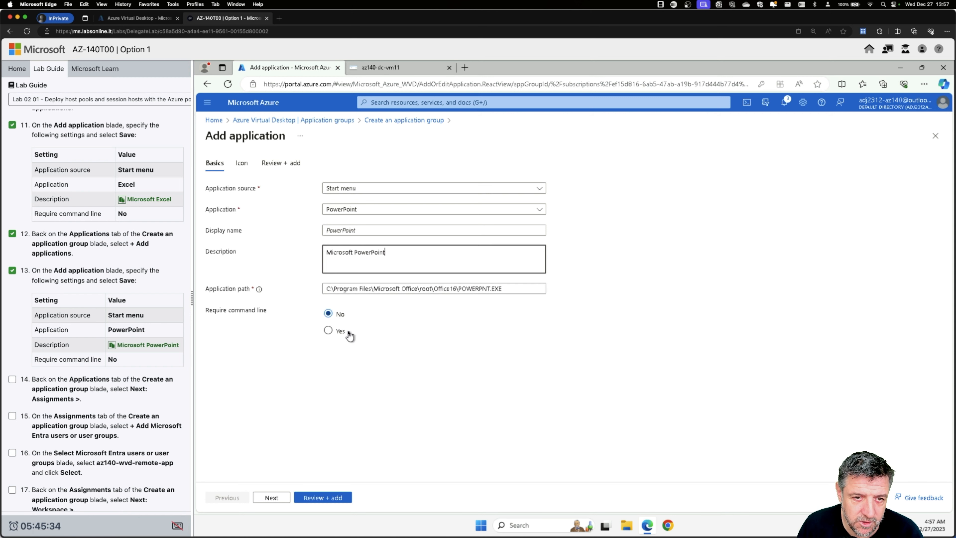
pyautogui.click(318, 497)
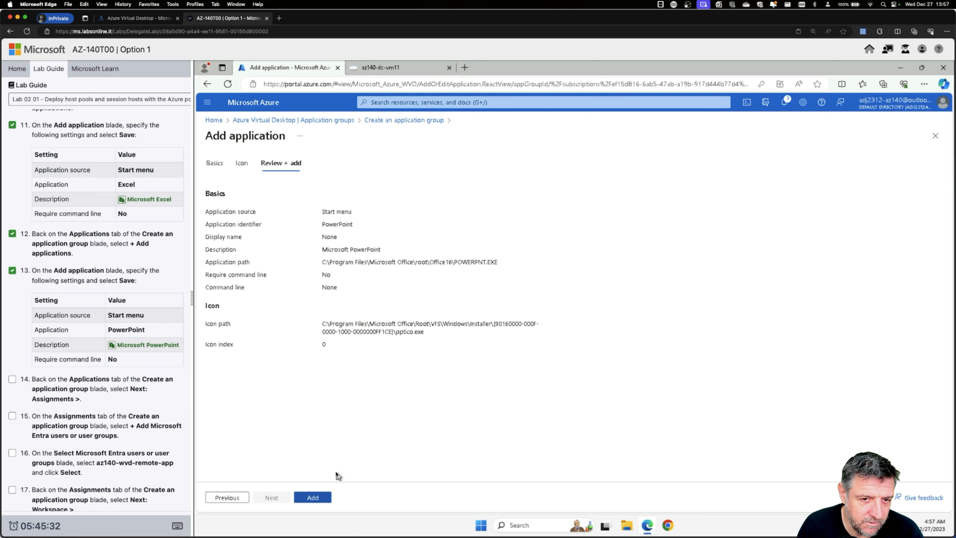
pyautogui.click(311, 498)
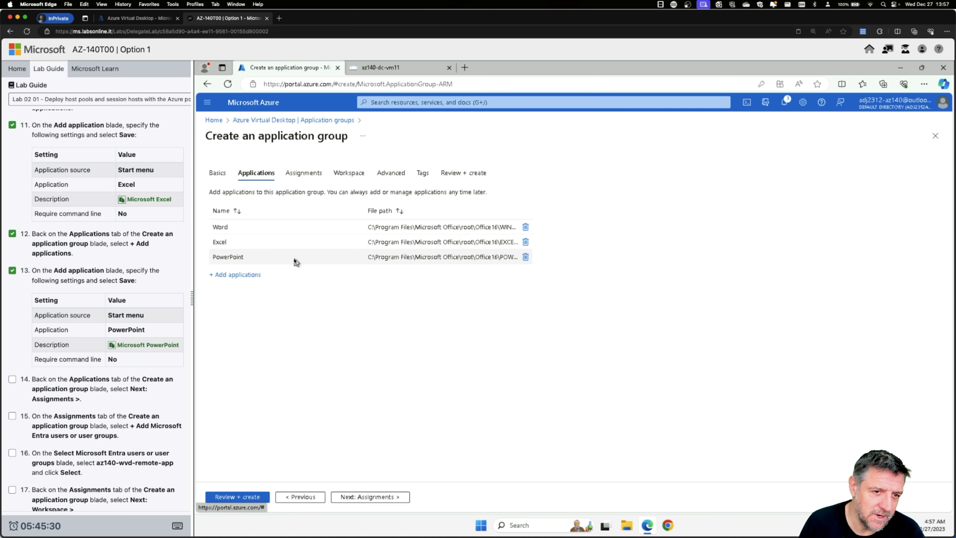
# Assign the Microsoft Entra group az140-wvd-remote-app to the application group
pyautogui.scroll(-3, 180, 350)
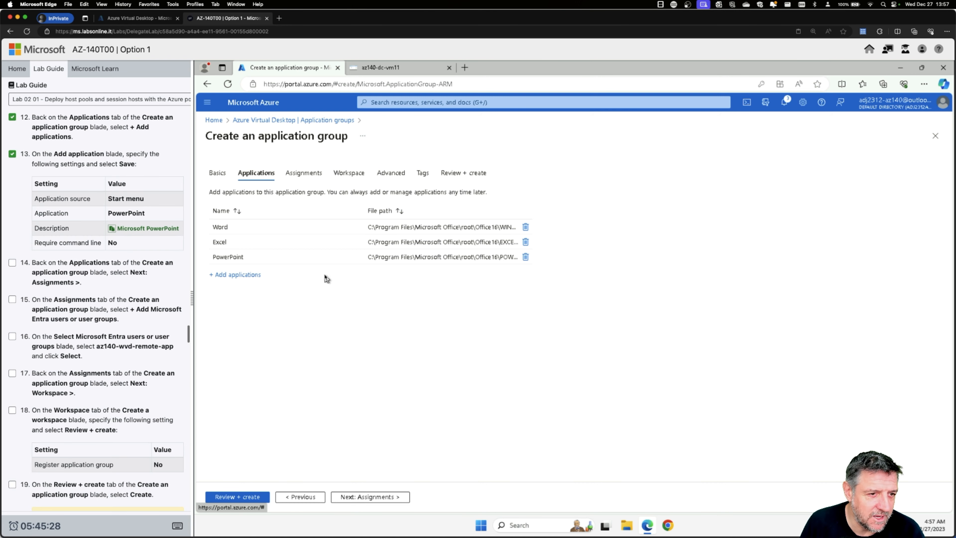
pyautogui.click(373, 497)
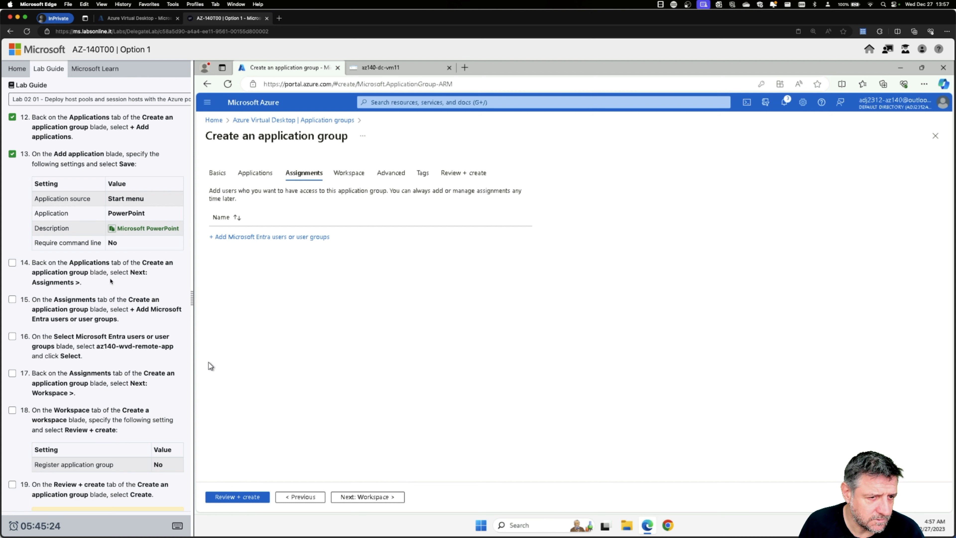
pyautogui.scroll(-2, 95, 275)
pyautogui.scroll(-1, 105, 268)
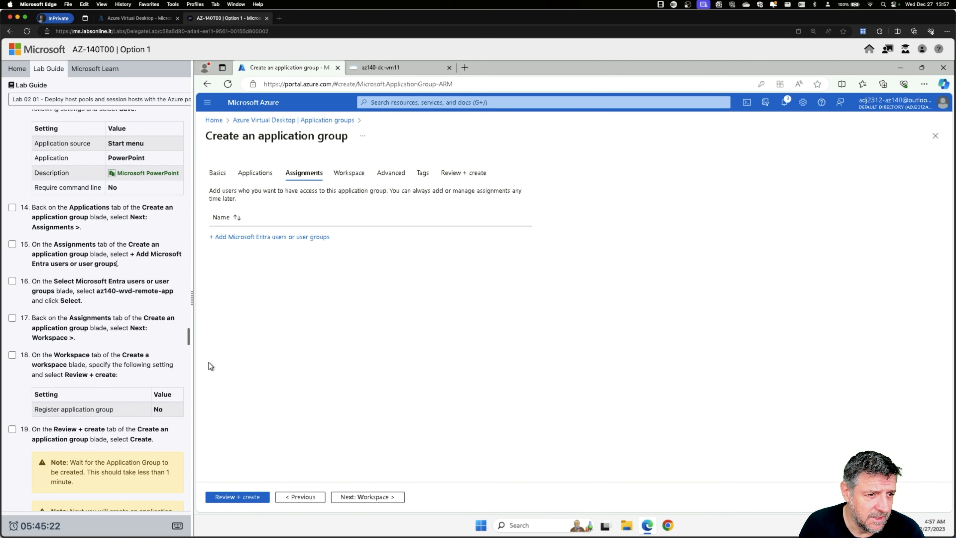
pyautogui.scroll(-1, 128, 256)
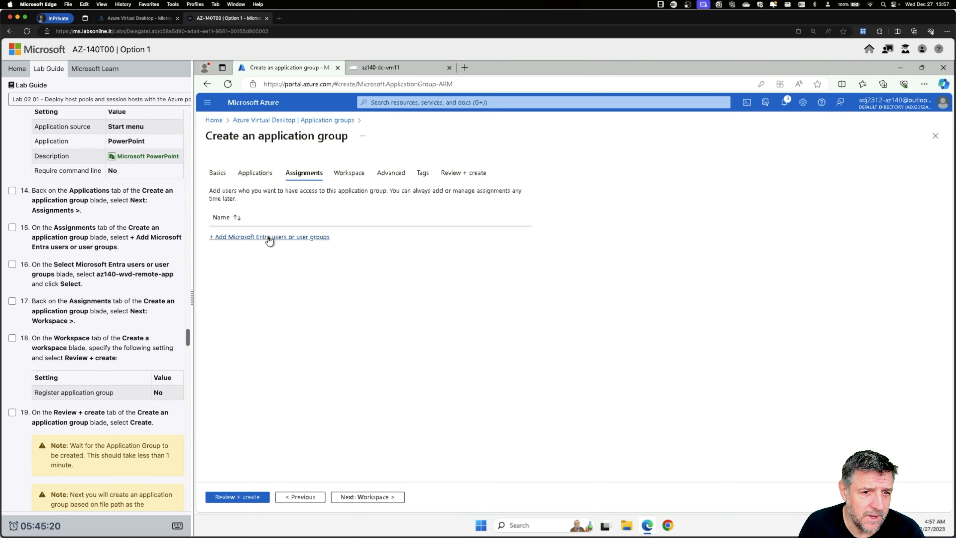
pyautogui.click(277, 238)
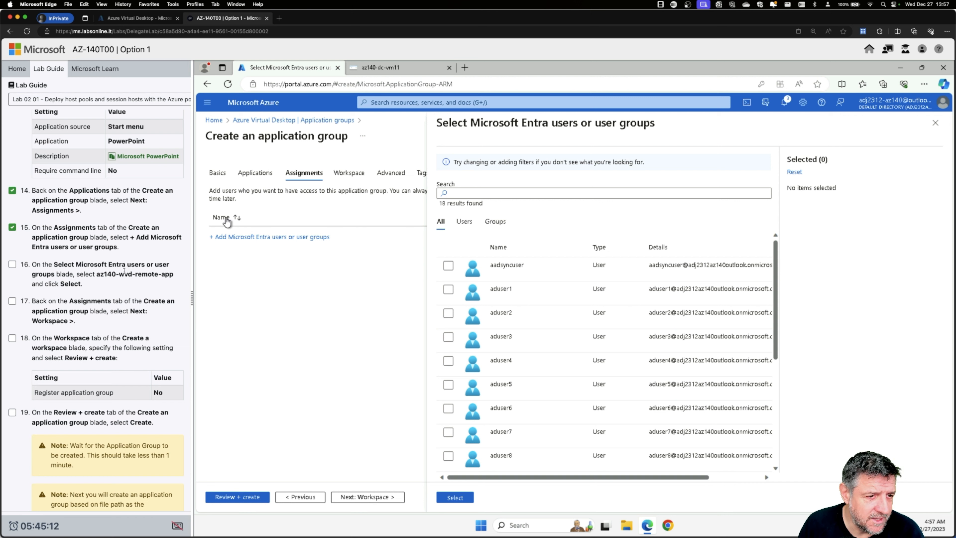
pyautogui.scroll(-6, 636, 363)
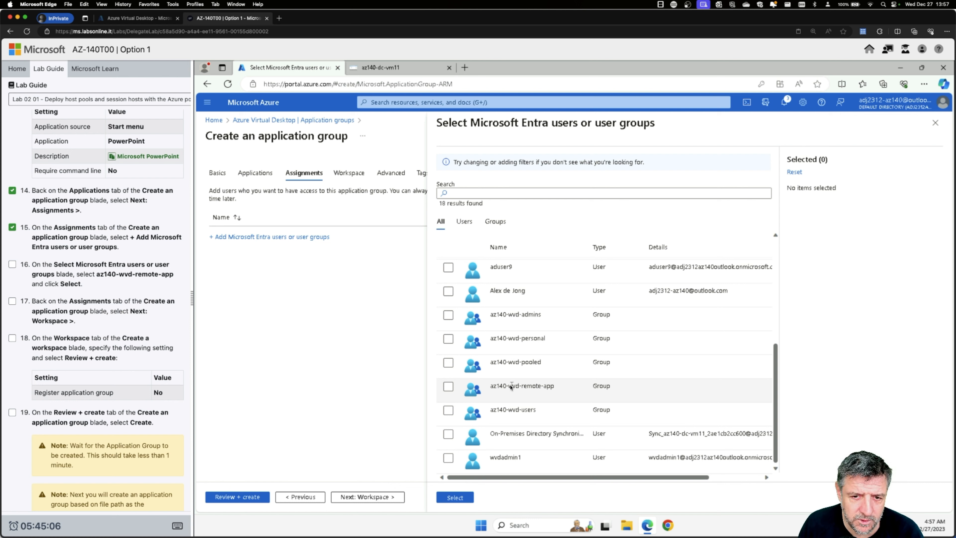
pyautogui.click(448, 386)
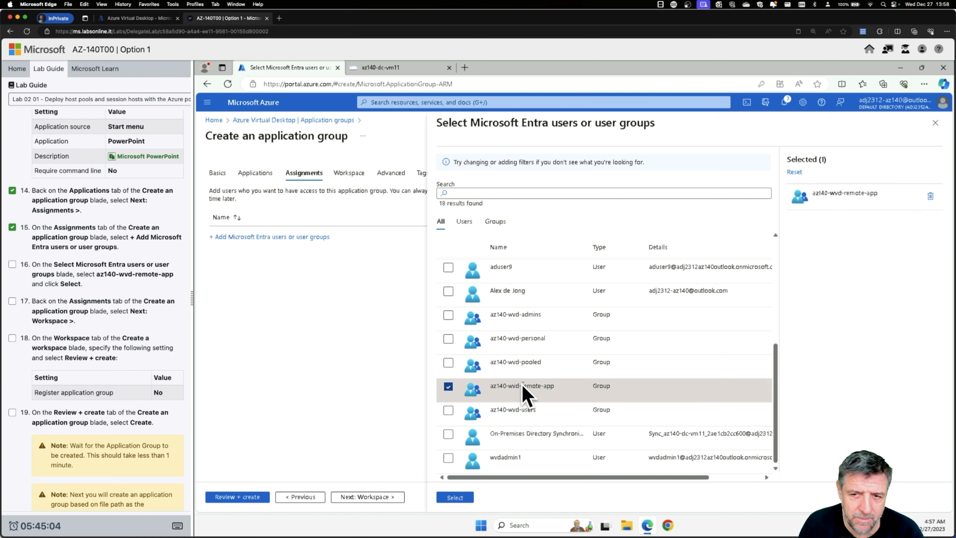
pyautogui.click(447, 502)
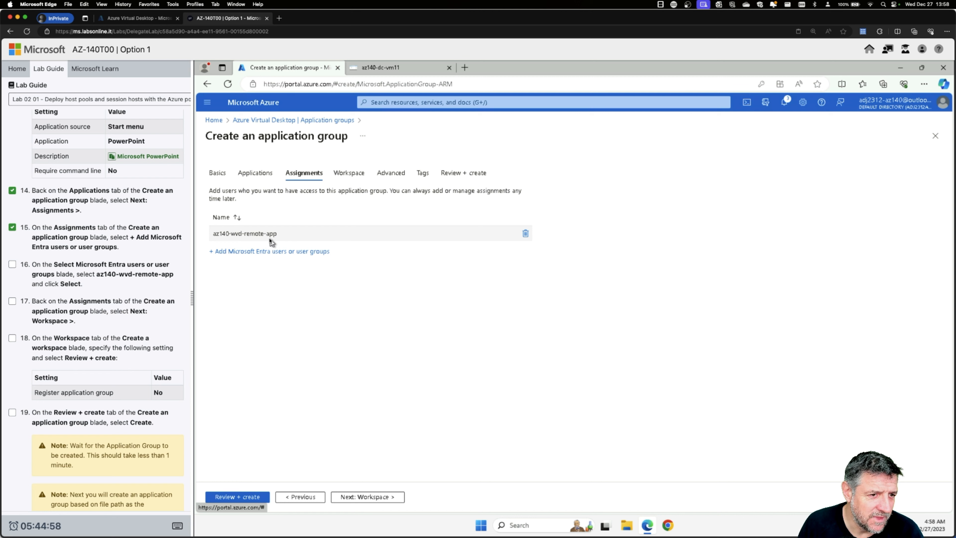
# Proceed to the workspace settings, keep application group registration at No, and mark lab guide steps 16 to 18 as completed
pyautogui.click(371, 497)
pyautogui.click(12, 264)
pyautogui.click(12, 301)
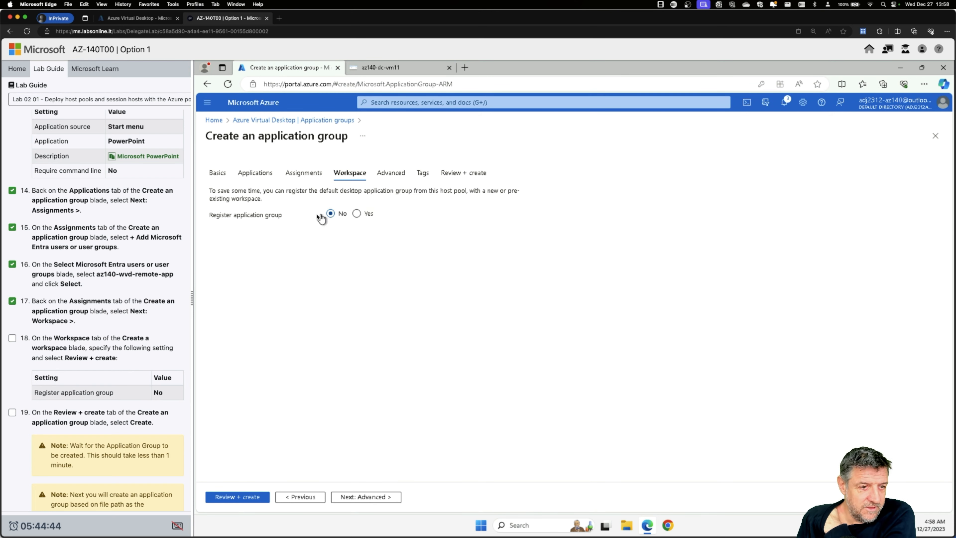
pyautogui.click(12, 337)
pyautogui.scroll(-5, 14, 340)
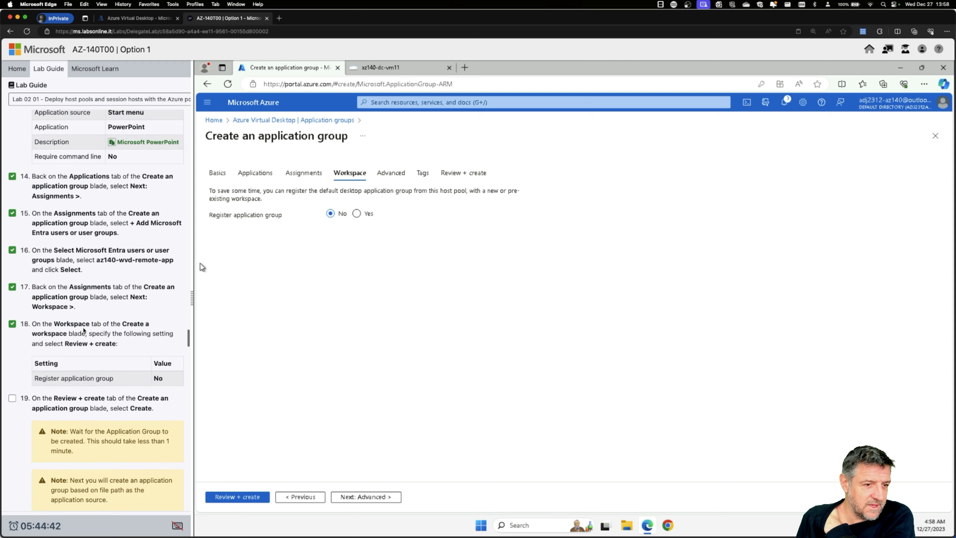
# Keep the default advanced settings and leave the tags empty, then review and create the Office365 application group
pyautogui.click(373, 497)
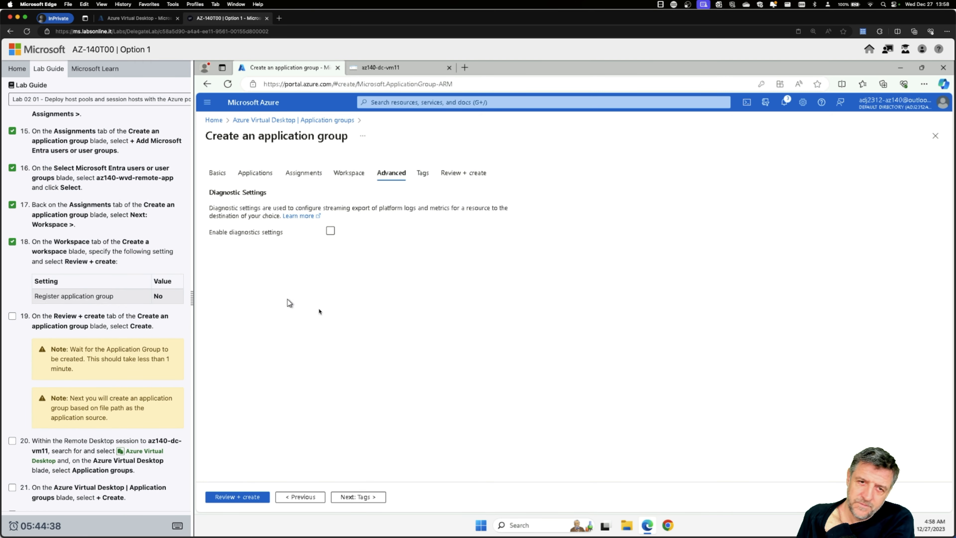
pyautogui.click(358, 498)
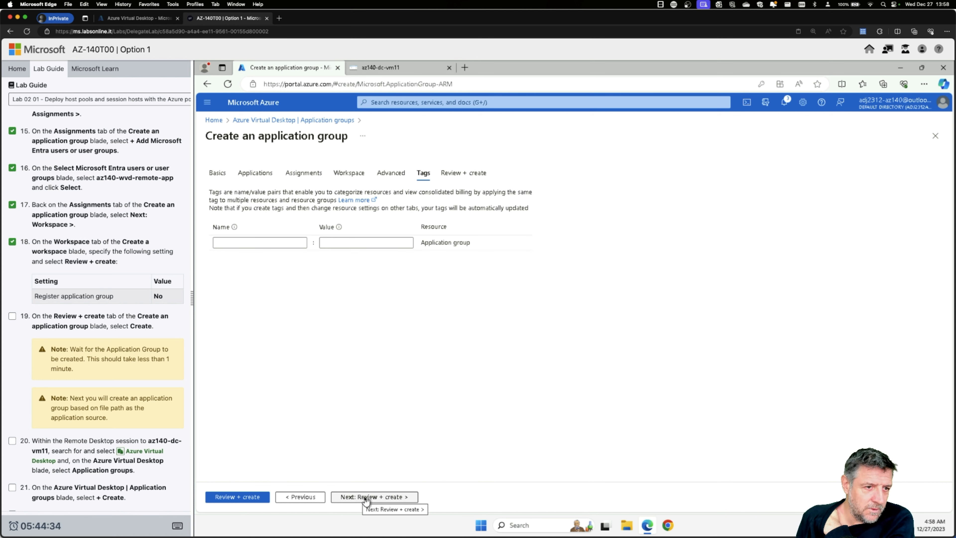
pyautogui.click(365, 497)
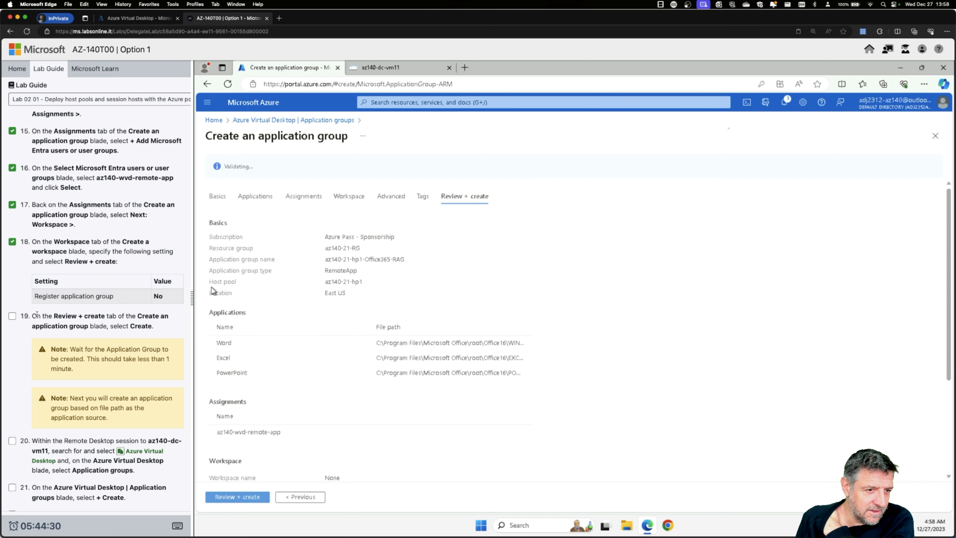
pyautogui.scroll(-5, 172, 258)
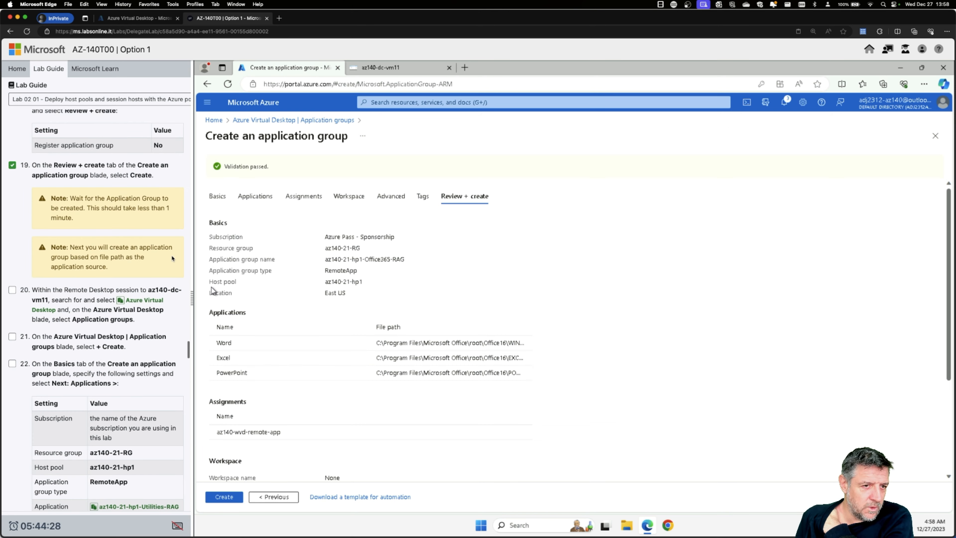
pyautogui.click(225, 497)
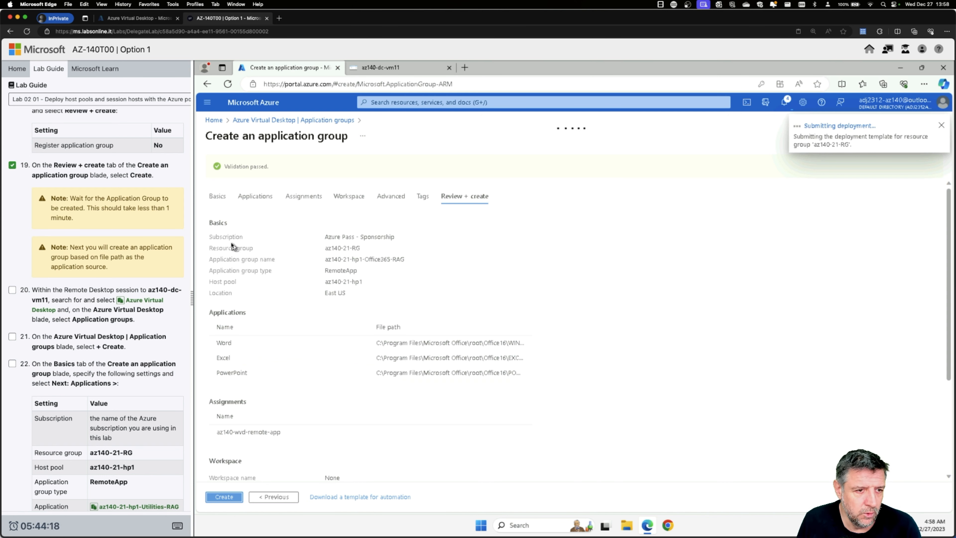
# Follow the lab guide on to steps 20 to 22 and open the Azure Virtual Desktop application groups list
pyautogui.scroll(-1, 122, 254)
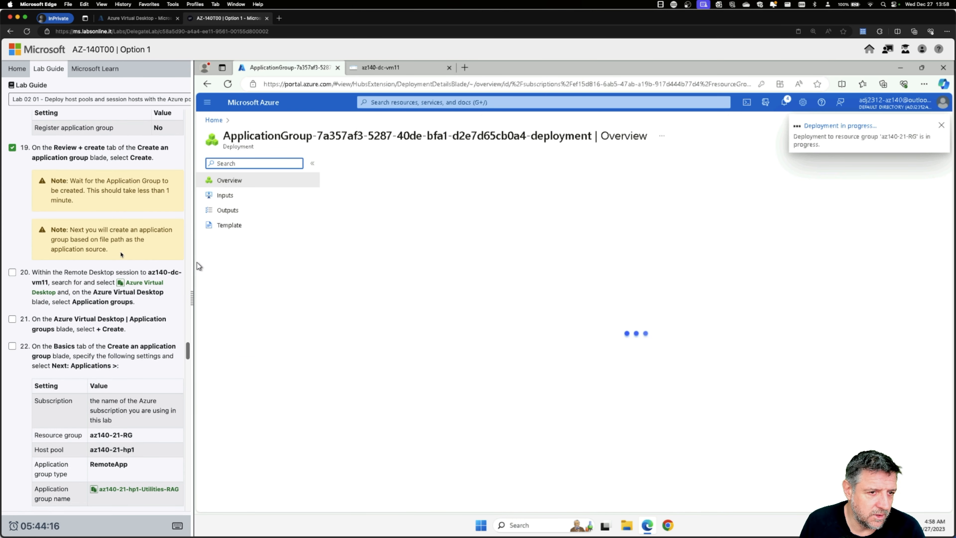
pyautogui.scroll(-1, 122, 254)
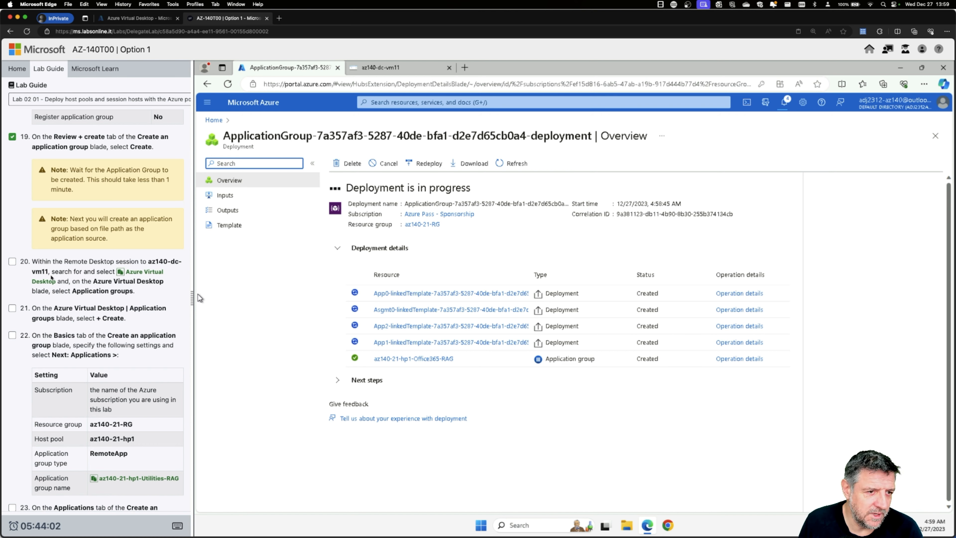
pyautogui.scroll(-3, 198, 294)
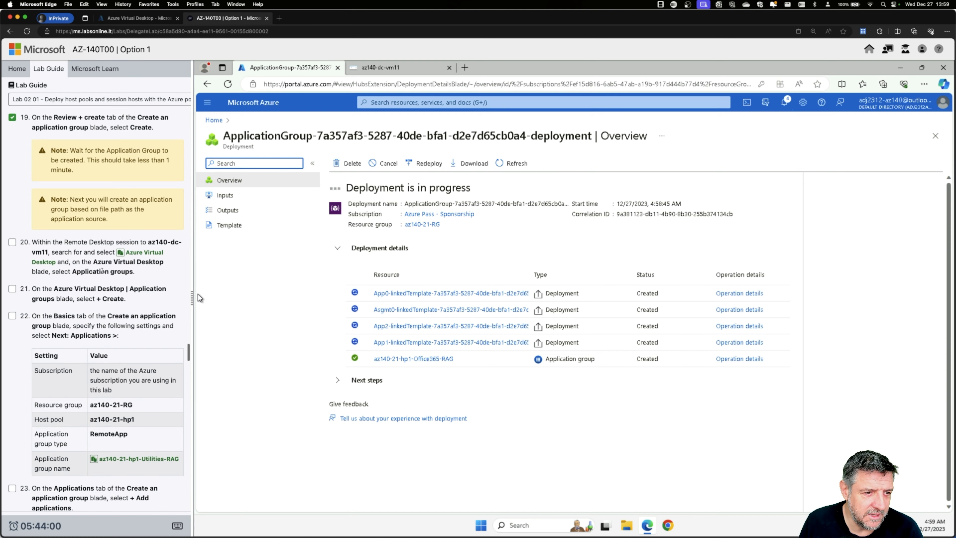
pyautogui.scroll(-3, 198, 294)
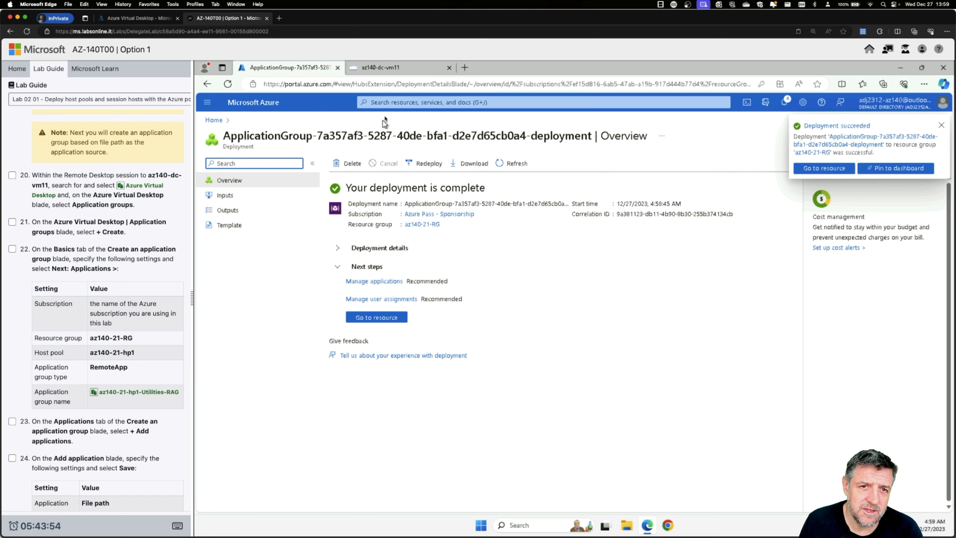
pyautogui.click(399, 103)
pyautogui.click(385, 249)
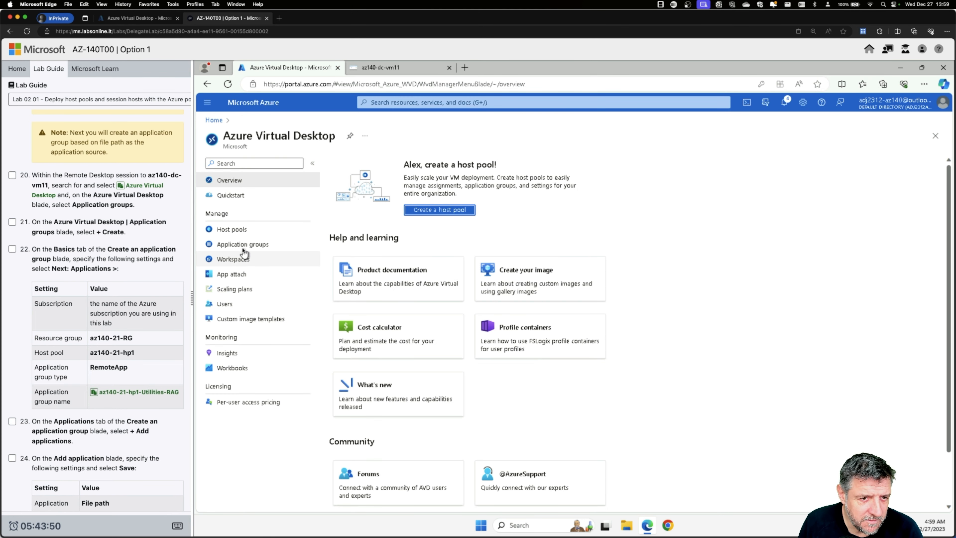
pyautogui.click(244, 244)
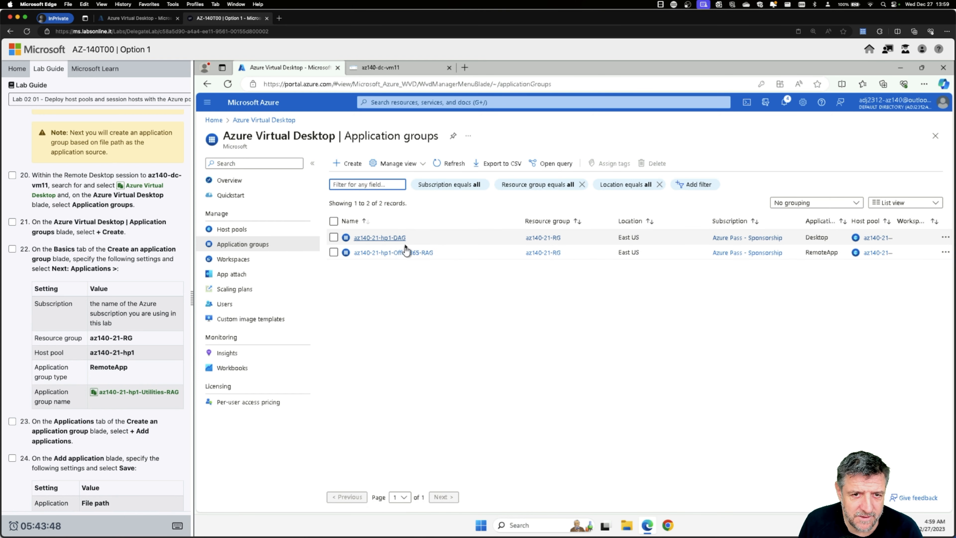
pyautogui.scroll(-3, 27, 201)
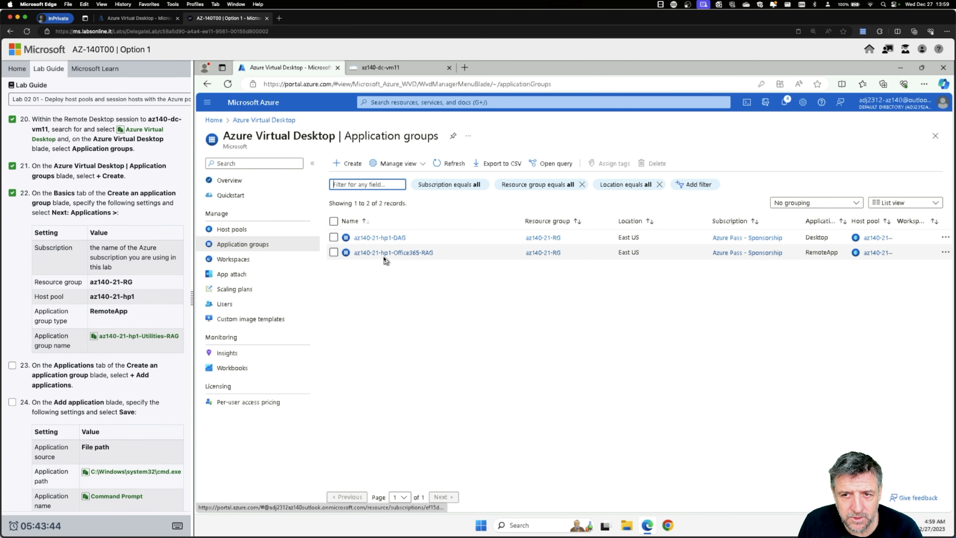
# Start a new RemoteApp application group named az140-21-hp1-Utilities-RAG in resource group az140-21-RG with host pool az140-21-hp1
pyautogui.click(347, 163)
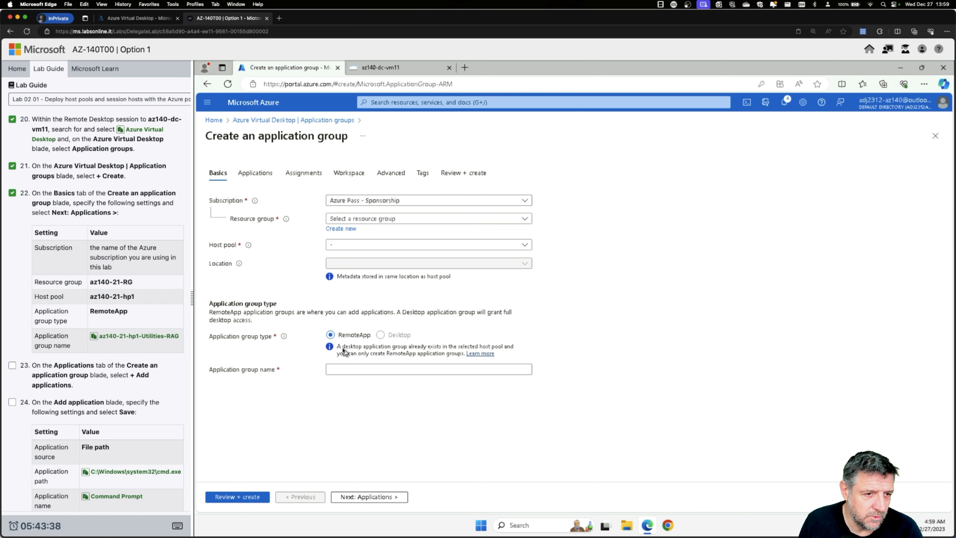
pyautogui.click(343, 369)
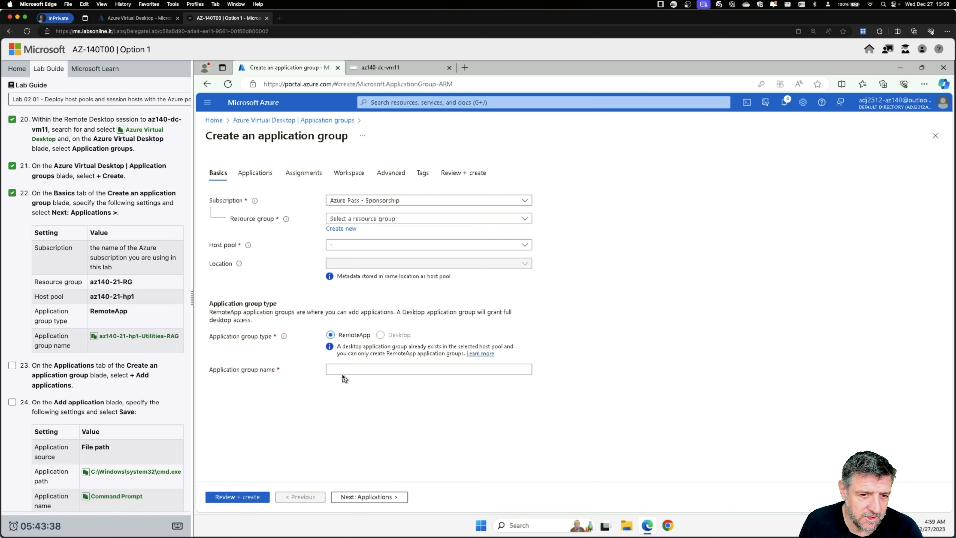
pyautogui.click(151, 340)
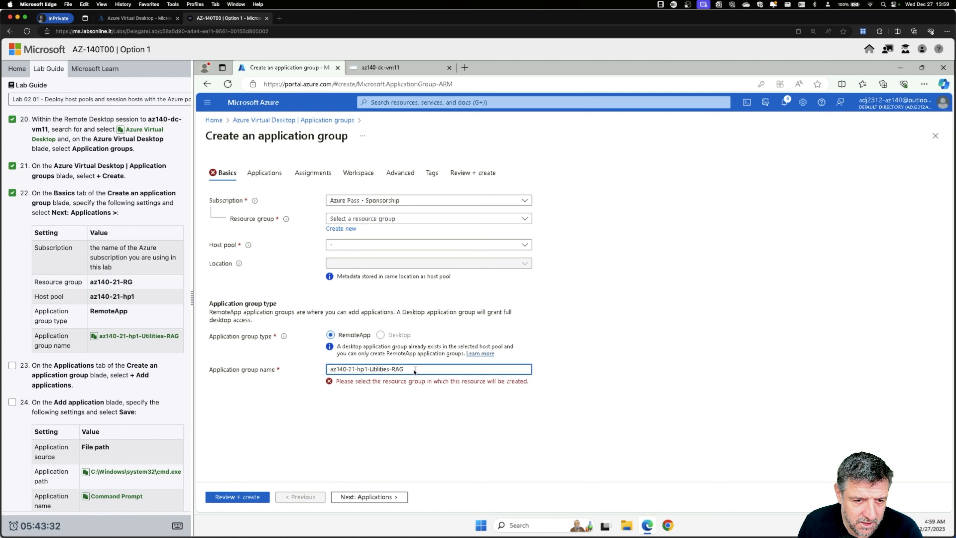
pyautogui.click(380, 219)
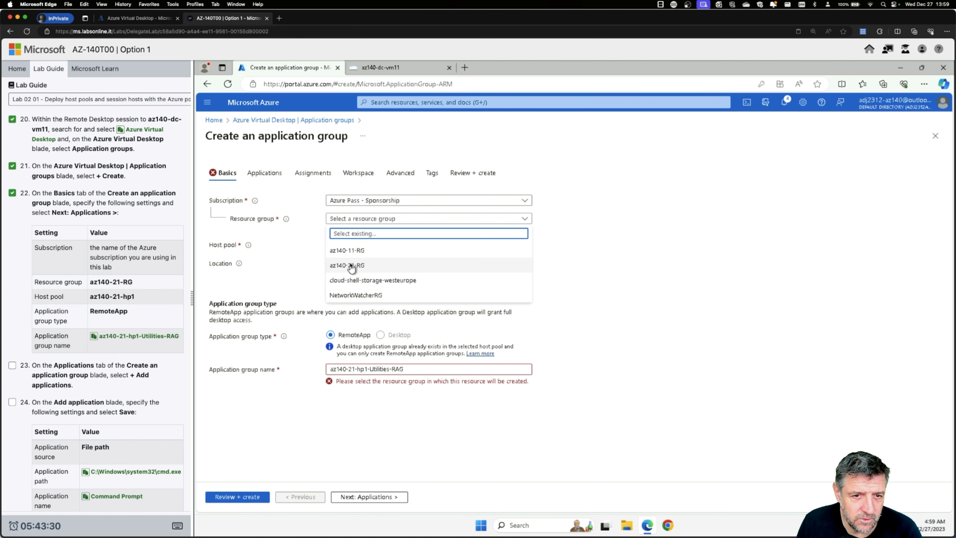
pyautogui.click(352, 266)
pyautogui.click(350, 245)
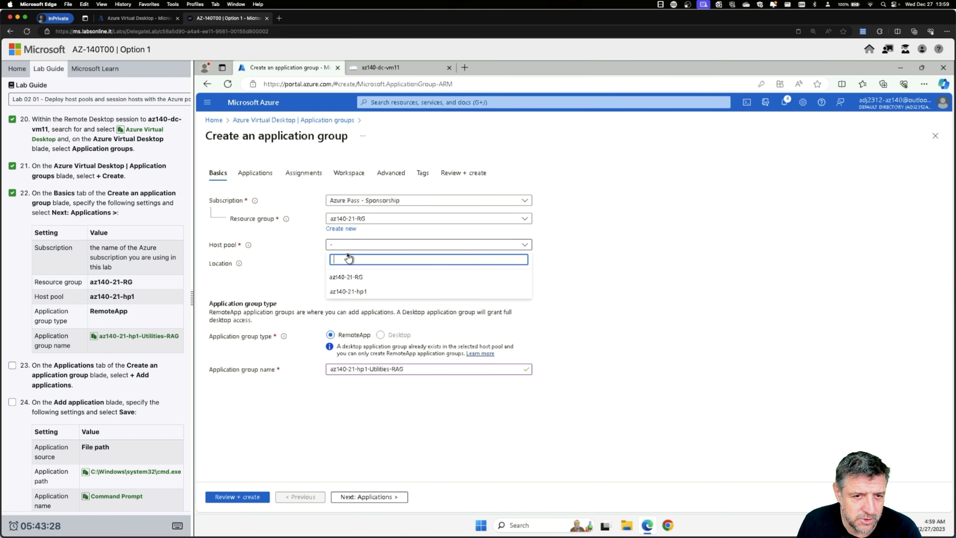
pyautogui.click(348, 291)
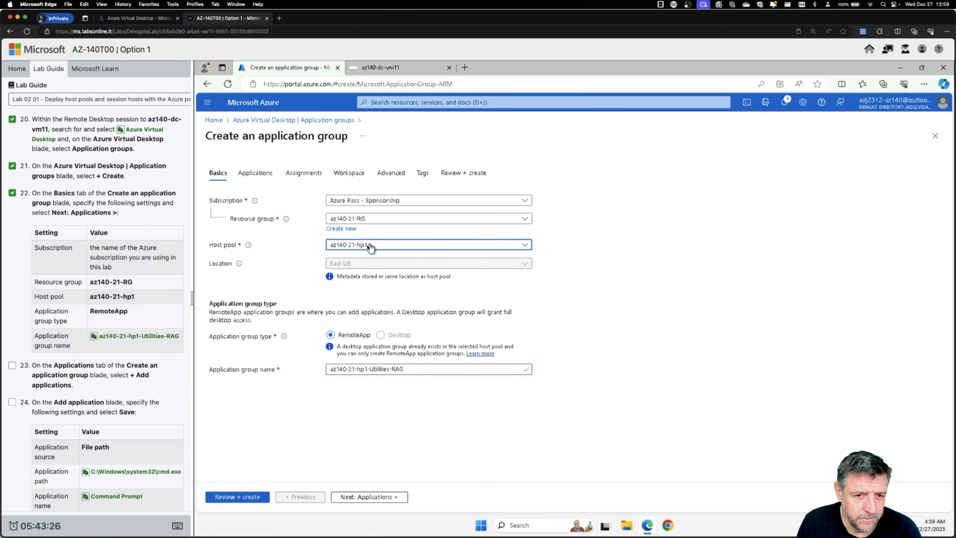
# Add an application to the Utilities group with File path as its source and C:\Windows\system32\cmd.exe as the application path
pyautogui.click(367, 497)
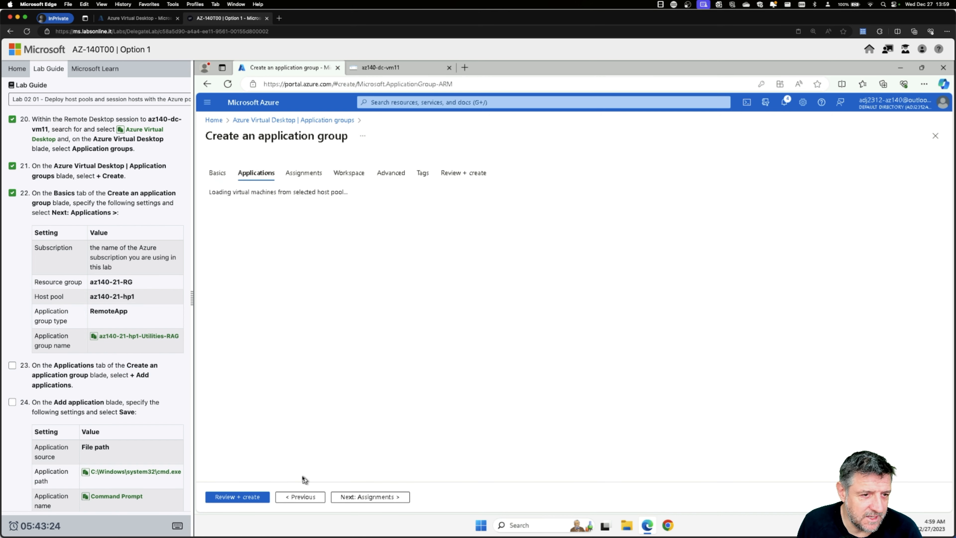
pyautogui.scroll(-2, 123, 353)
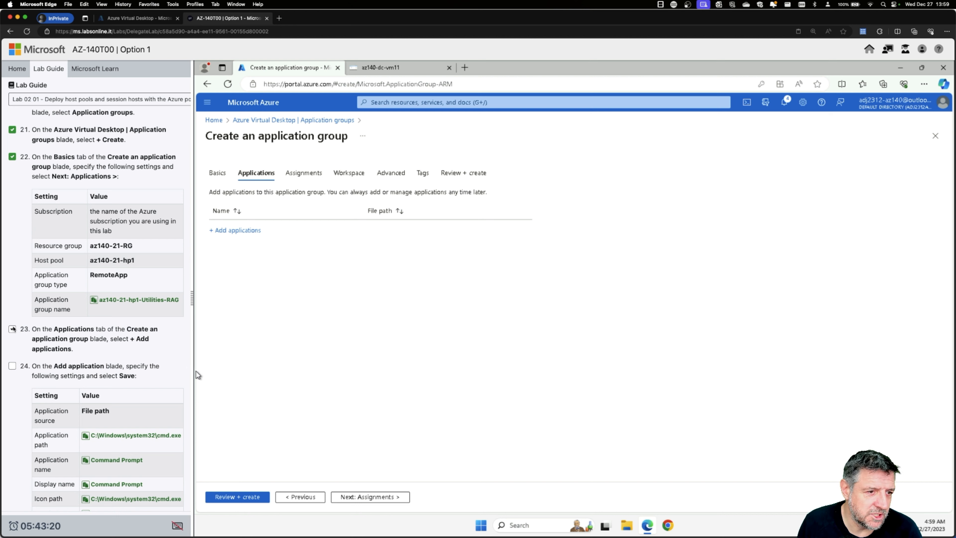
pyautogui.click(250, 230)
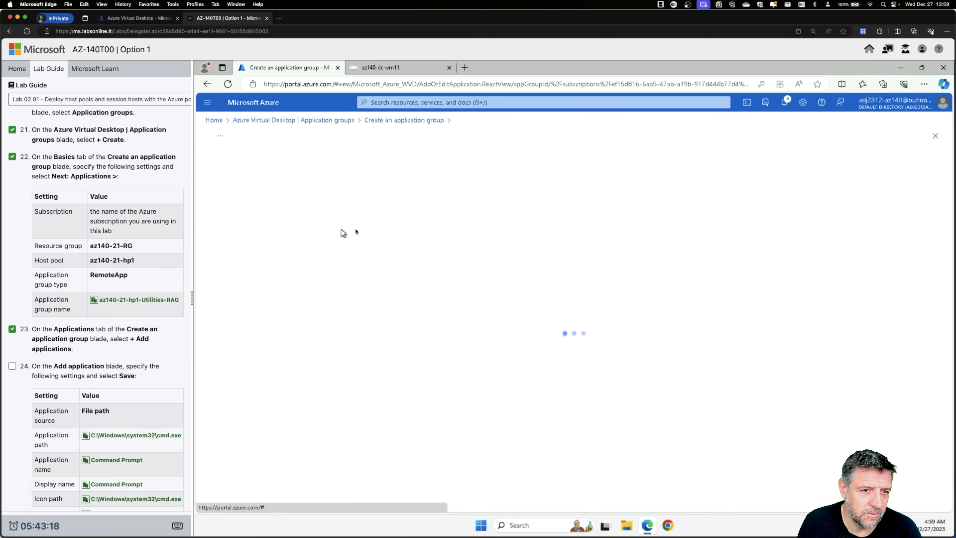
pyautogui.scroll(-10, 63, 386)
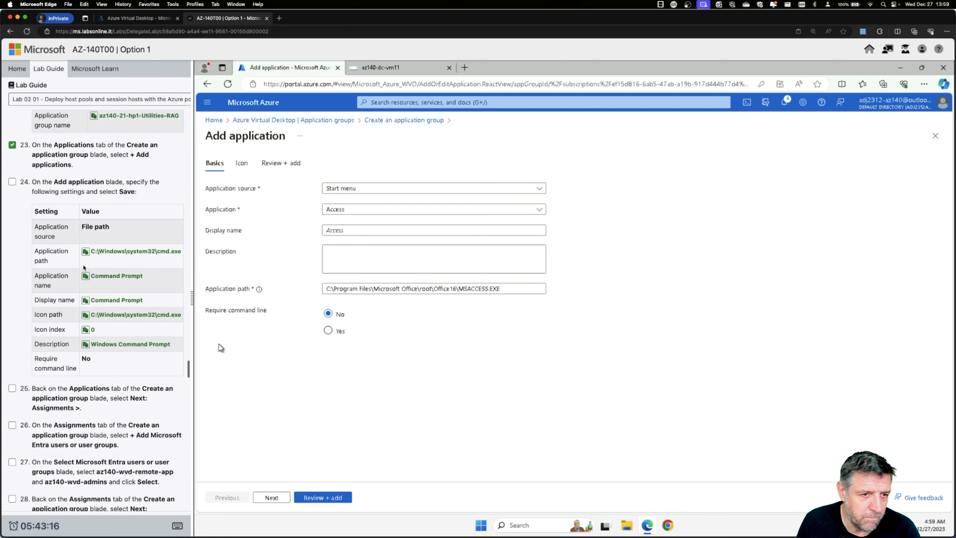
pyautogui.click(350, 189)
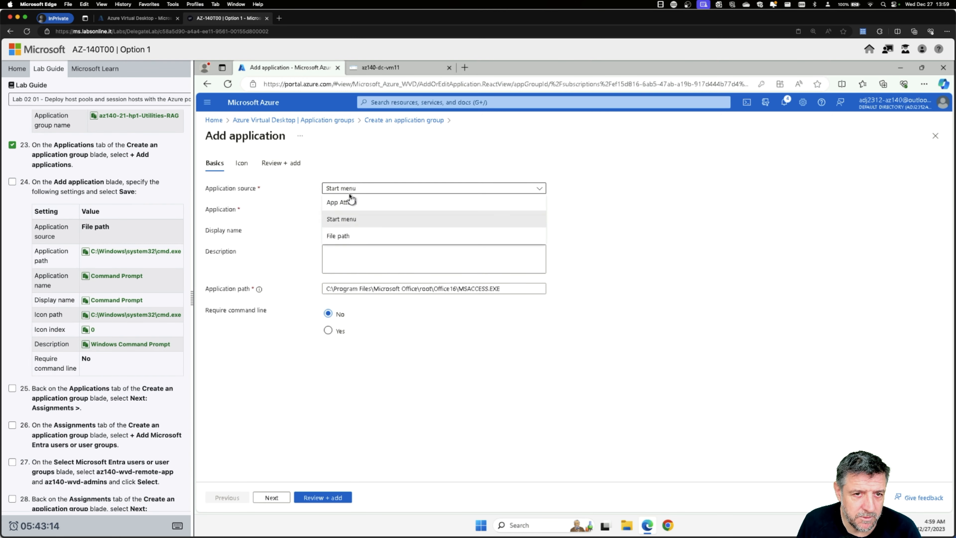
pyautogui.click(341, 237)
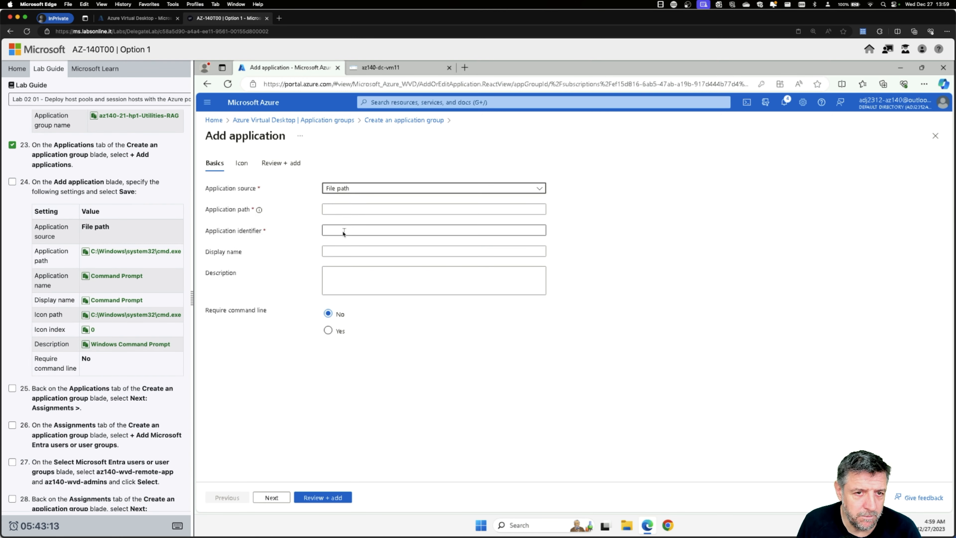
pyautogui.click(339, 209)
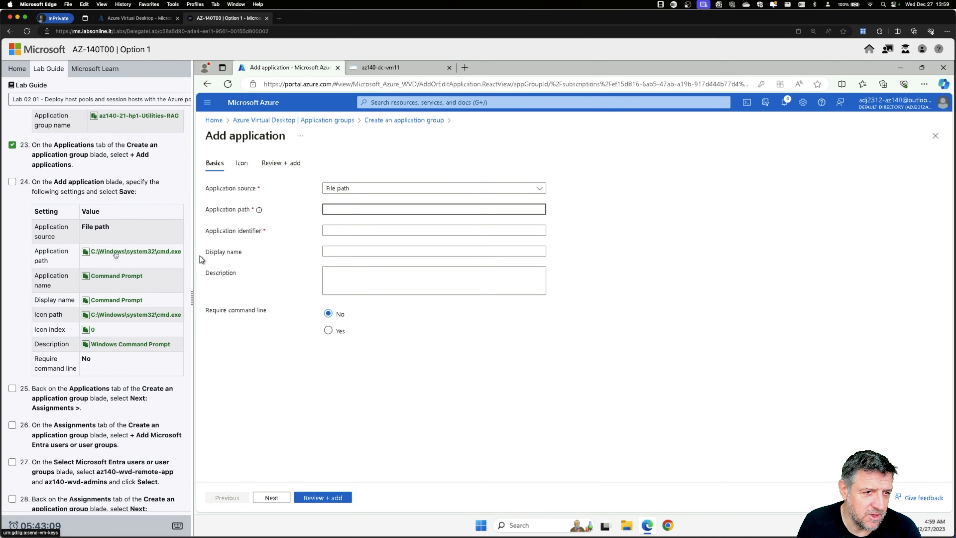
pyautogui.click(133, 252)
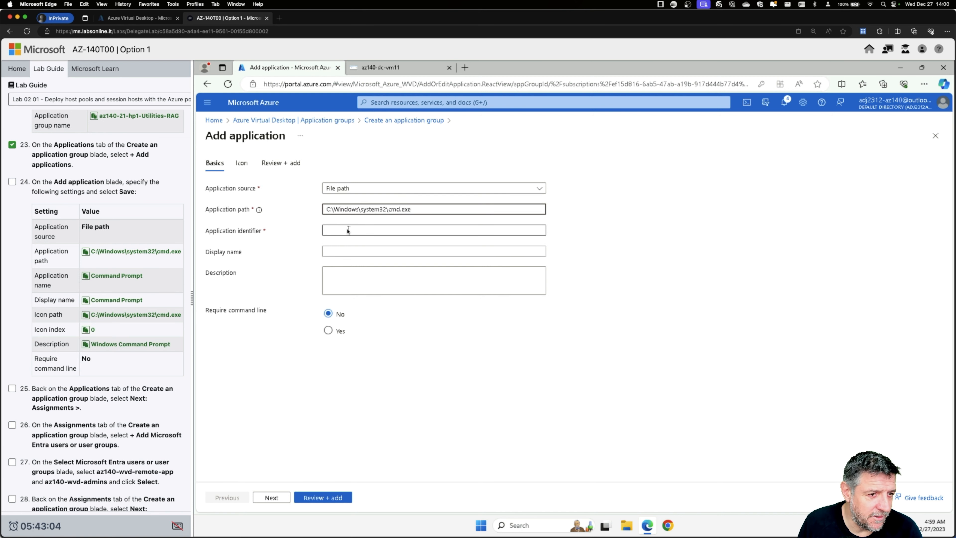
# Set the application's display name and identifier to Command Prompt and its description to Windows Command Prompt
pyautogui.click(341, 250)
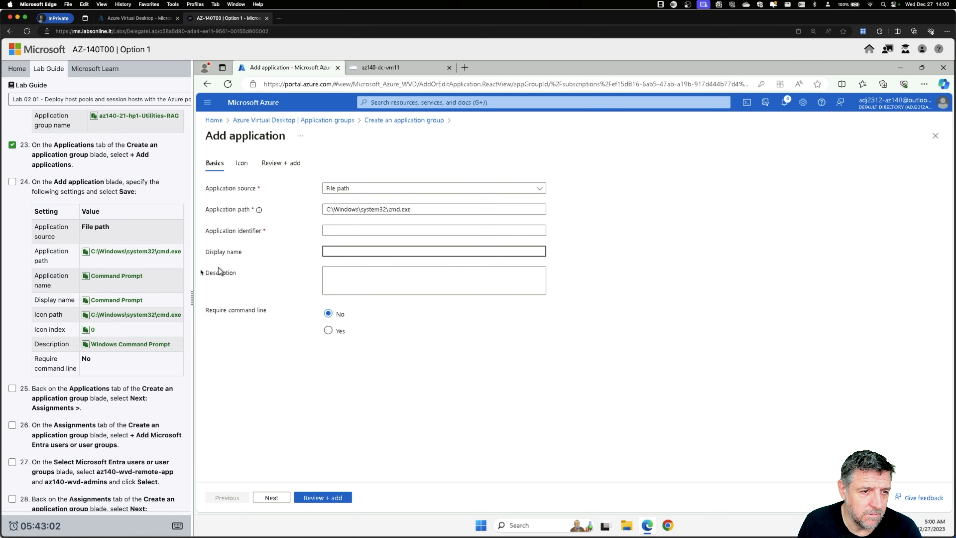
pyautogui.click(125, 279)
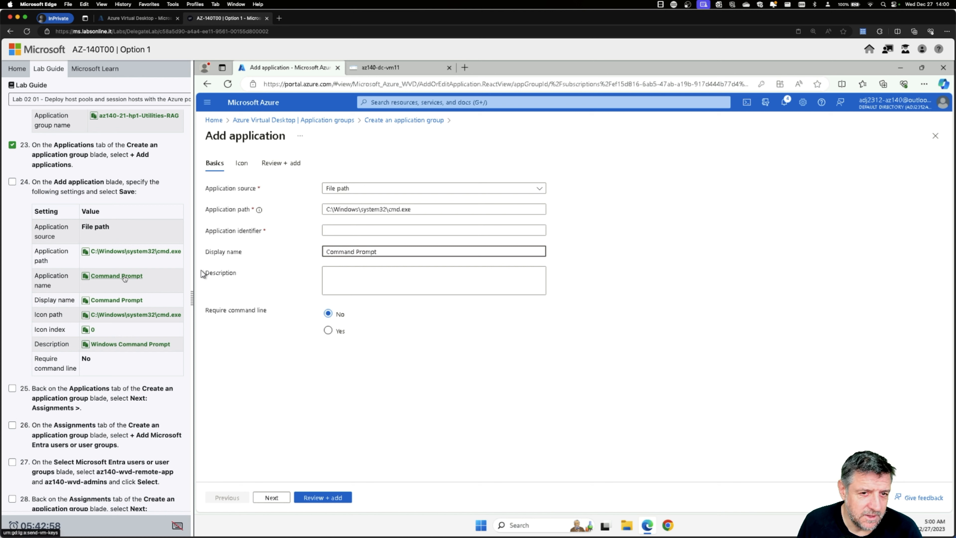
pyautogui.click(361, 282)
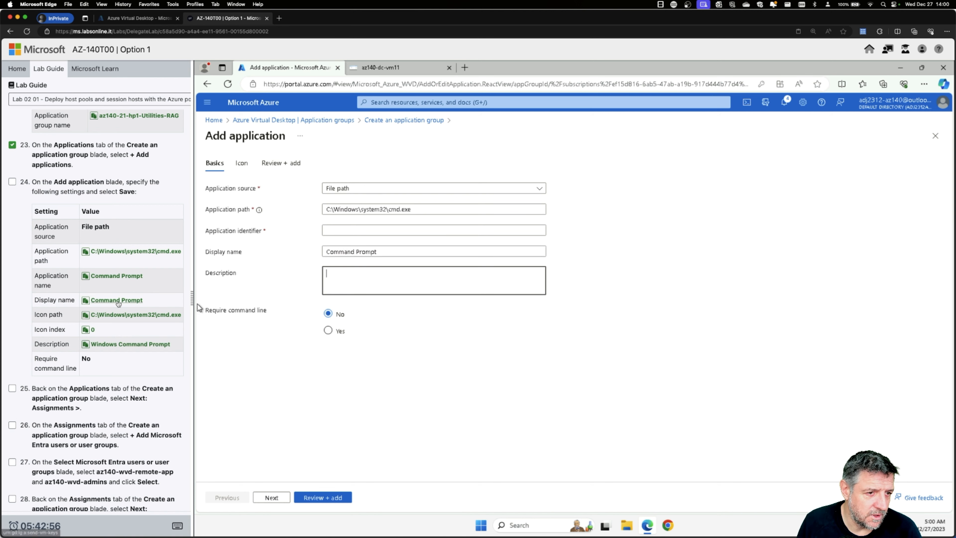
pyautogui.click(117, 348)
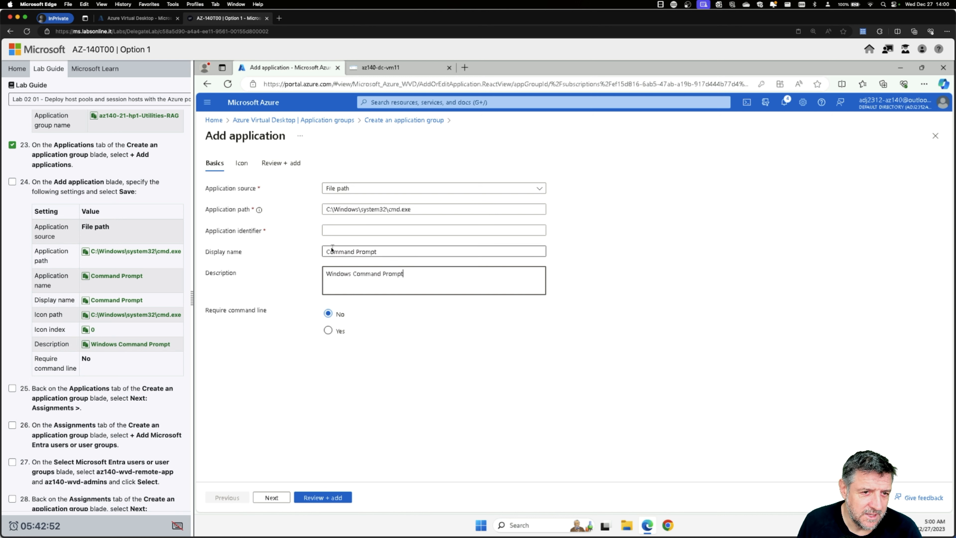
pyautogui.click(352, 230)
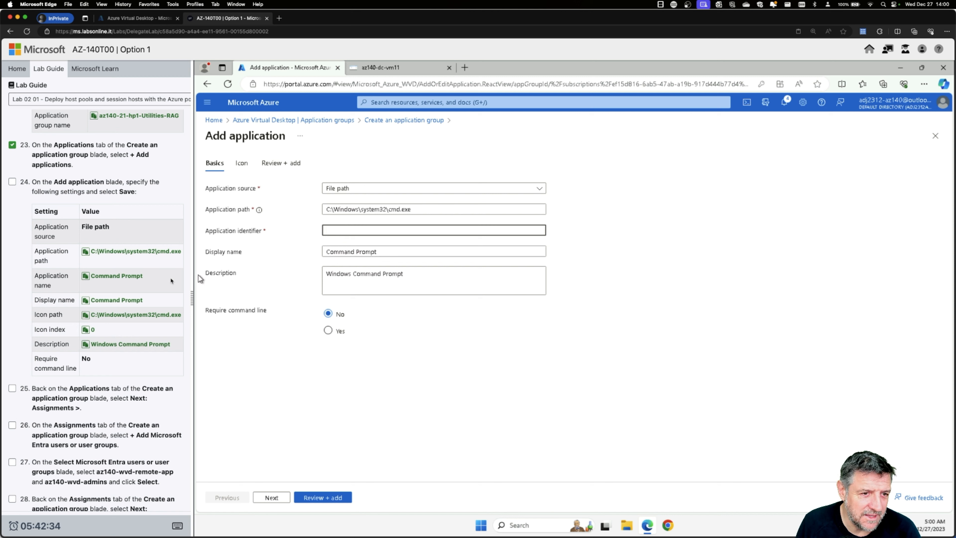
pyautogui.click(117, 276)
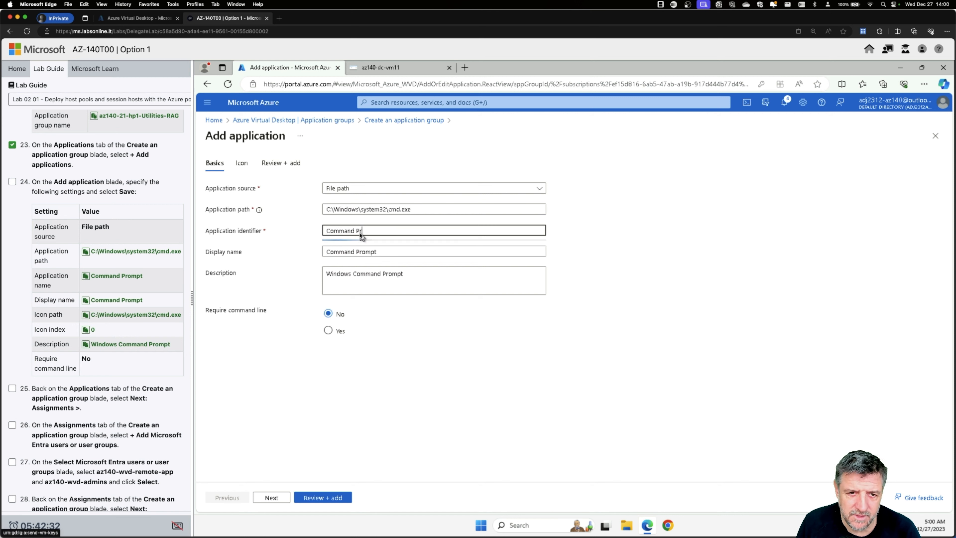
pyautogui.click(365, 354)
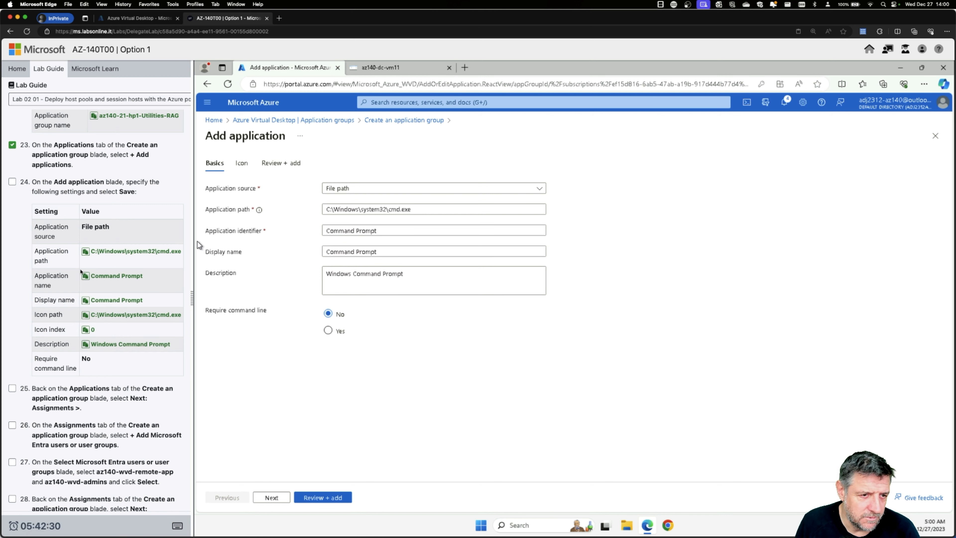
pyautogui.click(365, 232)
pyautogui.moveTo(384, 230); pyautogui.dragTo(320, 231)
pyautogui.click(406, 231)
pyautogui.moveTo(406, 231); pyautogui.dragTo(313, 234)
pyautogui.click(304, 239)
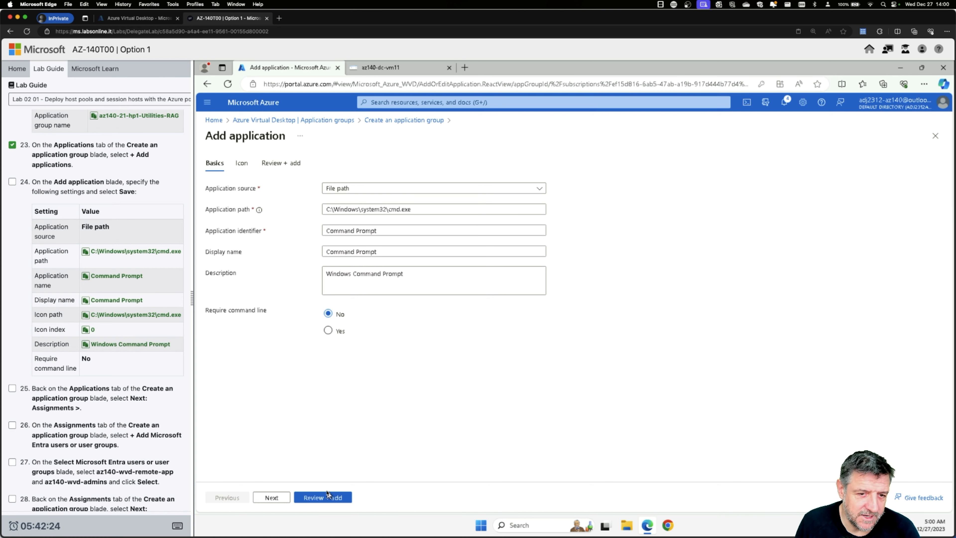
# Set the icon path to C:\Windows\system32\cmd.exe, keep icon index 0, and add the reviewed application to the group
pyautogui.click(269, 497)
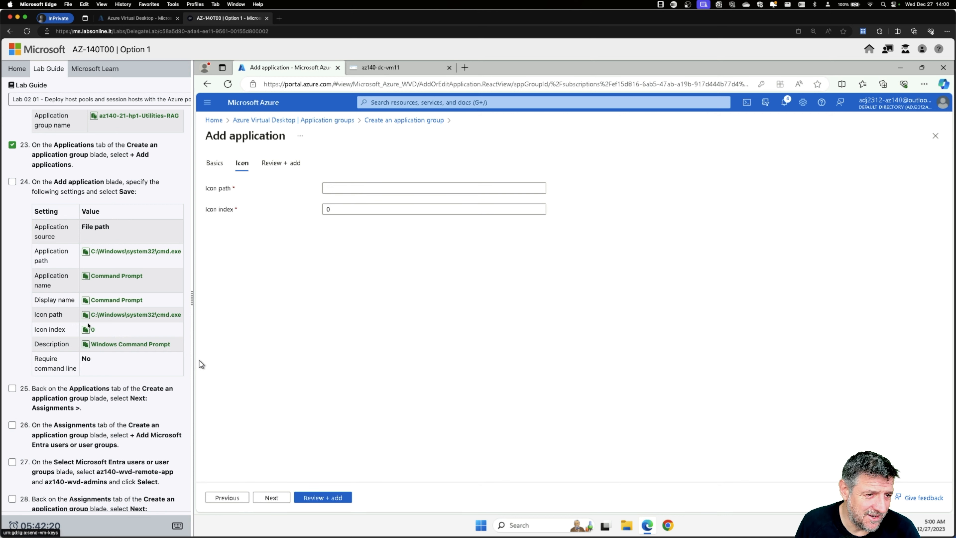
pyautogui.click(343, 185)
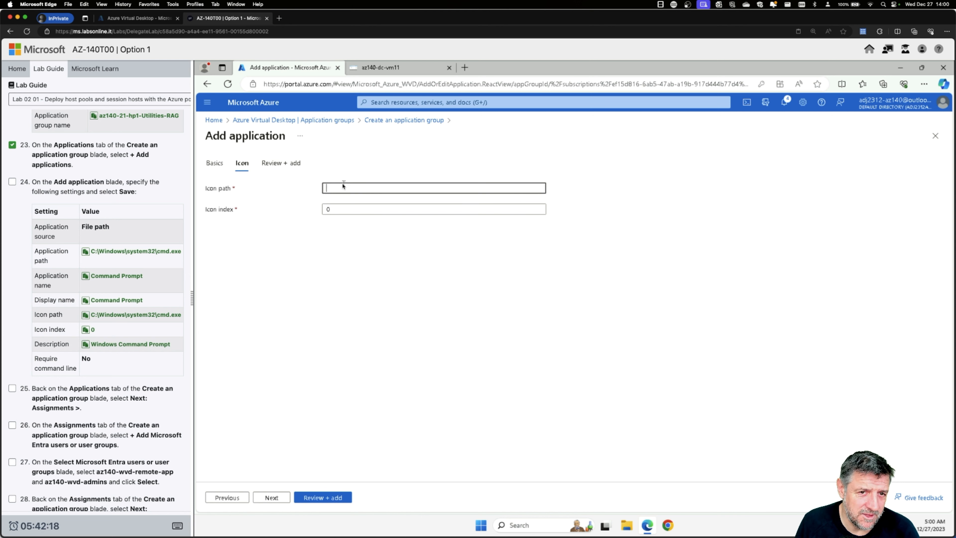
pyautogui.click(142, 318)
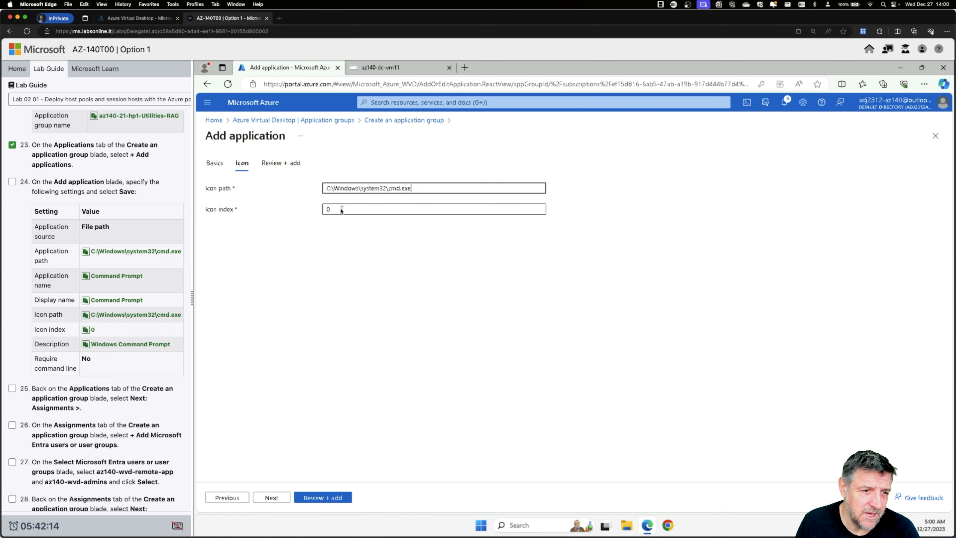
pyautogui.click(331, 259)
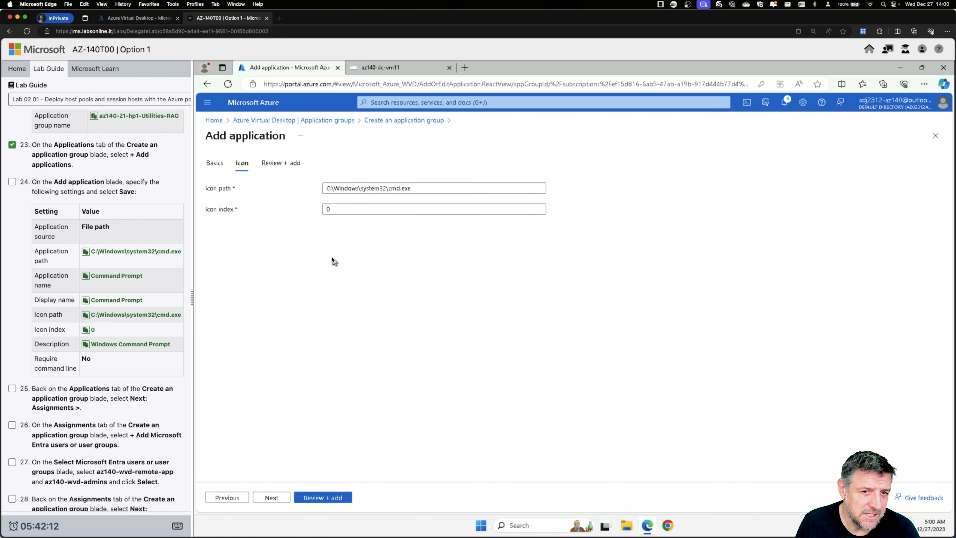
pyautogui.click(275, 499)
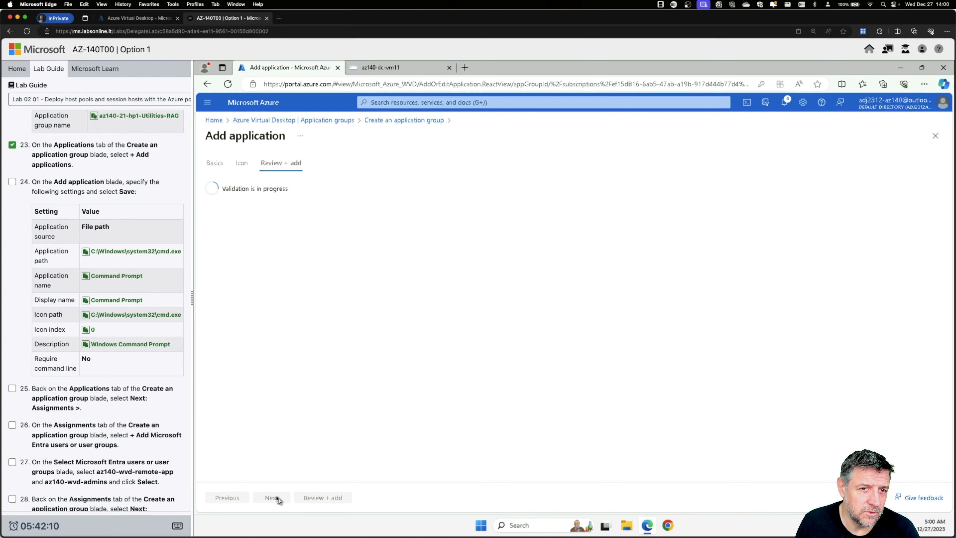
pyautogui.click(312, 497)
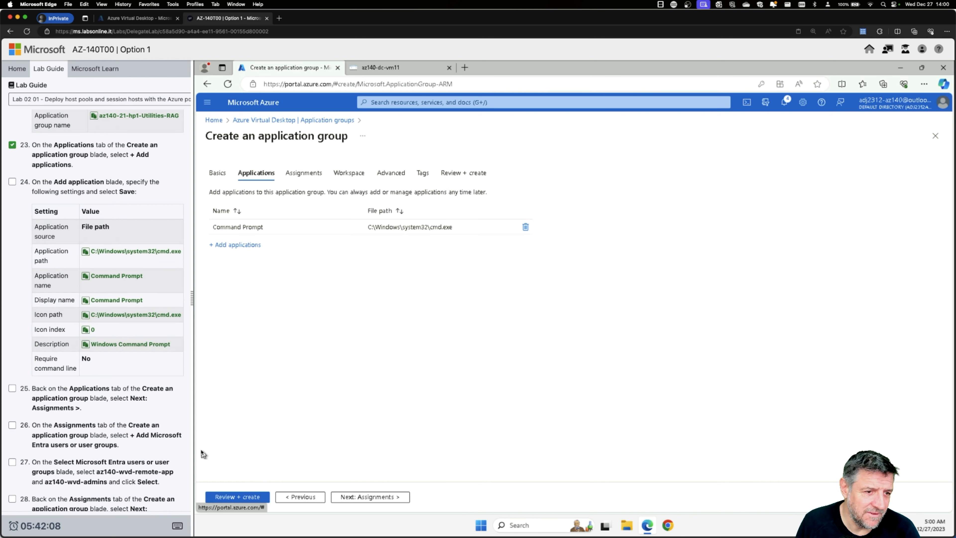
# Proceed to the application group's assignment settings and mark lab guide steps 24 to 27 as completed
pyautogui.click(12, 181)
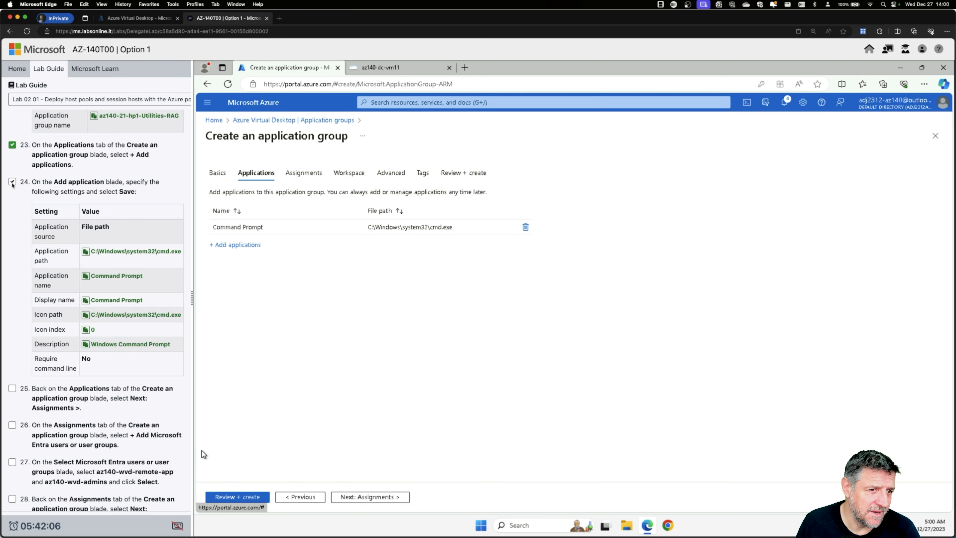
pyautogui.scroll(-5, 127, 273)
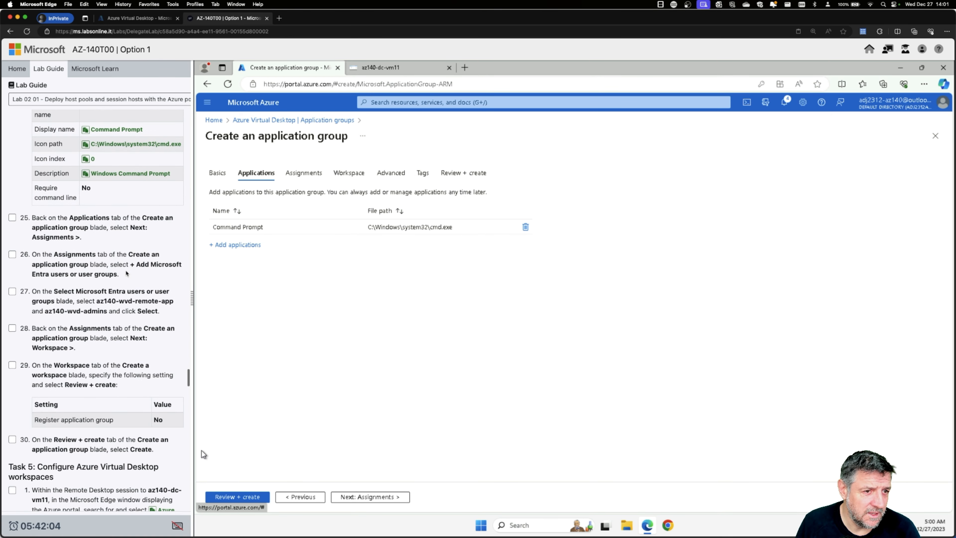
pyautogui.scroll(3, 127, 273)
pyautogui.scroll(2, 127, 273)
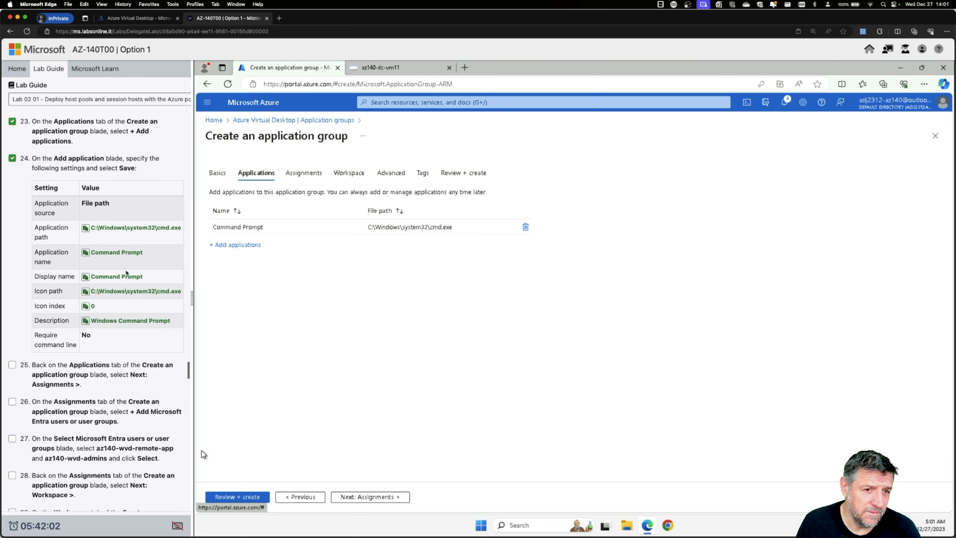
pyautogui.click(367, 497)
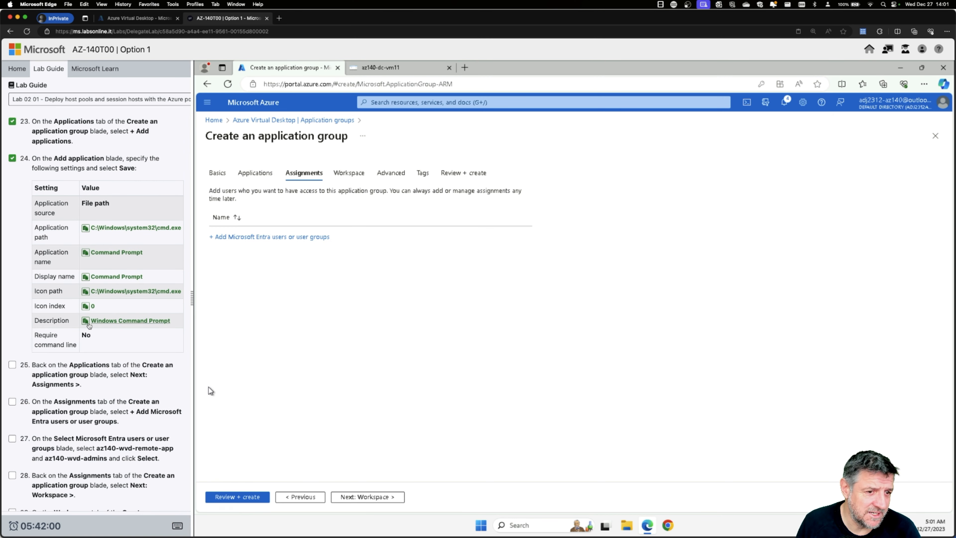
pyautogui.scroll(-4, 89, 324)
pyautogui.scroll(-1, 89, 325)
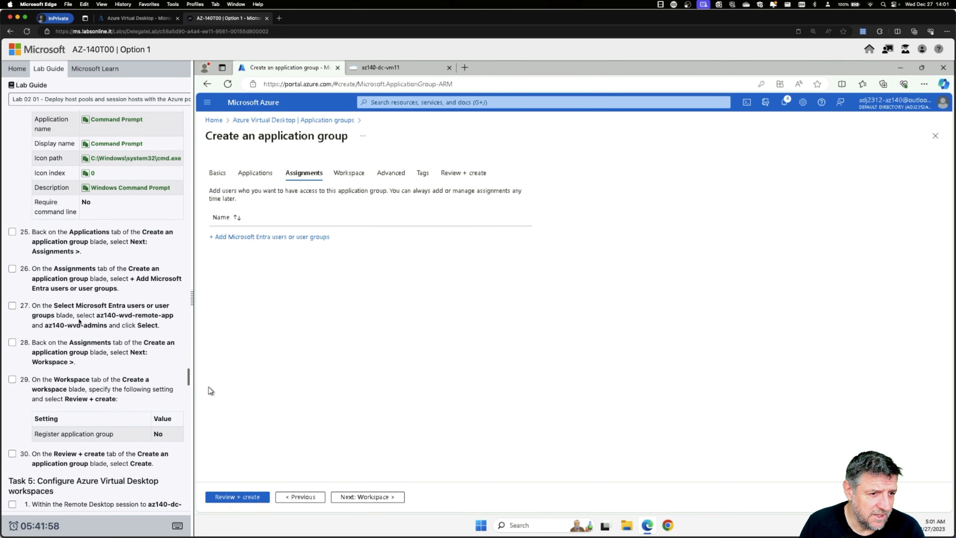
pyautogui.scroll(1, 83, 333)
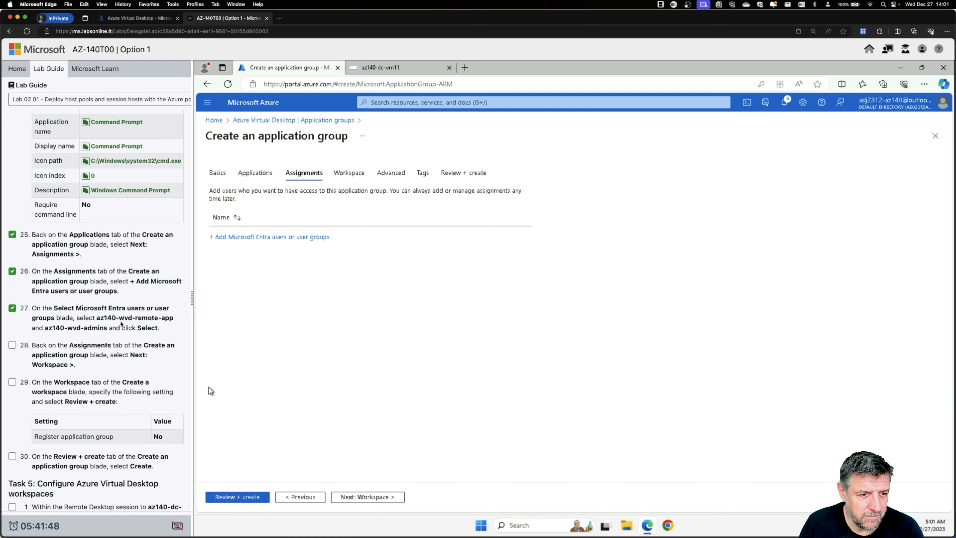
# Assign the Microsoft Entra groups az140-wvd-remote-app and az140-wvd-admins to the application group
pyautogui.click(257, 238)
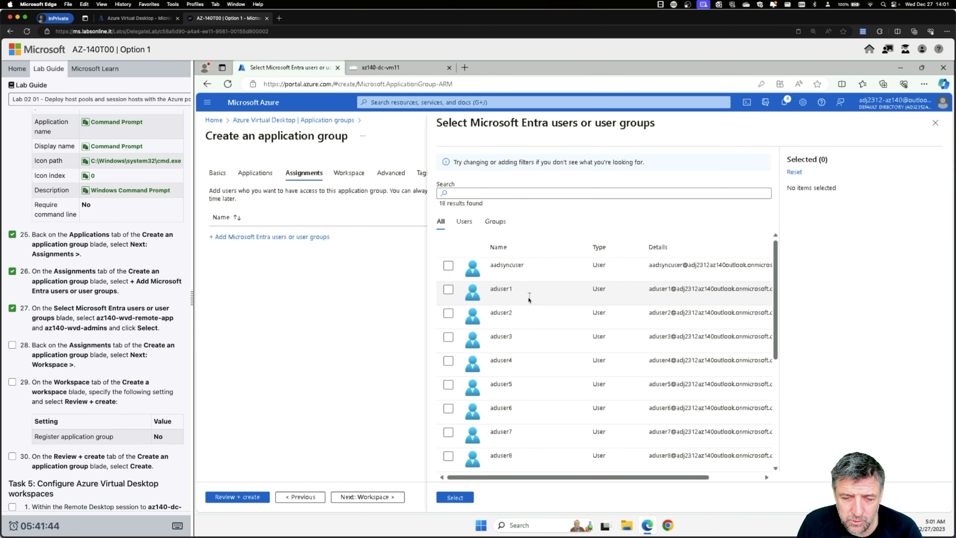
pyautogui.scroll(-5, 529, 299)
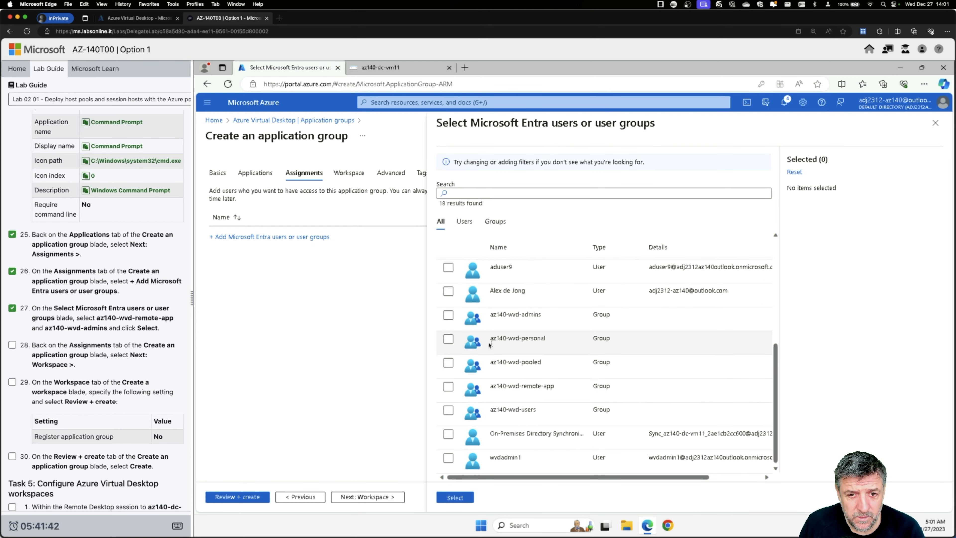
pyautogui.click(448, 387)
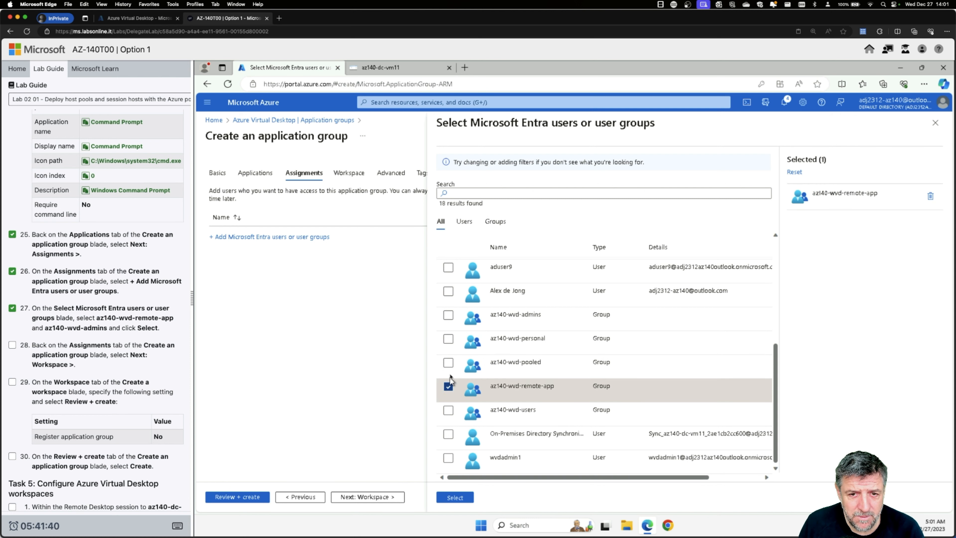
pyautogui.click(448, 315)
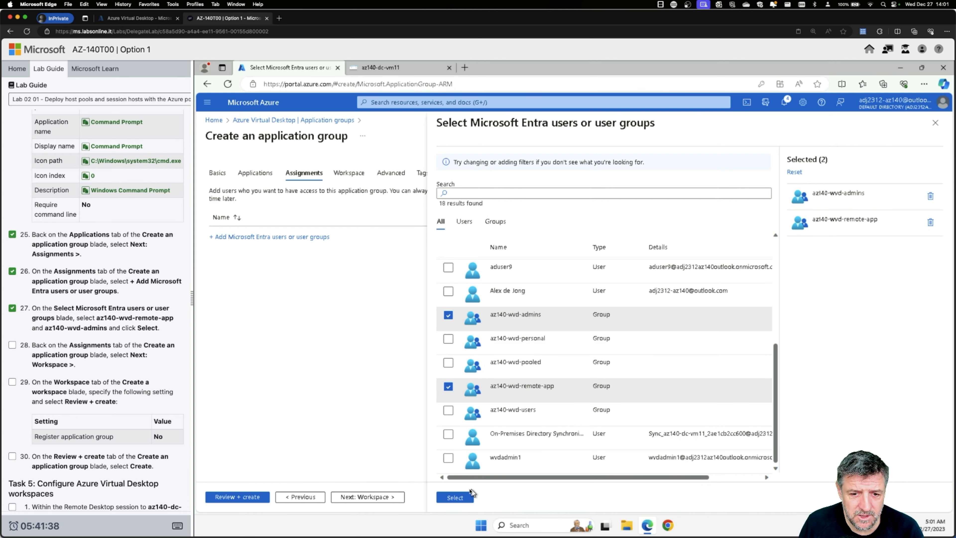
pyautogui.click(465, 500)
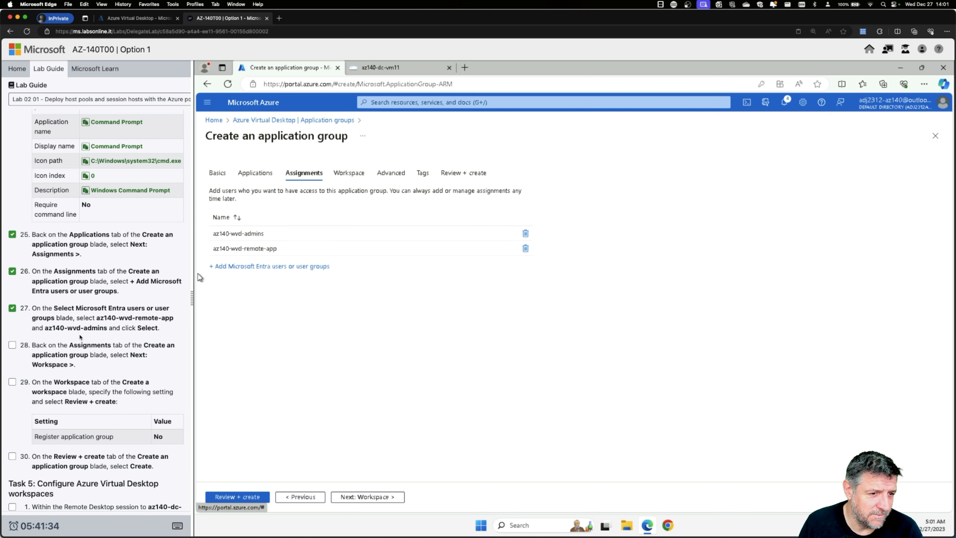
# Proceed to the workspace settings, keep application group registration at No, and mark lab guide steps 28 and 29 as completed
pyautogui.click(365, 497)
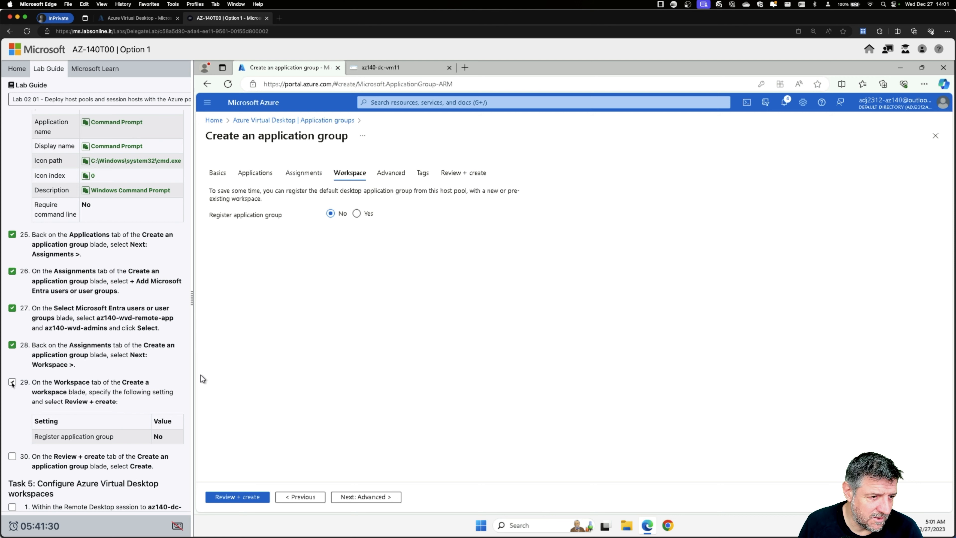
pyautogui.click(12, 382)
pyautogui.scroll(-3, 103, 375)
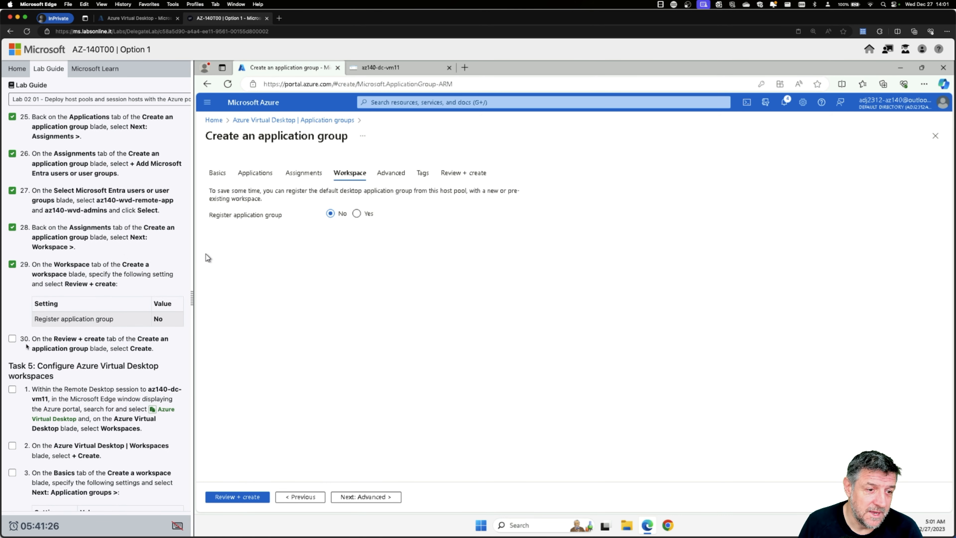
# Create the az140-21-hp1-Utilities-RAG application group without diagnostics or tags, and mark lab guide step 30 as completed
pyautogui.click(370, 499)
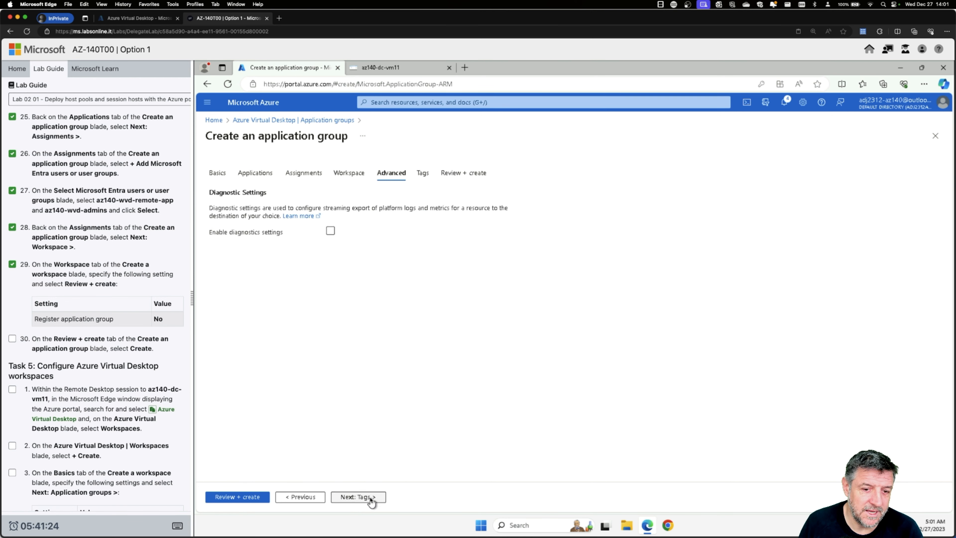
pyautogui.click(371, 498)
pyautogui.click(383, 498)
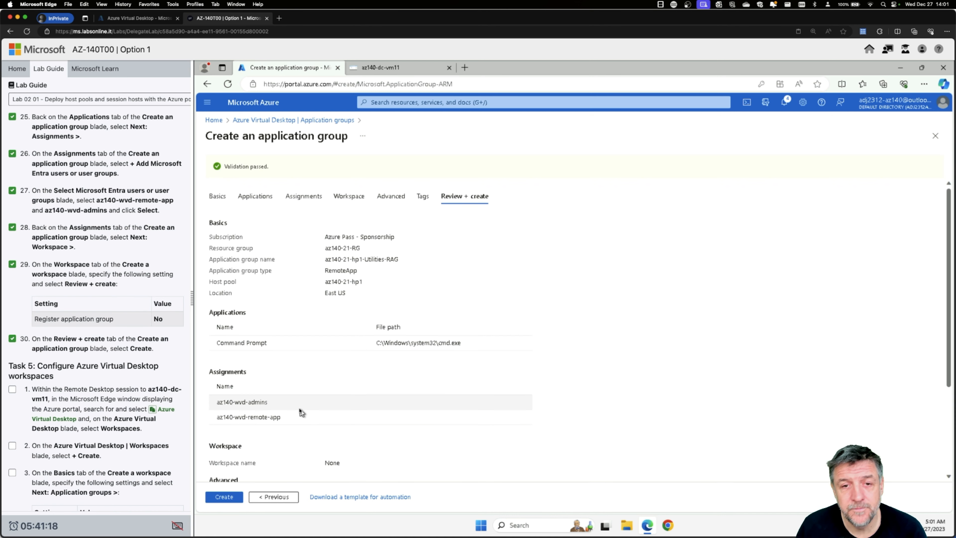
pyautogui.click(224, 496)
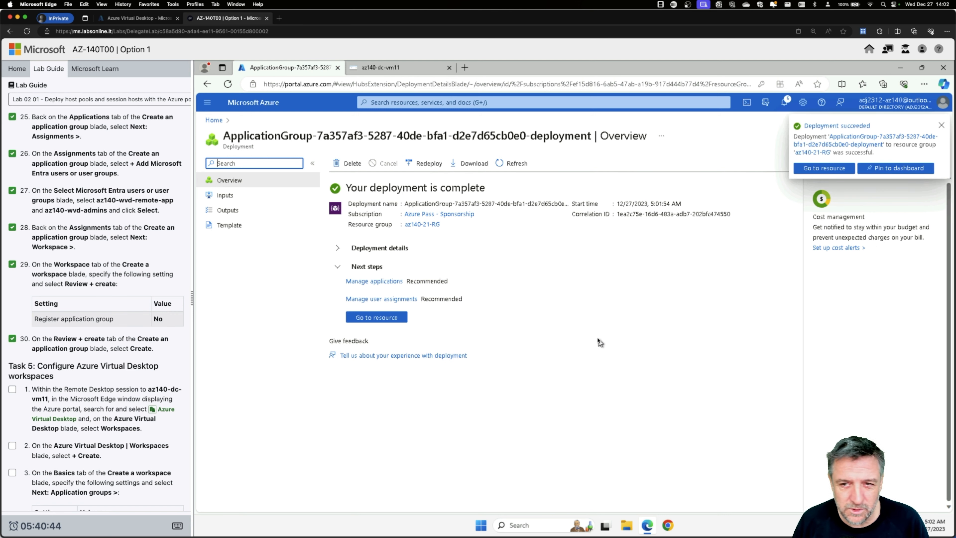
# Open the Azure Virtual Desktop application groups list and widen its columns to check each group's type and host pool
pyautogui.click(421, 102)
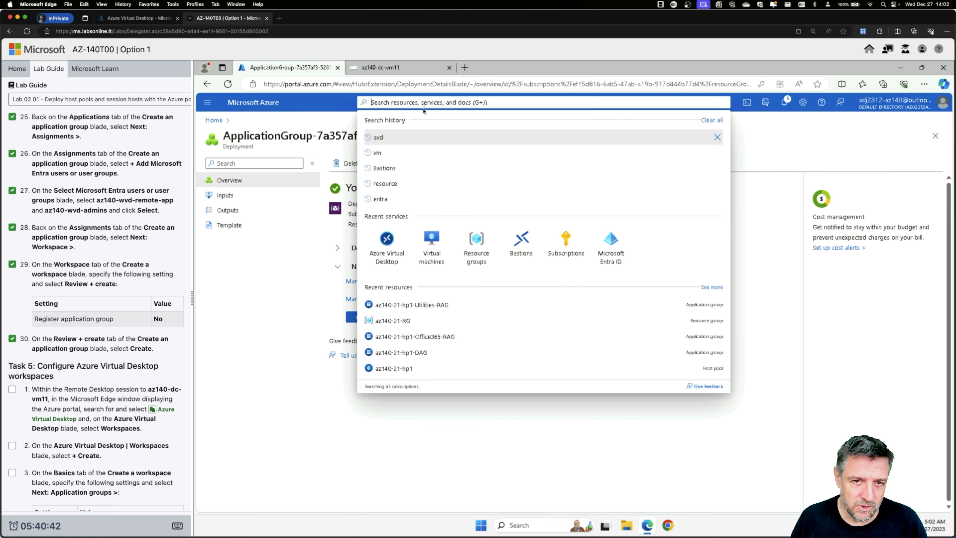
pyautogui.click(387, 256)
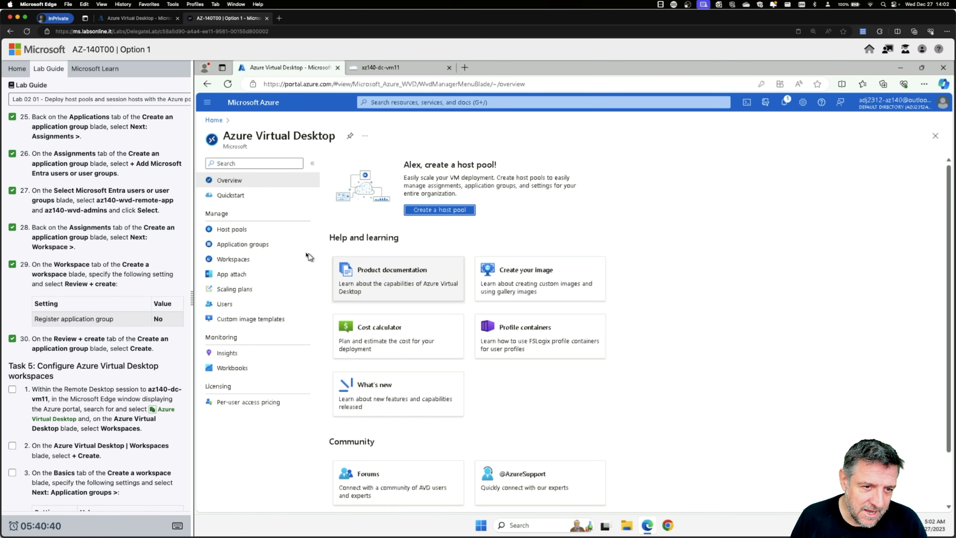
pyautogui.click(248, 244)
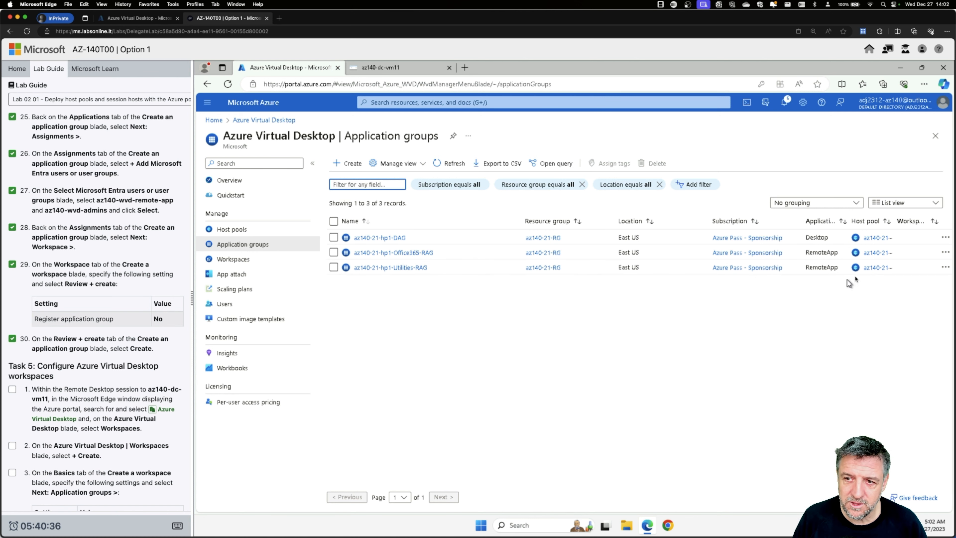
pyautogui.moveTo(895, 222); pyautogui.dragTo(920, 222)
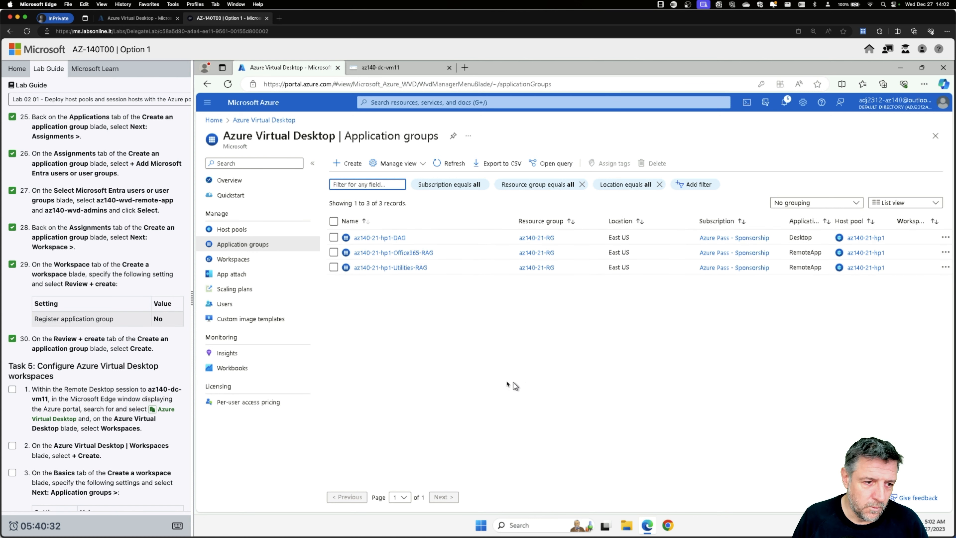
# Open the Azure Virtual Desktop workspaces list and mark lab guide Task 5 steps 1 and 2 as completed
pyautogui.scroll(-3, 86, 332)
pyautogui.scroll(-4, 86, 332)
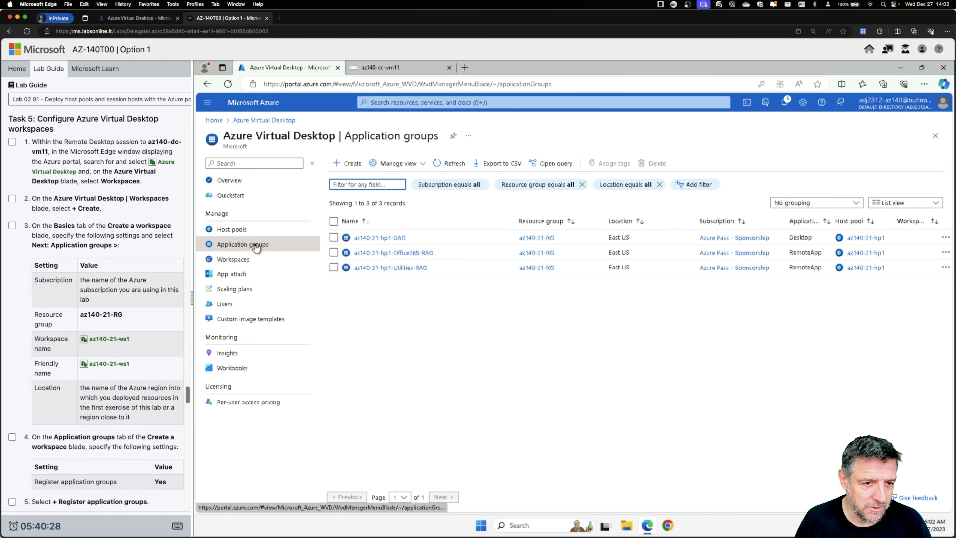
pyautogui.click(256, 260)
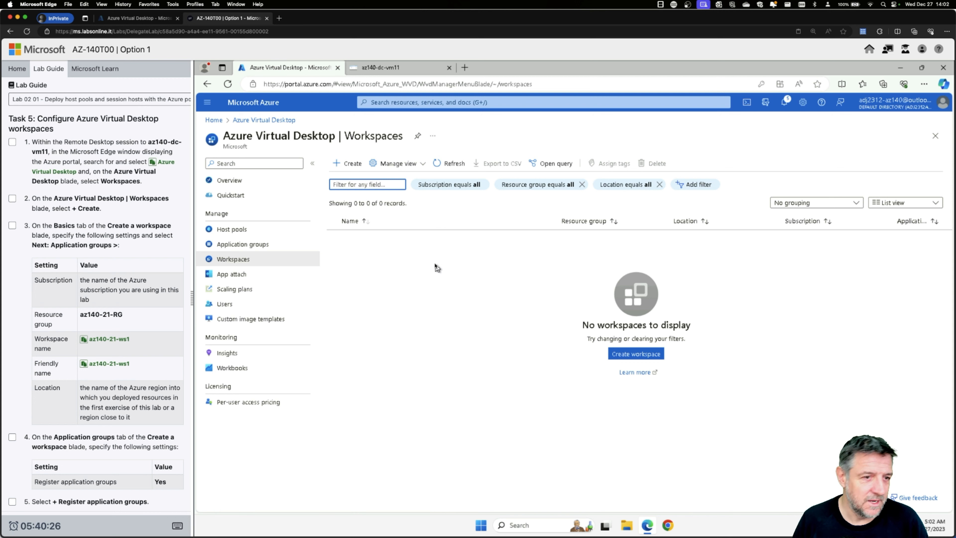
pyautogui.click(12, 142)
pyautogui.click(13, 199)
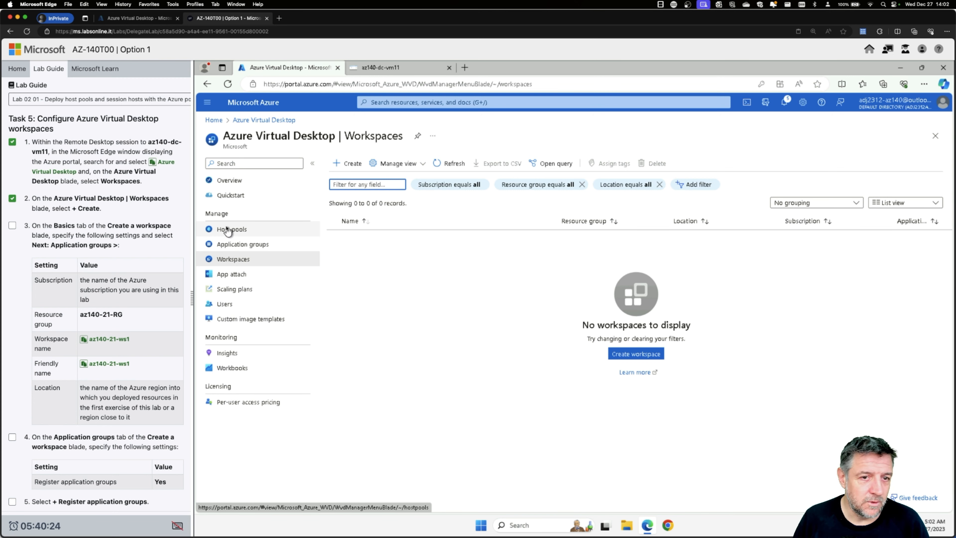
# Start a new workspace in resource group az140-21-RG with workspace name and friendly name az140-21-ws1, keeping location East US
pyautogui.click(348, 163)
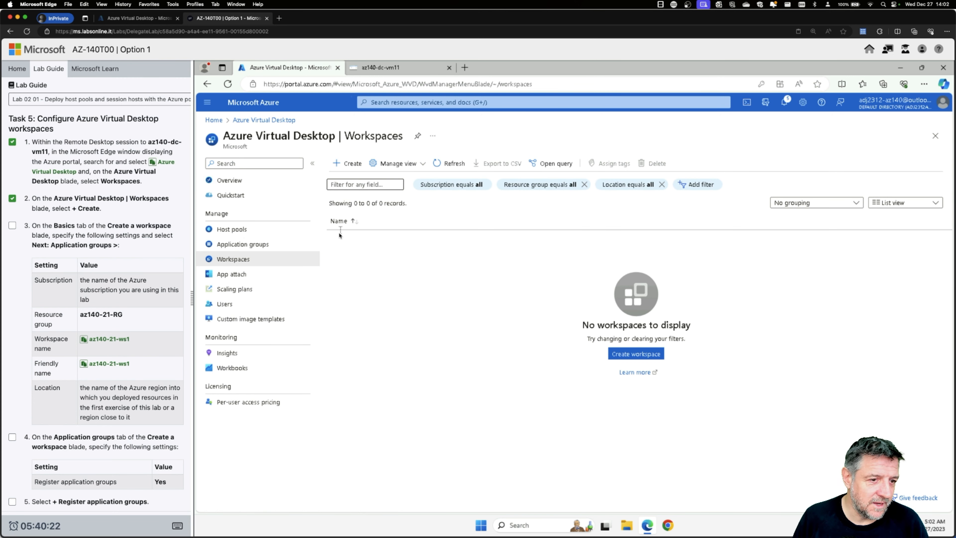
pyautogui.click(370, 264)
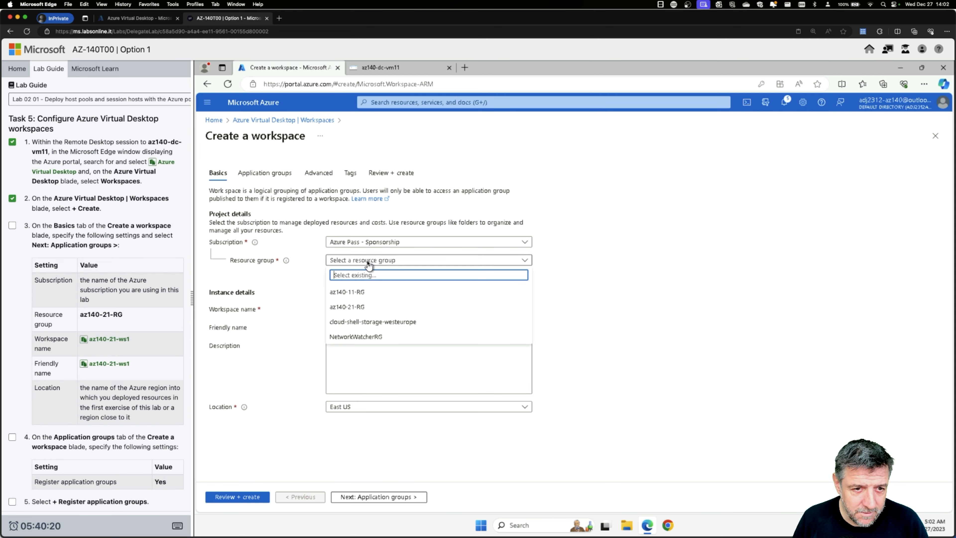
pyautogui.click(359, 305)
pyautogui.scroll(-3, 94, 311)
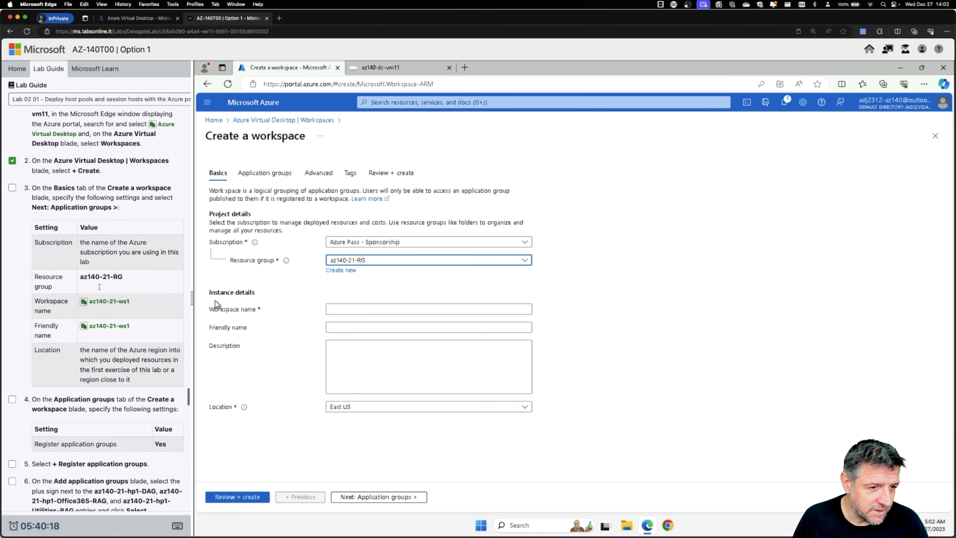
pyautogui.click(433, 309)
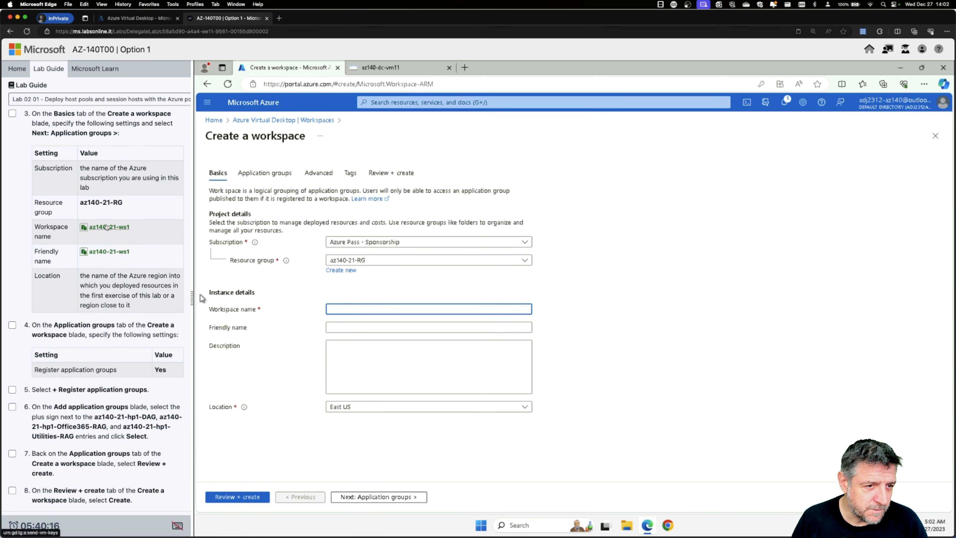
pyautogui.click(109, 227)
pyautogui.click(350, 327)
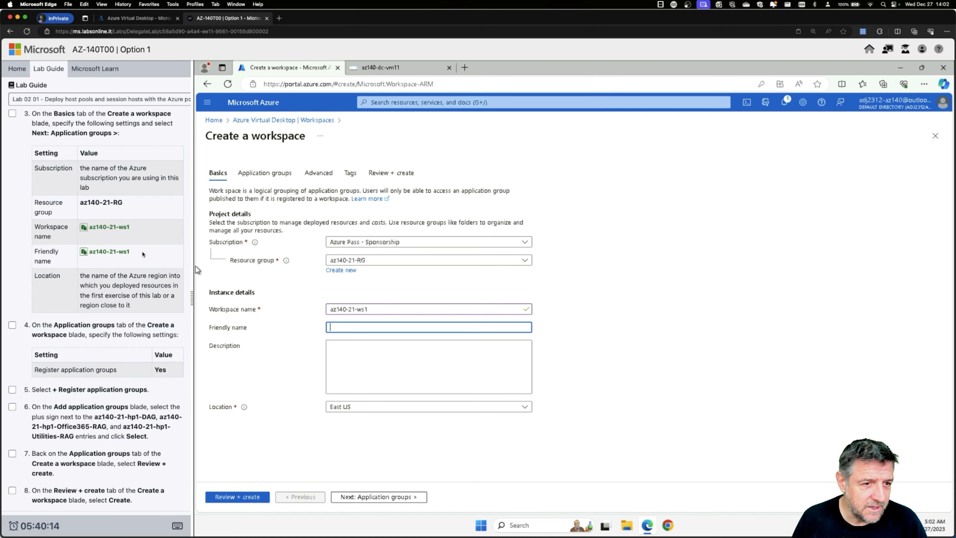
pyautogui.click(109, 251)
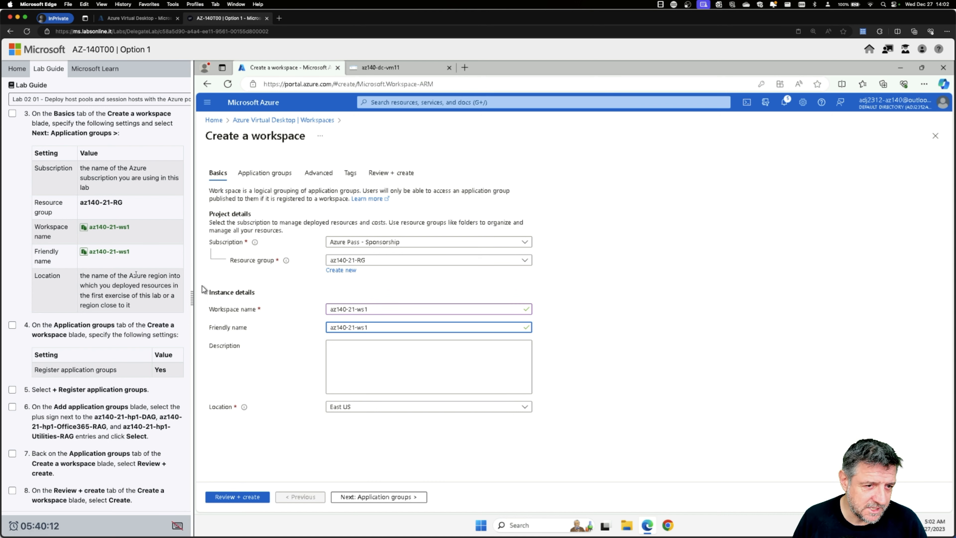
pyautogui.click(413, 355)
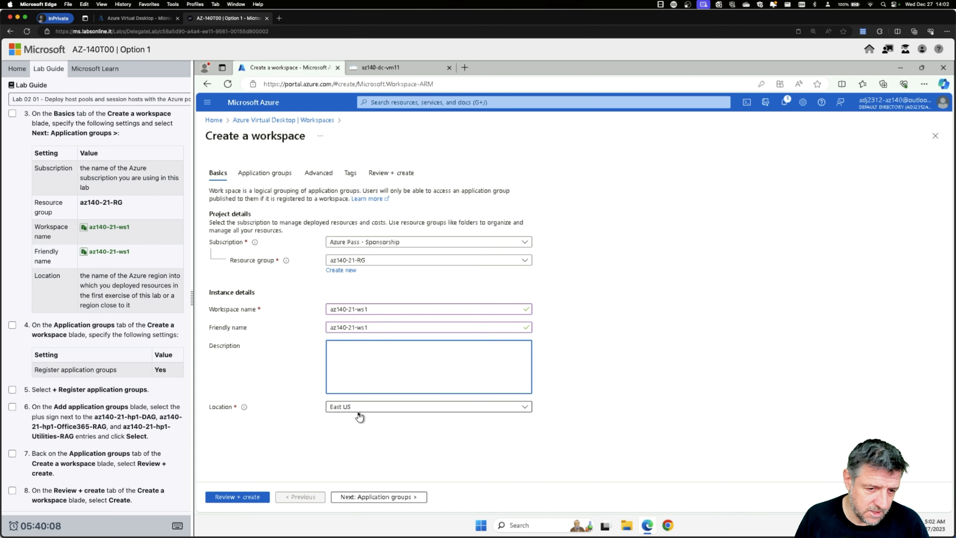
# Set application group registration to Yes for the workspace and mark lab guide steps 3 and 4 as completed
pyautogui.click(371, 491)
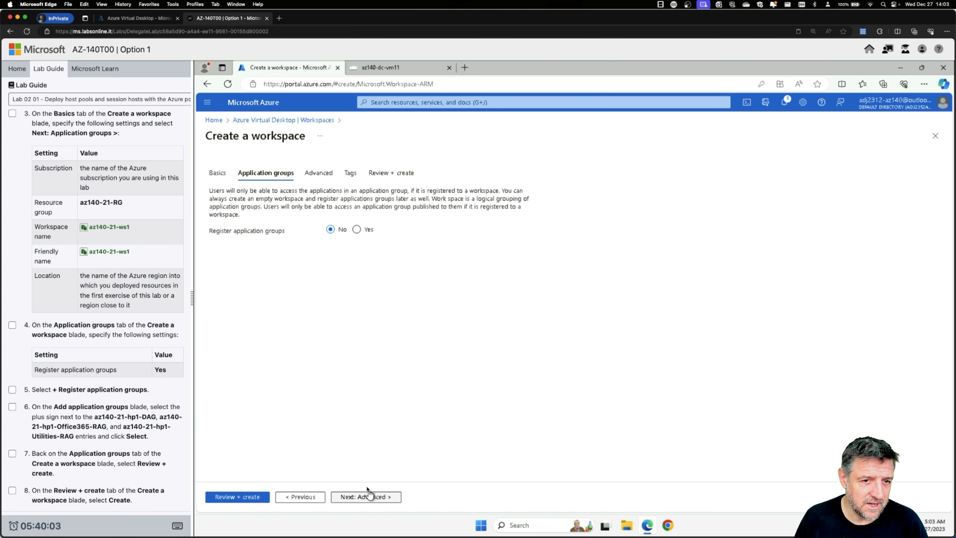
pyautogui.click(356, 229)
pyautogui.click(12, 325)
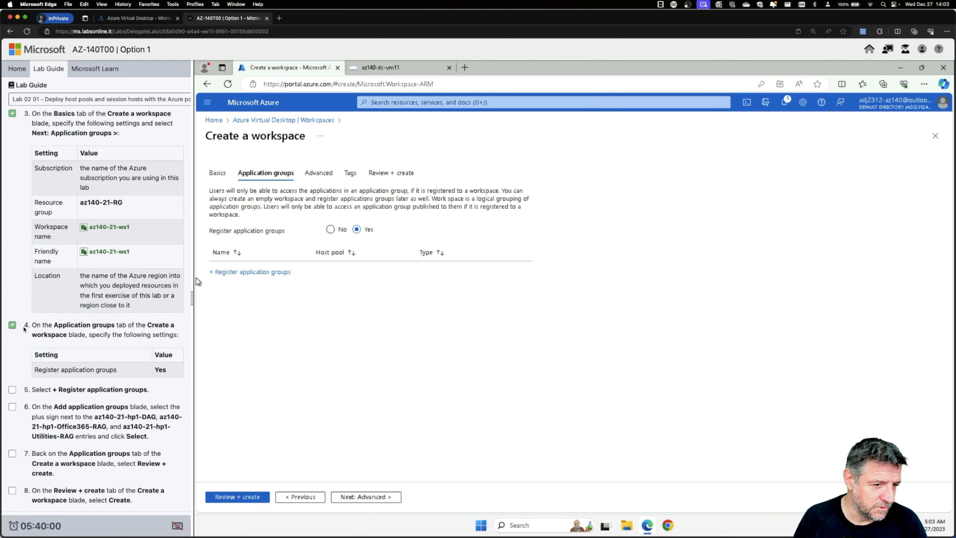
pyautogui.scroll(-4, 109, 287)
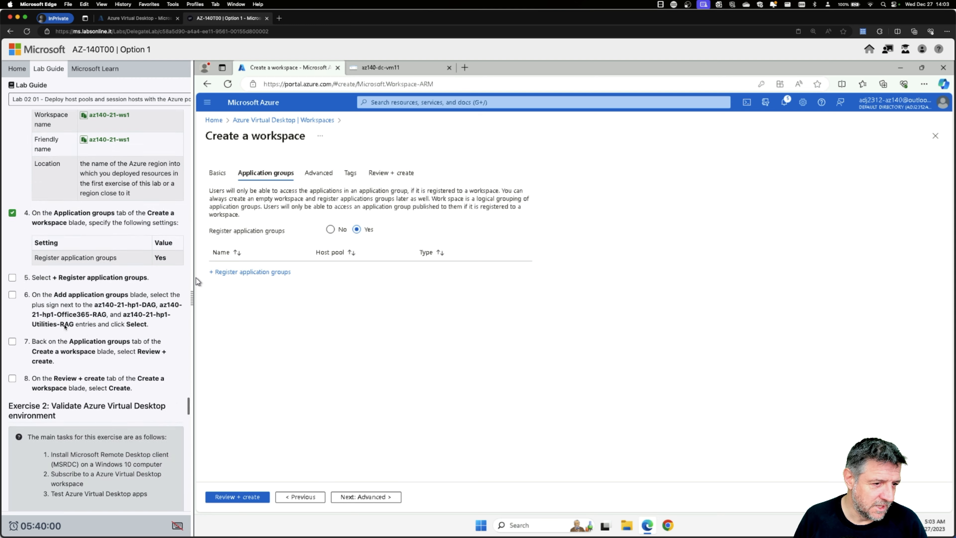
# Register az140-21-hp1-DAG, az140-21-hp1-Office365-RAG and az140-21-hp1-Utilities-RAG with the workspace, and mark lab guide steps 5 and 6 as completed
pyautogui.click(248, 272)
pyautogui.click(12, 240)
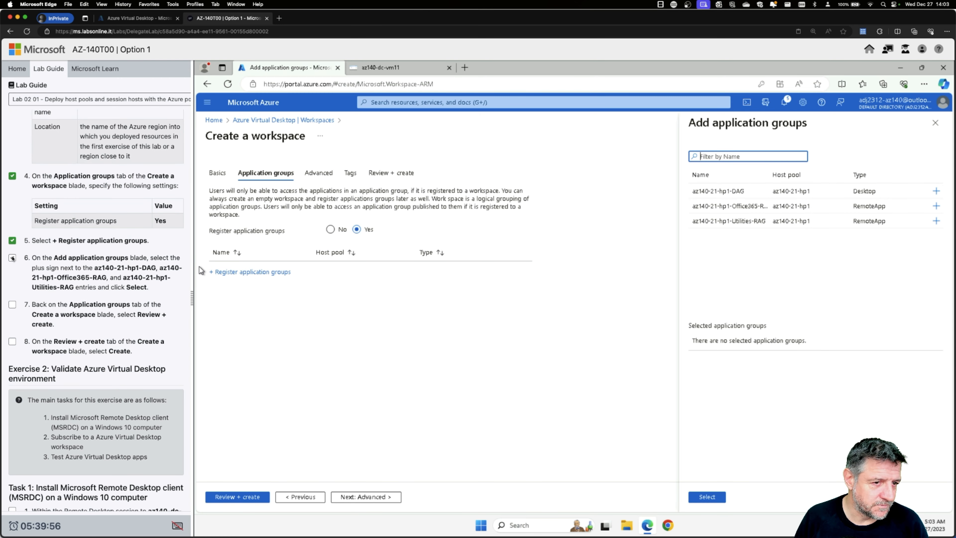
pyautogui.click(12, 257)
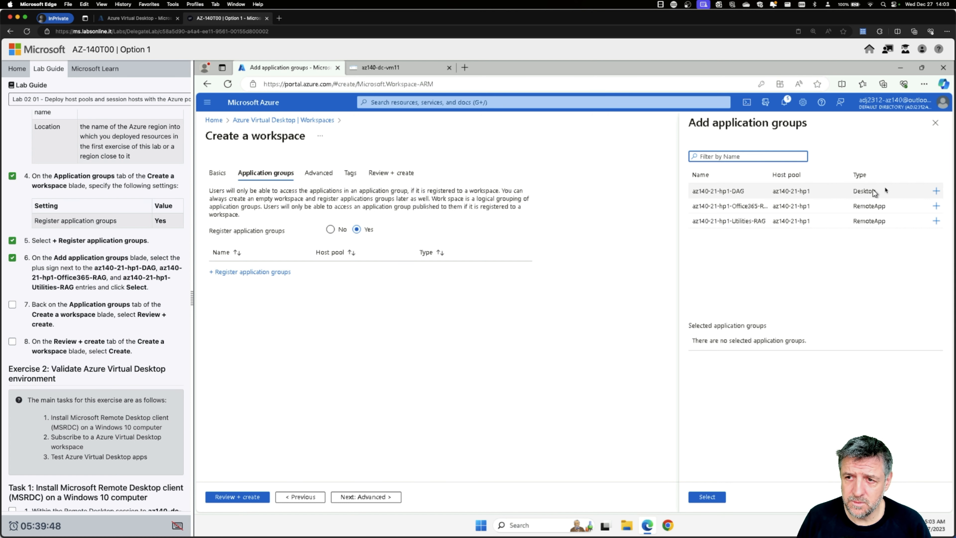
pyautogui.click(936, 191)
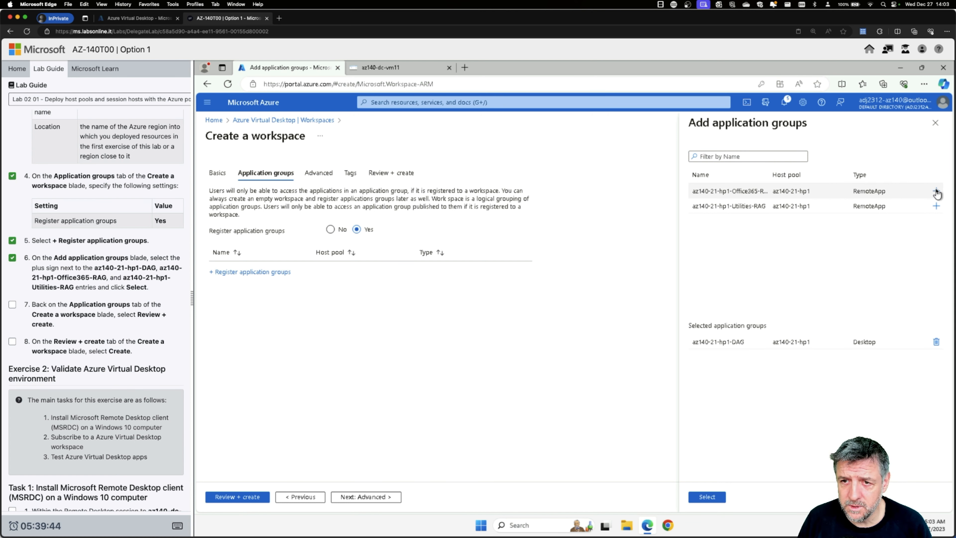
pyautogui.click(936, 191)
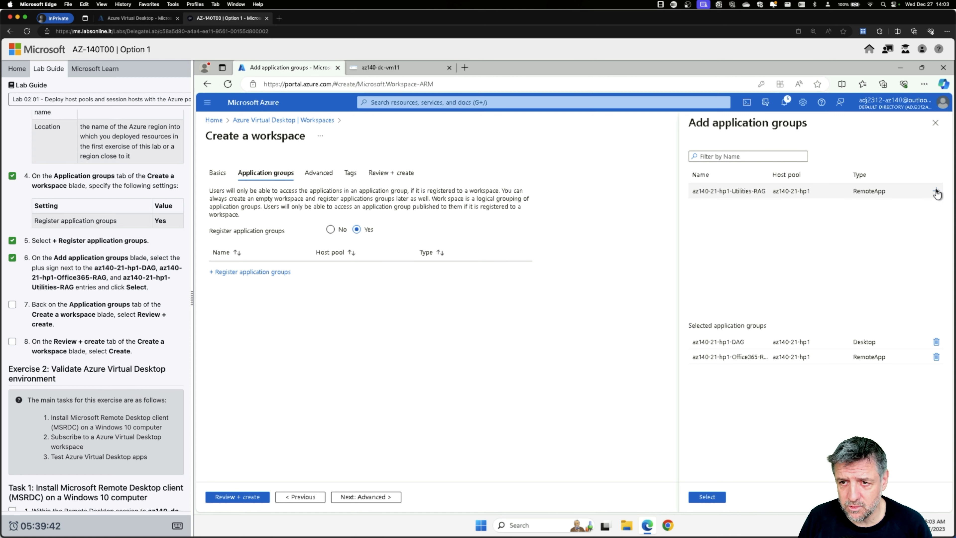
pyautogui.click(936, 191)
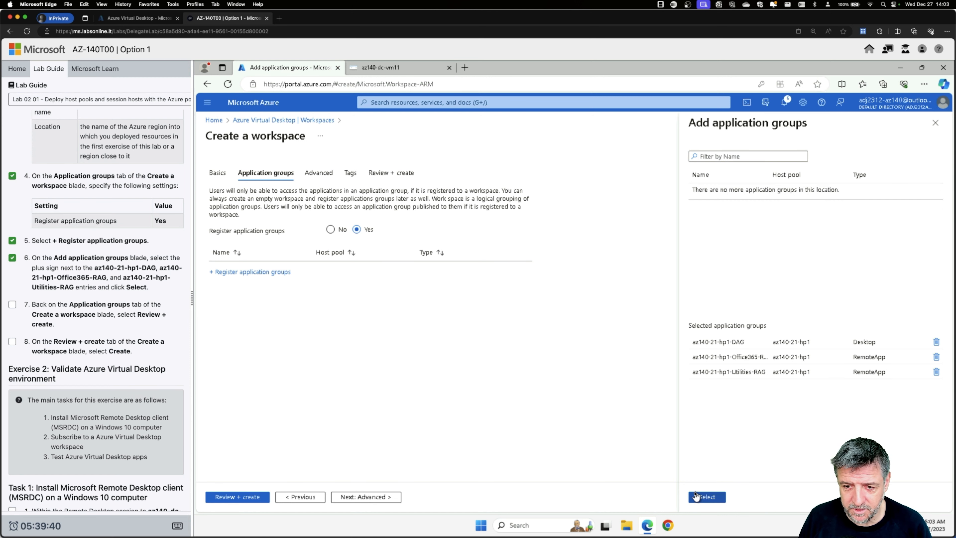
pyautogui.click(706, 497)
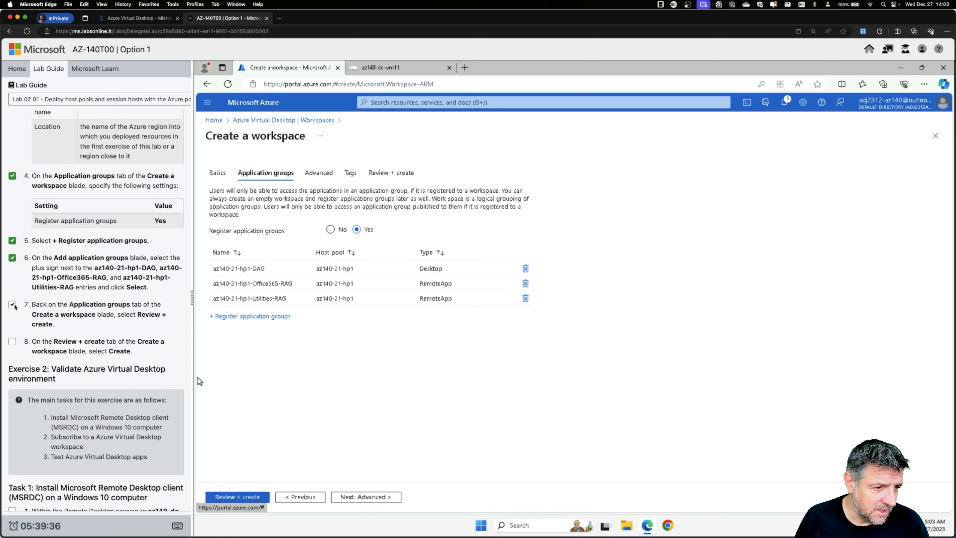
# Create the az140-21-ws1 workspace without diagnostics or tags, and mark lab guide steps 7 and 8 as completed
pyautogui.click(376, 500)
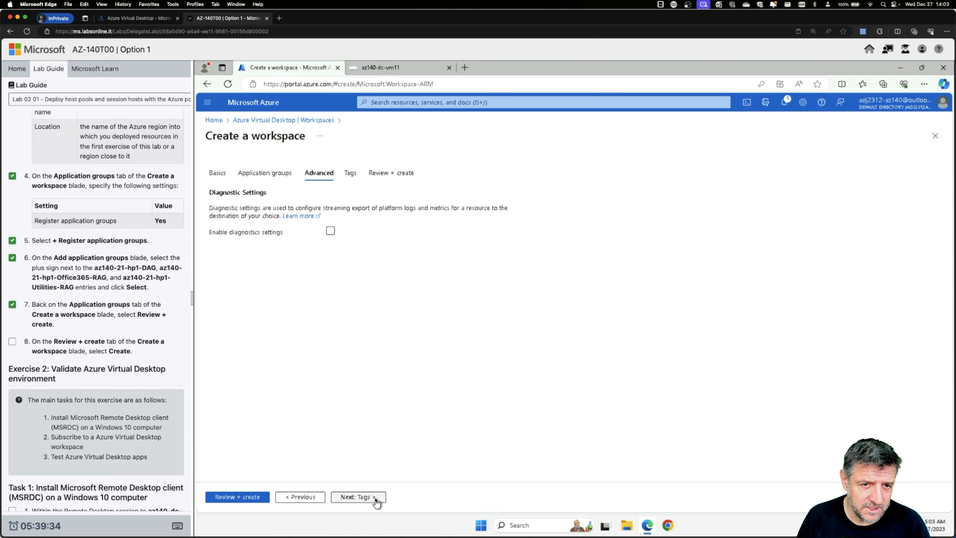
pyautogui.click(377, 501)
pyautogui.click(376, 501)
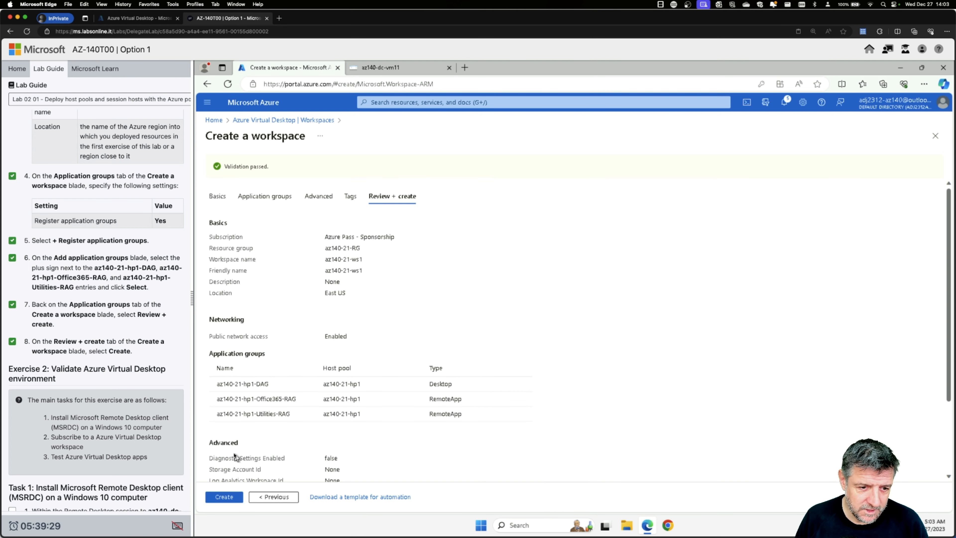
pyautogui.click(226, 497)
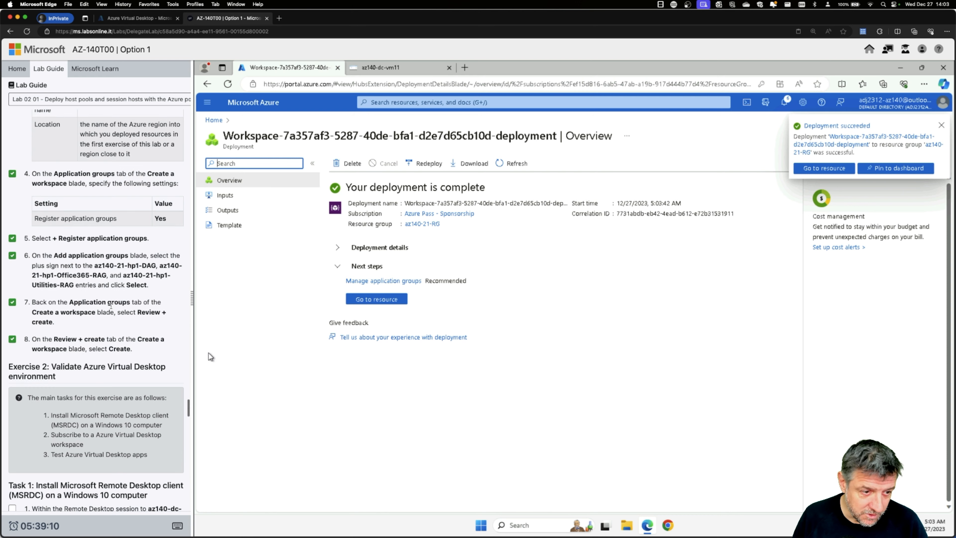
# Go to Exercise 2 Task 1 in the lab guide and open the az140-cl-vm11 virtual machine from the portal home
pyautogui.scroll(-10, 111, 306)
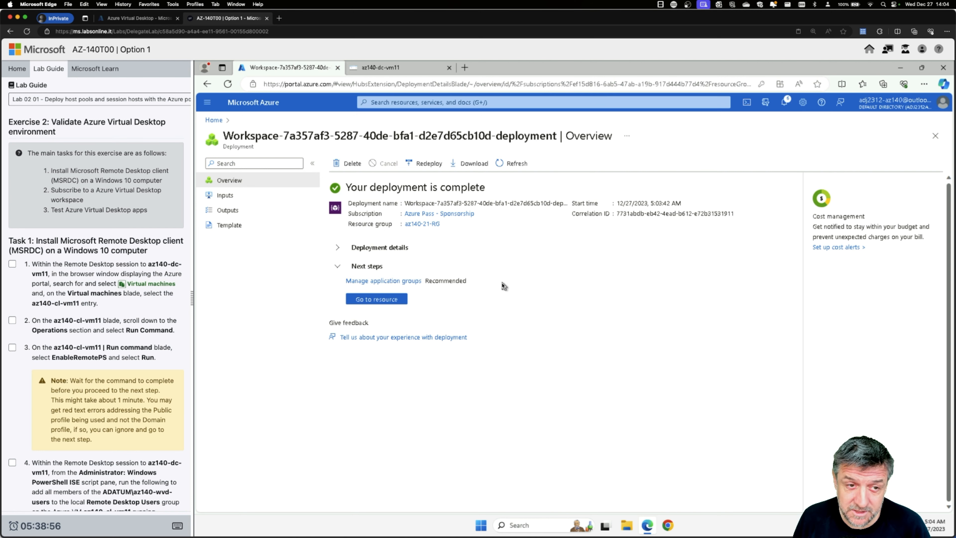
pyautogui.click(269, 110)
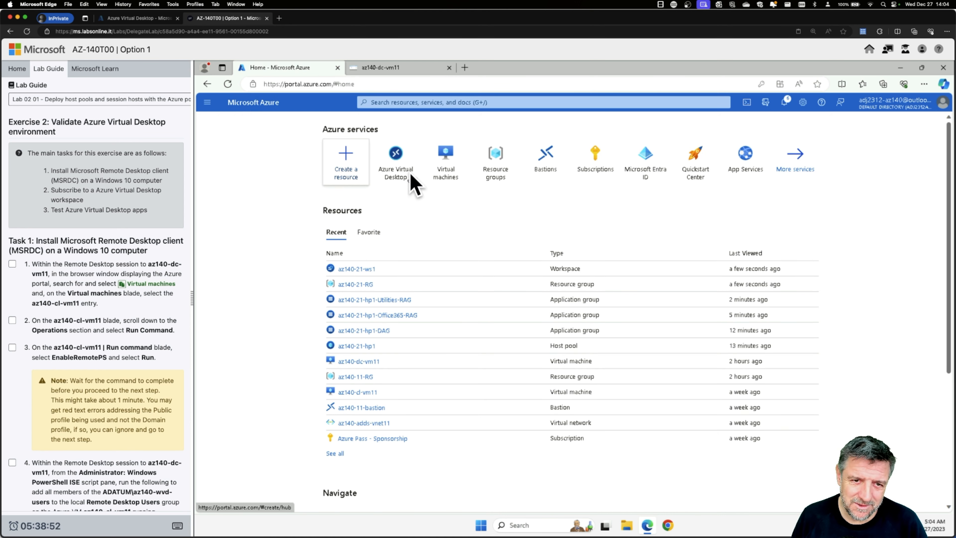
pyautogui.click(448, 166)
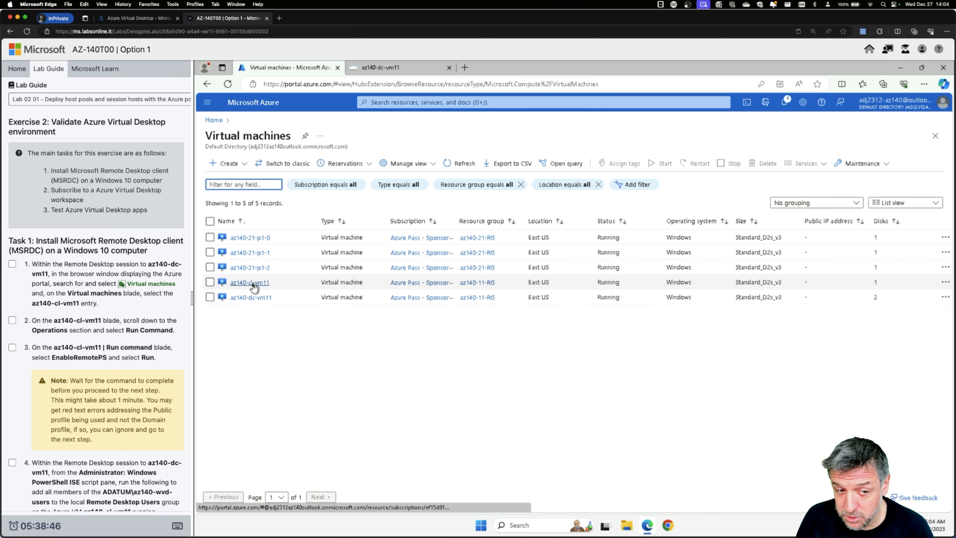
pyautogui.click(253, 285)
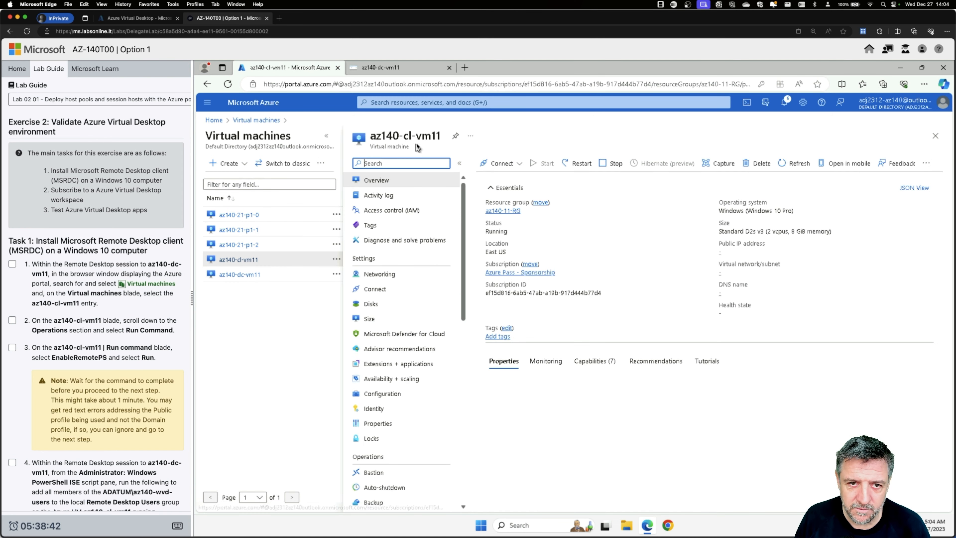
# Open the Bastion connection settings of az140-cl-vm11 and reselect that virtual machine in the list
pyautogui.click(501, 165)
pyautogui.click(497, 195)
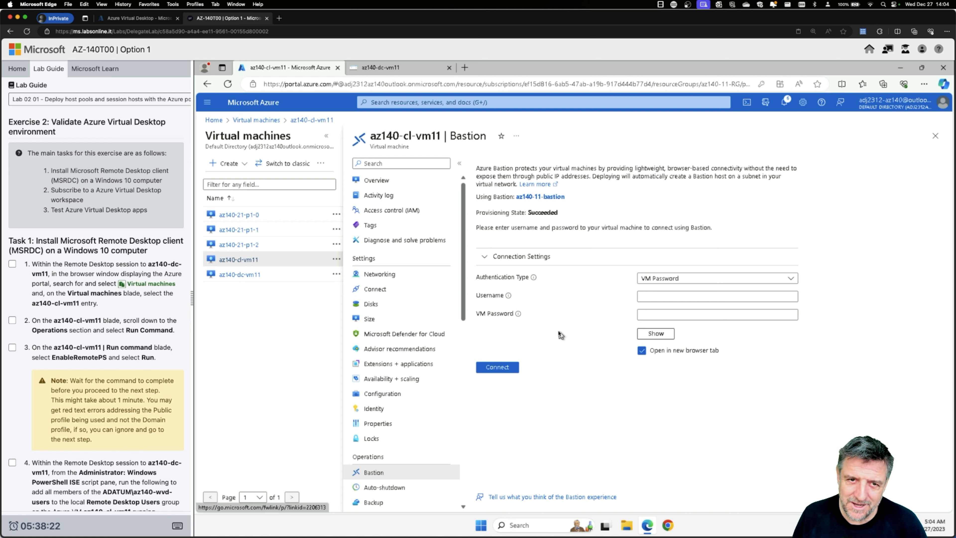
pyautogui.click(230, 262)
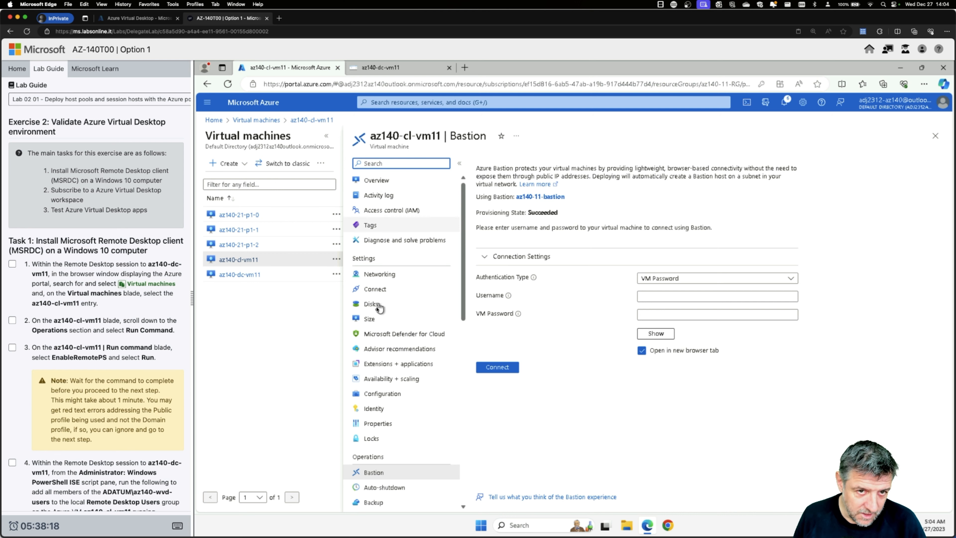
# Mark lab guide steps 1 and 2 of Exercise 2 Task 1 as completed
pyautogui.scroll(-2, 164, 321)
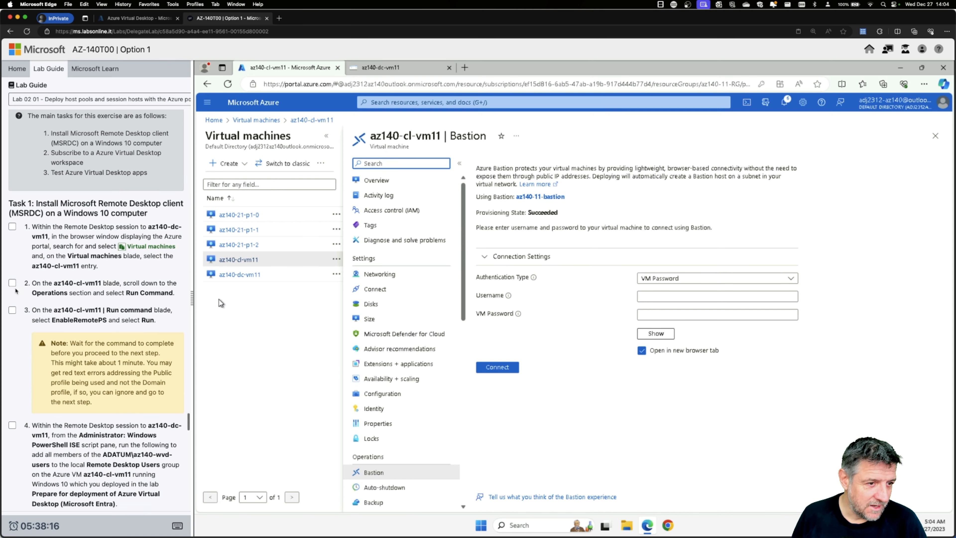
pyautogui.click(13, 226)
pyautogui.click(12, 283)
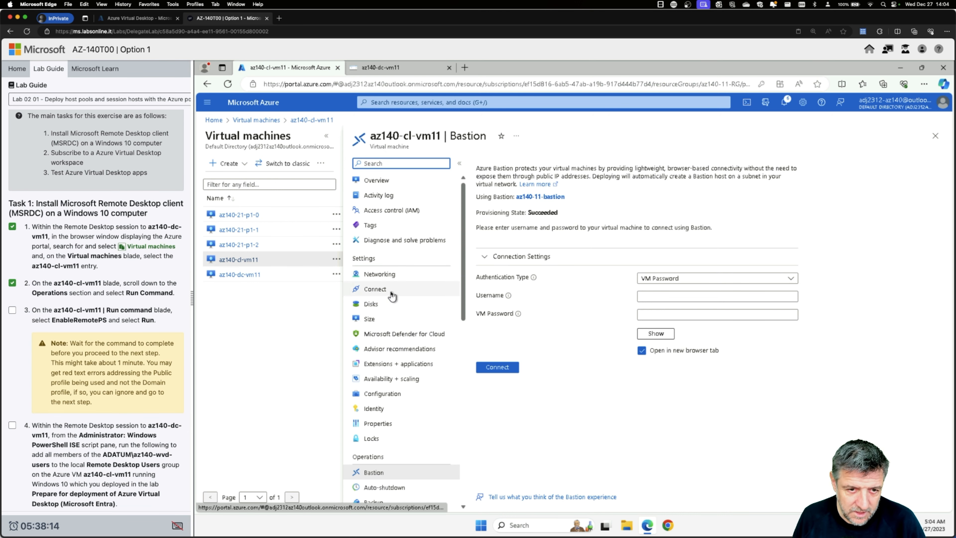
# Run the EnableRemotePS run command on az140-cl-vm11 and mark lab guide step 3 as completed
pyautogui.scroll(-5, 407, 312)
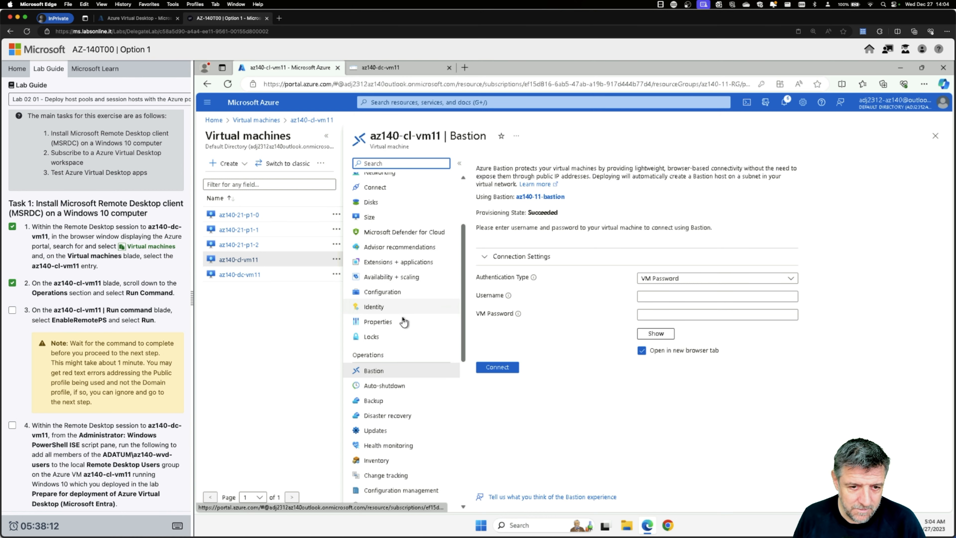
pyautogui.scroll(-3, 403, 321)
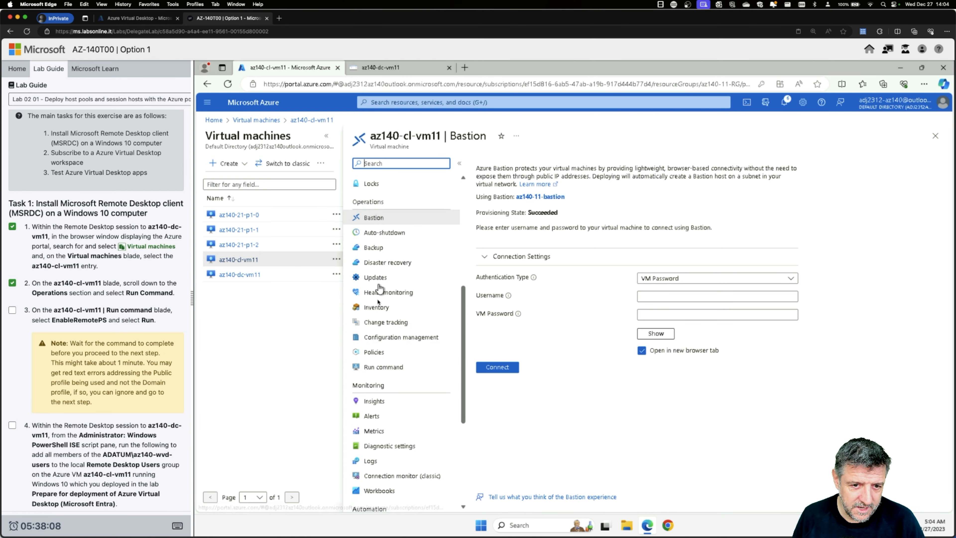
pyautogui.click(378, 373)
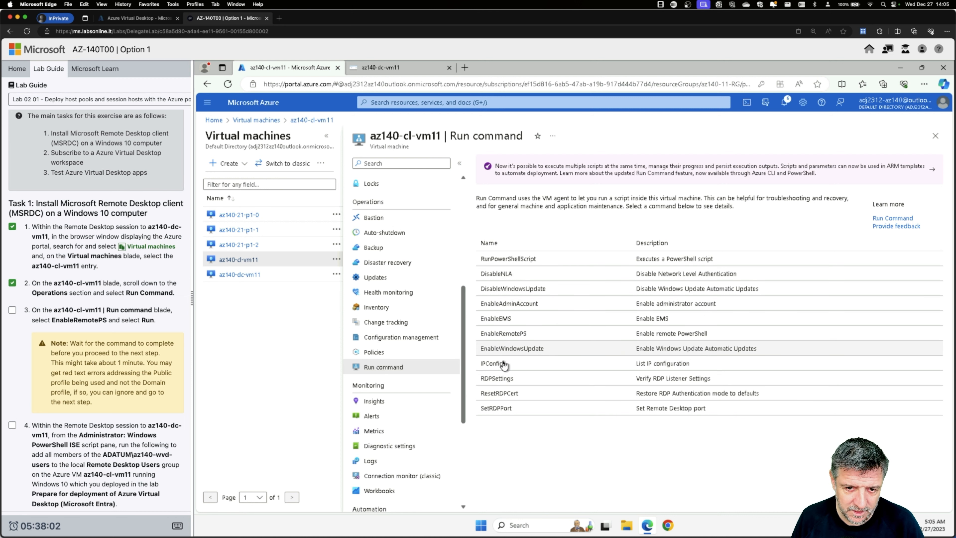
pyautogui.click(501, 335)
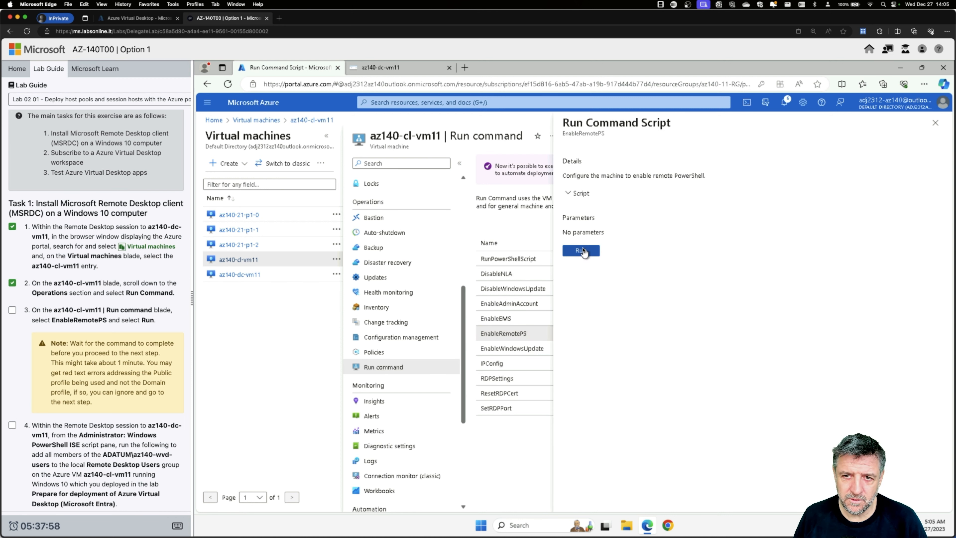
pyautogui.click(581, 251)
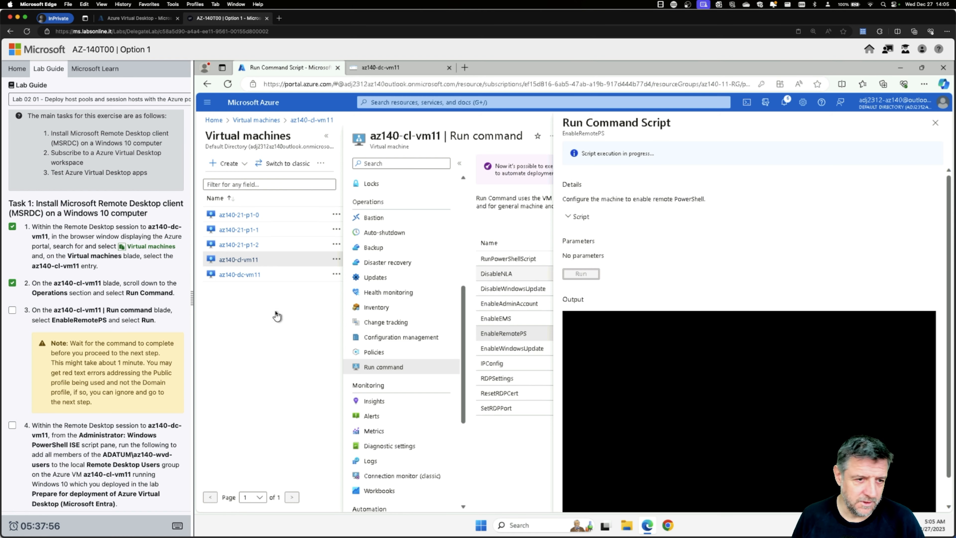
pyautogui.click(12, 309)
# Read the PowerShell snippet for the Remote Desktop Users group in lab guide step 4 and mark that step as completed
pyautogui.scroll(-4, 135, 288)
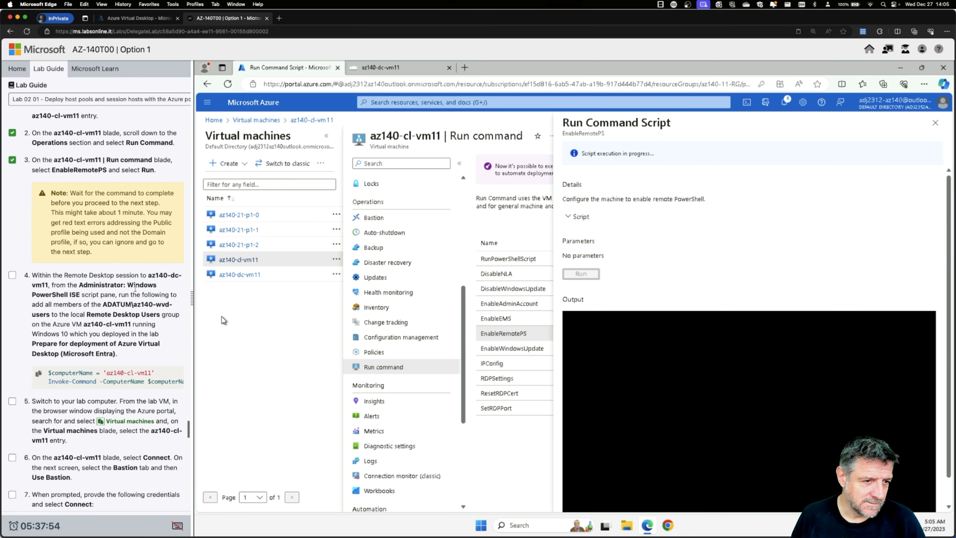
pyautogui.scroll(-1, 136, 289)
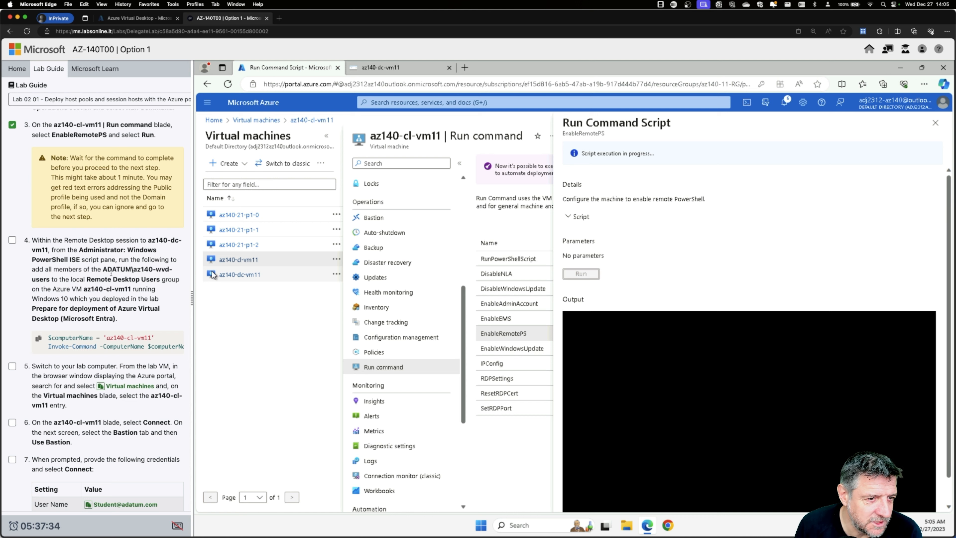
pyautogui.scroll(-1, 124, 341)
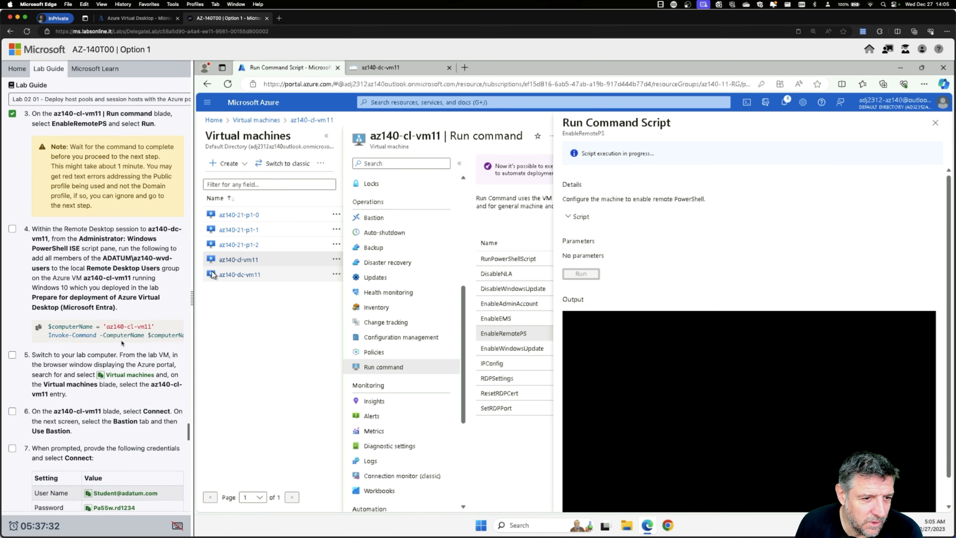
pyautogui.hscroll(10, 124, 329)
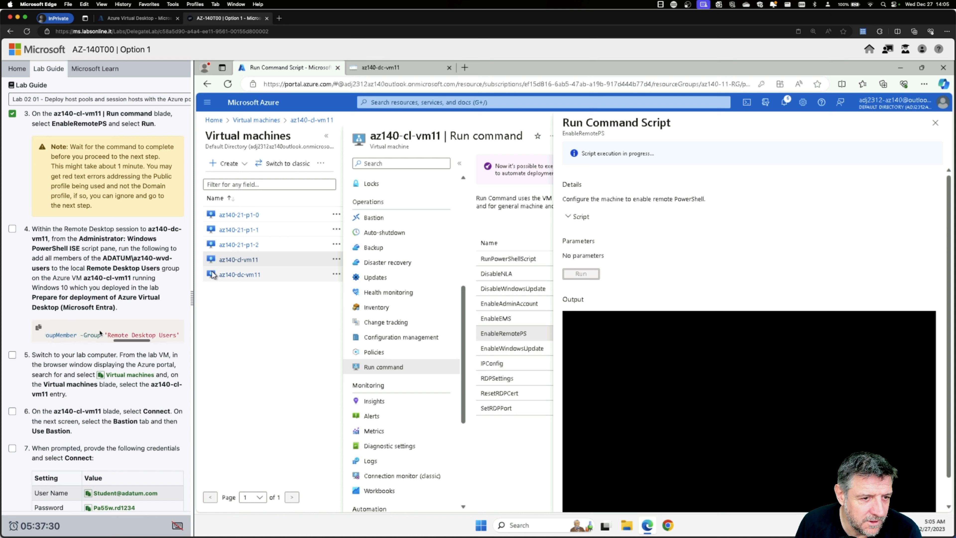
pyautogui.hscroll(-10, 102, 333)
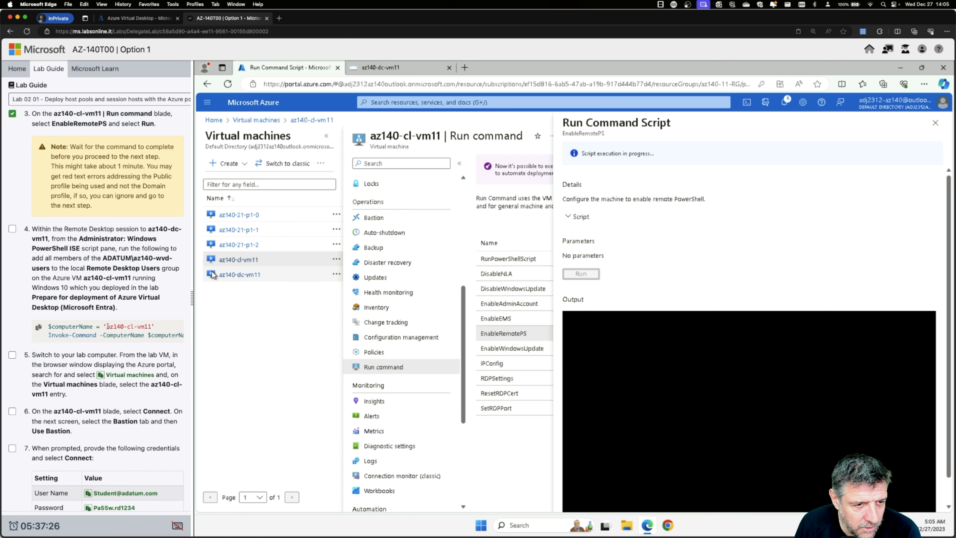
pyautogui.click(13, 229)
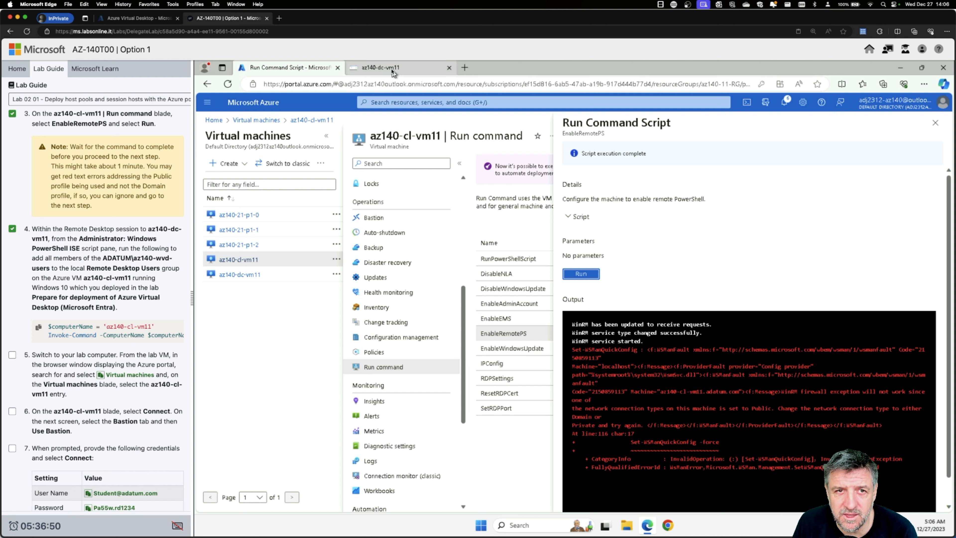
# Look at the az140-dc-vm11 session, return to the portal and close the EnableRemotePS script pane
pyautogui.moveTo(394, 72)
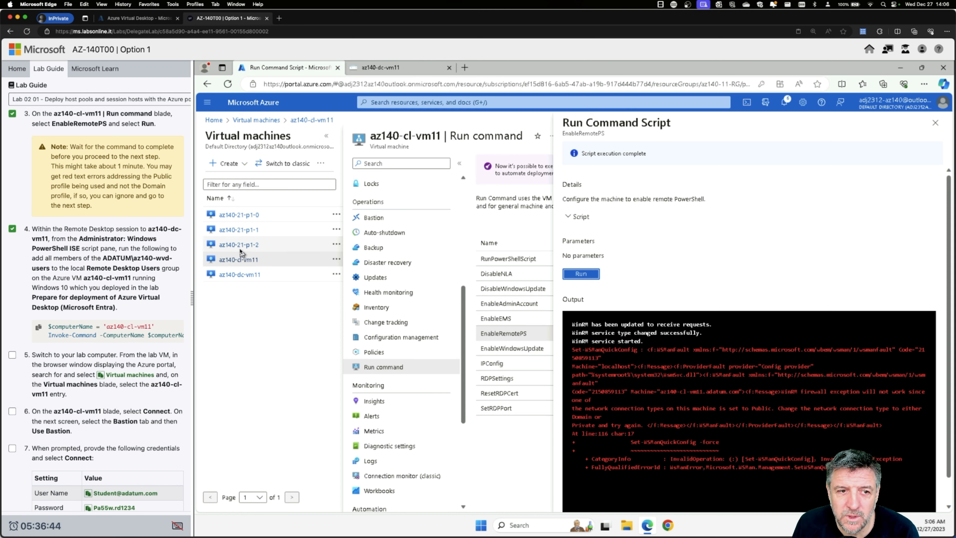
pyautogui.click(400, 70)
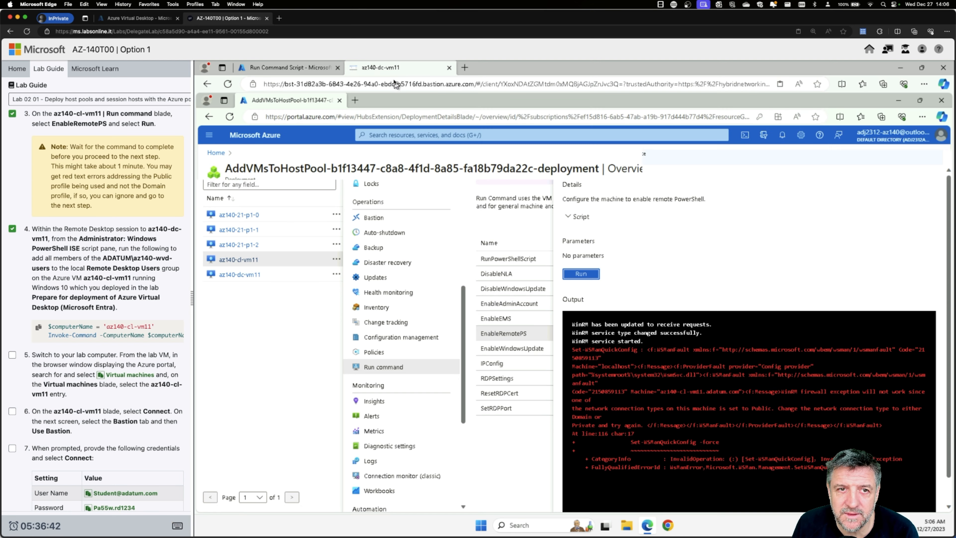
pyautogui.click(290, 69)
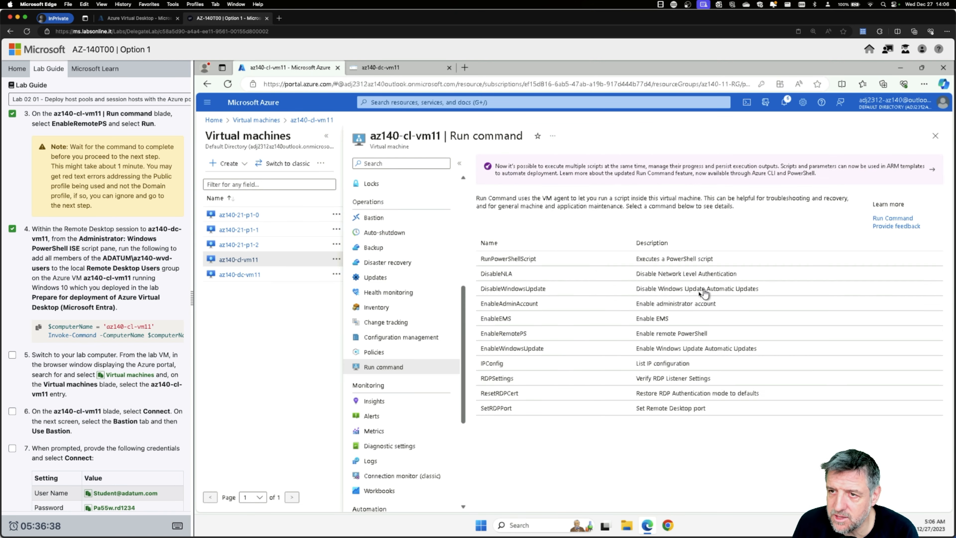
pyautogui.click(935, 123)
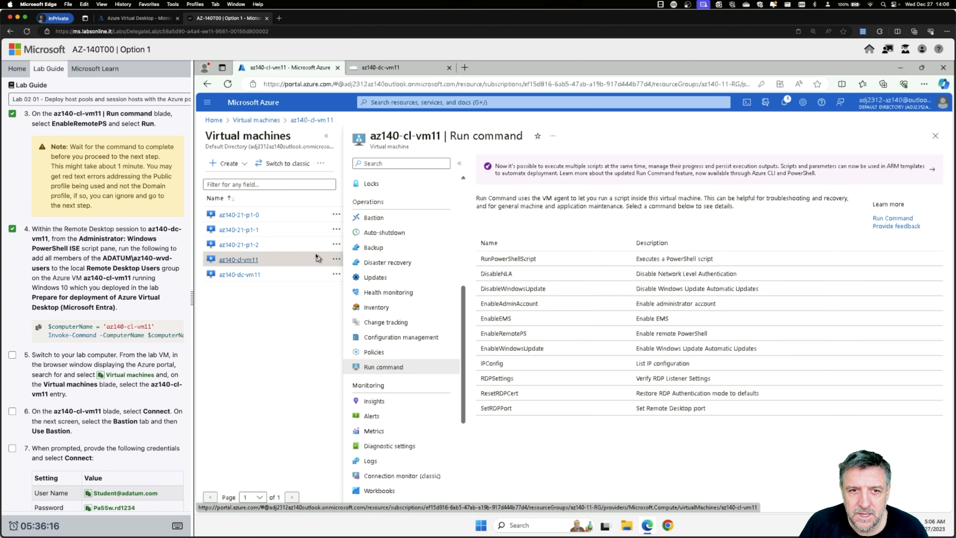
# Open the Bastion connection page of az140-cl-vm11 from the virtual machine's overview
pyautogui.scroll(5, 384, 200)
pyautogui.click(405, 180)
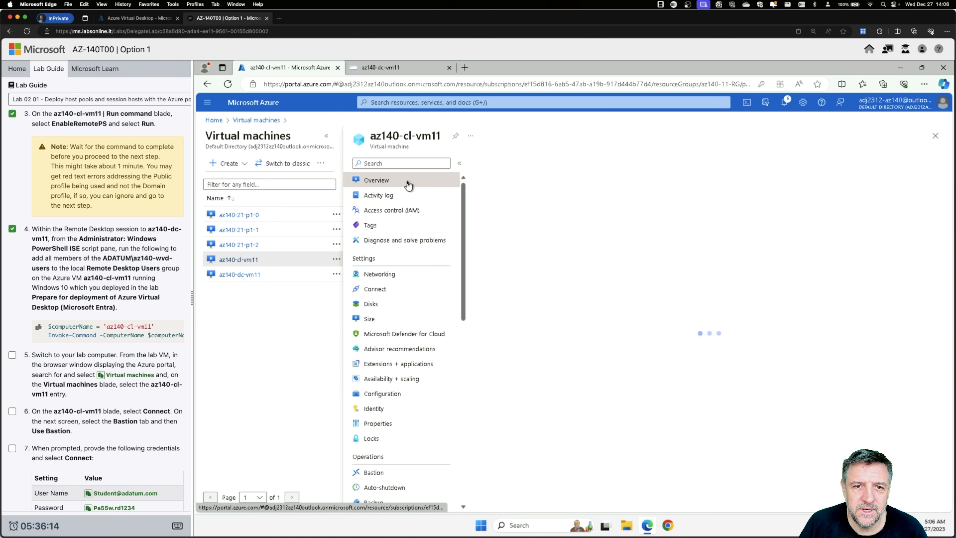
pyautogui.click(521, 165)
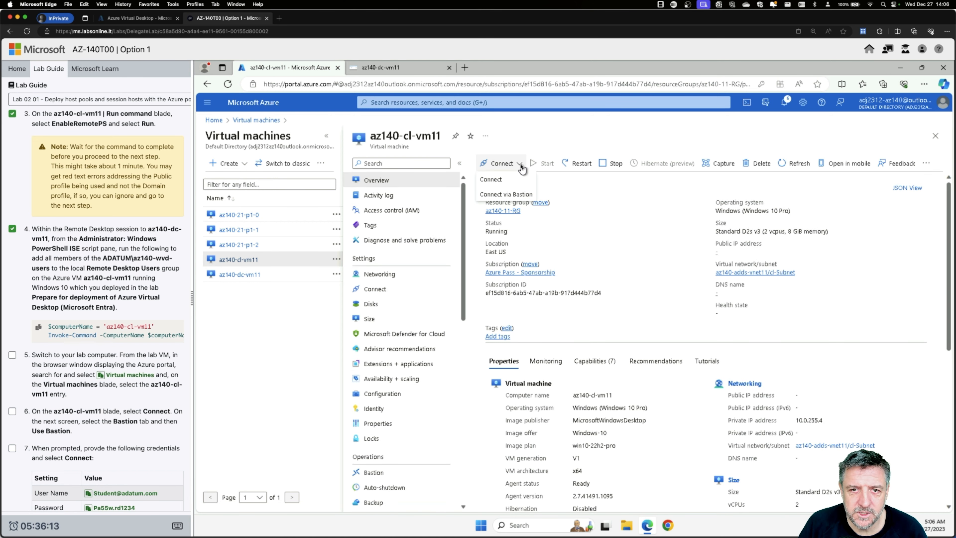
pyautogui.click(509, 192)
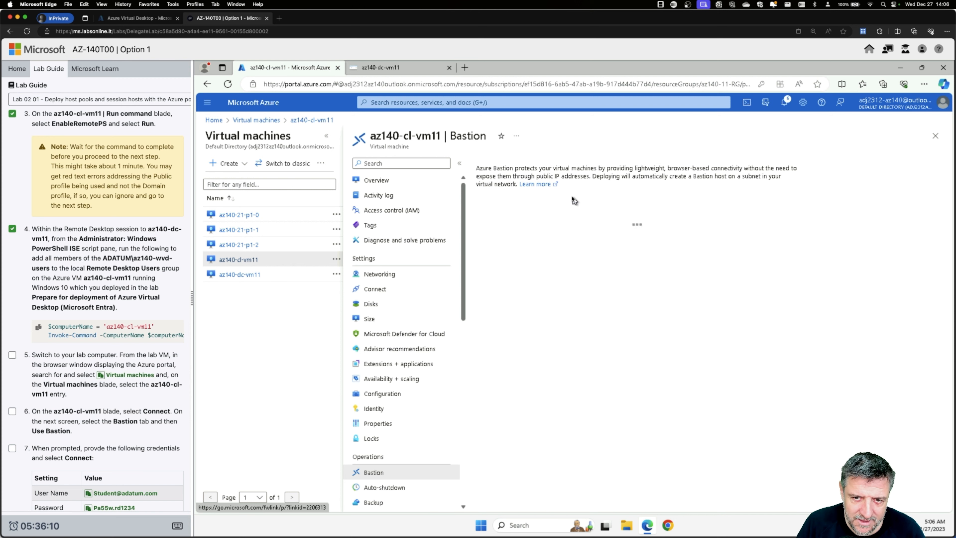
# Enter the username student and the VM password, and connect to az140-cl-vm11 through Bastion
pyautogui.click(660, 296)
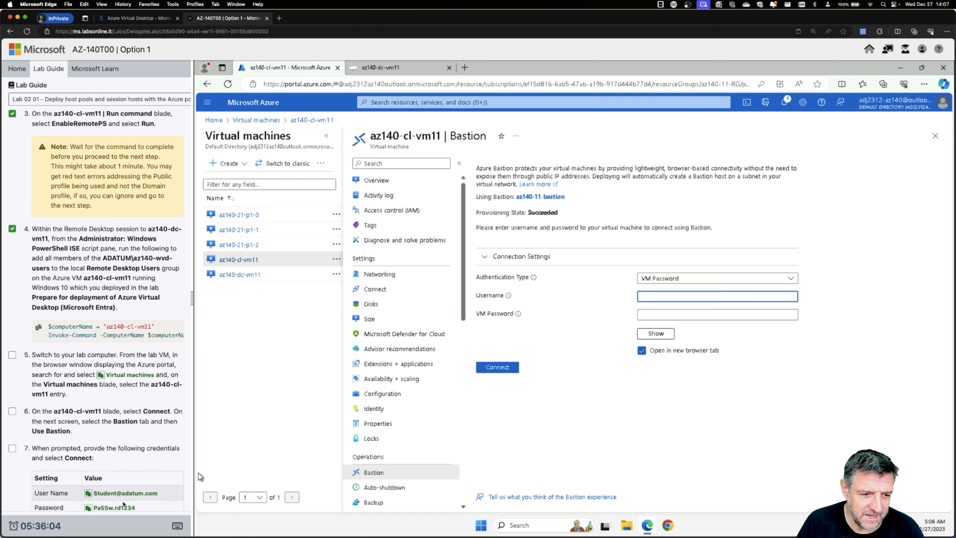
pyautogui.write('student')
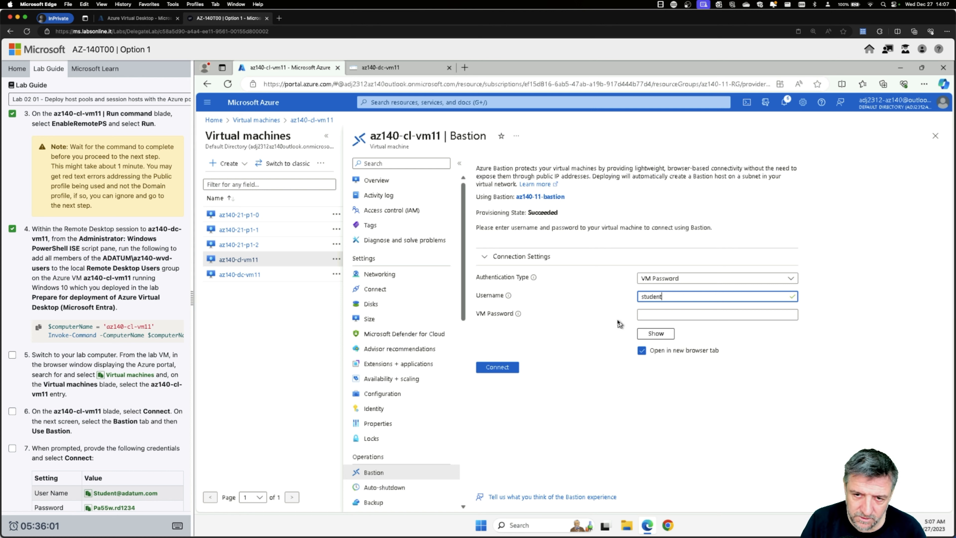
pyautogui.click(643, 313)
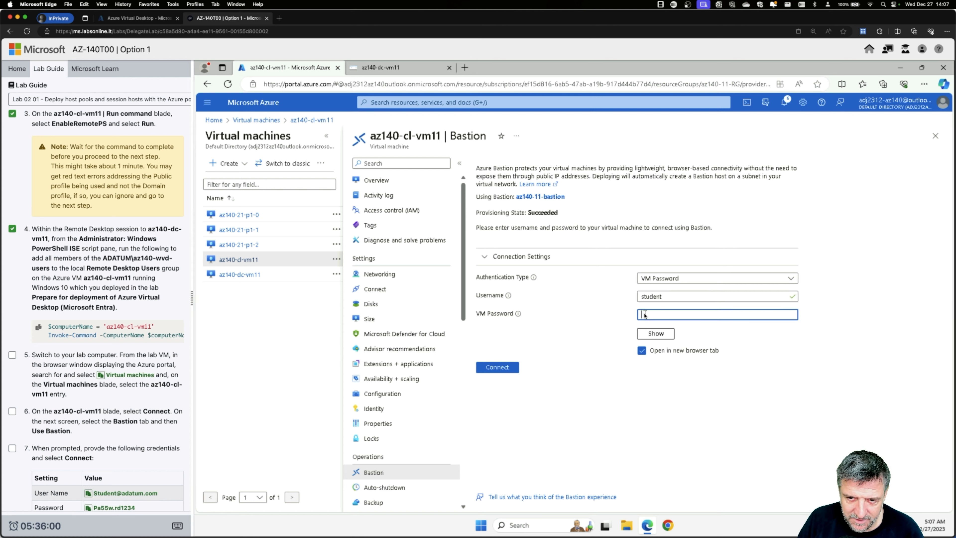
pyautogui.click(128, 507)
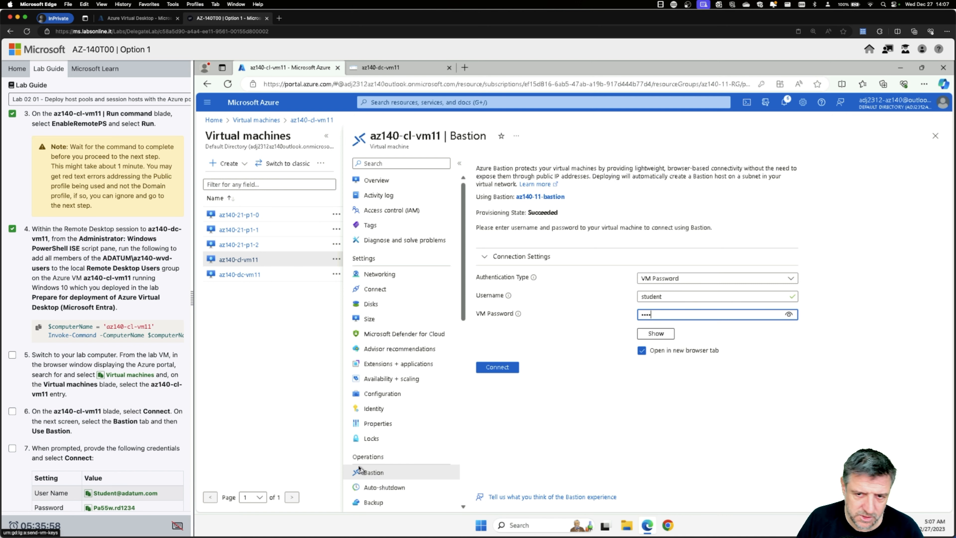
pyautogui.click(497, 367)
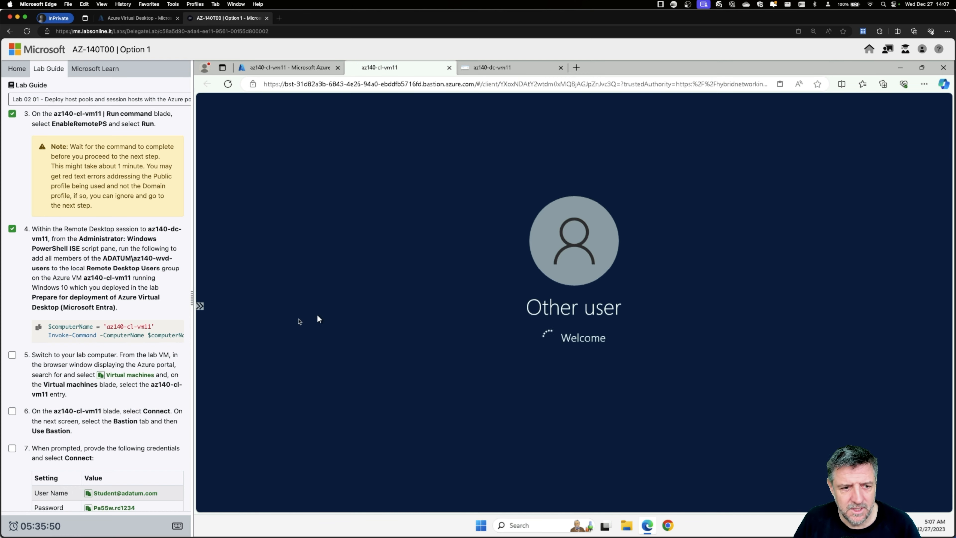
# Accept the default Windows privacy settings on az140-cl-vm11 and allow the PC to be discoverable on the network
pyautogui.scroll(-2, 216, 340)
pyautogui.scroll(-2, 136, 471)
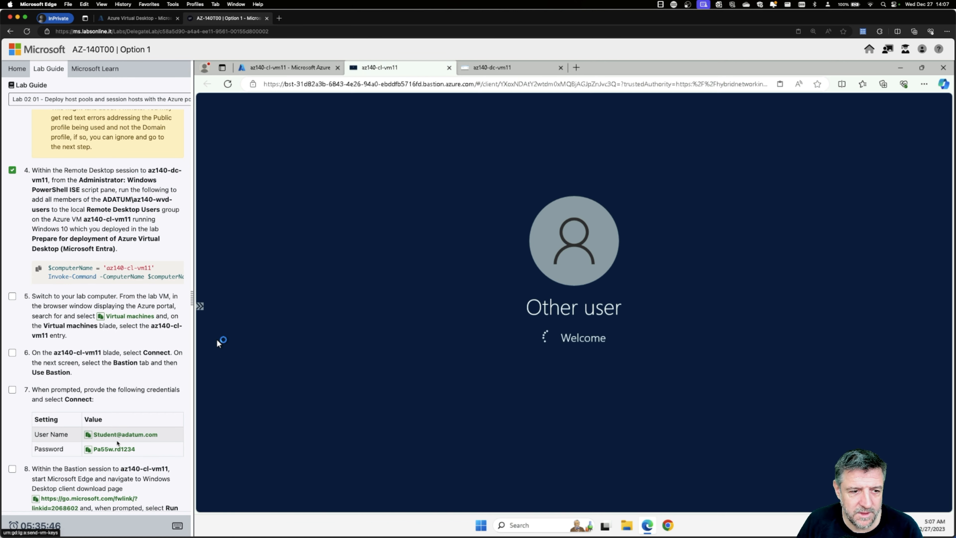
pyautogui.scroll(1, 109, 440)
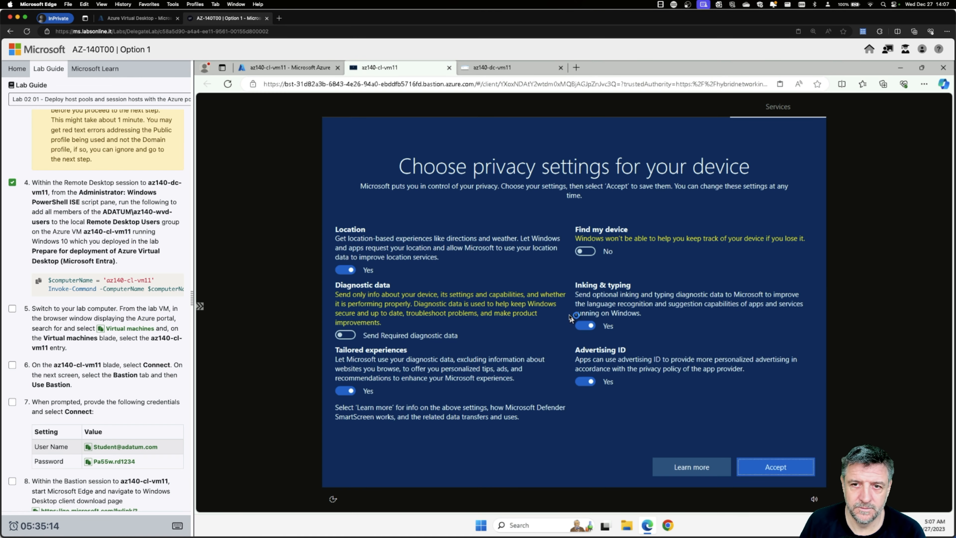
pyautogui.click(763, 468)
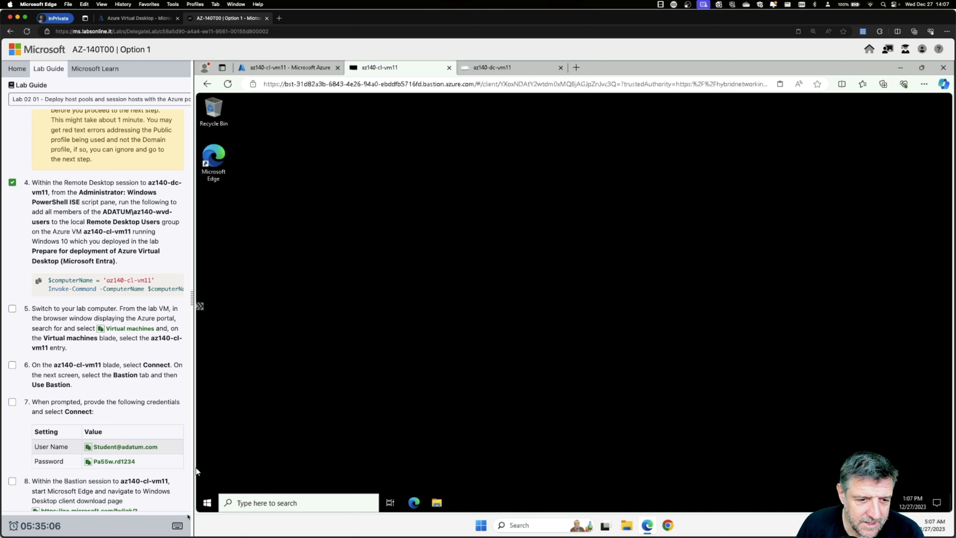
pyautogui.click(206, 505)
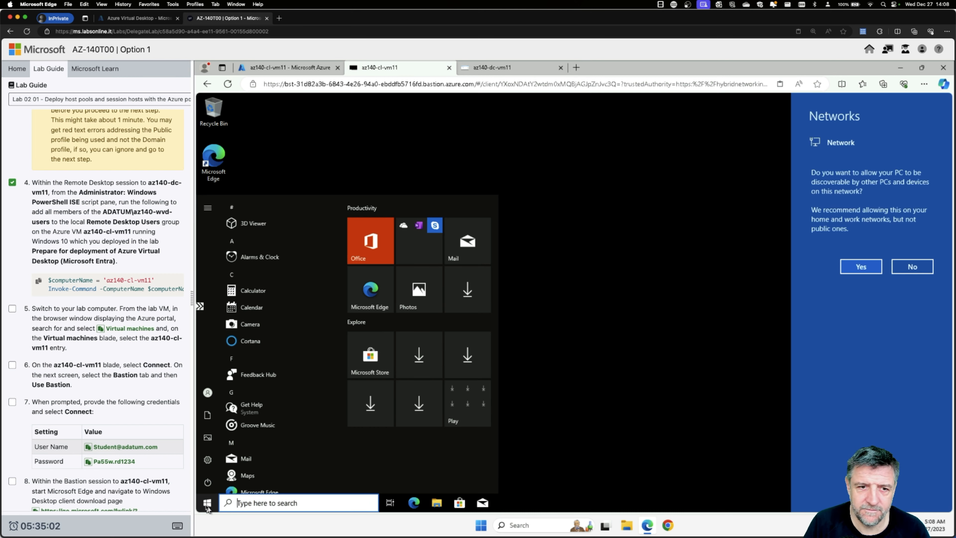
pyautogui.click(855, 266)
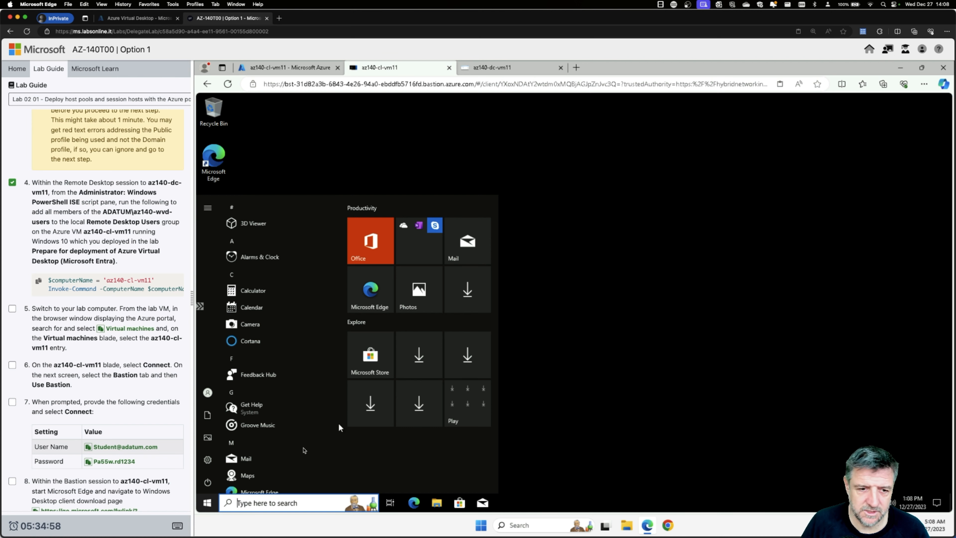
# Search for firewall on az140-cl-vm11 and open Windows Defender Firewall with Advanced Security
pyautogui.click(208, 504)
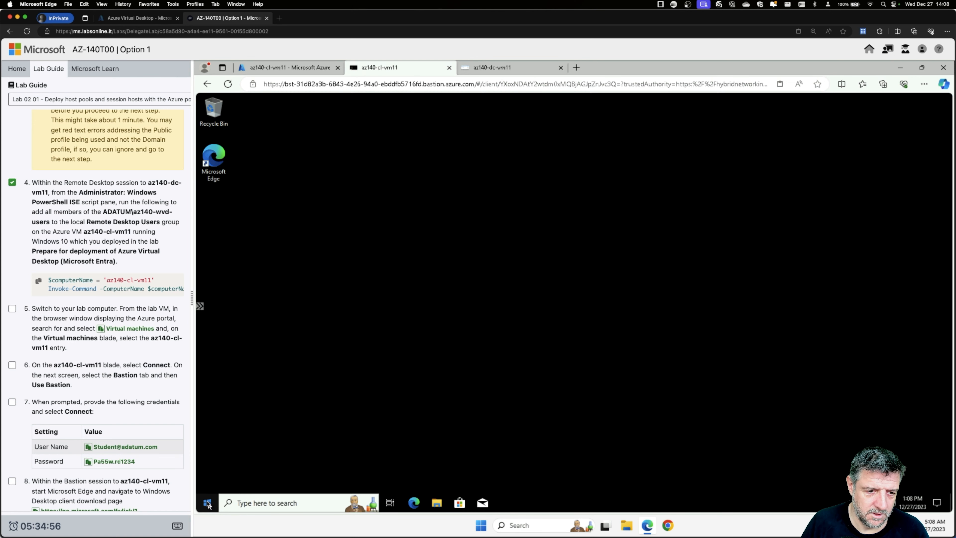
pyautogui.click(208, 503)
pyautogui.write('firewall')
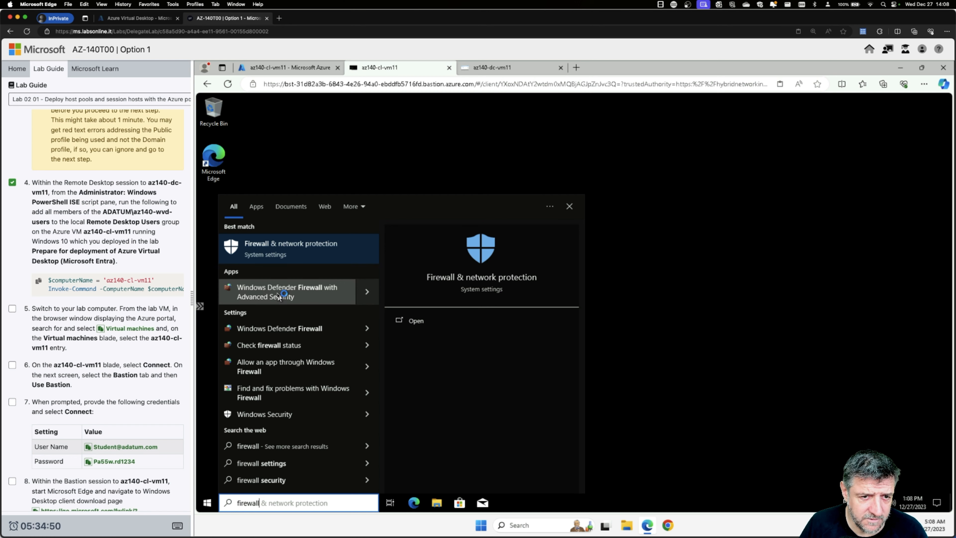
pyautogui.click(279, 293)
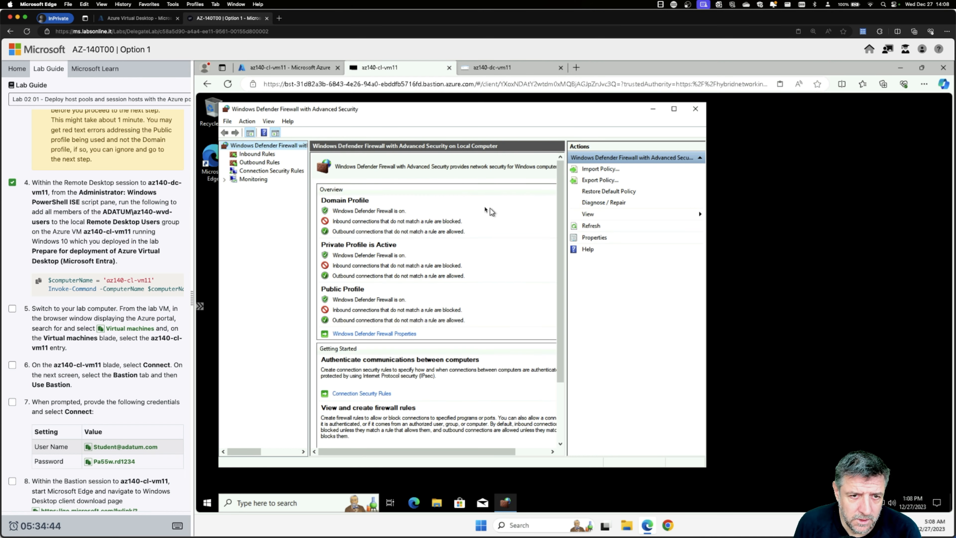
pyautogui.click(389, 335)
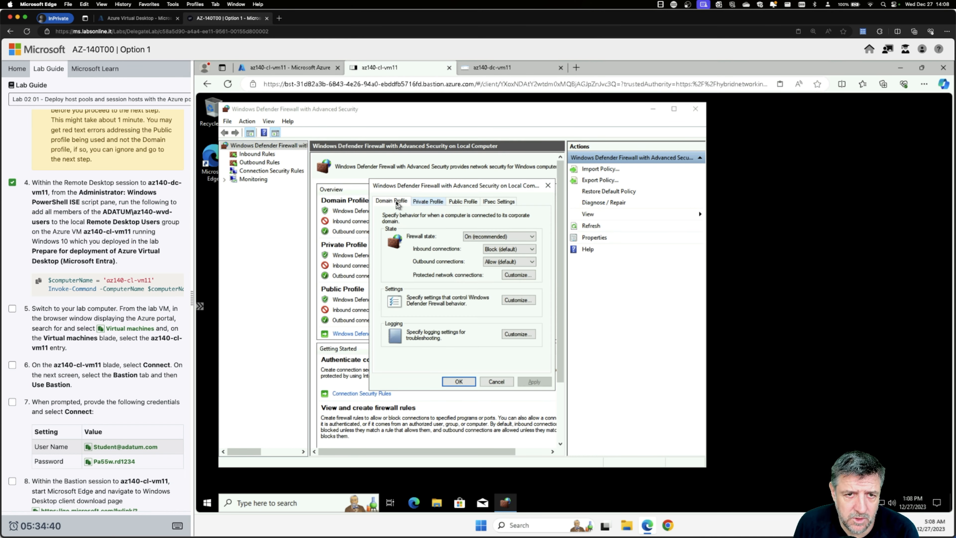
pyautogui.click(468, 204)
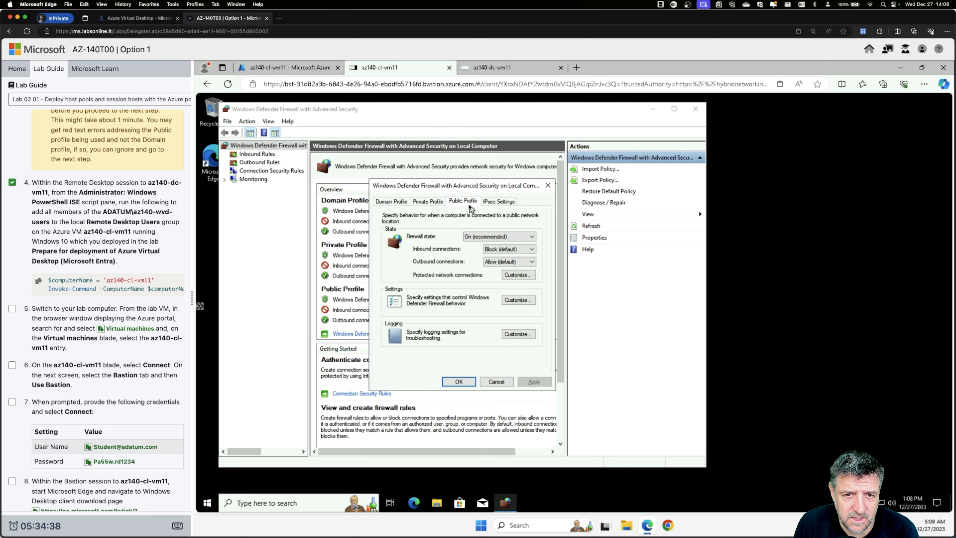
pyautogui.click(487, 239)
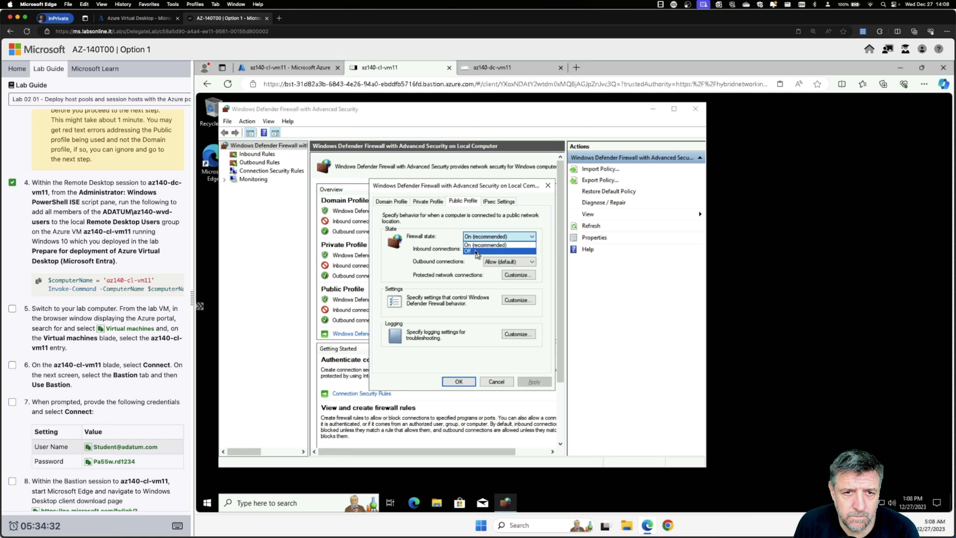
pyautogui.click(476, 251)
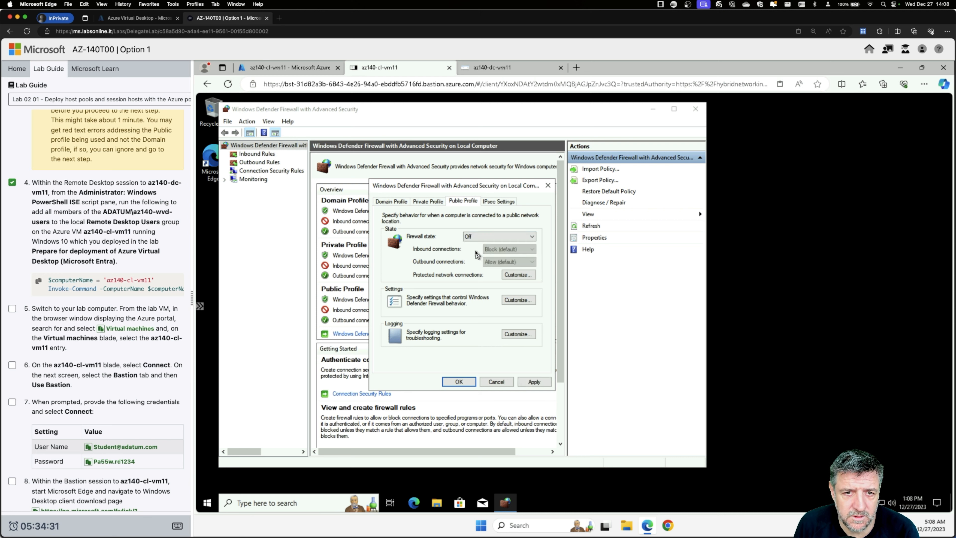
pyautogui.click(438, 202)
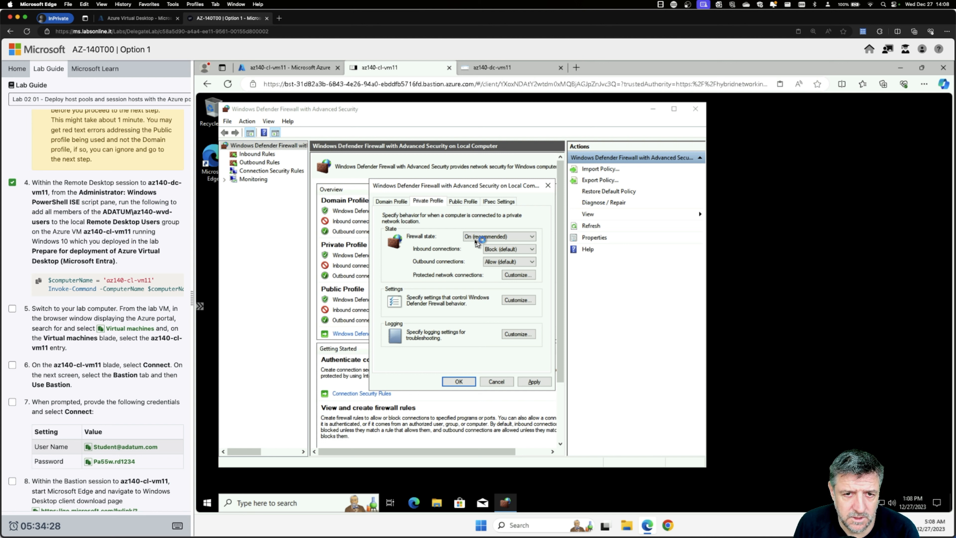
pyautogui.click(400, 203)
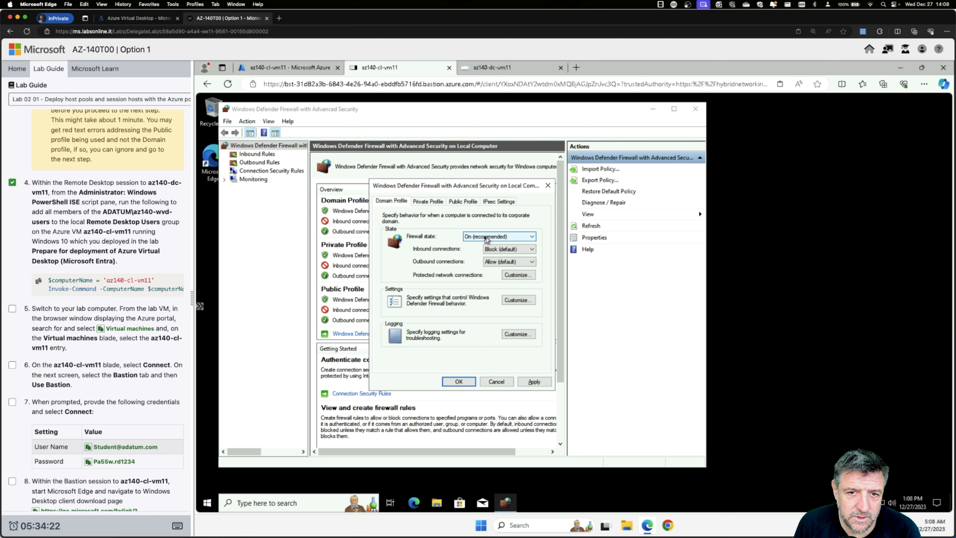
pyautogui.click(425, 201)
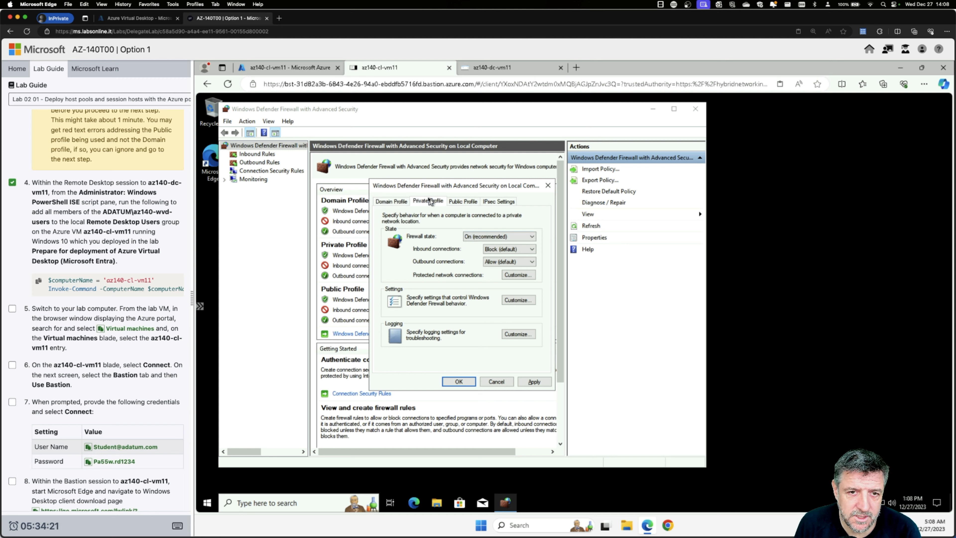
pyautogui.click(454, 202)
pyautogui.click(495, 381)
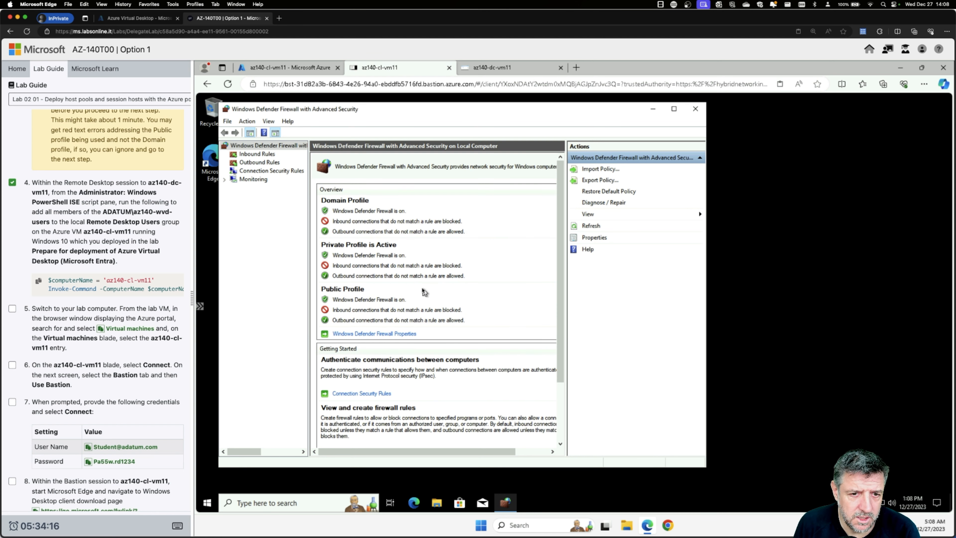
# Review the firewall overview, inbound rules, outbound rules and connection security rules on az140-cl-vm11
pyautogui.scroll(-3, 421, 291)
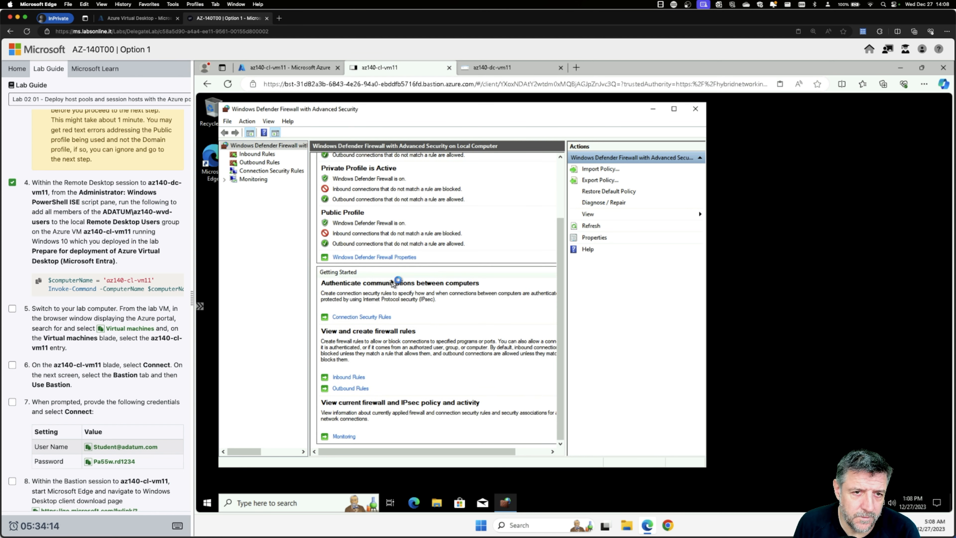
pyautogui.scroll(3, 381, 271)
pyautogui.click(260, 155)
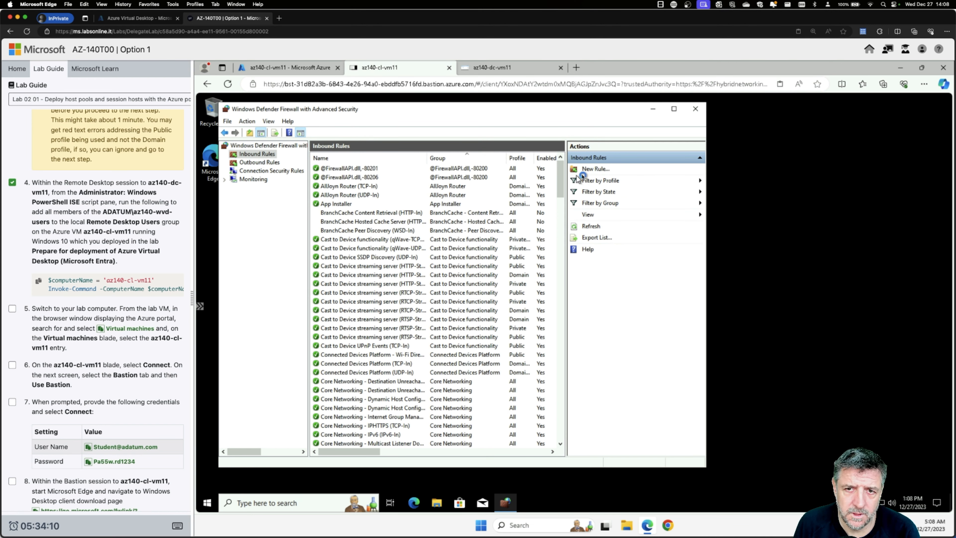
pyautogui.click(265, 161)
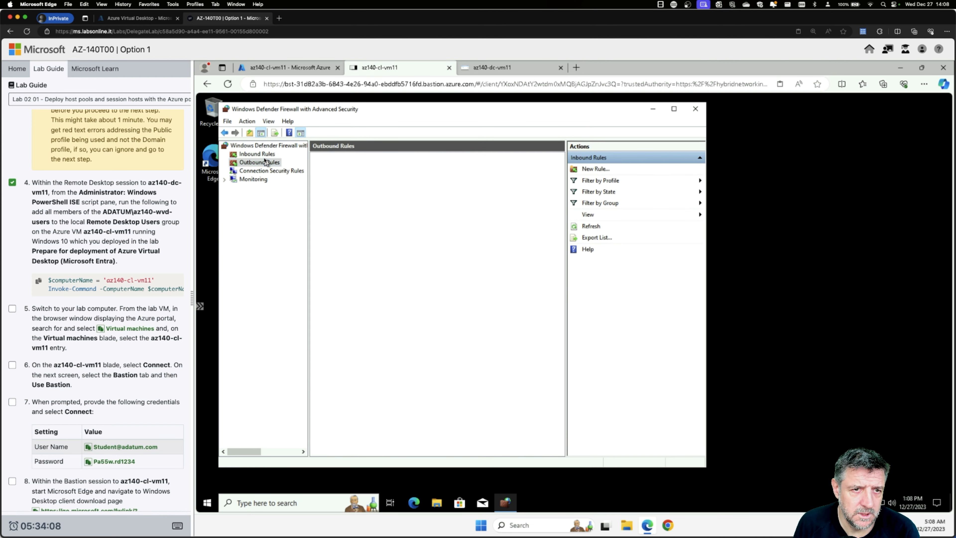
pyautogui.click(255, 171)
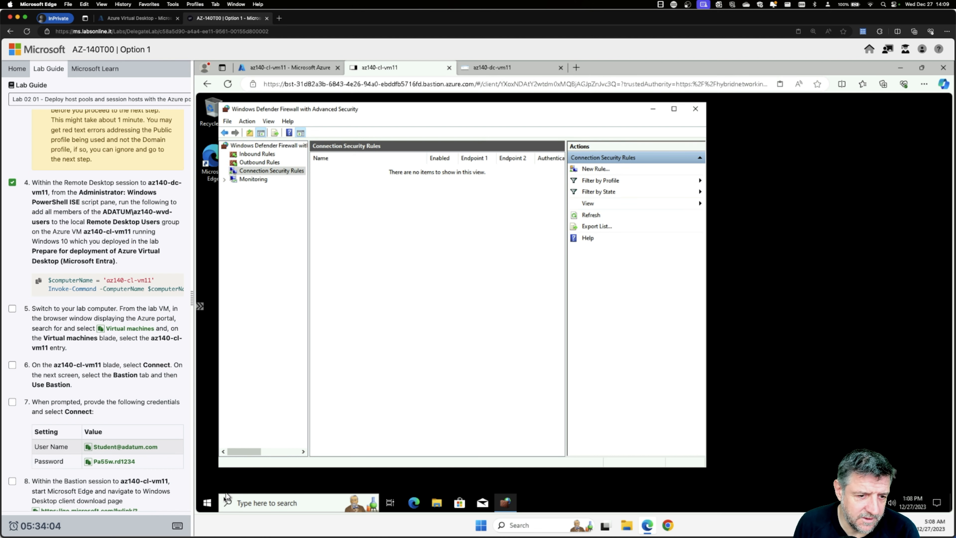
# Search for firewall, examine the domain and private network status in the Control Panel's Windows Defender Firewall, and close it
pyautogui.click(208, 504)
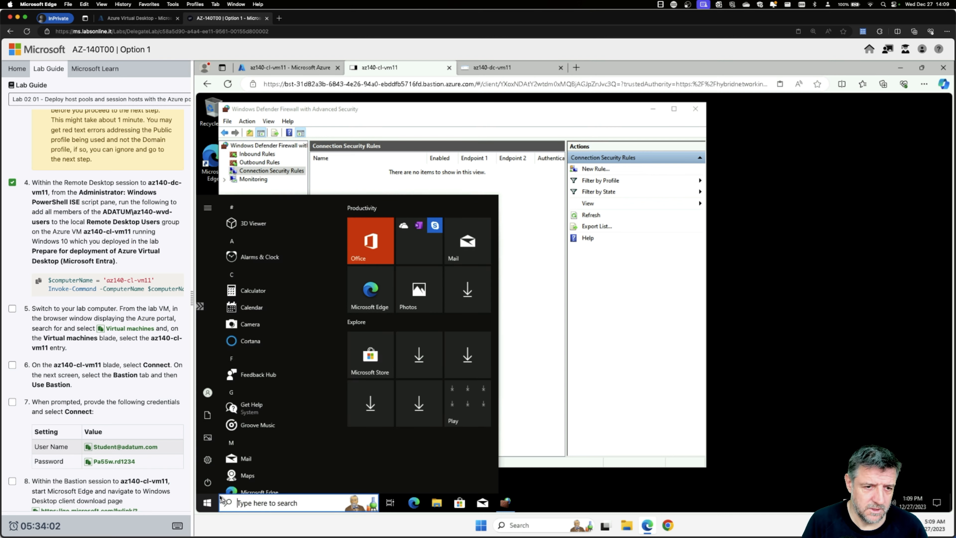
pyautogui.write('firewall')
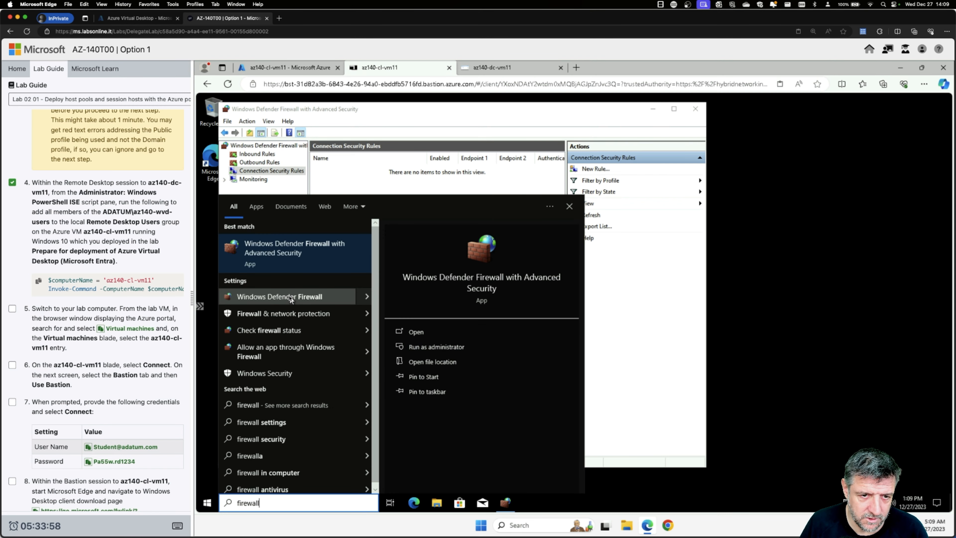
pyautogui.click(291, 298)
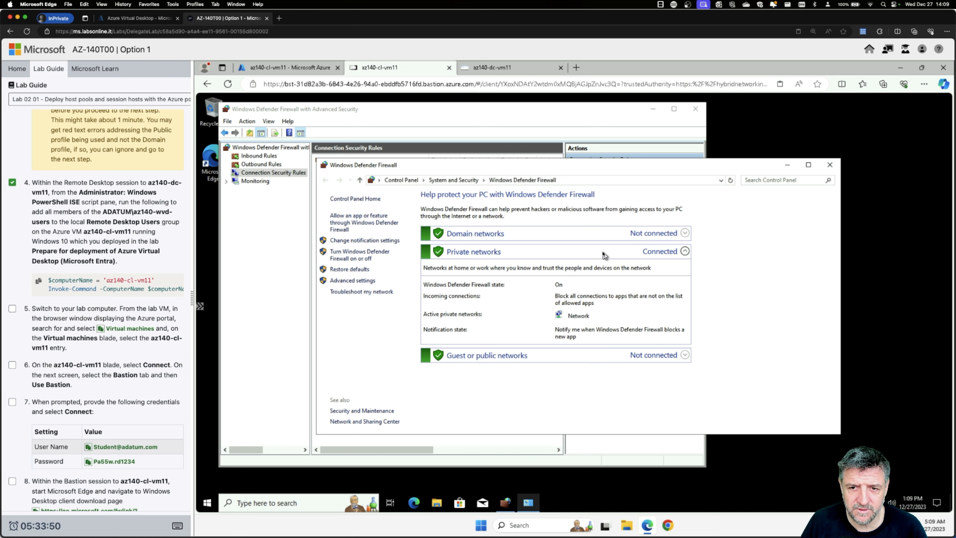
pyautogui.click(684, 251)
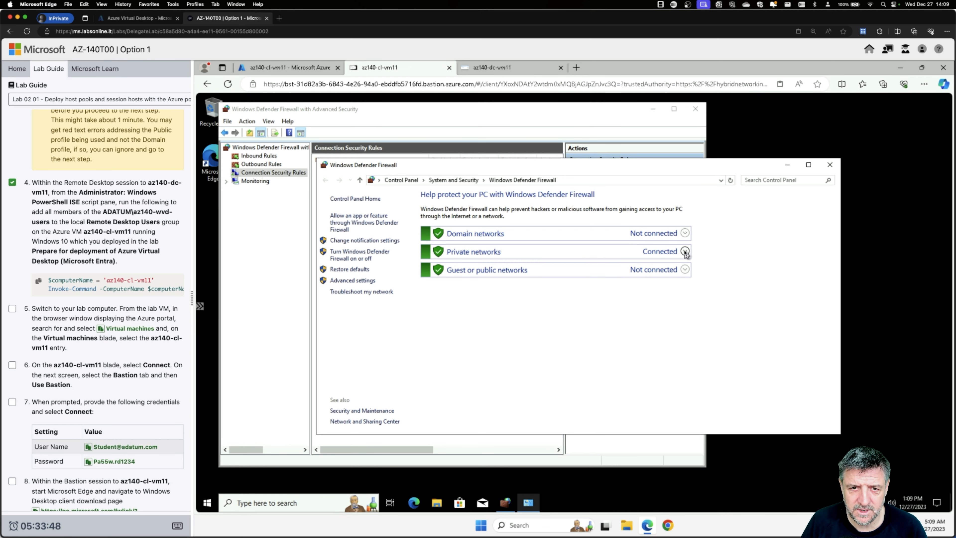
pyautogui.click(685, 251)
pyautogui.click(467, 234)
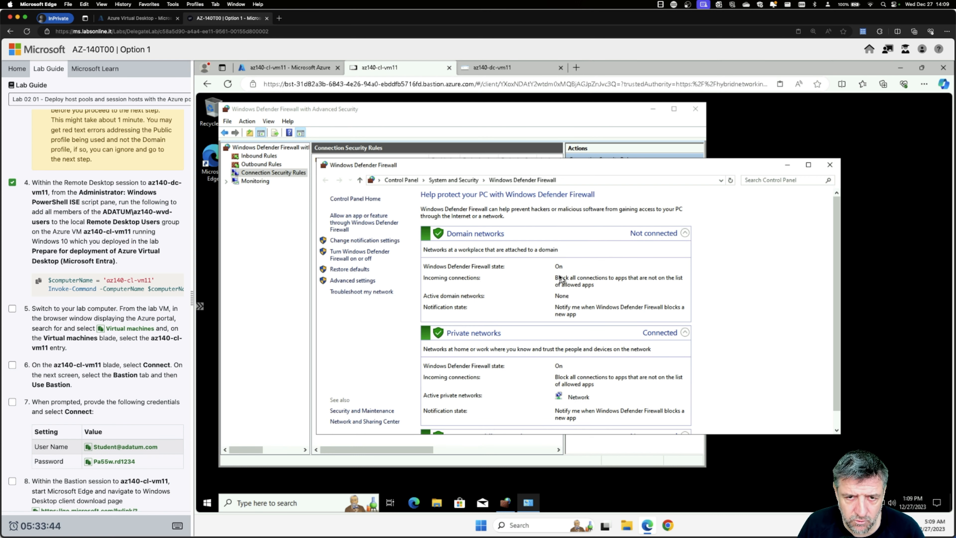
pyautogui.scroll(-2, 475, 338)
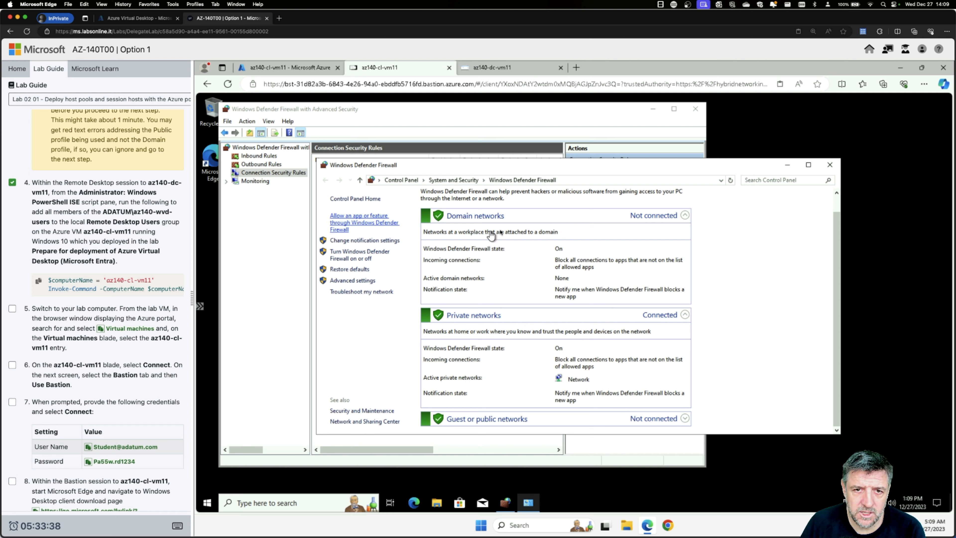
pyautogui.click(830, 165)
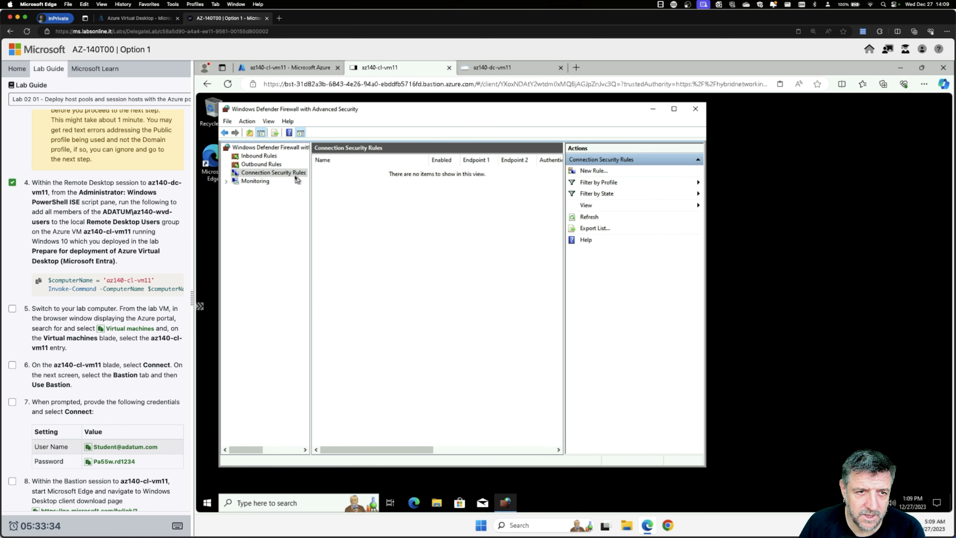
# In the Windows Defender Firewall properties, set the firewall state to Off for the Domain, Private and Public profiles
pyautogui.click(265, 148)
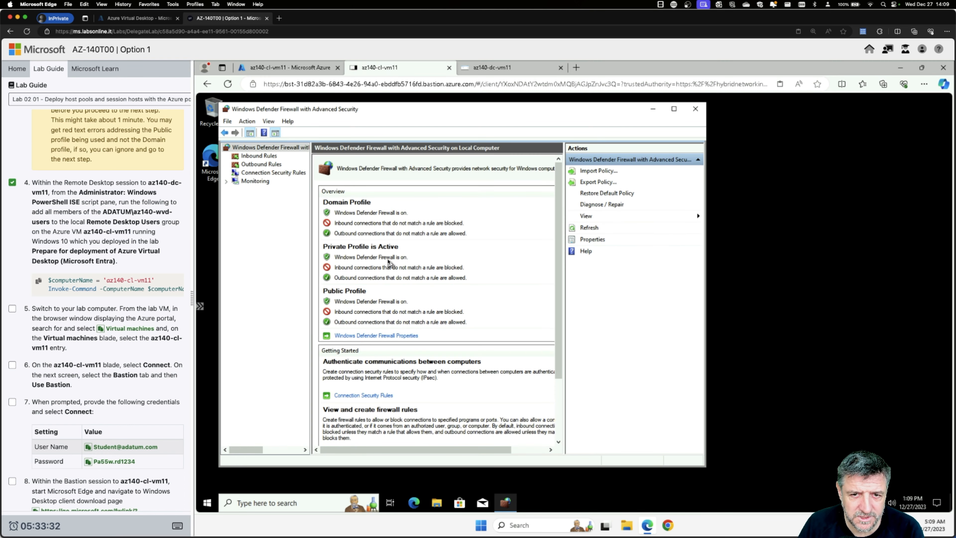
pyautogui.click(380, 336)
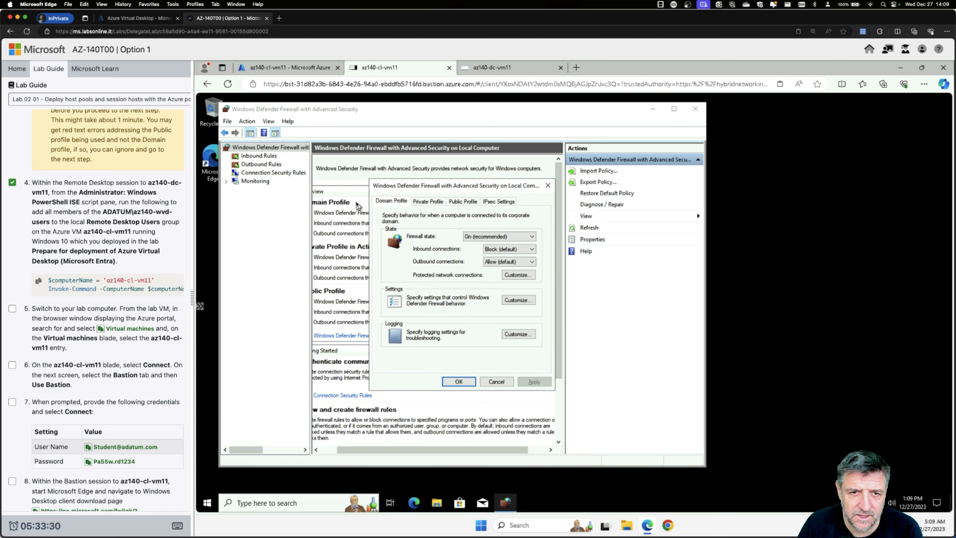
pyautogui.click(481, 236)
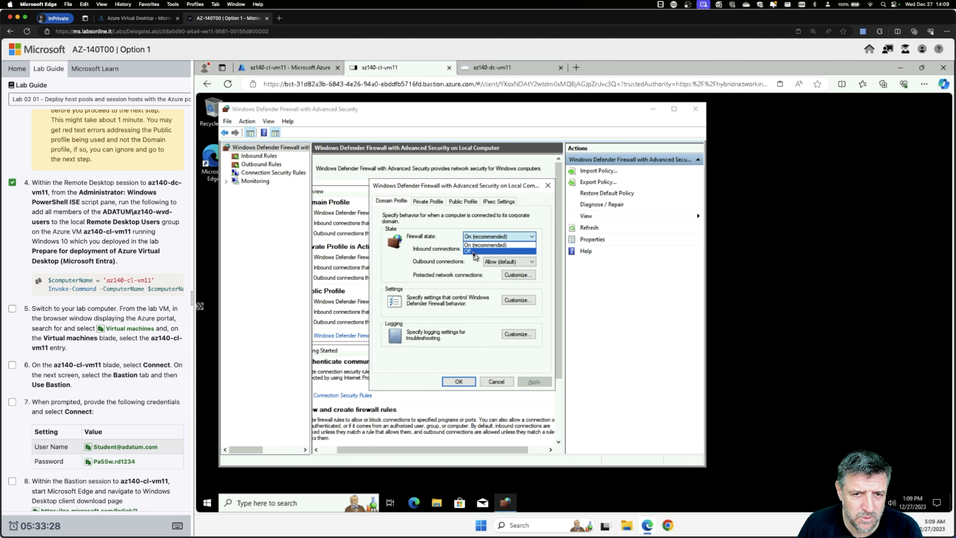
pyautogui.click(475, 251)
pyautogui.click(428, 201)
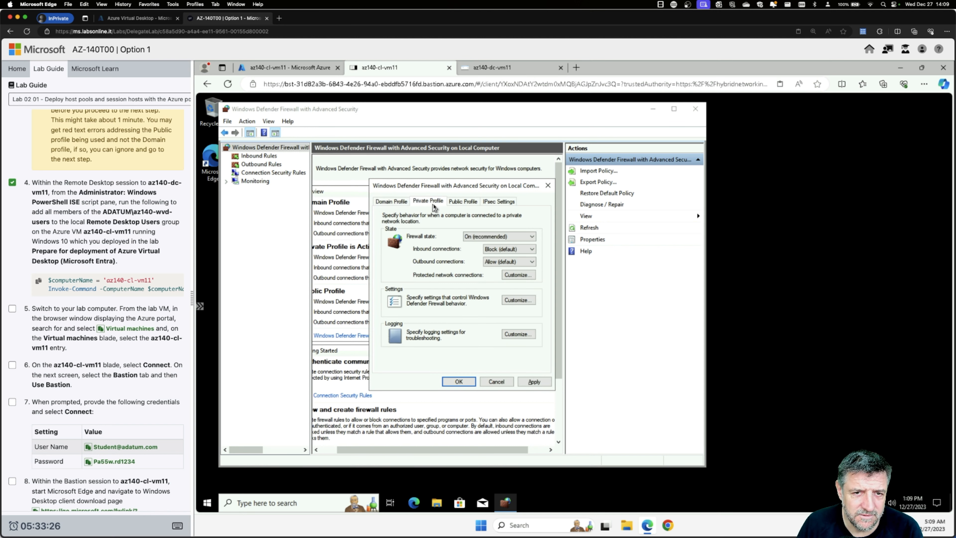
pyautogui.click(473, 237)
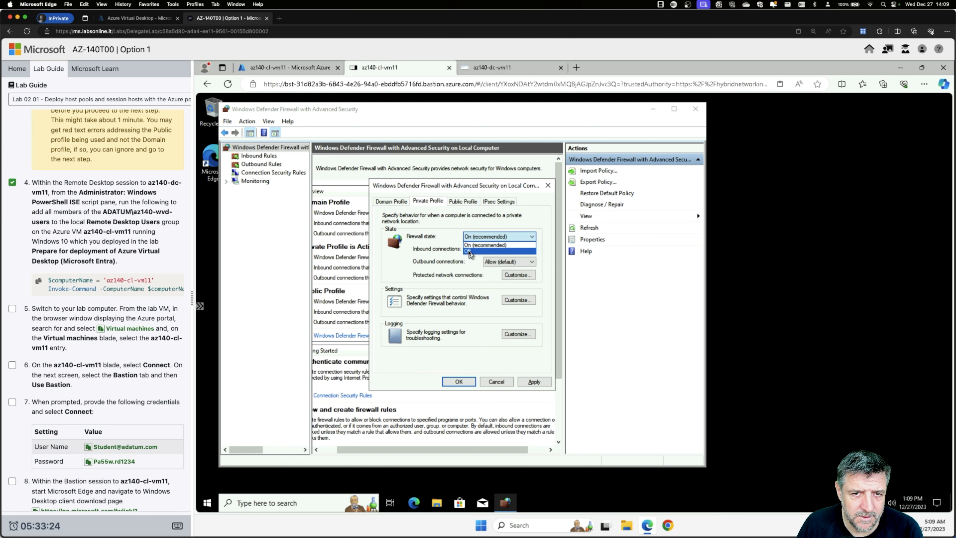
pyautogui.click(471, 251)
pyautogui.click(463, 201)
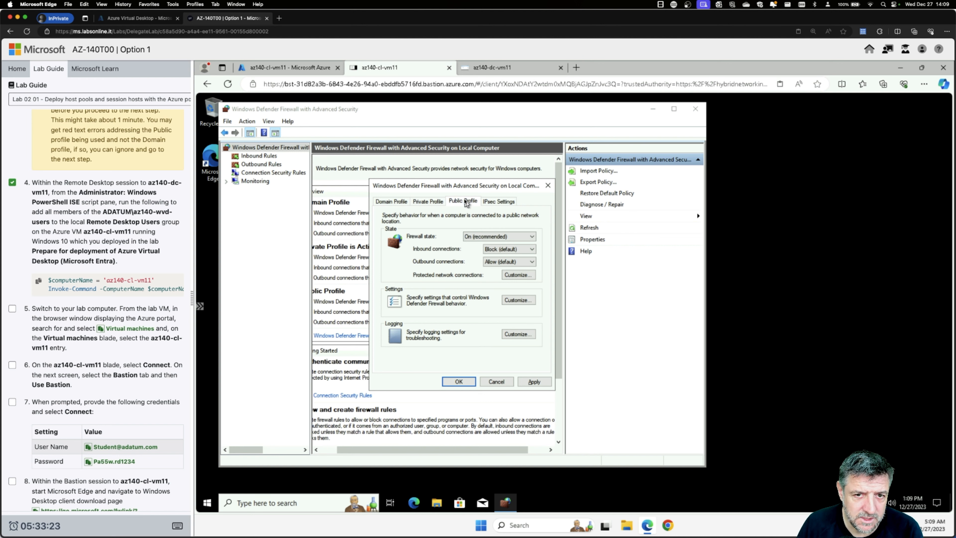
pyautogui.click(472, 238)
pyautogui.click(469, 252)
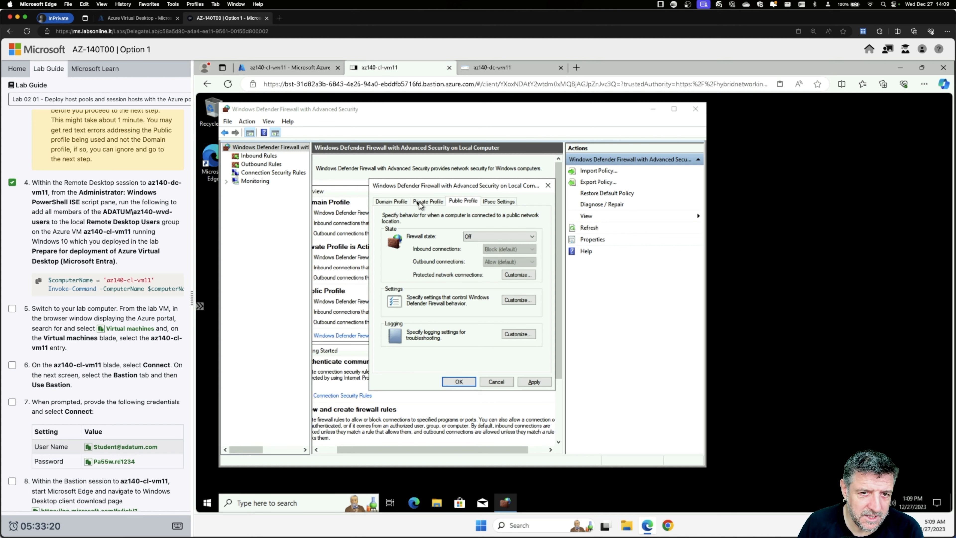
# Check the firewall state in each profile, apply the property changes and close the advanced firewall console
pyautogui.click(392, 201)
pyautogui.click(436, 203)
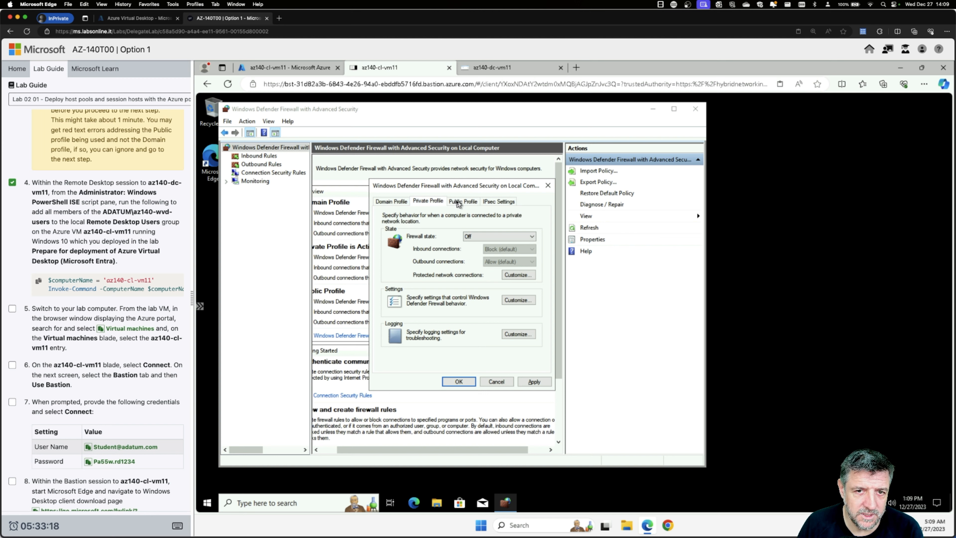
pyautogui.click(463, 201)
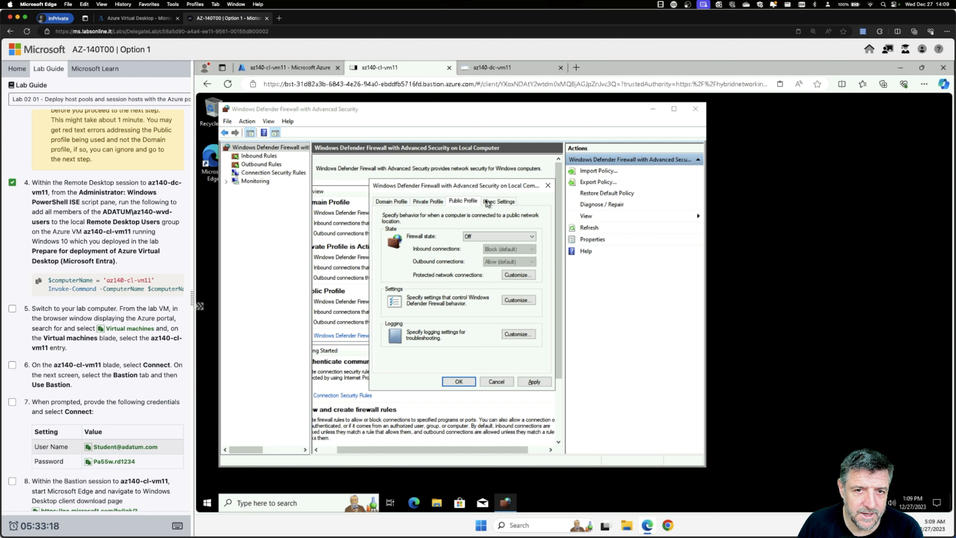
pyautogui.click(532, 381)
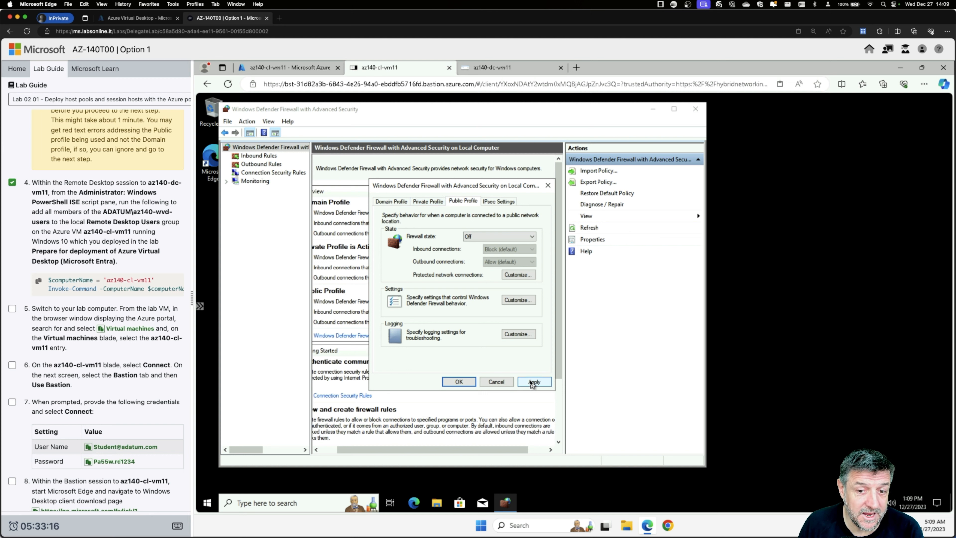
pyautogui.click(459, 381)
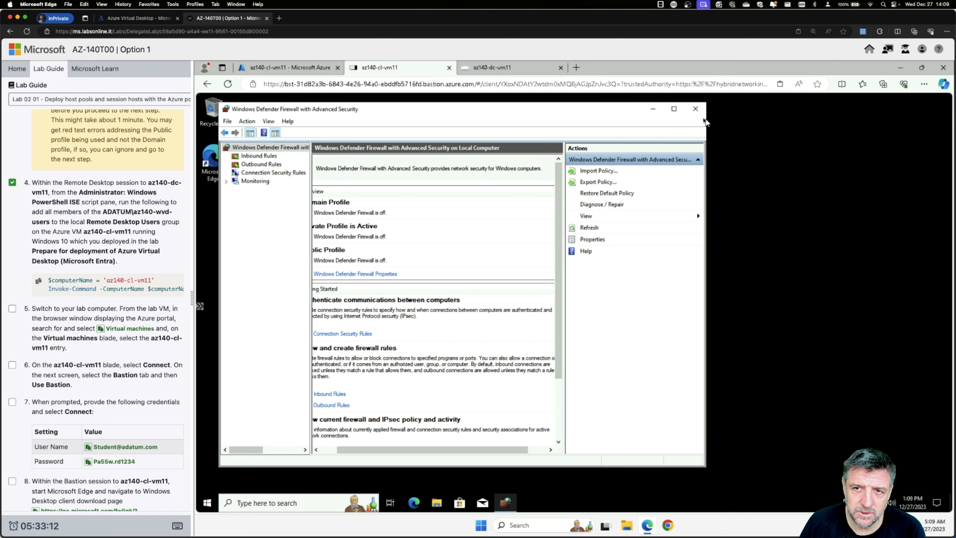
pyautogui.click(695, 109)
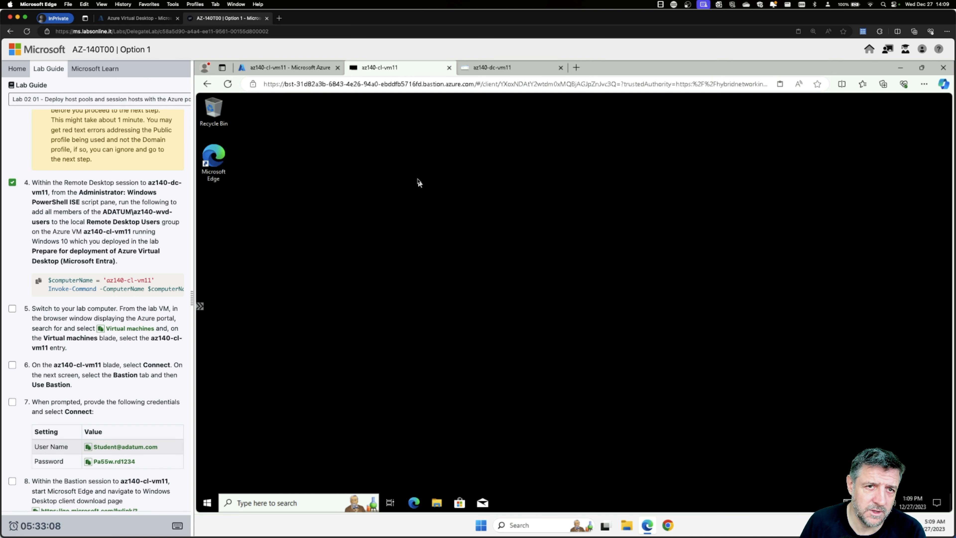
# Disconnect the Bastion session to az140-cl-vm11 and return to its Bastion page in the Azure portal
pyautogui.click(207, 503)
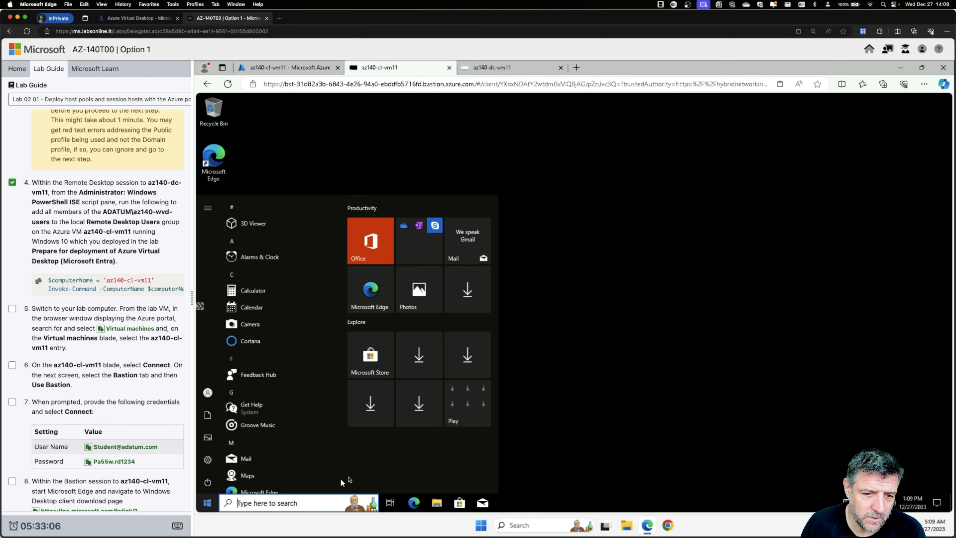
pyautogui.click(208, 482)
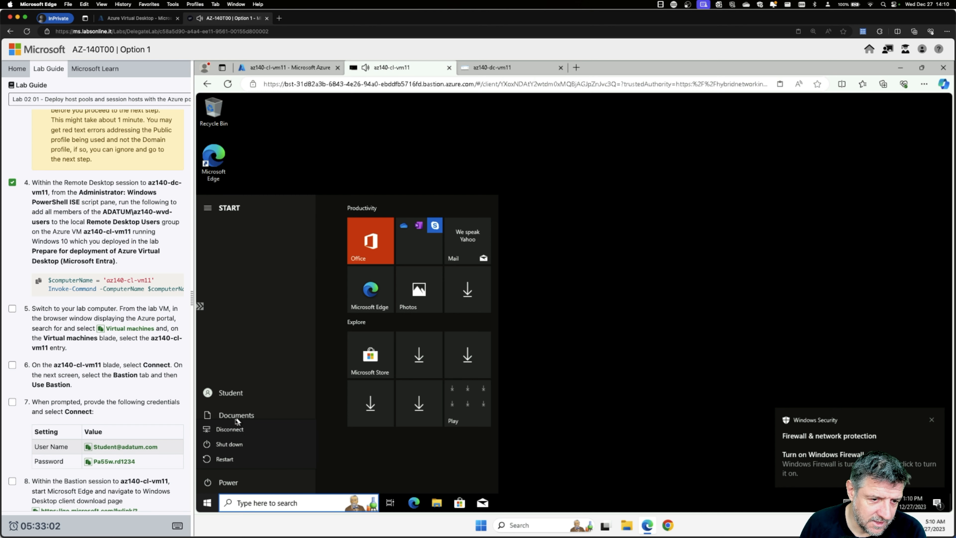
pyautogui.click(234, 430)
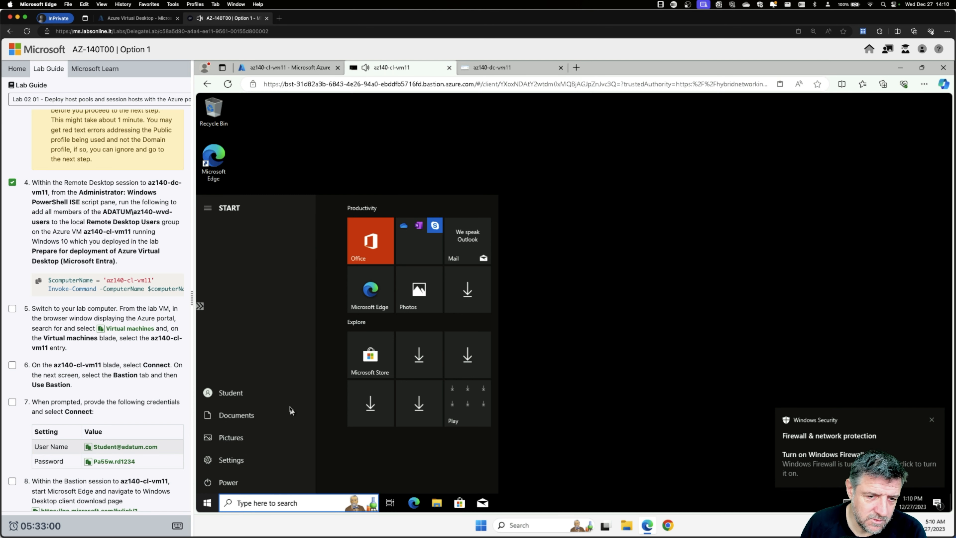
pyautogui.click(605, 321)
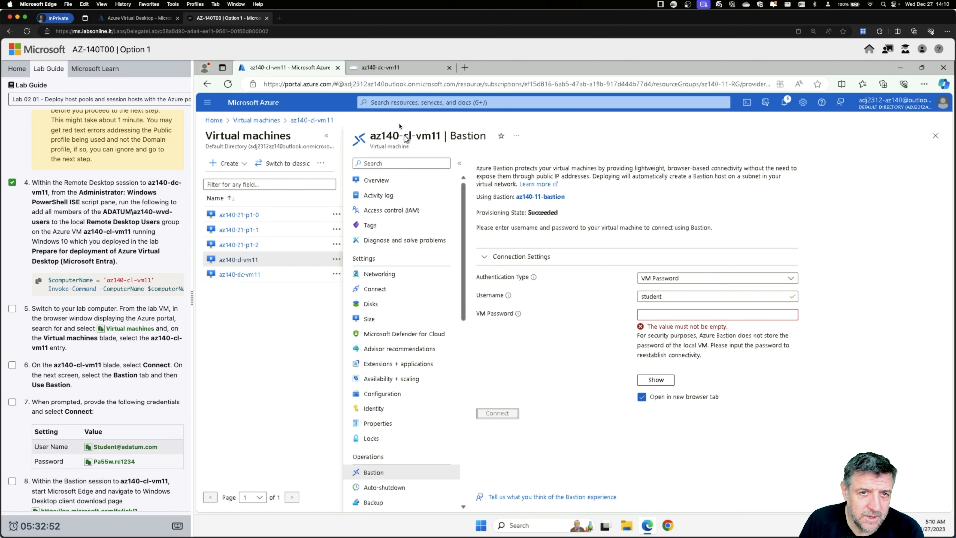
# In the az140-dc-vm11 Bastion session, close the deployment overview and switch to the script pane of Windows PowerShell ISE
pyautogui.click(405, 71)
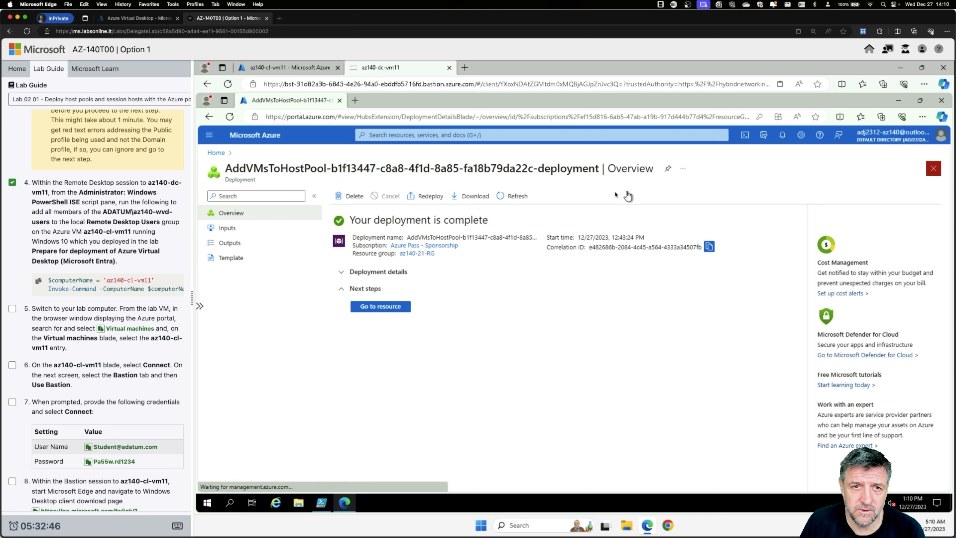
pyautogui.click(933, 168)
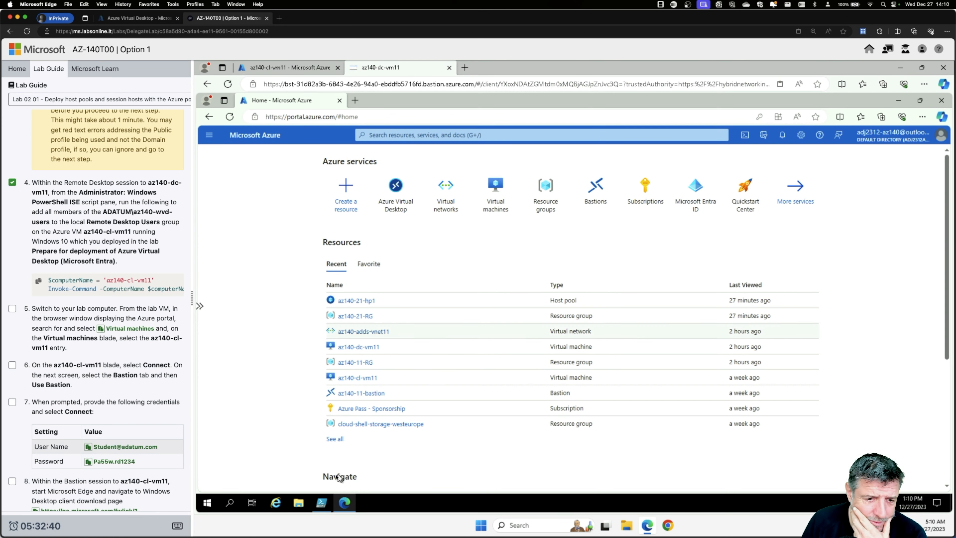
pyautogui.click(322, 502)
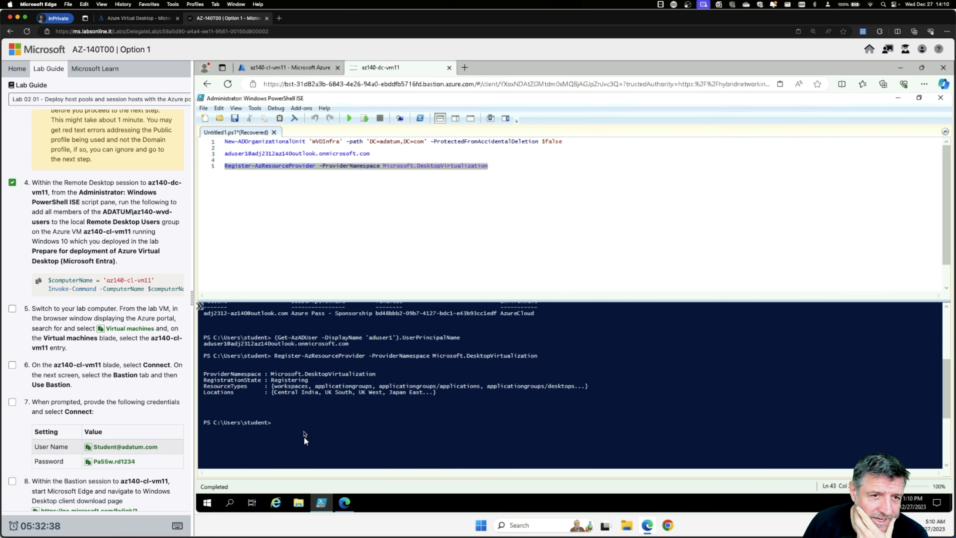
pyautogui.click(307, 192)
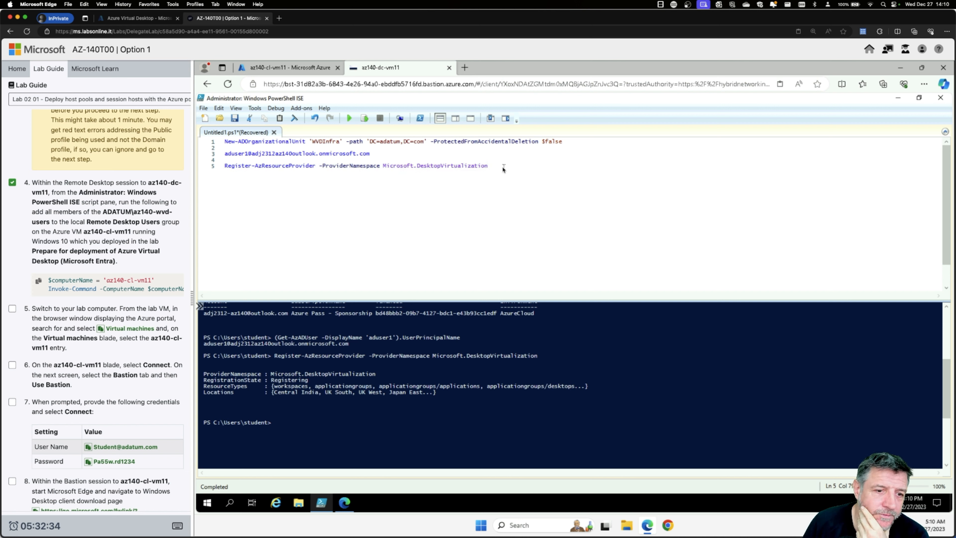
# Insert the lab guide's step 4 script below line 5, setting $computerName to 'az140-cl-vm11' and adding 'ADATUM\az140-wvd-users' to 'Remote Desktop Users' through Invoke-Command
pyautogui.moveTo(48, 279); pyautogui.dragTo(154, 280)
pyautogui.click(39, 282)
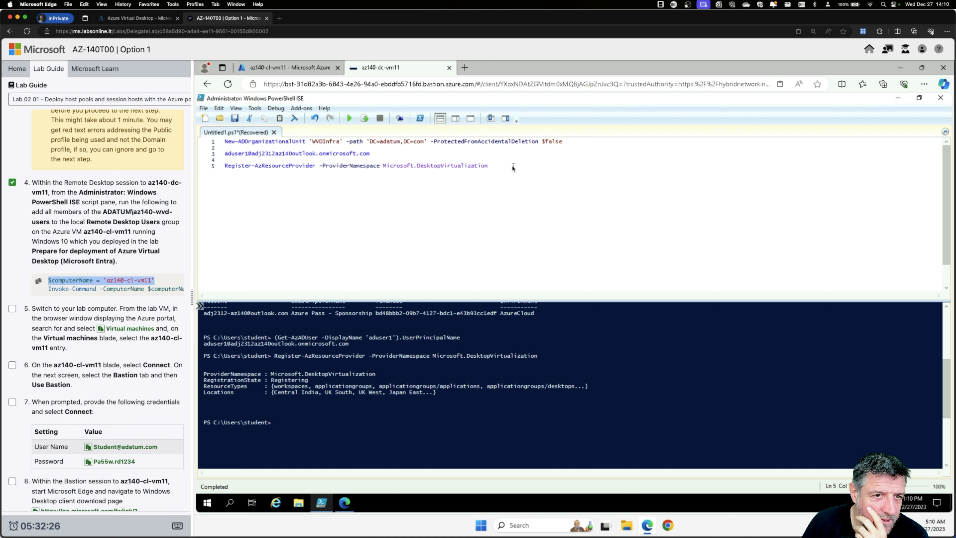
pyautogui.click(42, 281)
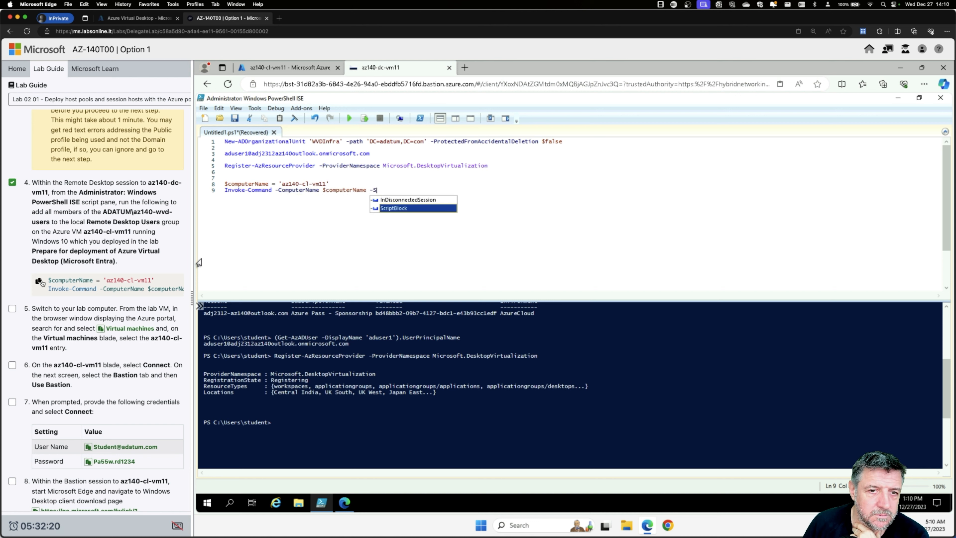
pyautogui.write("Group 'Remote")
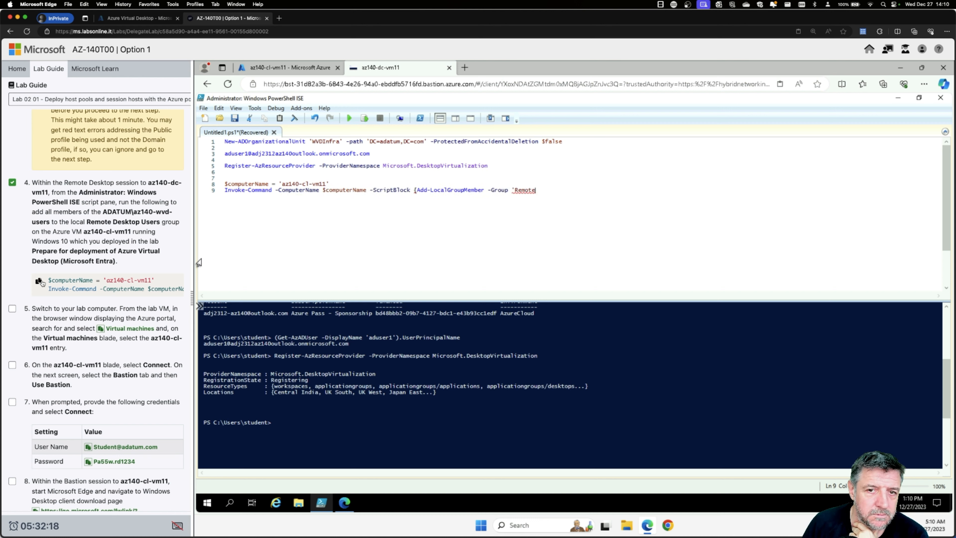
pyautogui.write(" Desktop Users' -Member 'ADATUM\\az140-wvd-users'}")
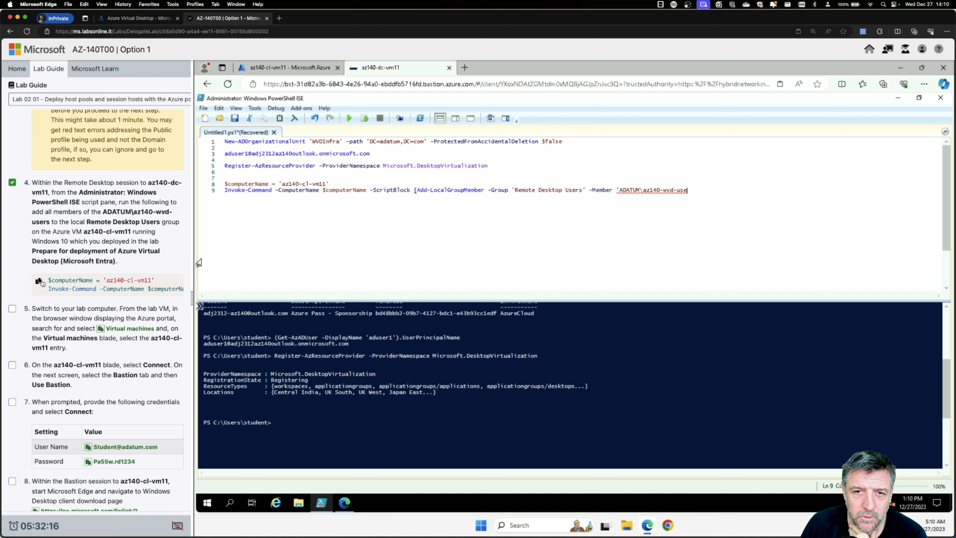
# Run the $computerName assignment on line 8 and the Invoke-Command on line 9 one after the other
pyautogui.click(302, 199)
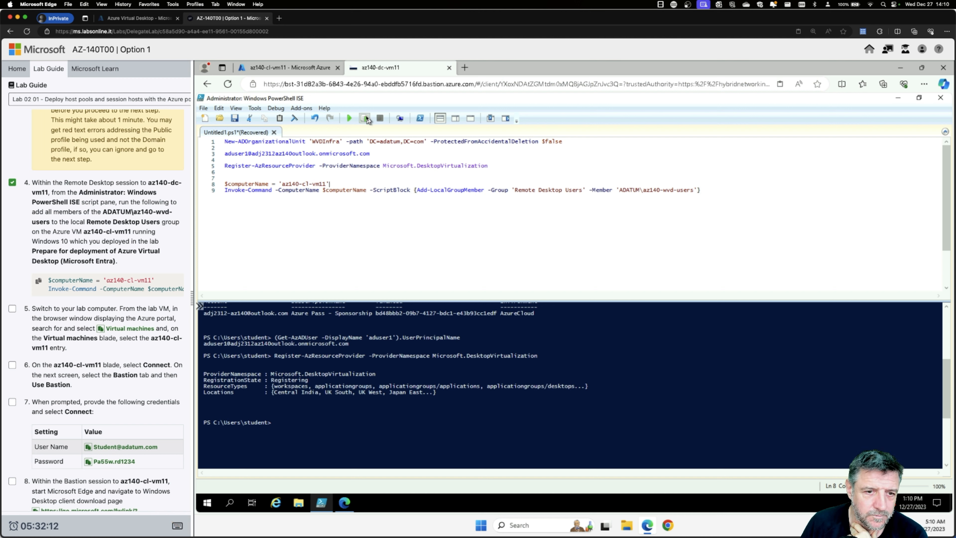
pyautogui.click(365, 119)
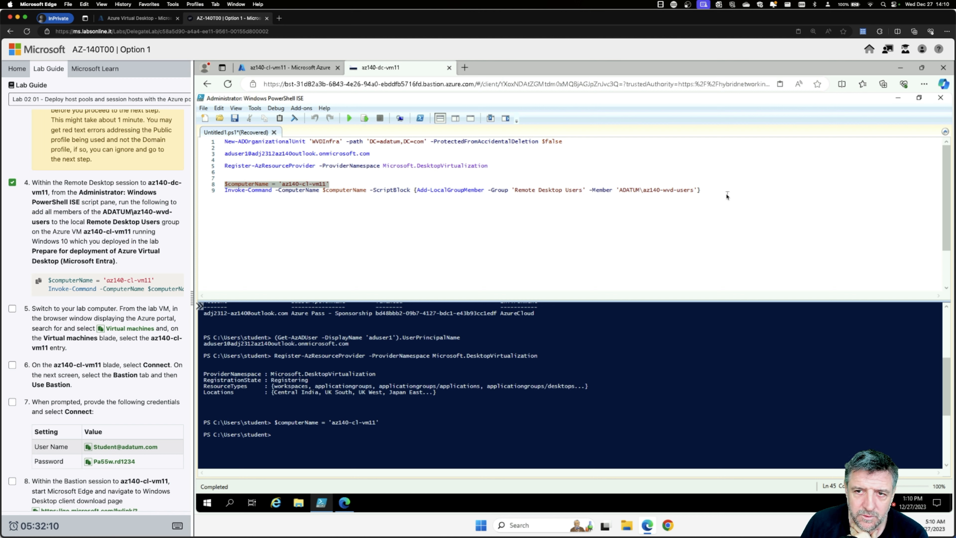
pyautogui.click(715, 192)
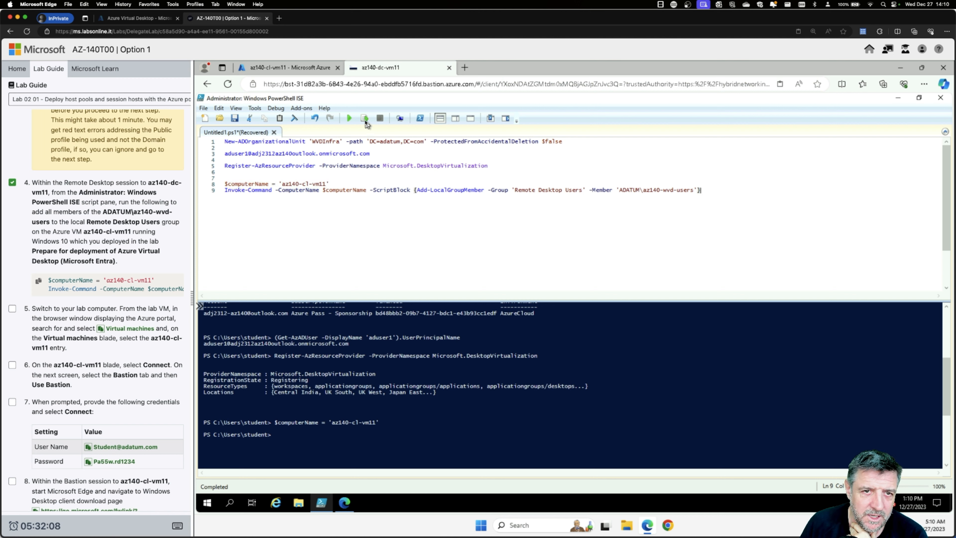
pyautogui.click(364, 118)
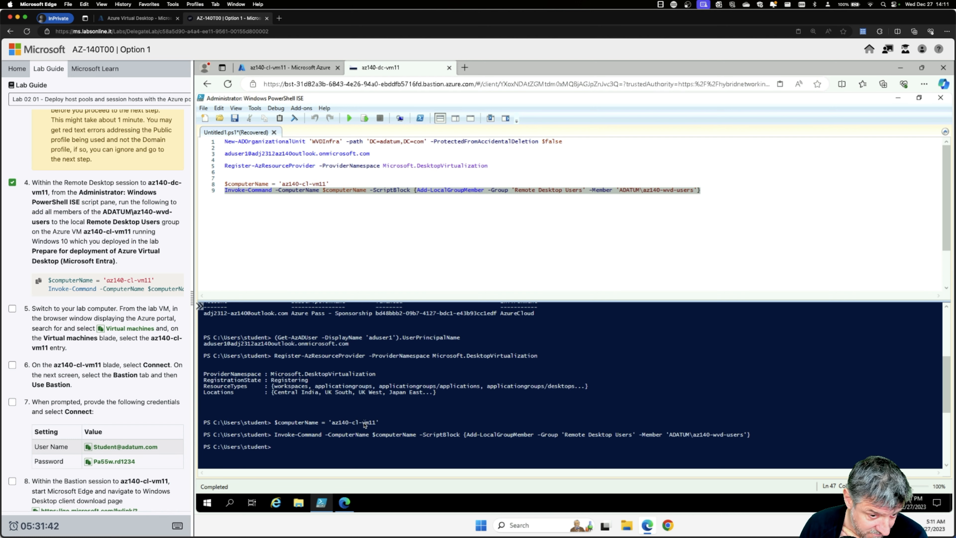
# Return to the az140-cl-vm11 Bastion page in the Azure portal and mark lab guide steps 5, 6 and 7 as complete
pyautogui.click(295, 68)
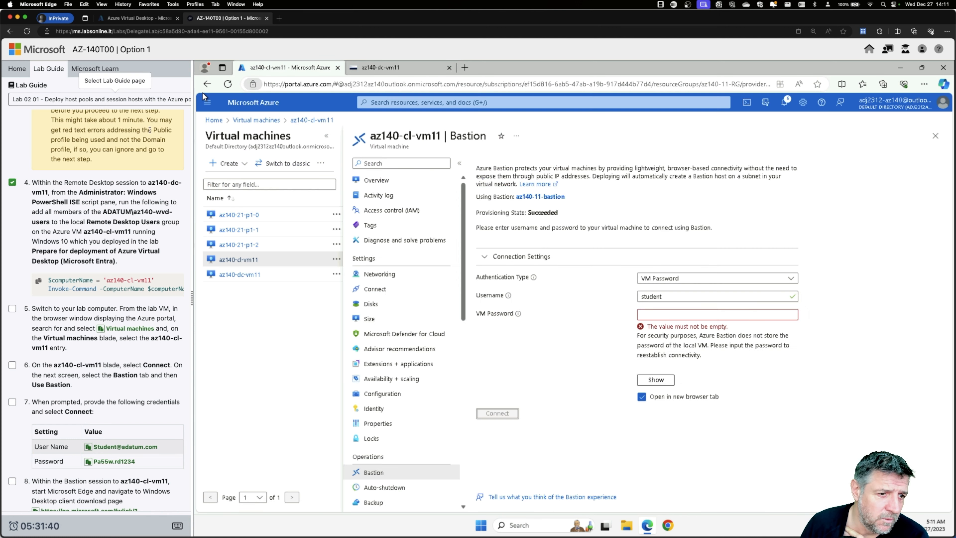
pyautogui.click(13, 309)
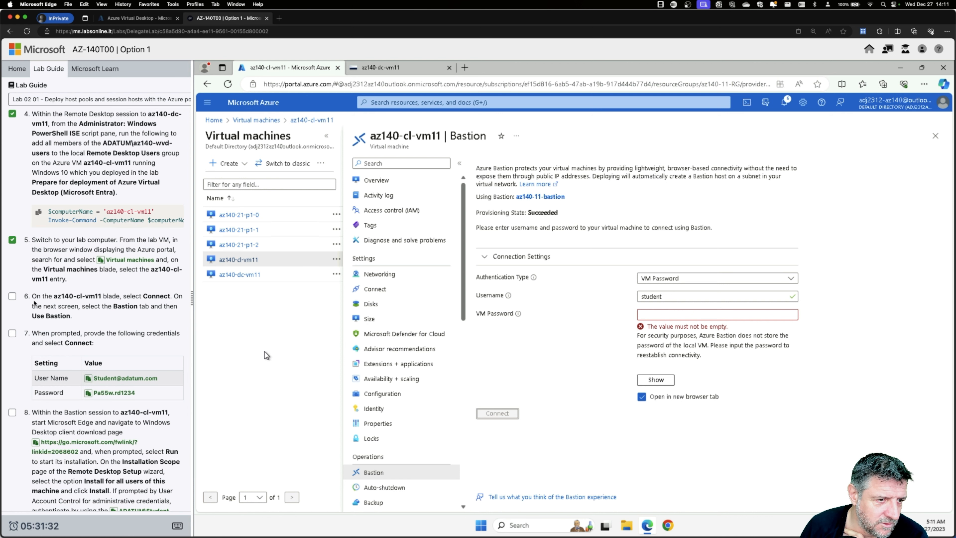
pyautogui.click(12, 333)
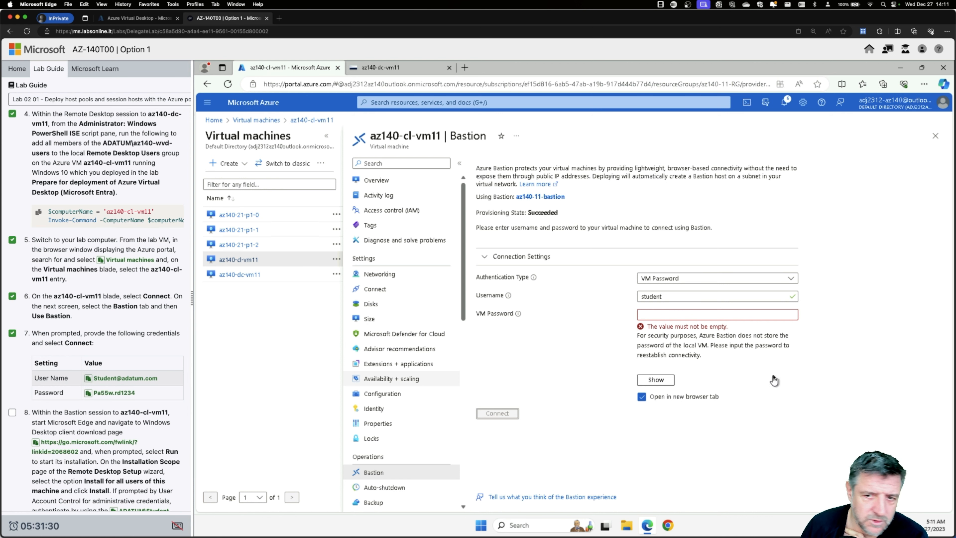
# Fill in the username and VM password from lab guide step 7 and connect to az140-cl-vm11 through Bastion
pyautogui.click(677, 296)
pyautogui.doubleClick(677, 296)
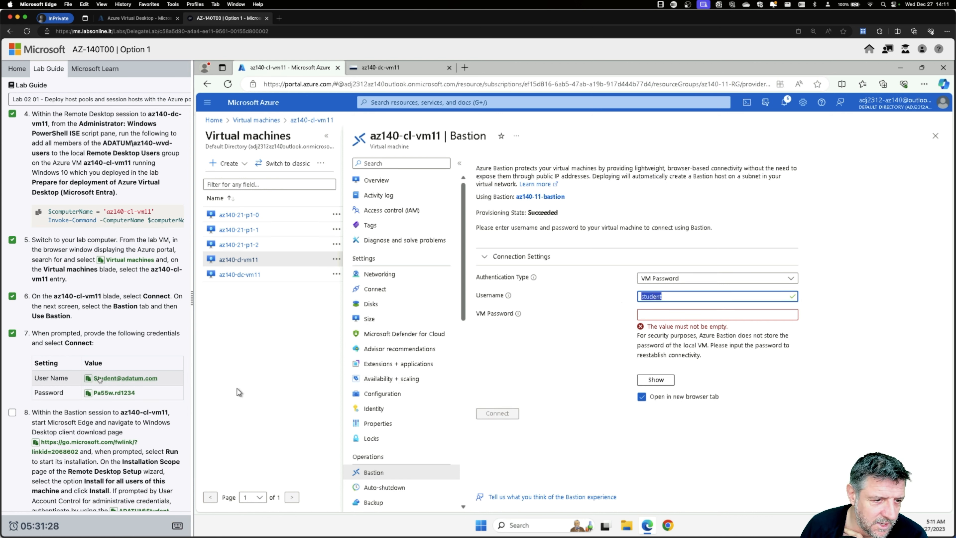
pyautogui.click(113, 377)
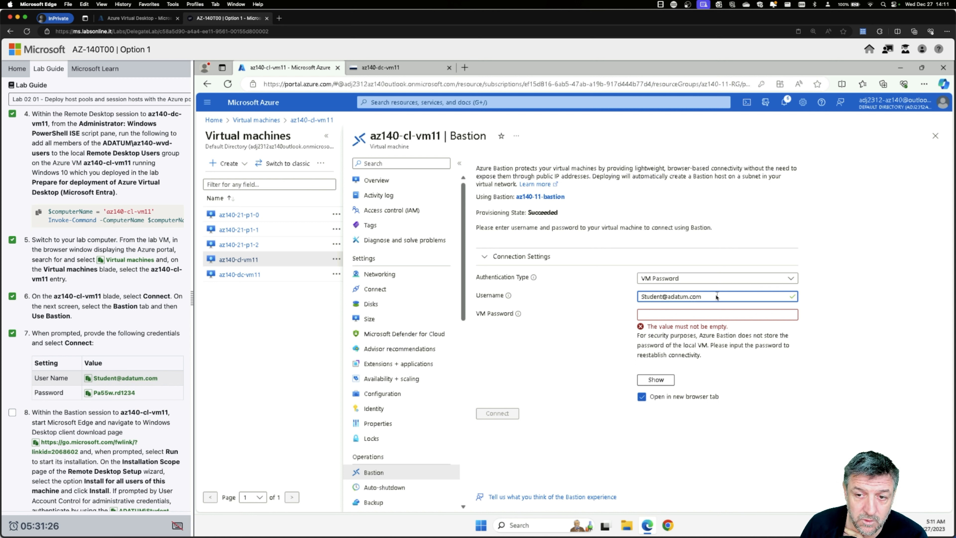
pyautogui.click(682, 317)
pyautogui.click(113, 392)
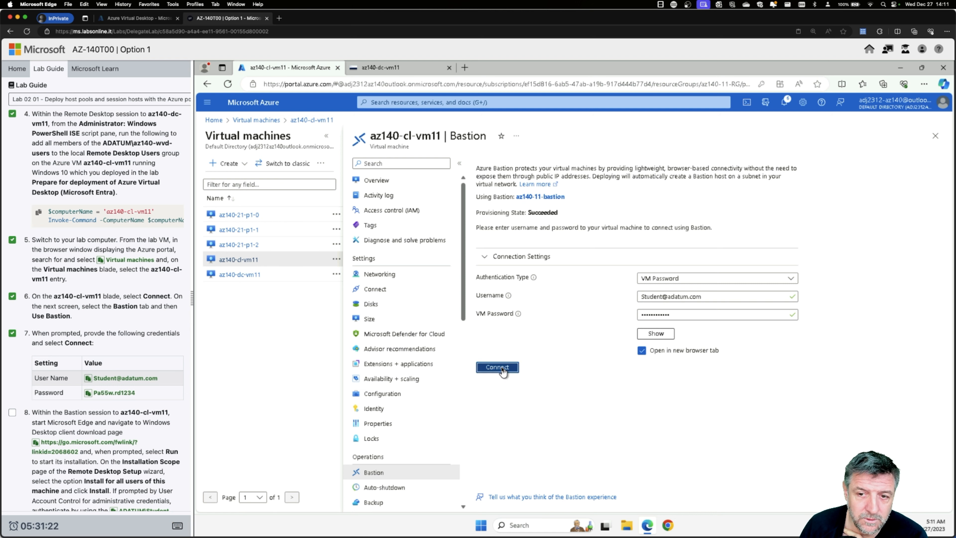
pyautogui.click(502, 369)
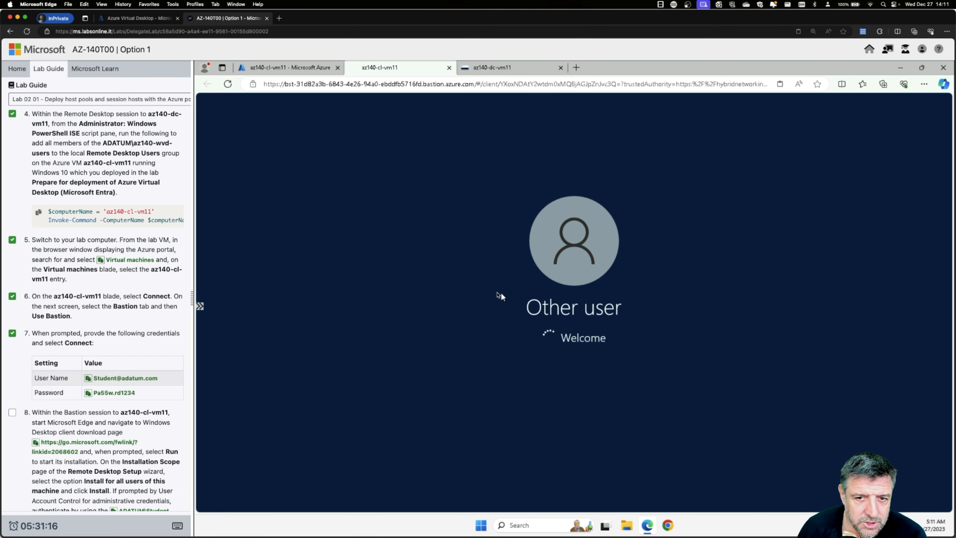
# Start Microsoft Edge in the az140-cl-vm11 session and go through its first-run setup, starting without personal data
pyautogui.scroll(-5, 63, 358)
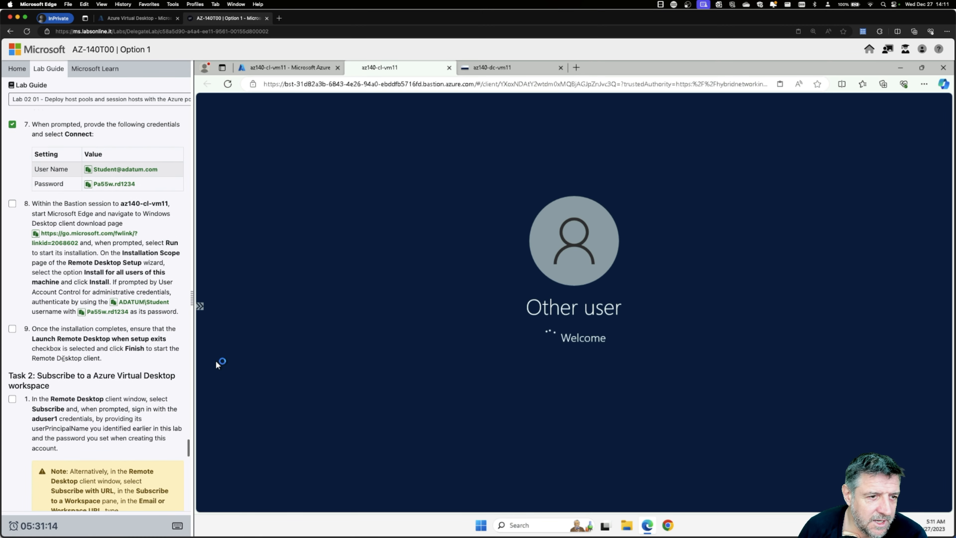
pyautogui.scroll(-4, 63, 358)
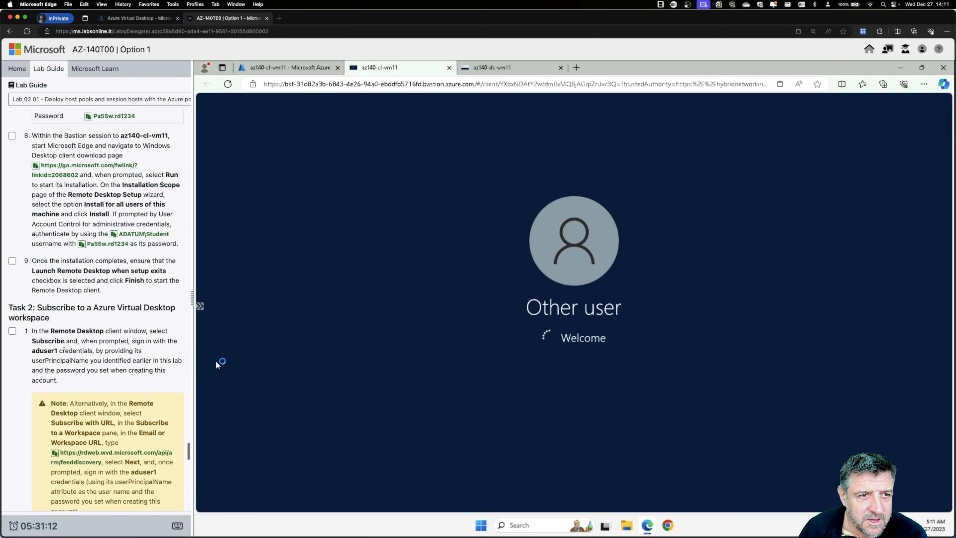
pyautogui.scroll(-1, 64, 343)
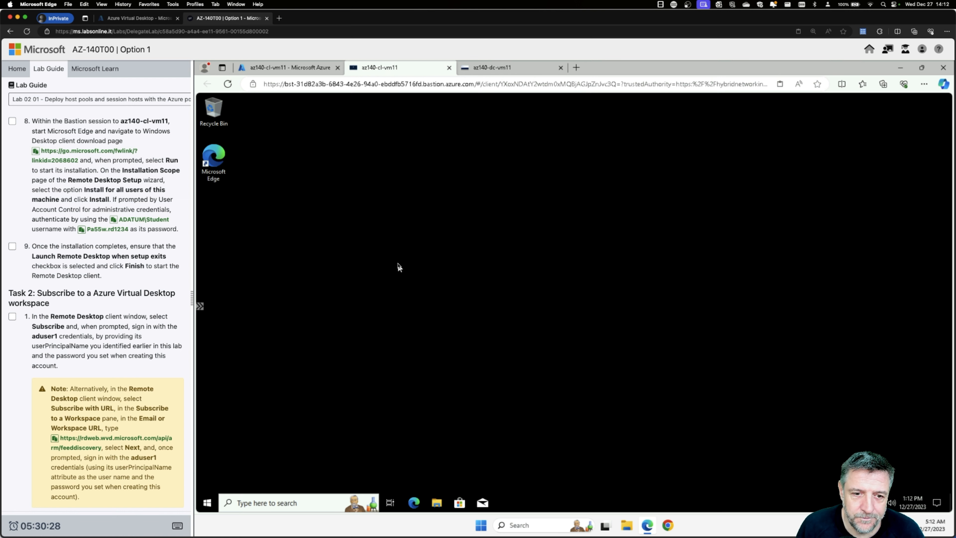
pyautogui.click(414, 503)
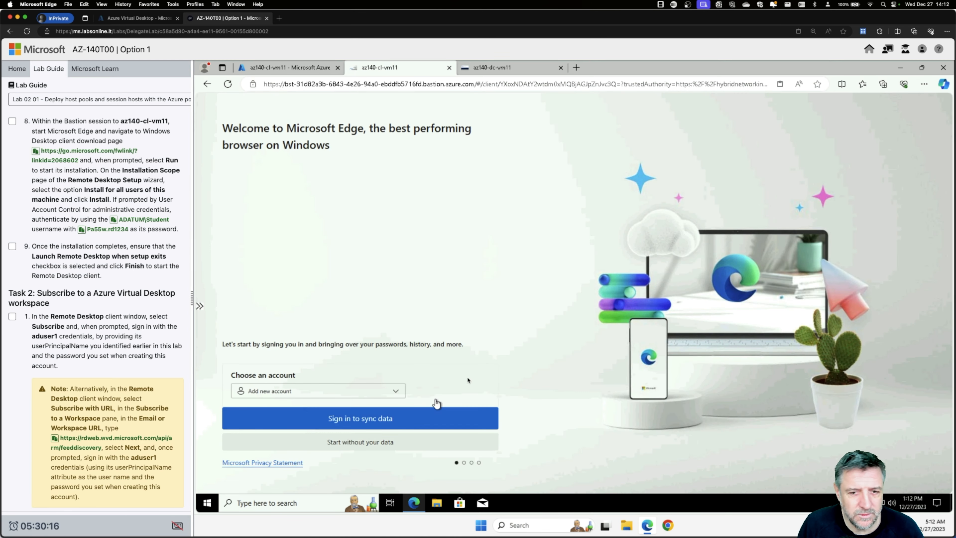
pyautogui.scroll(4, 68, 225)
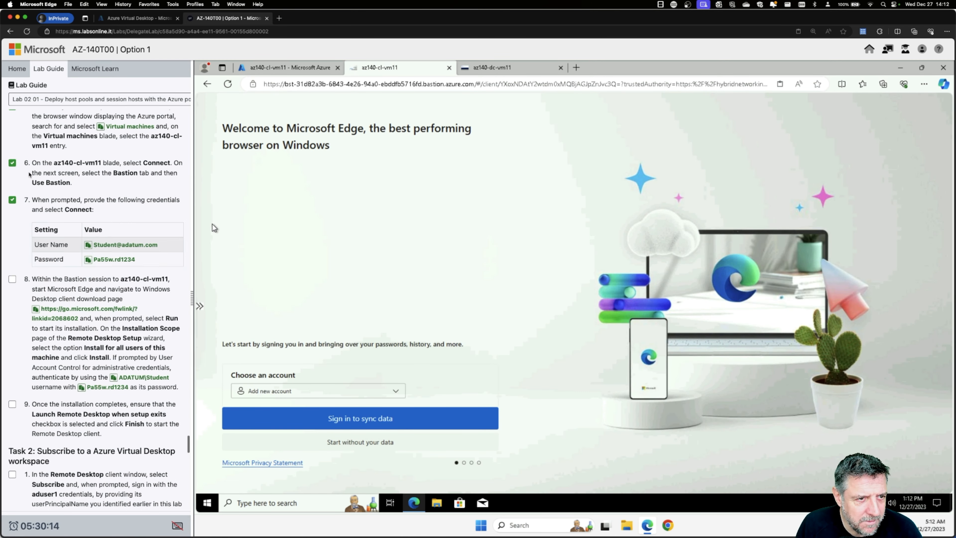
pyautogui.scroll(-3, 67, 225)
pyautogui.scroll(-2, 68, 225)
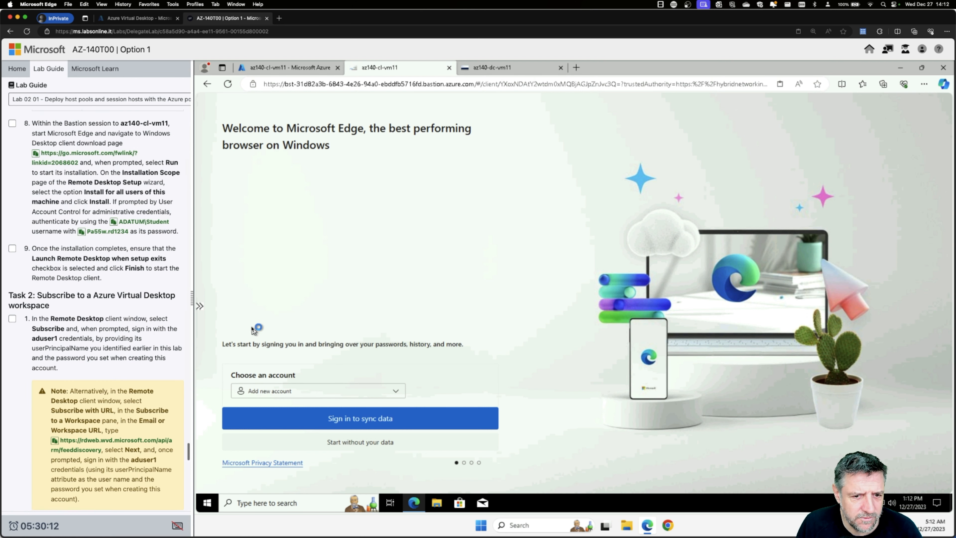
pyautogui.click(352, 444)
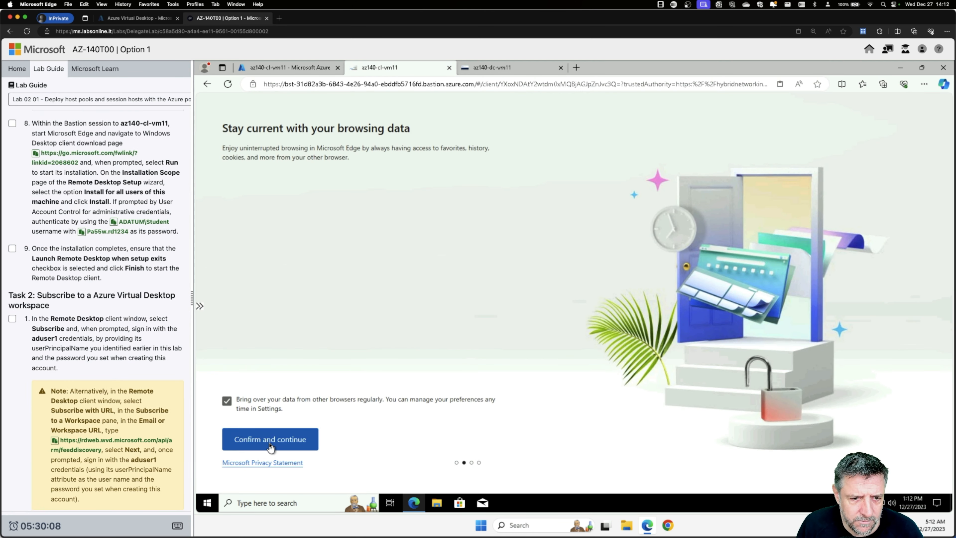
pyautogui.click(271, 447)
pyautogui.click(352, 445)
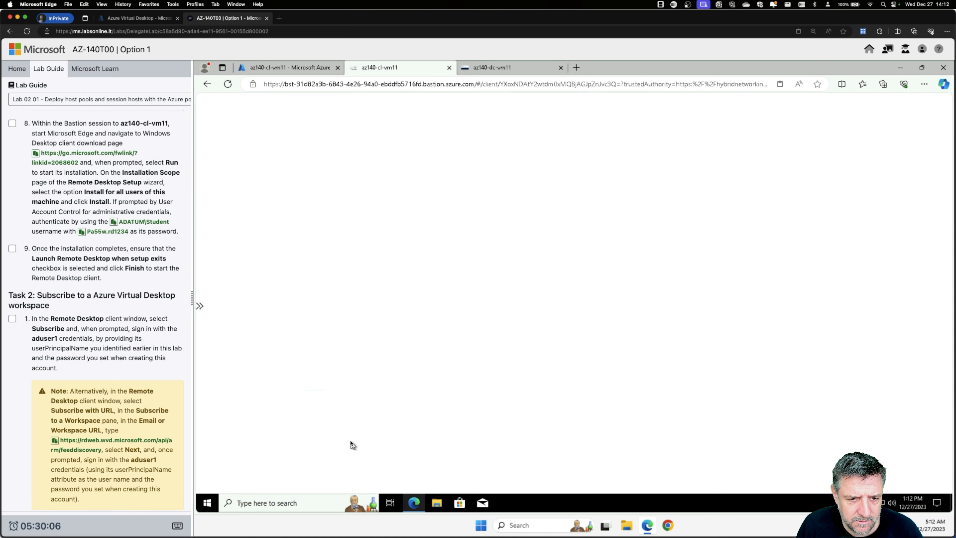
pyautogui.click(274, 448)
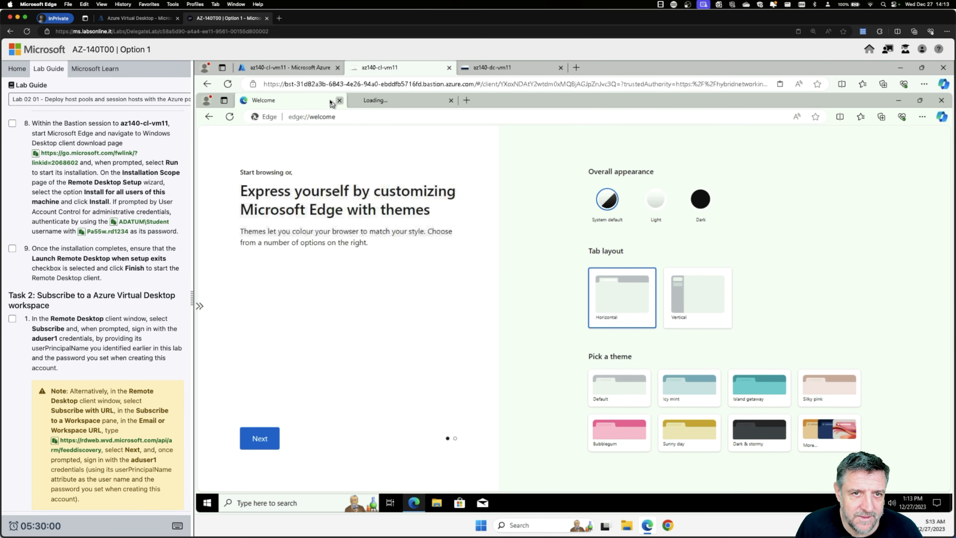
# Close the Edge welcome pages and leave a single new tab open
pyautogui.click(339, 101)
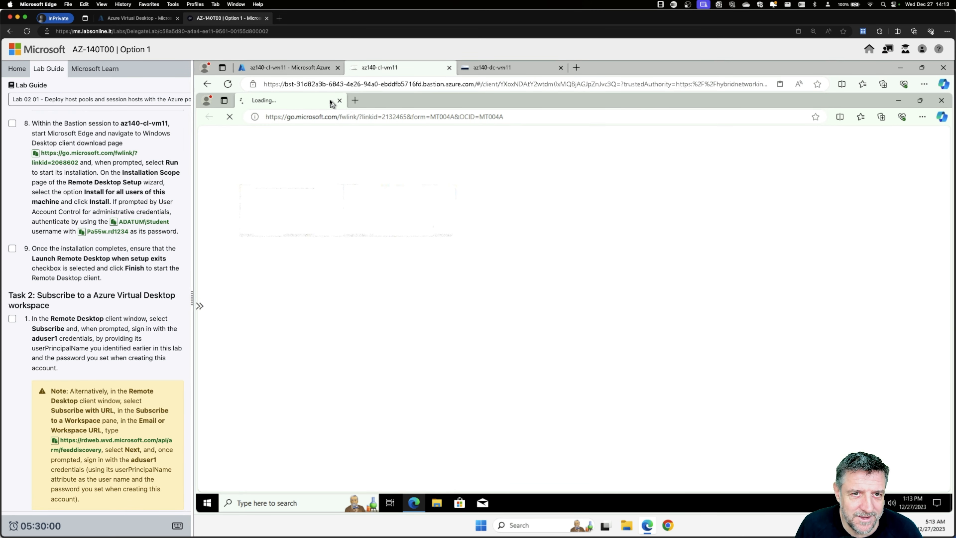
pyautogui.click(356, 101)
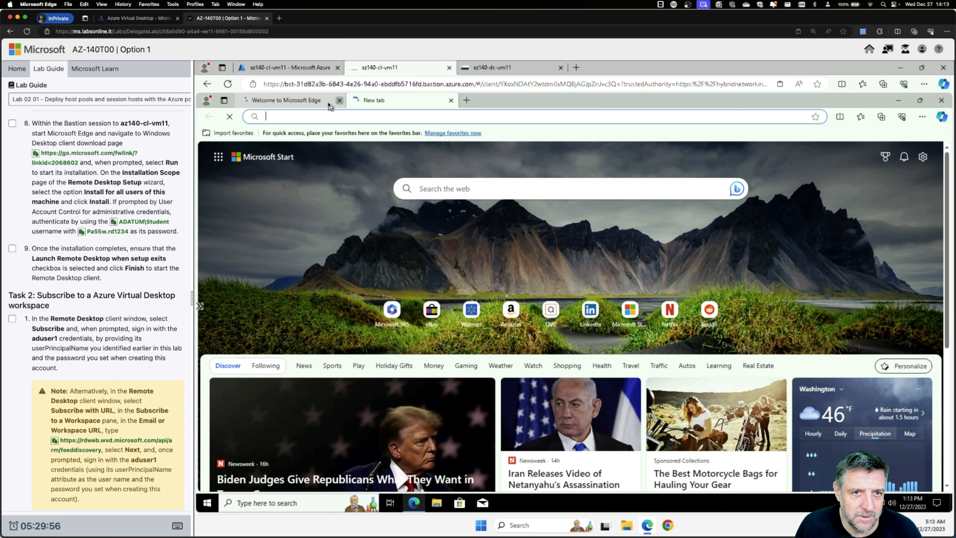
pyautogui.click(339, 100)
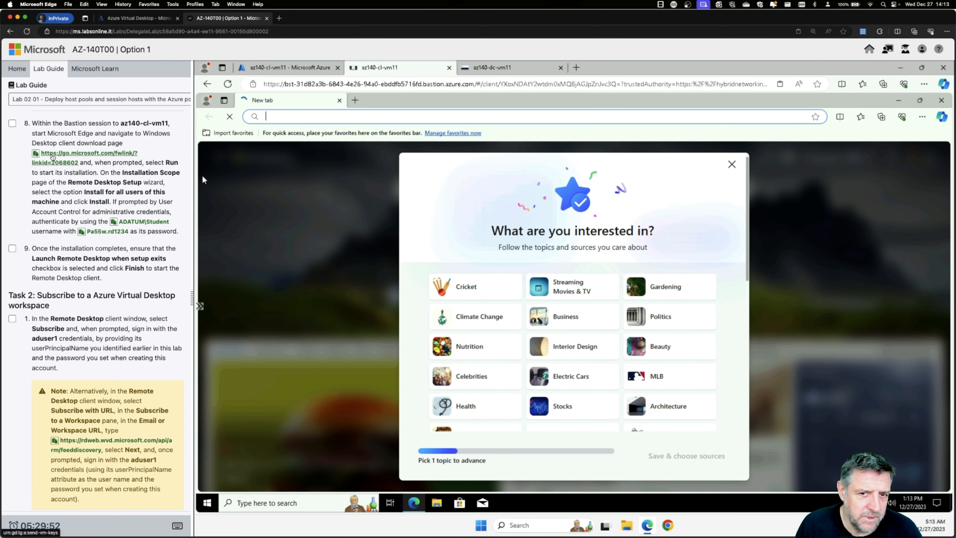
pyautogui.click(53, 157)
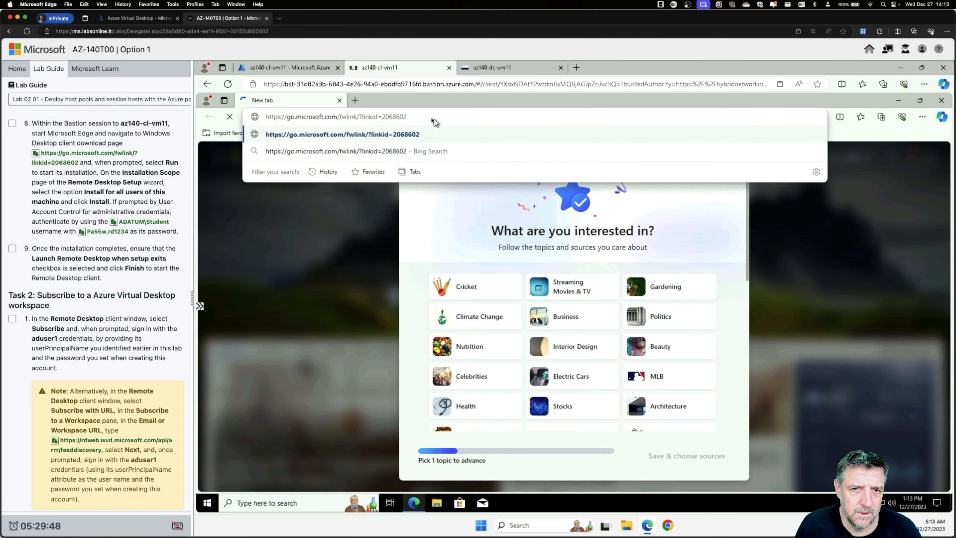
pyautogui.press('Return')
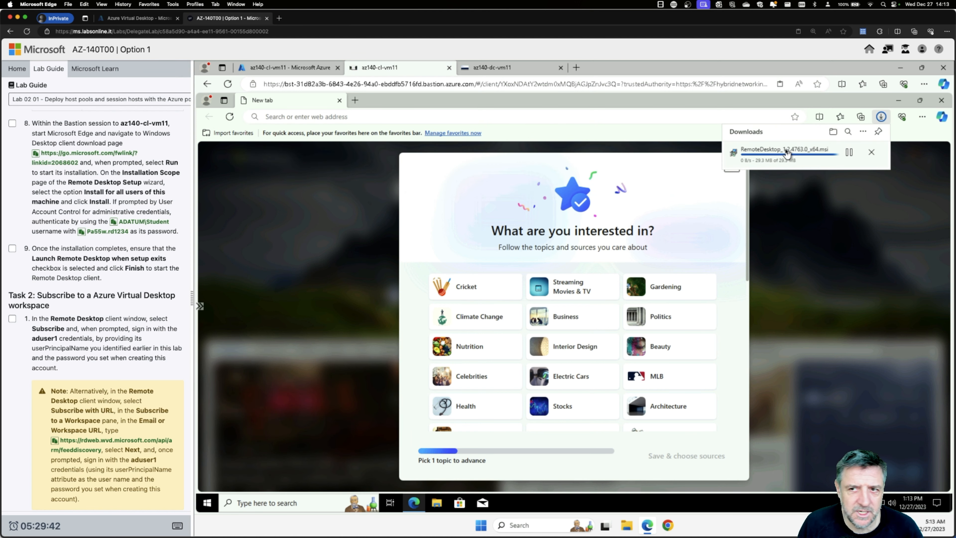
pyautogui.click(12, 123)
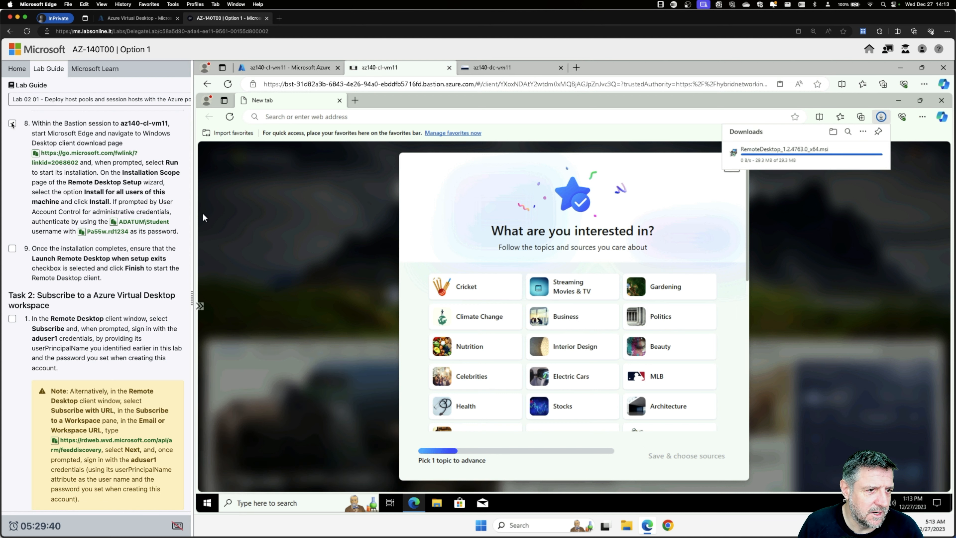
pyautogui.click(13, 249)
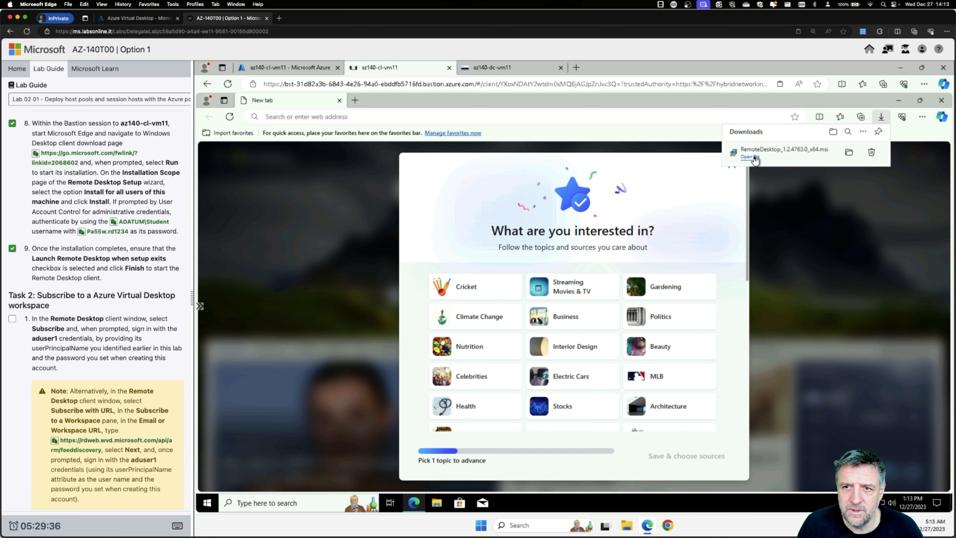
# Run the downloaded RemoteDesktop_1.2.4763.0_x64.msi installer, closing the browser in the session so only the setup wizard is open
pyautogui.click(749, 156)
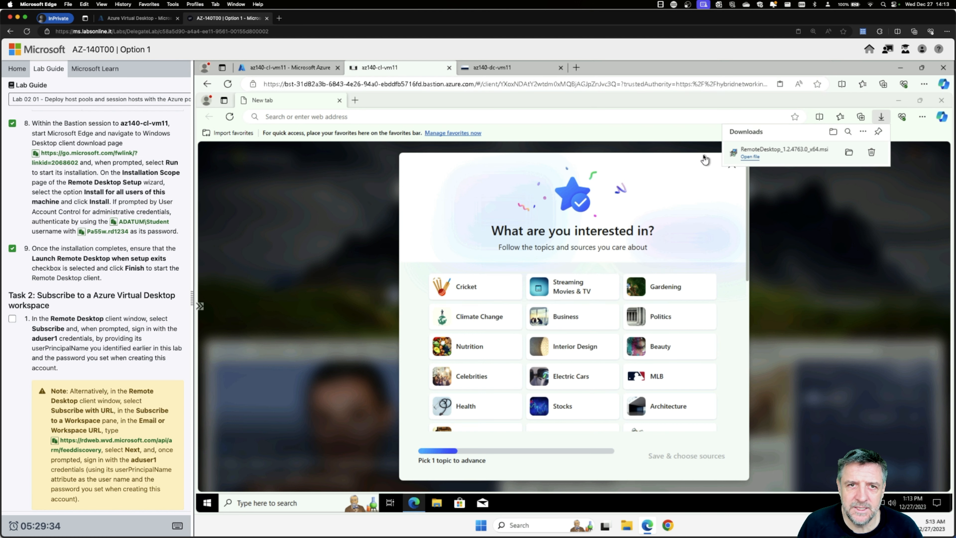
pyautogui.click(340, 101)
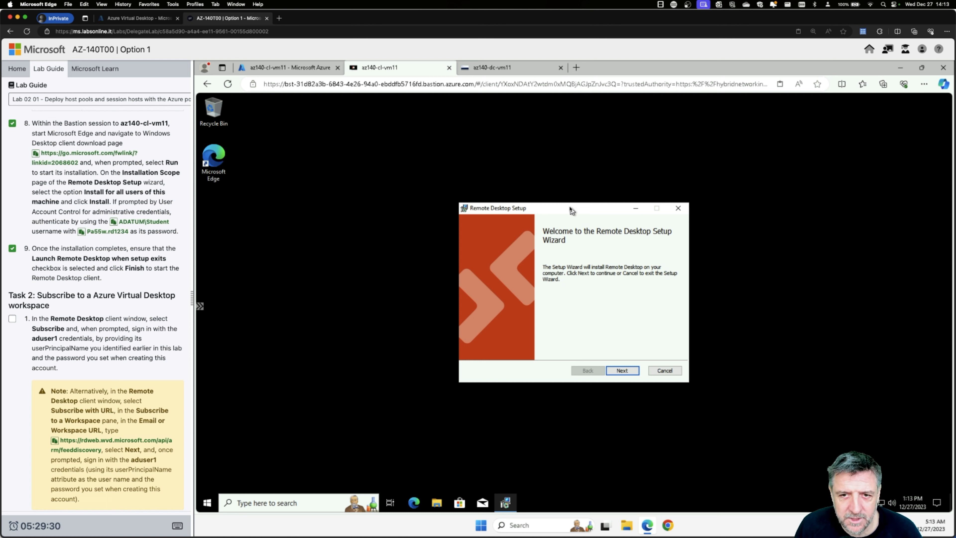
pyautogui.moveTo(569, 209); pyautogui.dragTo(545, 201)
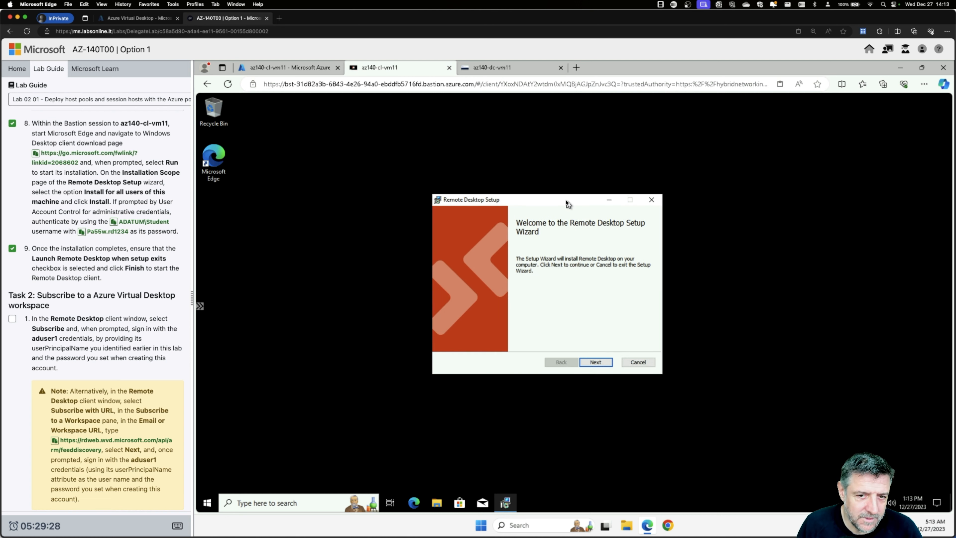
# Start the Remote Desktop Setup wizard and accept the terms in the License Agreement
pyautogui.scroll(-1, 163, 266)
pyautogui.scroll(-1, 163, 266)
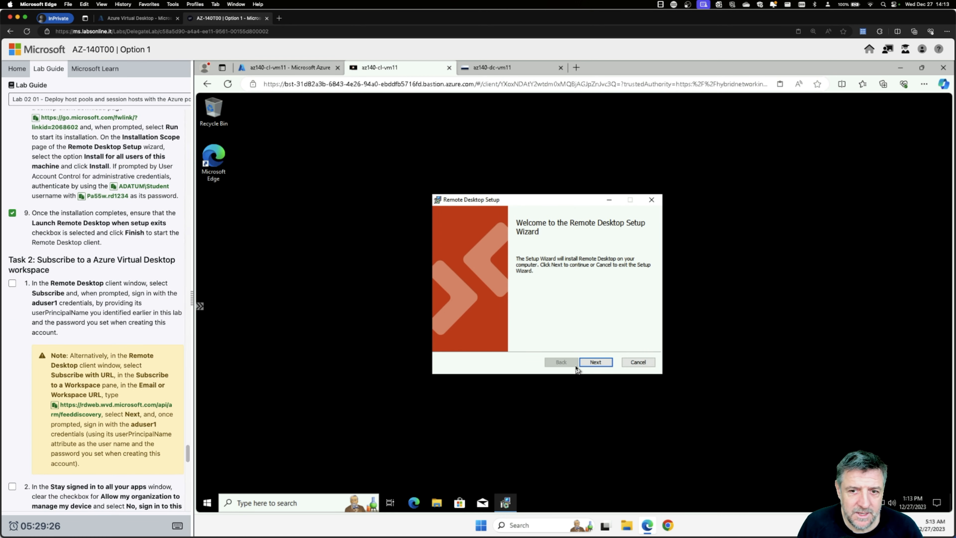
pyautogui.click(594, 363)
pyautogui.click(448, 340)
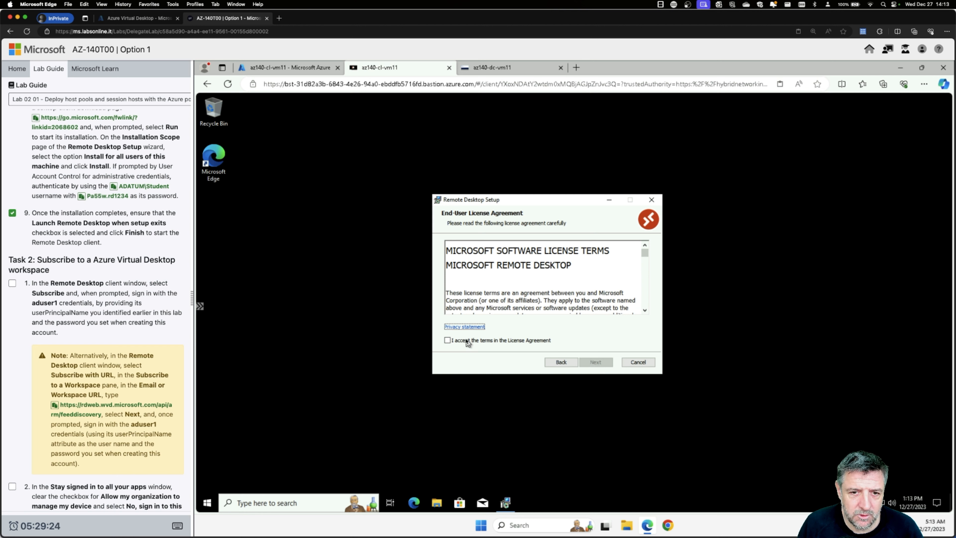
pyautogui.click(595, 363)
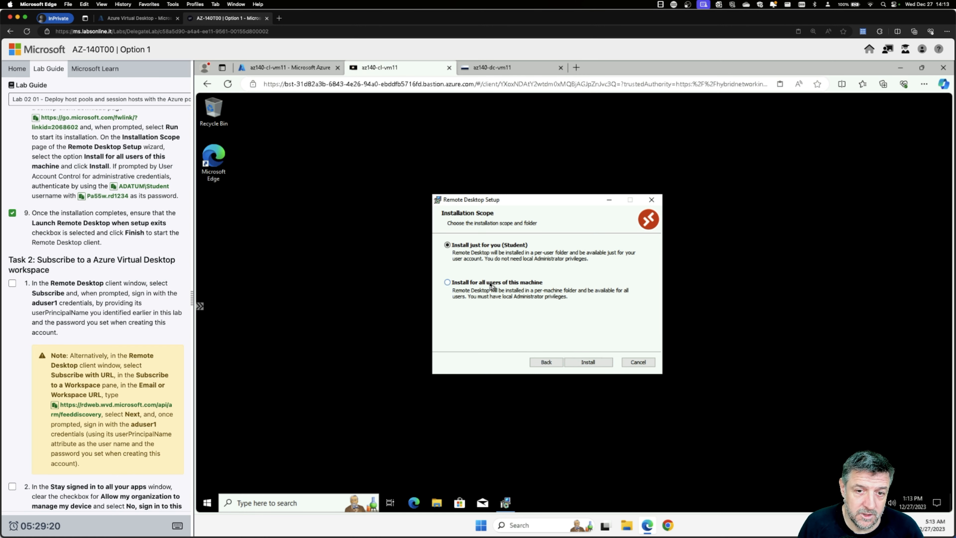
# Install Remote Desktop for all users of this machine and finish setup with Launch Remote Desktop when setup exits enabled
pyautogui.click(501, 283)
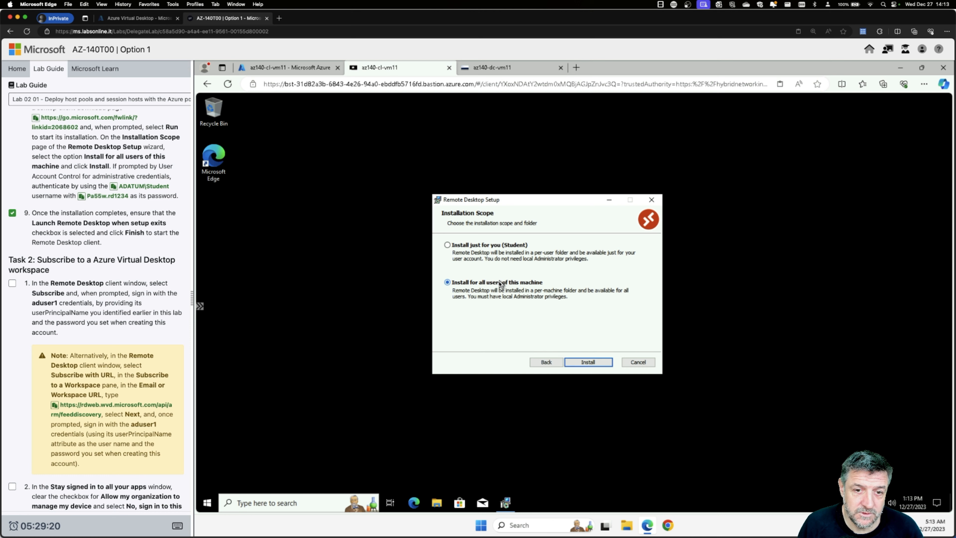
pyautogui.click(589, 362)
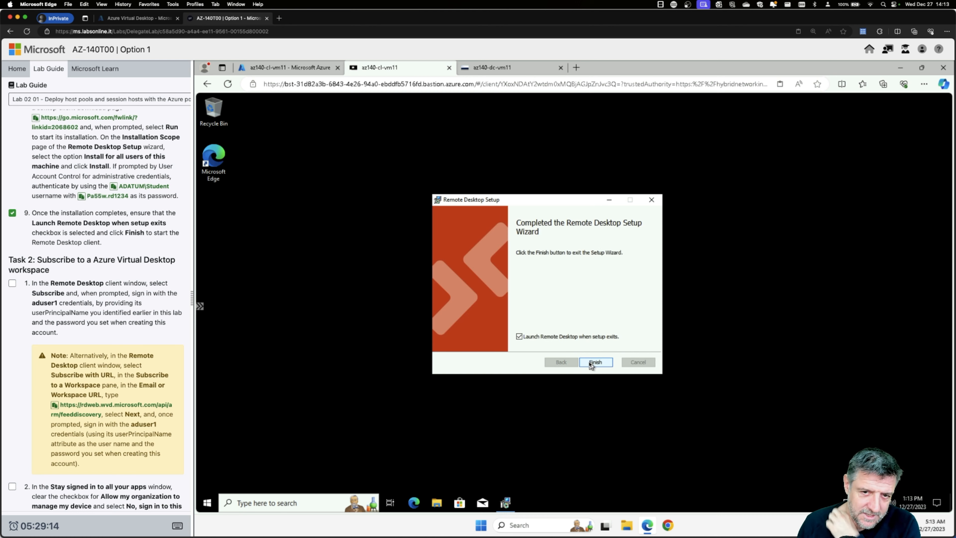
pyautogui.click(553, 338)
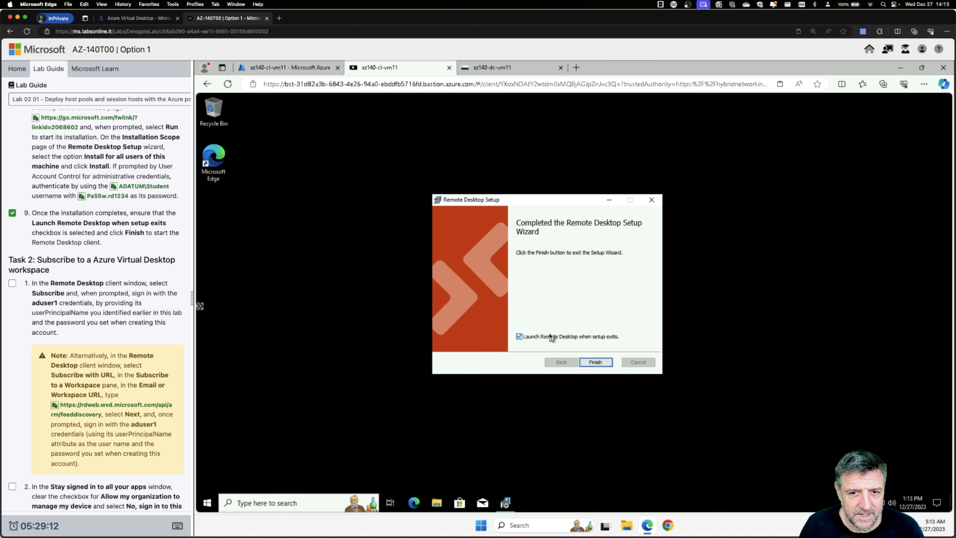
pyautogui.click(595, 361)
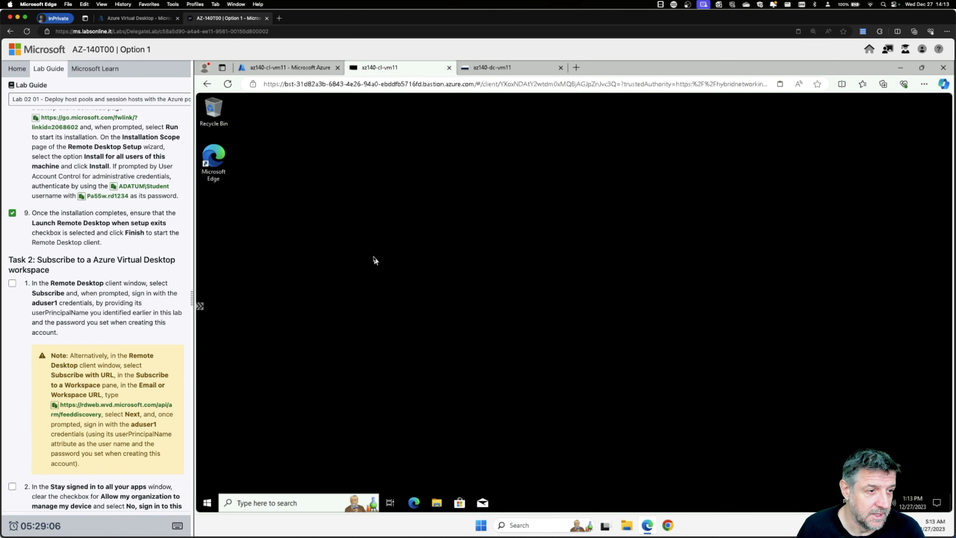
# Start the installed Remote Desktop client from the list of apps in the az140-cl-vm11 session
pyautogui.click(207, 502)
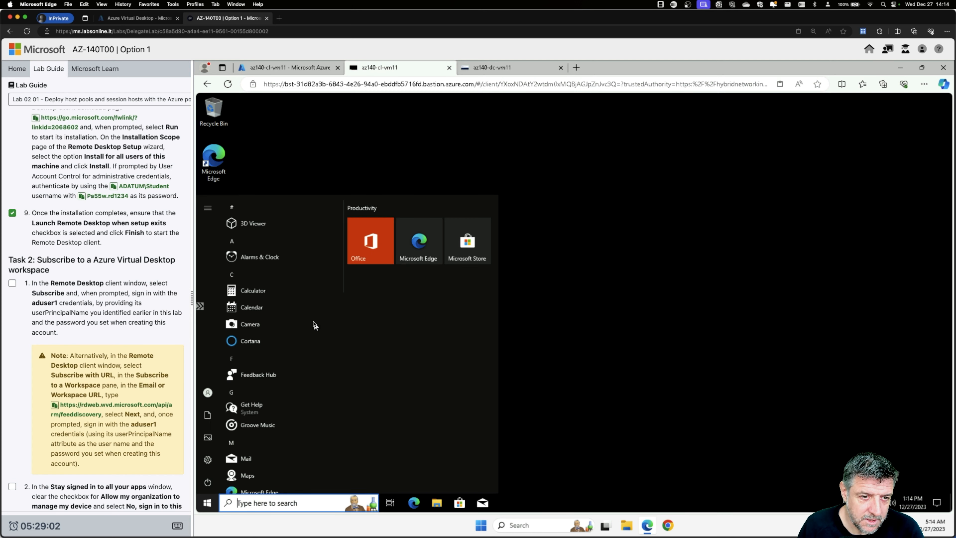
pyautogui.scroll(-5, 257, 334)
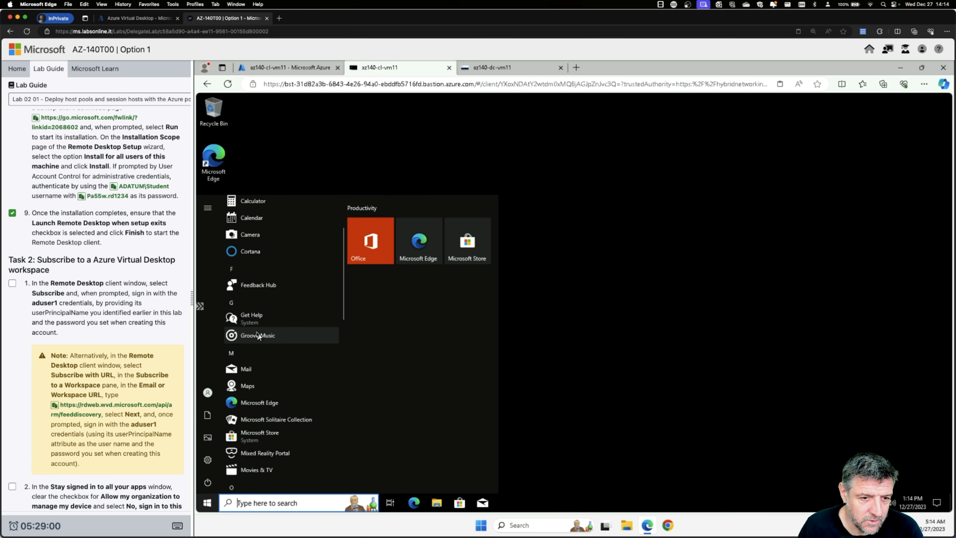
pyautogui.scroll(-2, 257, 340)
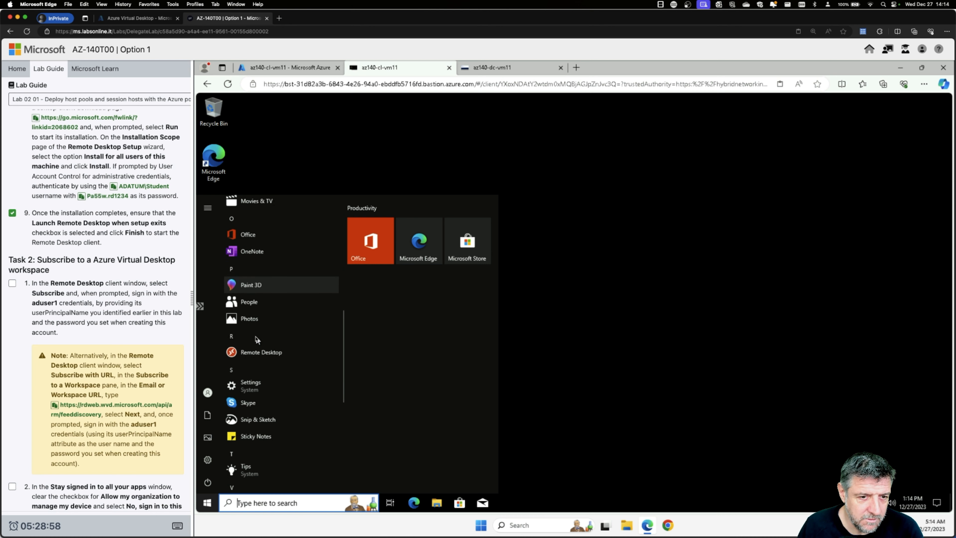
pyautogui.click(252, 355)
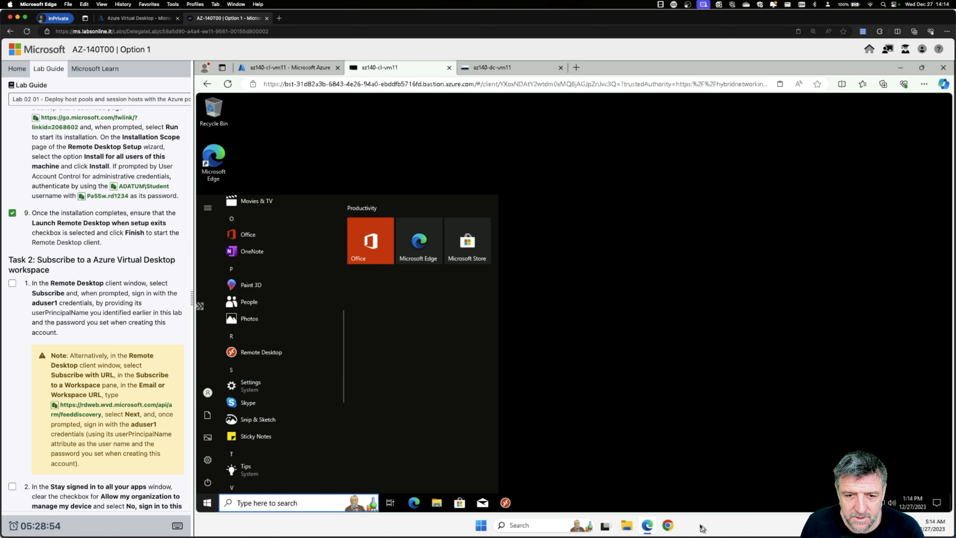
pyautogui.click(572, 411)
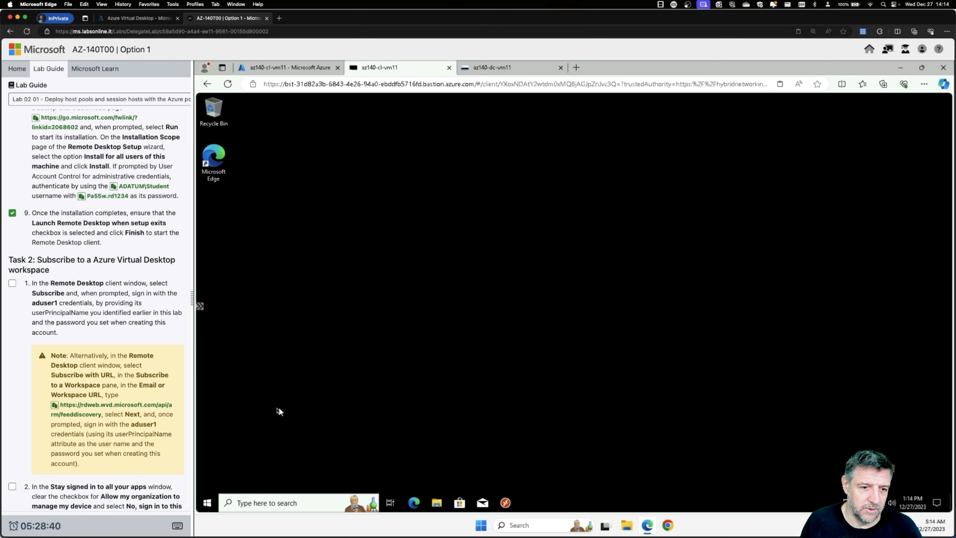
pyautogui.click(207, 503)
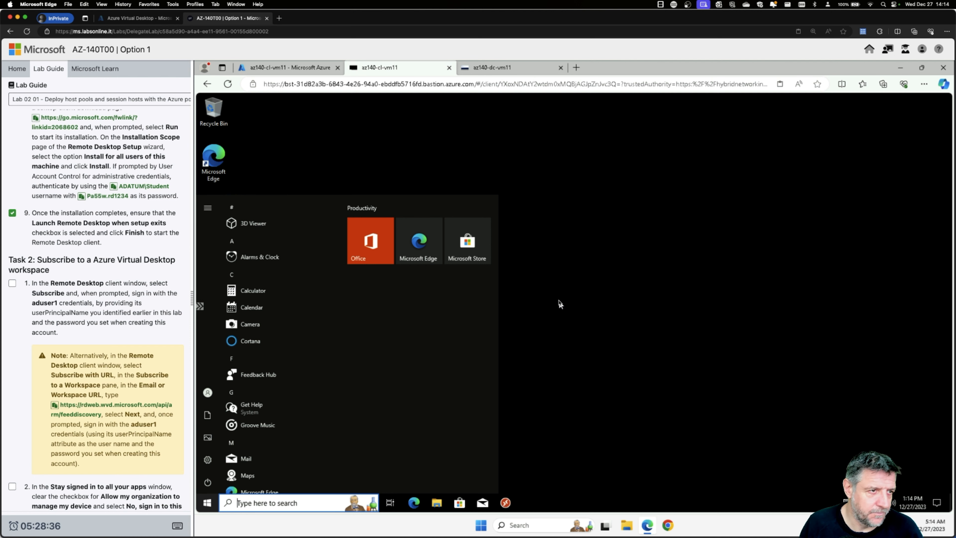
pyautogui.click(569, 300)
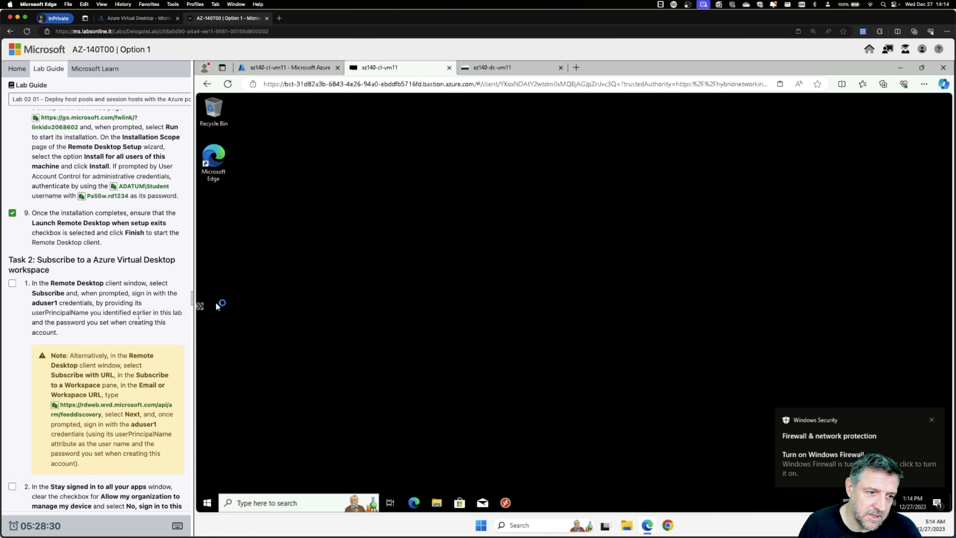
pyautogui.scroll(-5, 139, 316)
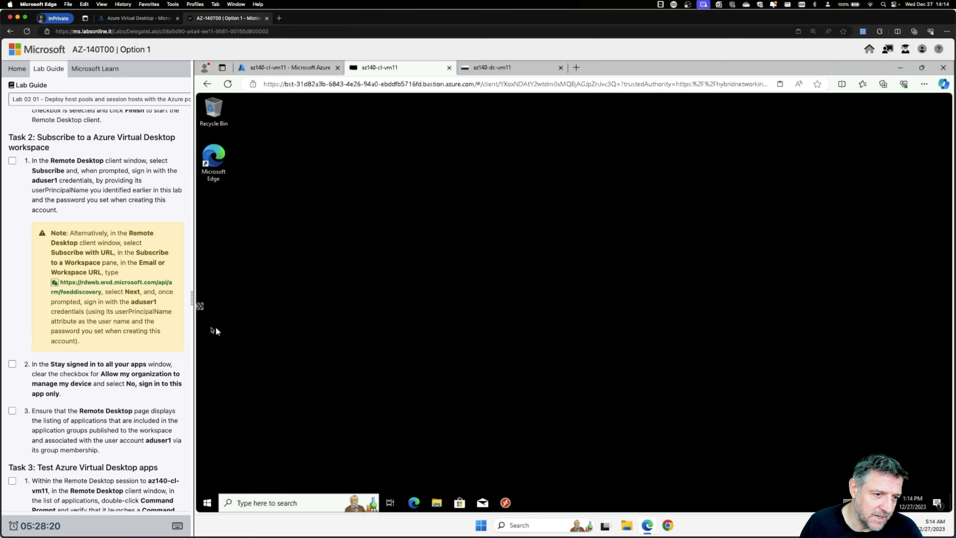
pyautogui.scroll(-9, 136, 335)
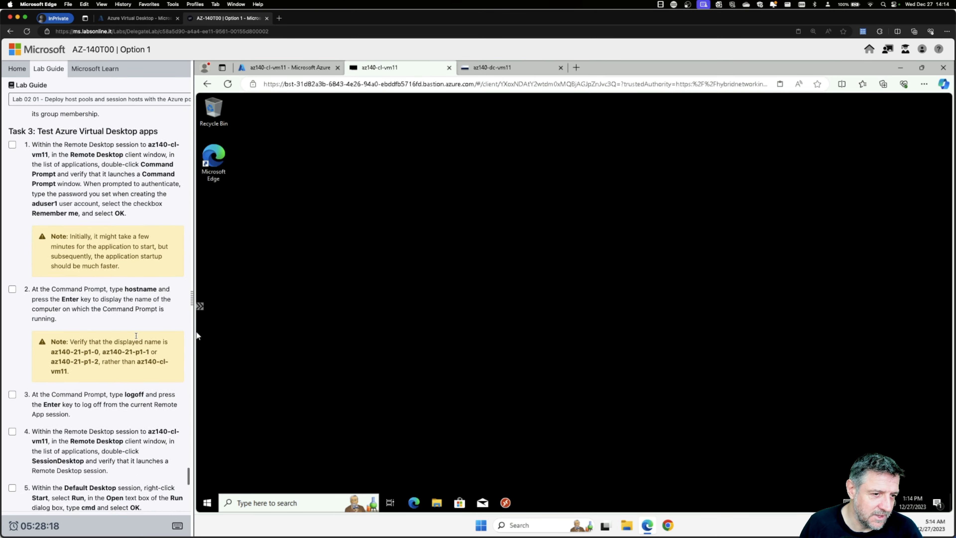
pyautogui.scroll(10, 135, 336)
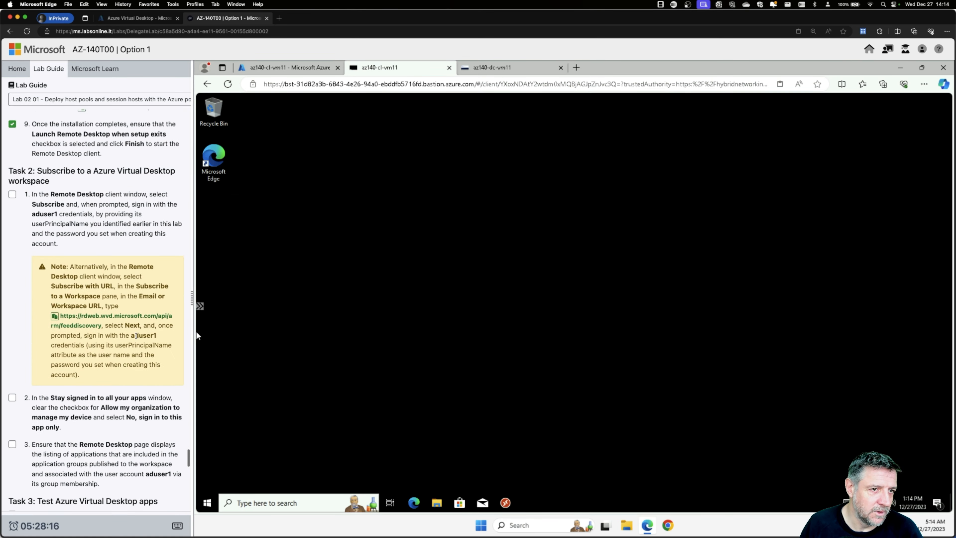
pyautogui.scroll(-1, 136, 335)
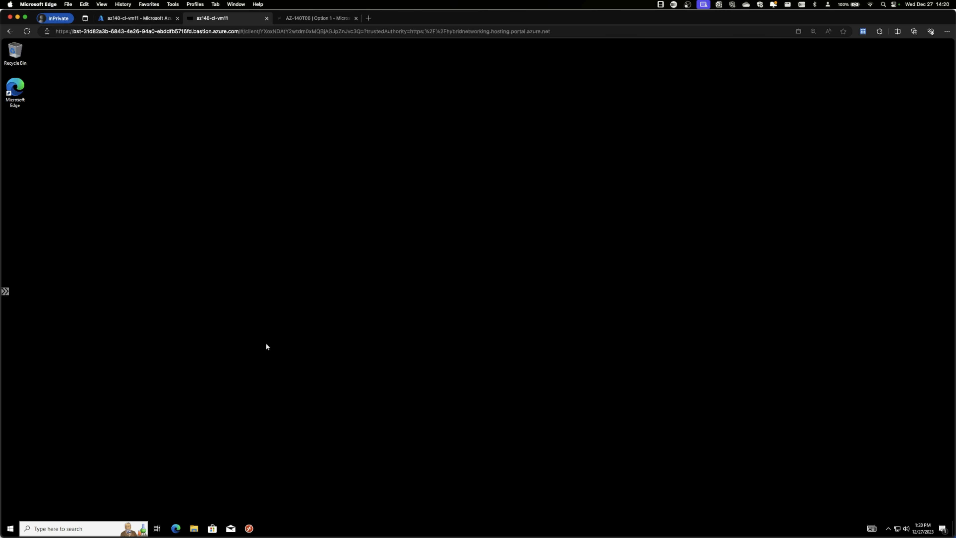
# Bring up the Remote Desktop client window and move it closer to the middle of the desktop
pyautogui.click(249, 527)
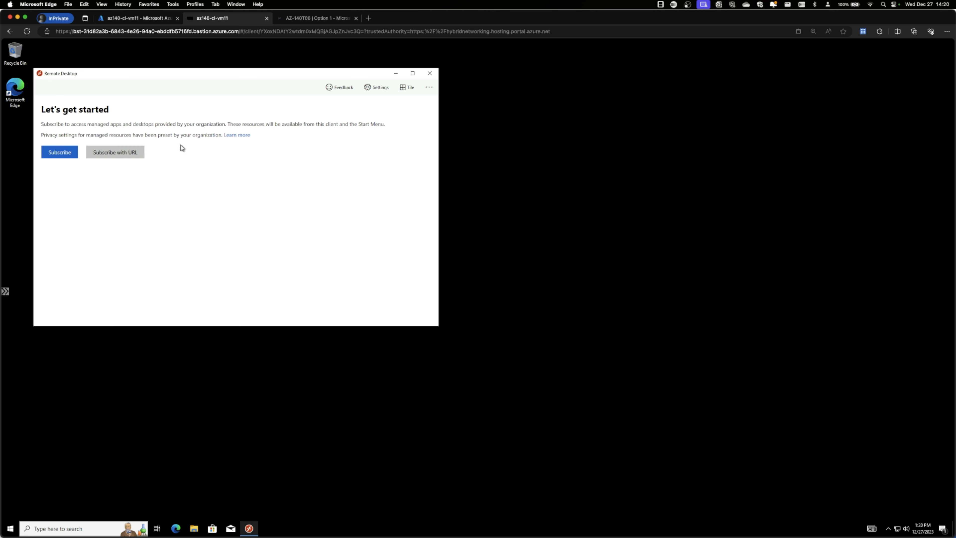
pyautogui.moveTo(136, 75); pyautogui.dragTo(265, 100)
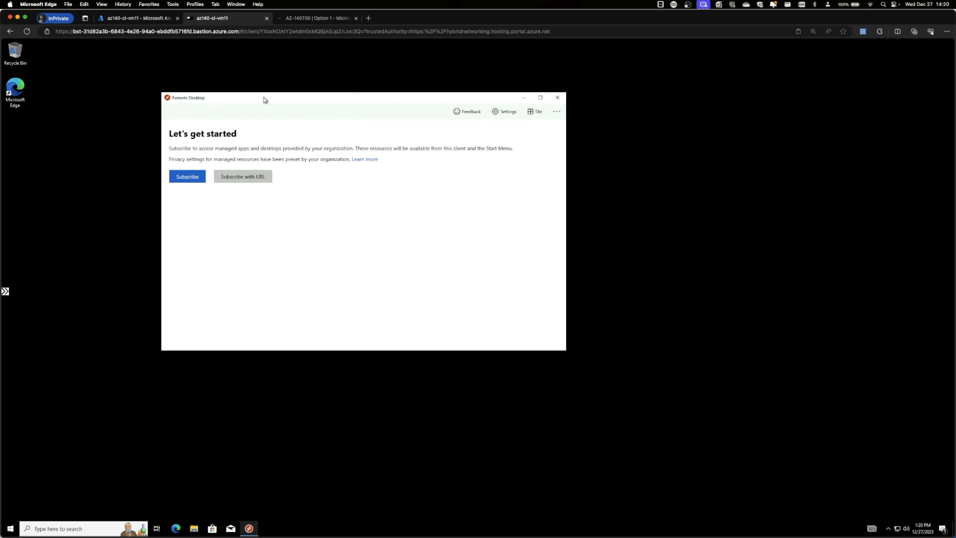
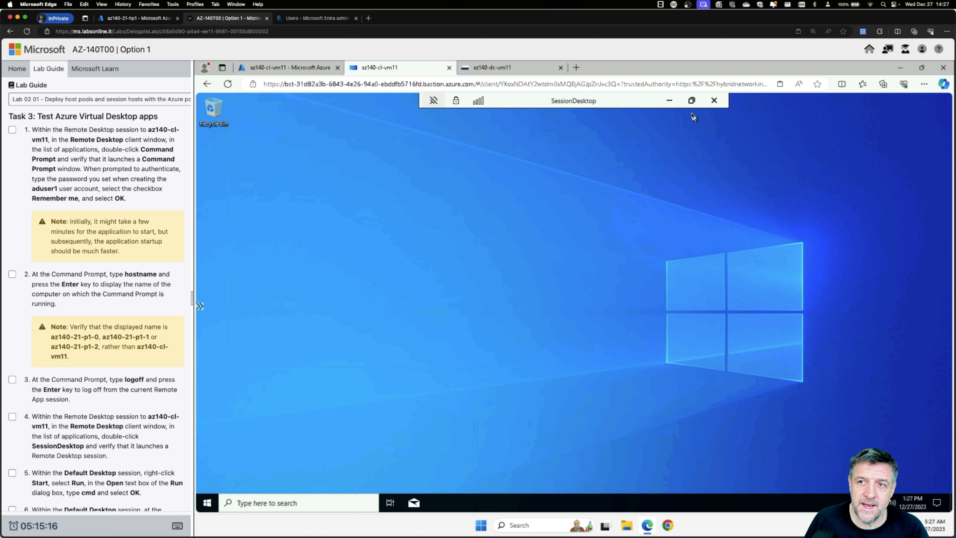
# Disconnect the SessionDesktop remote session and return to the Remote Desktop client
pyautogui.click(714, 101)
pyautogui.click(603, 318)
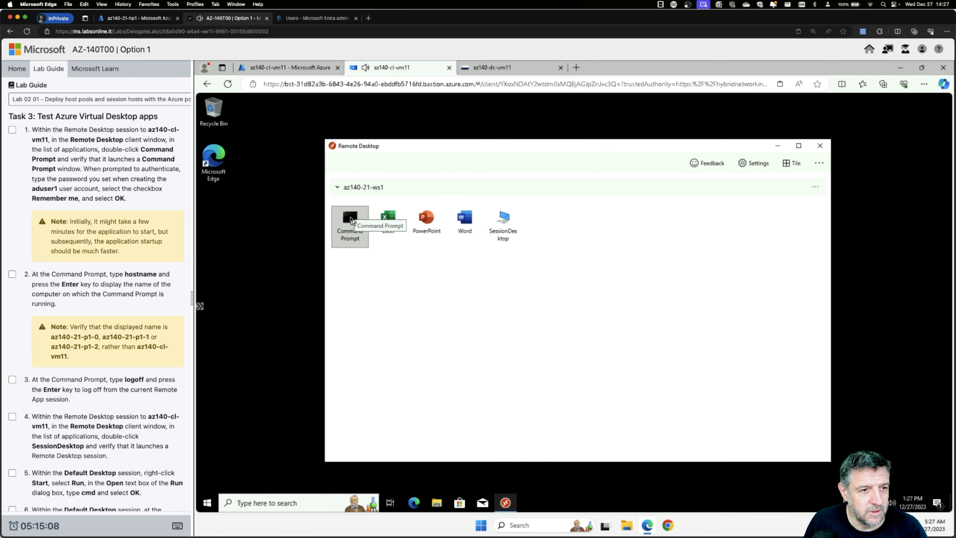
# Launch Command Prompt from the az140-21-ws1 workspace, authenticating with the aduser1 password, and mark Task 3 step 1 as complete
pyautogui.doubleClick(350, 220)
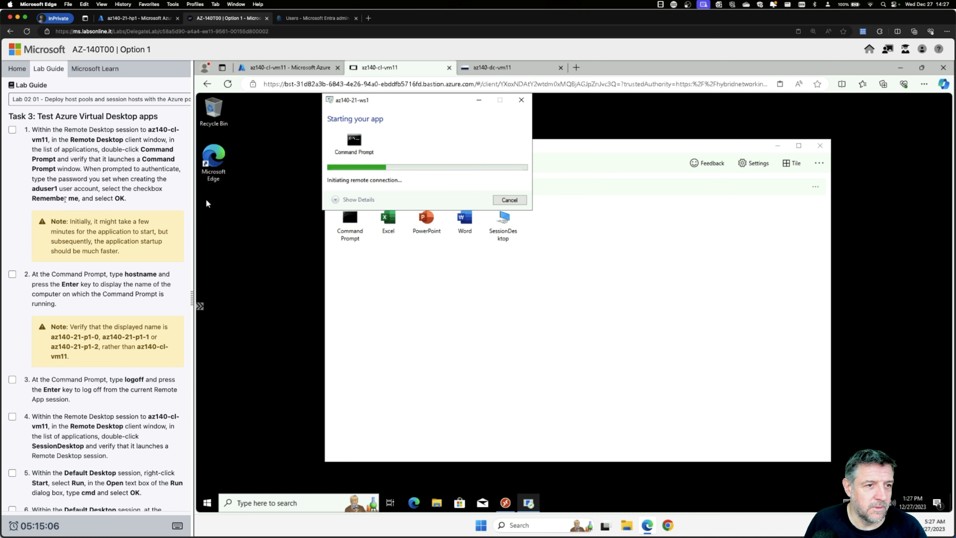
pyautogui.click(12, 130)
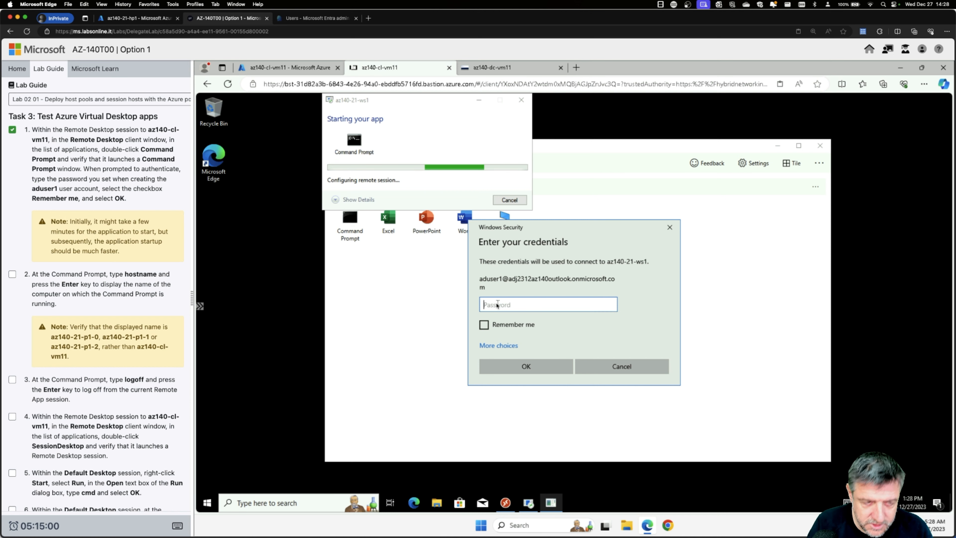
pyautogui.write('•••••')
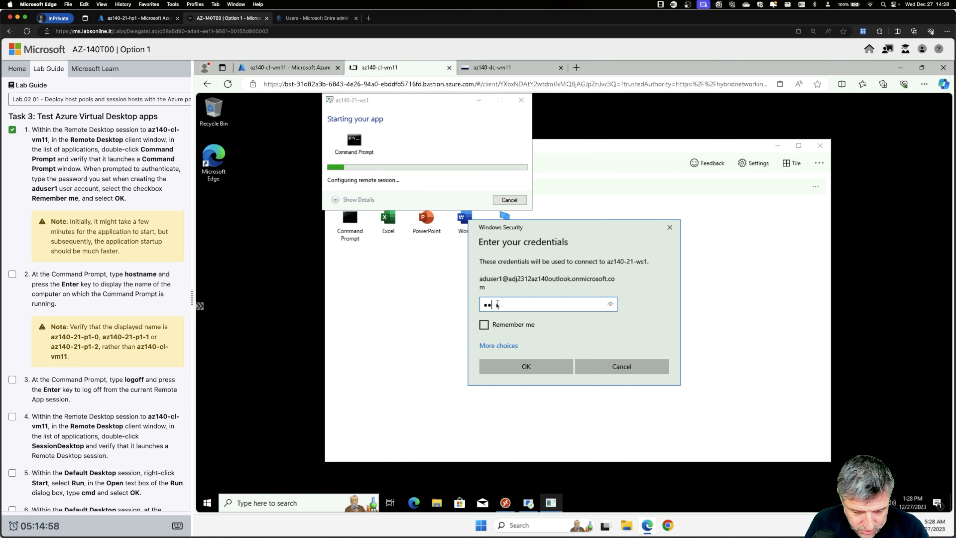
pyautogui.write('••••••••')
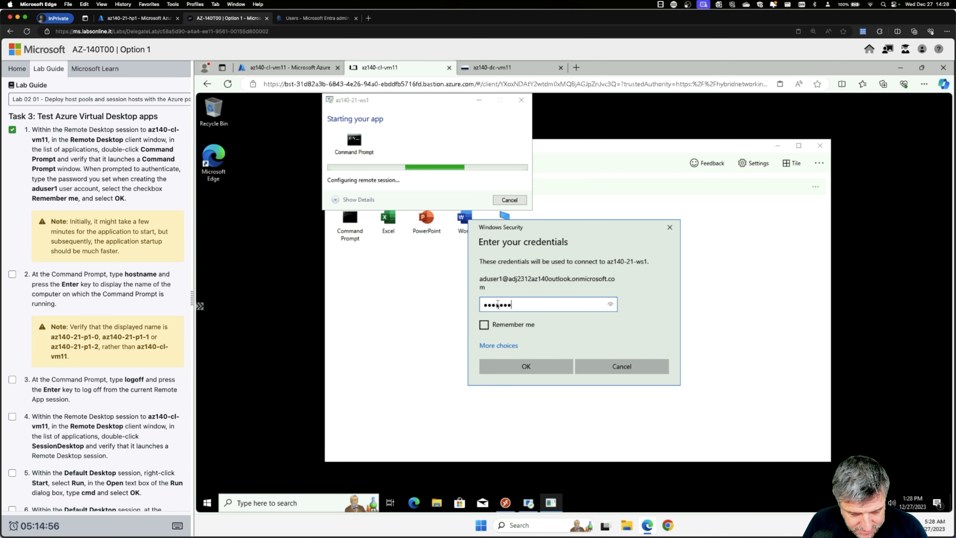
pyautogui.click(527, 366)
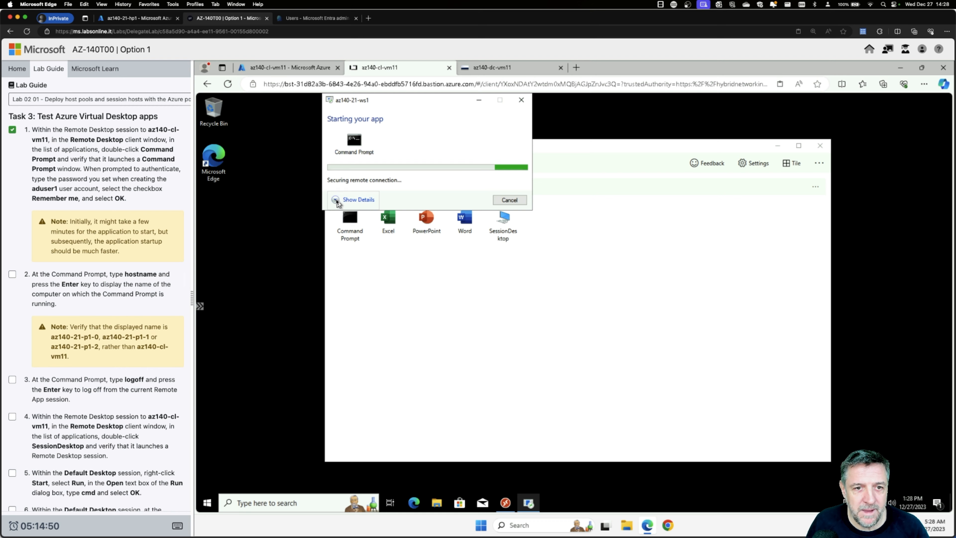
pyautogui.click(339, 199)
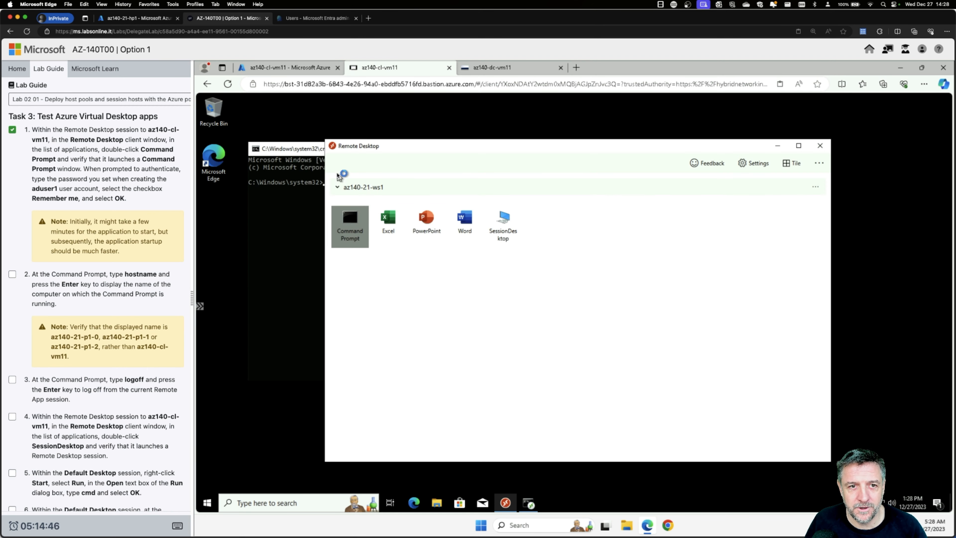
# Bring the remote Command Prompt window to the front and run hostname in it
pyautogui.click(295, 233)
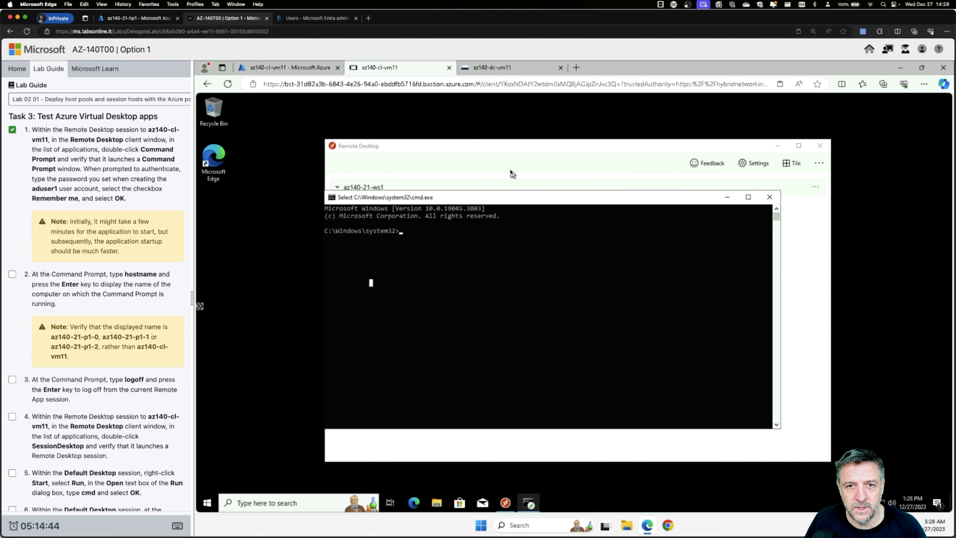
pyautogui.moveTo(494, 203); pyautogui.dragTo(434, 208)
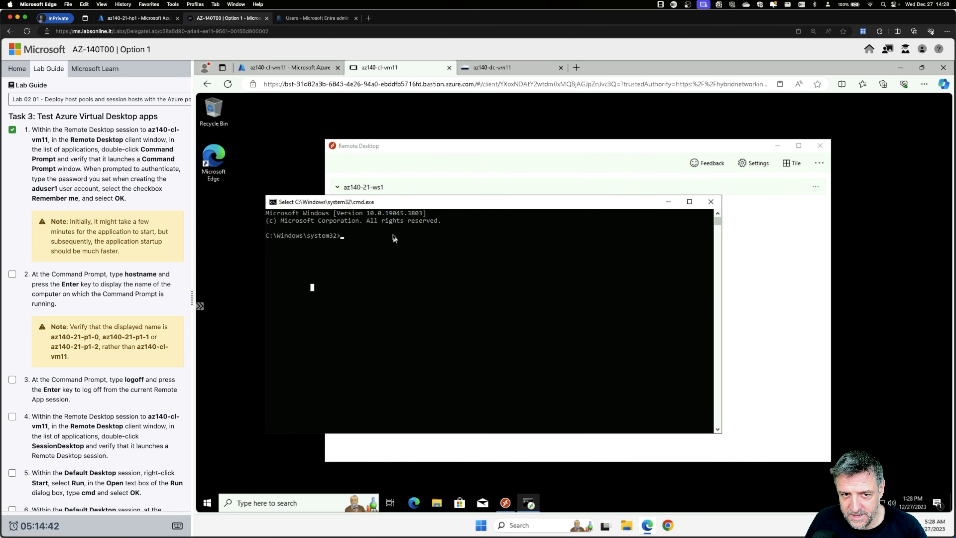
pyautogui.write('host')
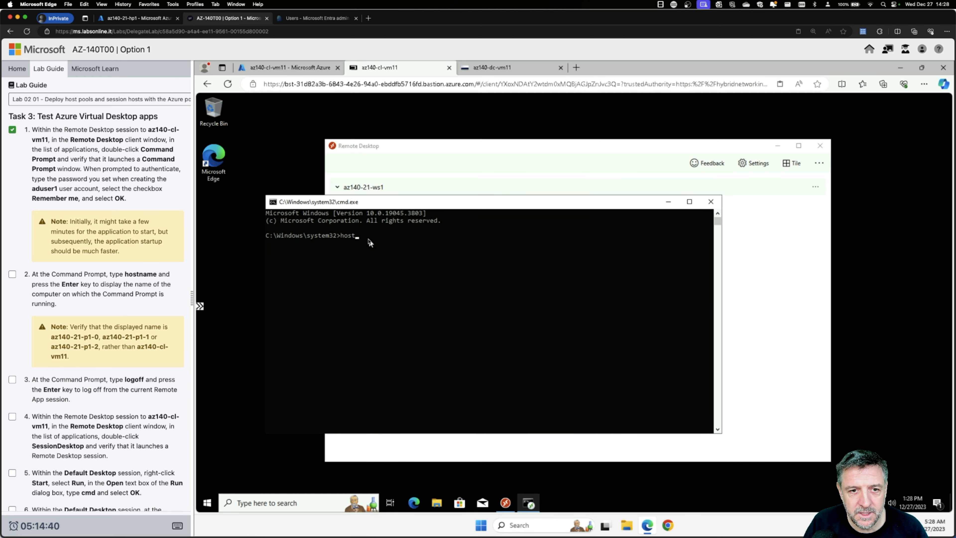
pyautogui.write('name')
pyautogui.press('Return')
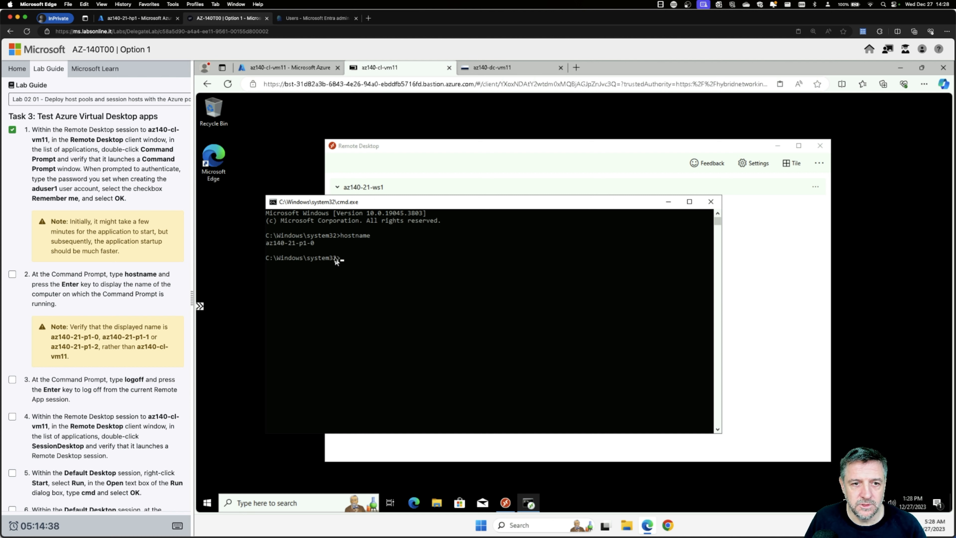
# Highlight the host name returned in the remote Command Prompt and mark Task 3 step 2 as complete in the lab guide
pyautogui.moveTo(270, 247); pyautogui.dragTo(315, 245)
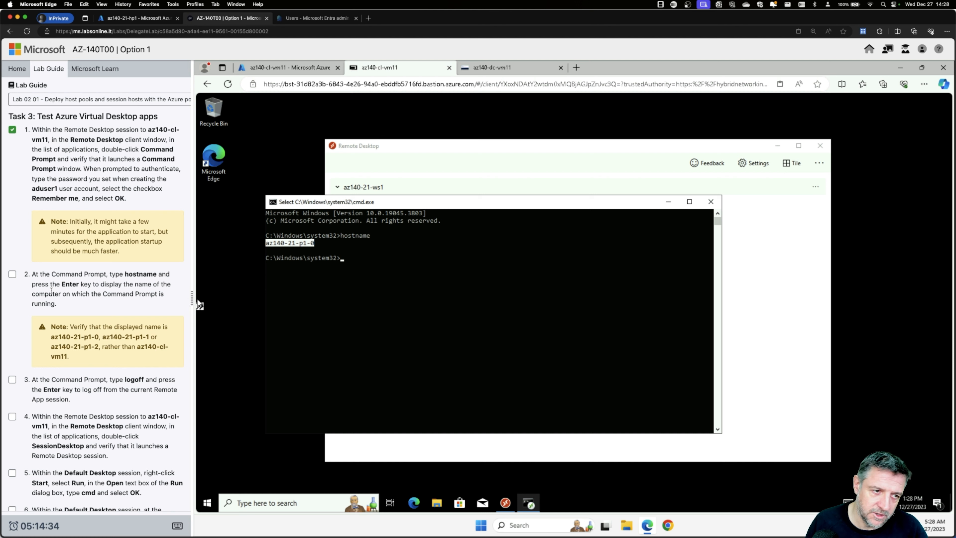
pyautogui.click(12, 274)
pyautogui.scroll(-3, 62, 281)
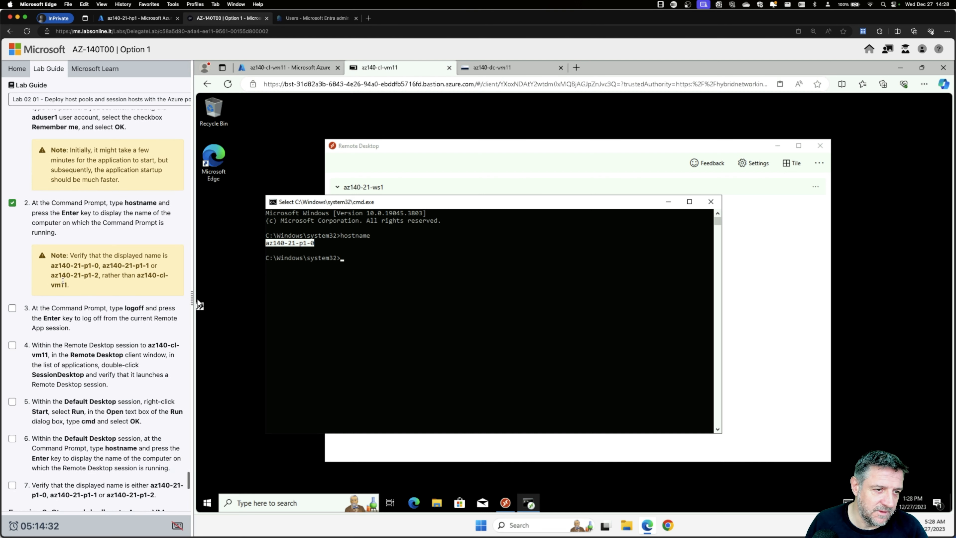
pyautogui.scroll(-1, 63, 280)
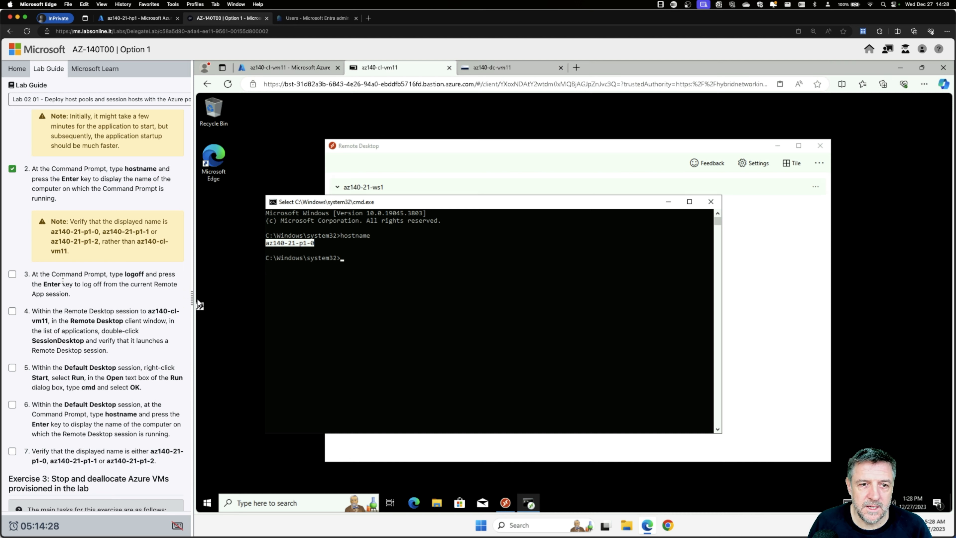
# Run logoff in the Command Prompt to end the Remote App session and mark Task 3 steps 3 and 4 as complete
pyautogui.click(312, 235)
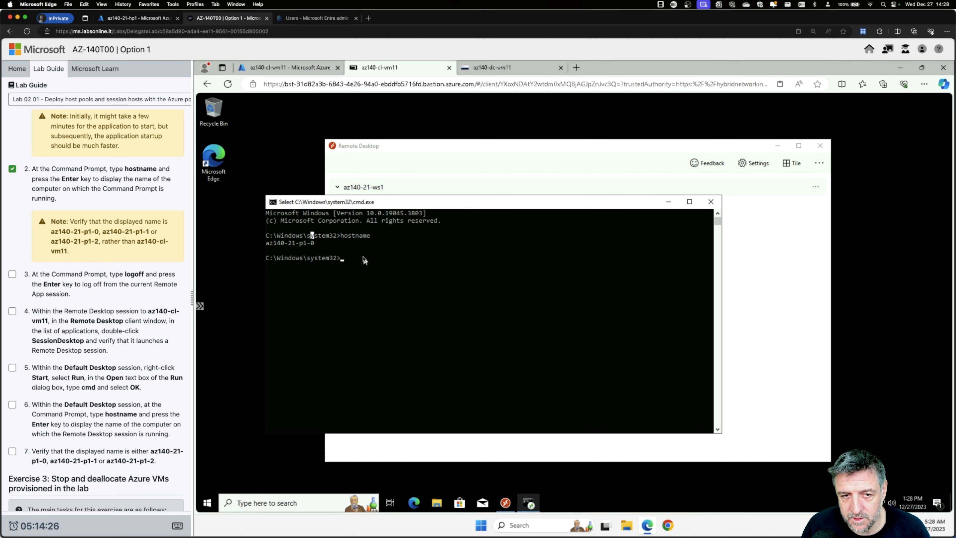
pyautogui.scroll(-2, 71, 238)
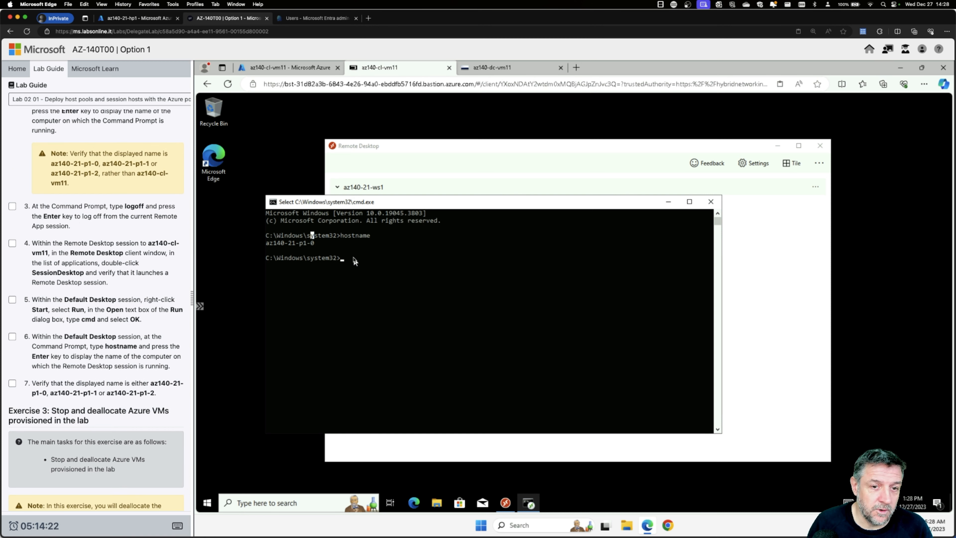
pyautogui.write('logoff')
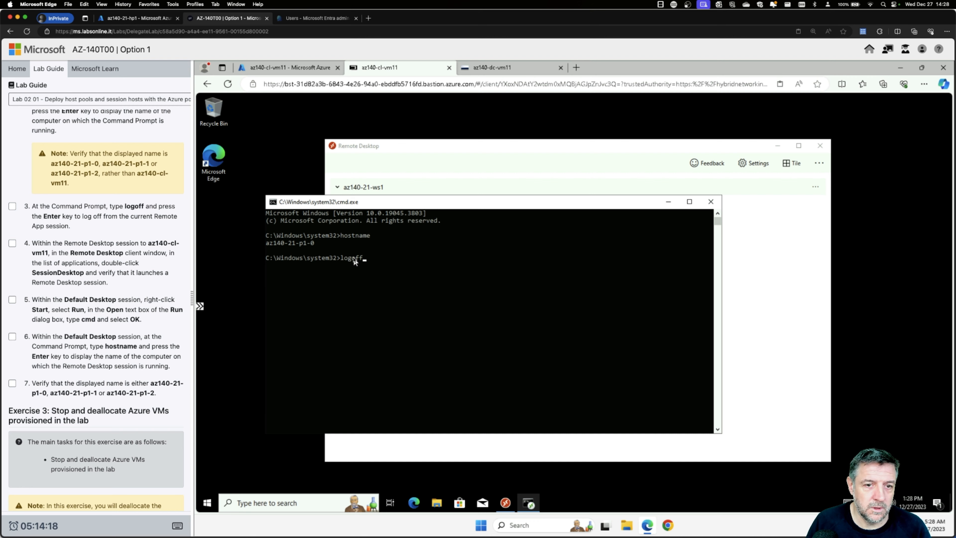
pyautogui.press('Return')
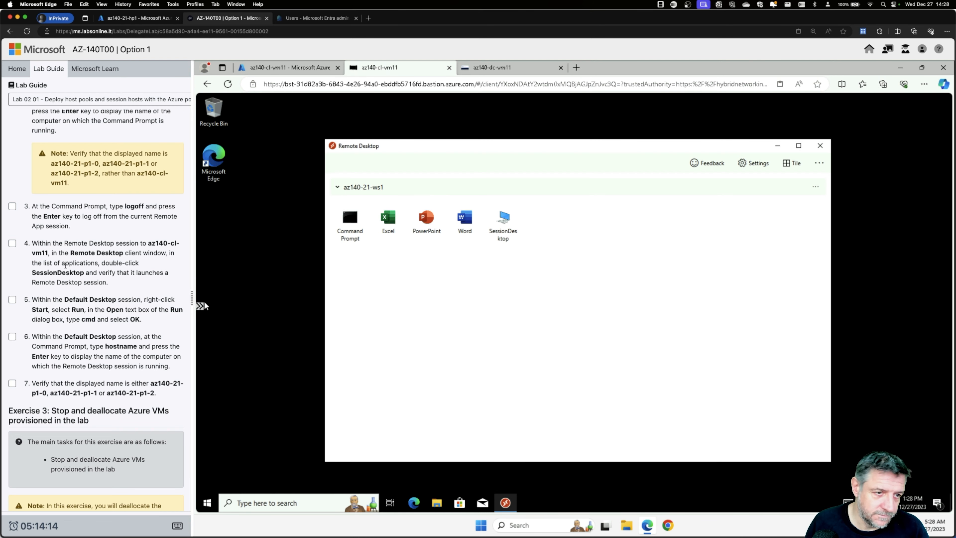
pyautogui.scroll(-3, 108, 227)
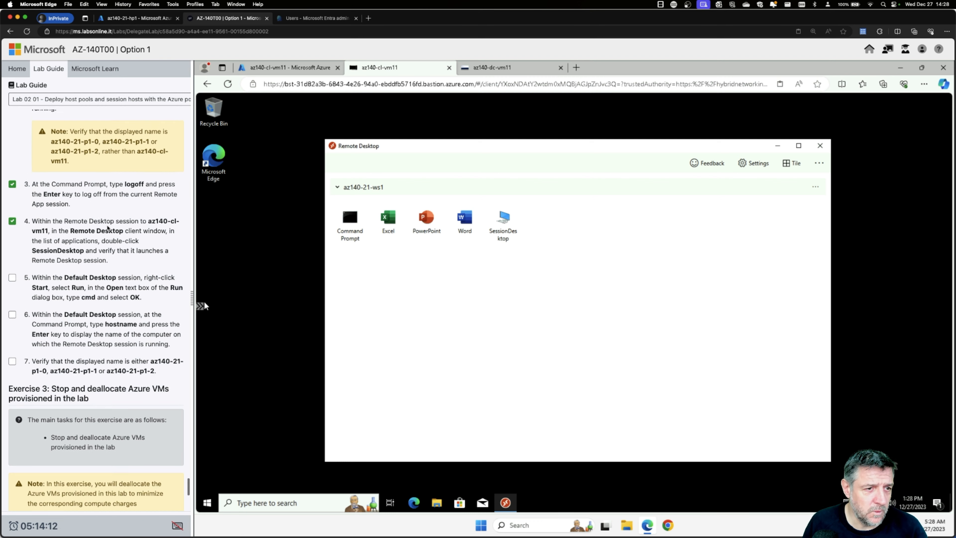
pyautogui.scroll(-2, 100, 169)
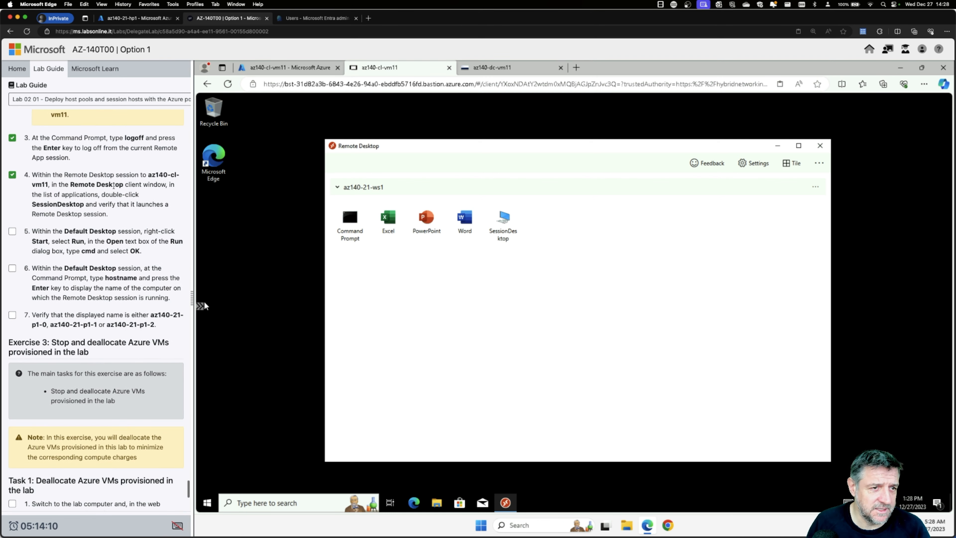
pyautogui.scroll(-1, 120, 156)
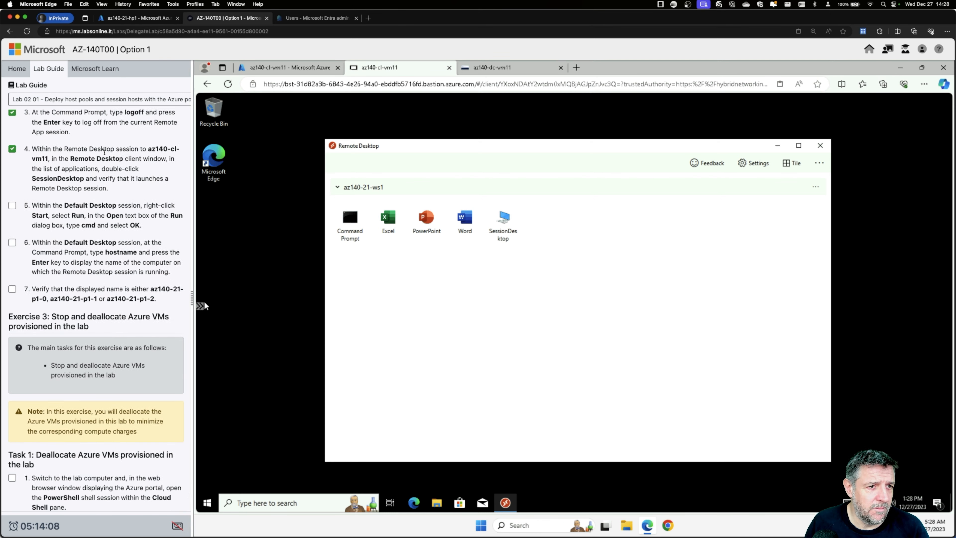
pyautogui.scroll(-1, 91, 156)
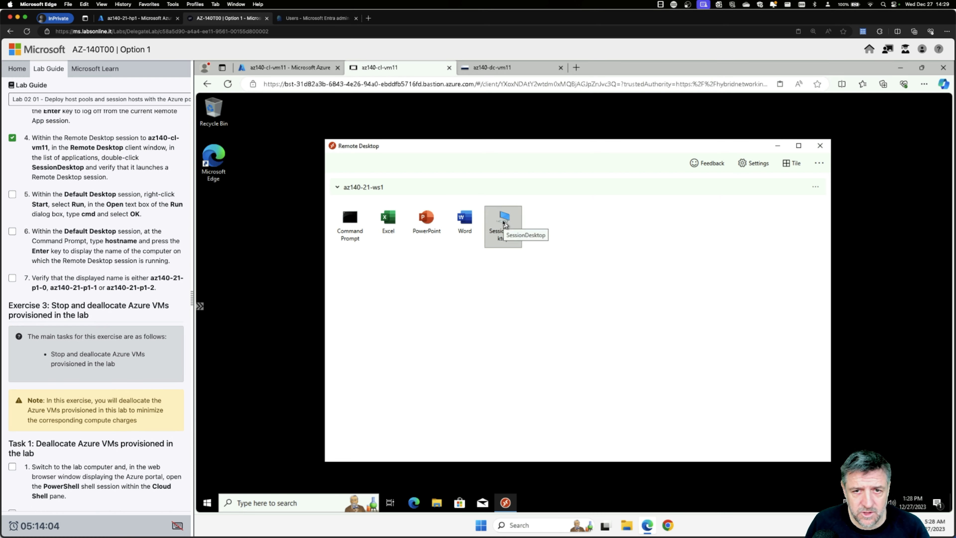
# Launch SessionDesktop from the az140-21-ws1 workspace, authenticating with the aduser1 password and enabling Remember me
pyautogui.doubleClick(504, 224)
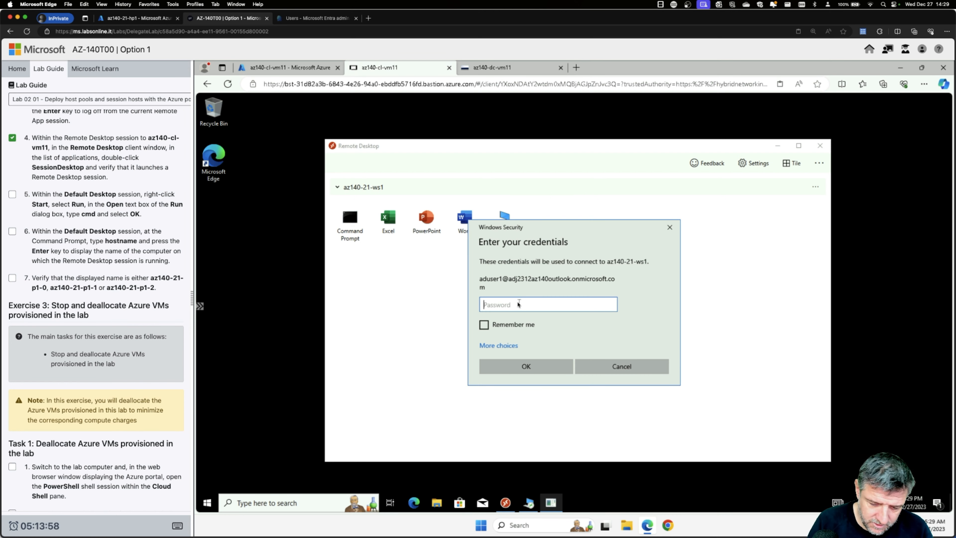
pyautogui.write('Pa')
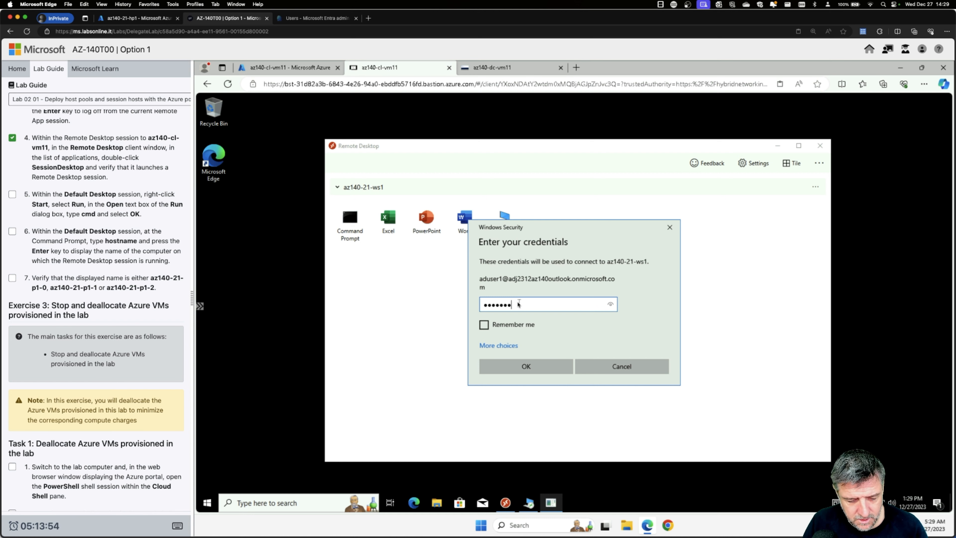
pyautogui.click(521, 326)
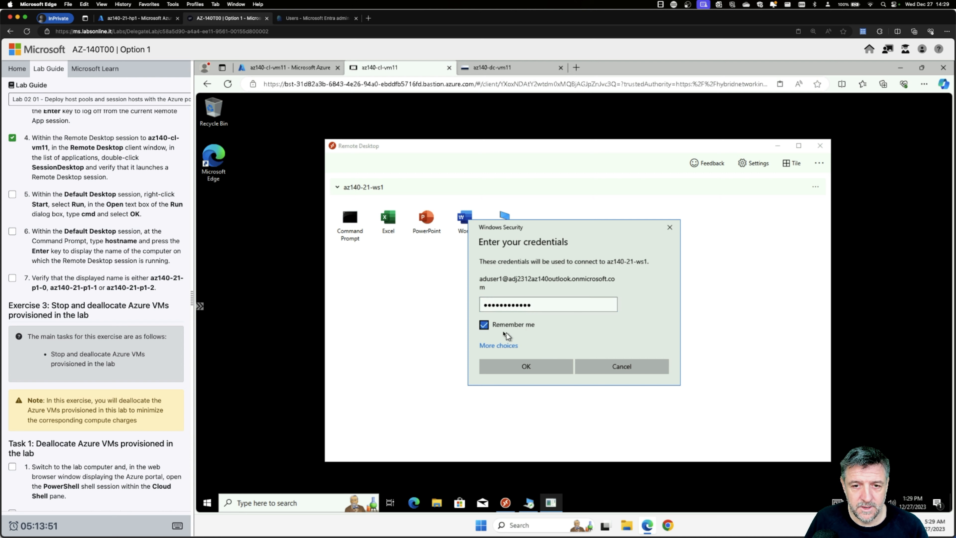
pyautogui.click(518, 367)
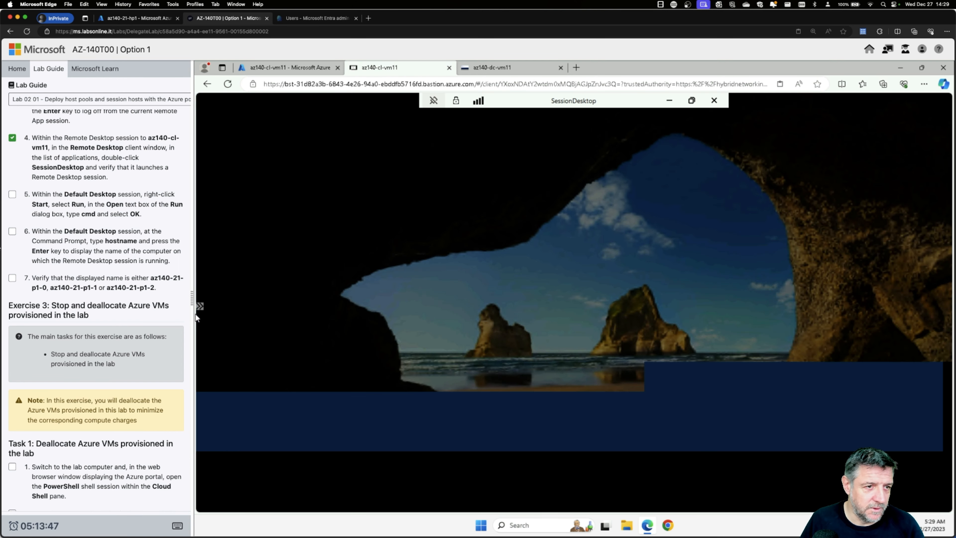
# Mark Task 3 step 5 as complete and open a Command Prompt in the SessionDesktop session by running cmd
pyautogui.click(13, 193)
pyautogui.click(13, 231)
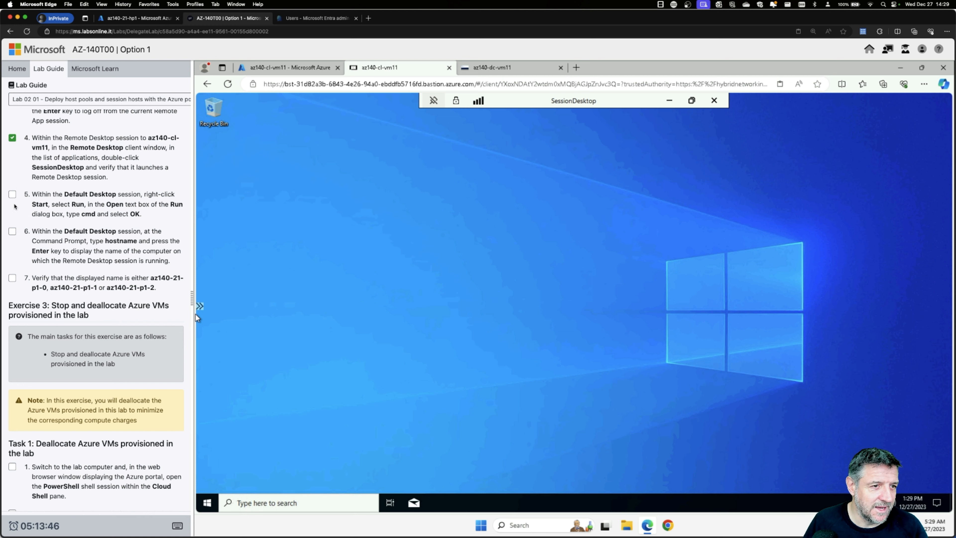
pyautogui.click(12, 194)
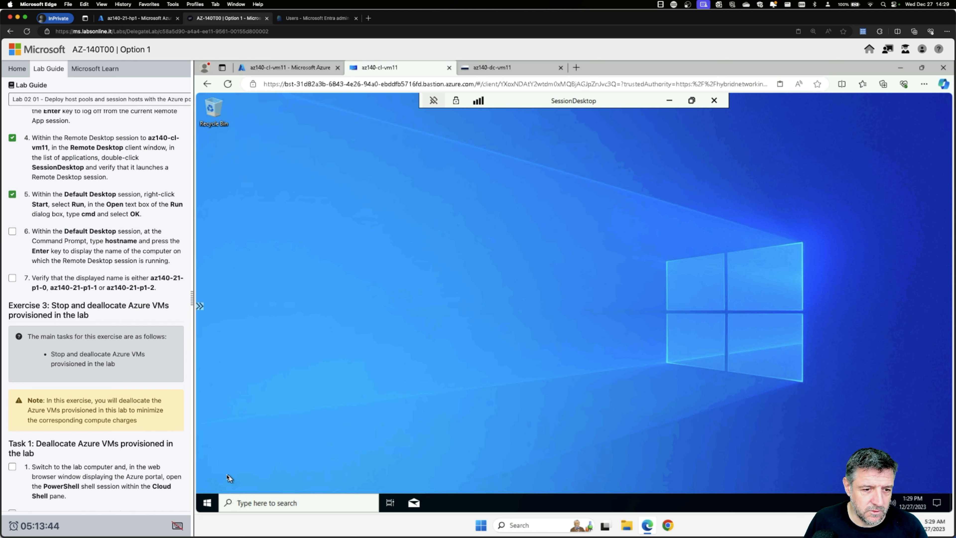
pyautogui.rightClick(207, 504)
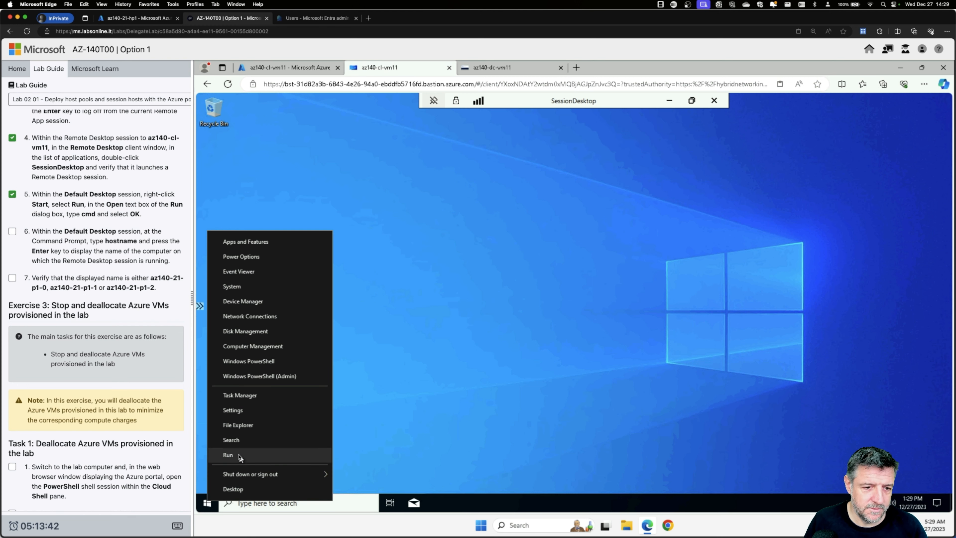
pyautogui.click(243, 454)
pyautogui.press('Return')
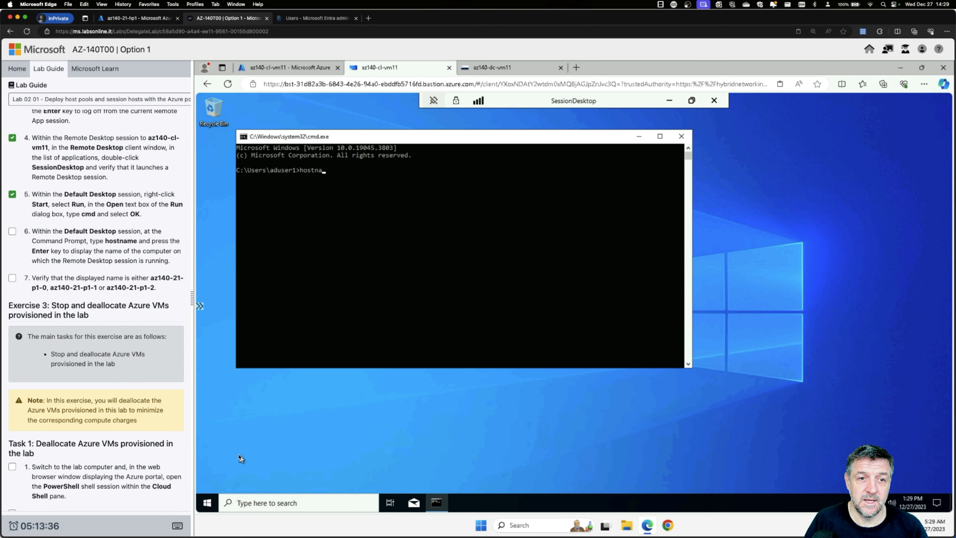
# Run hostname in the session's Command Prompt and mark Task 3 steps 6 and 7 as complete
pyautogui.press('Return')
pyautogui.press('Up')
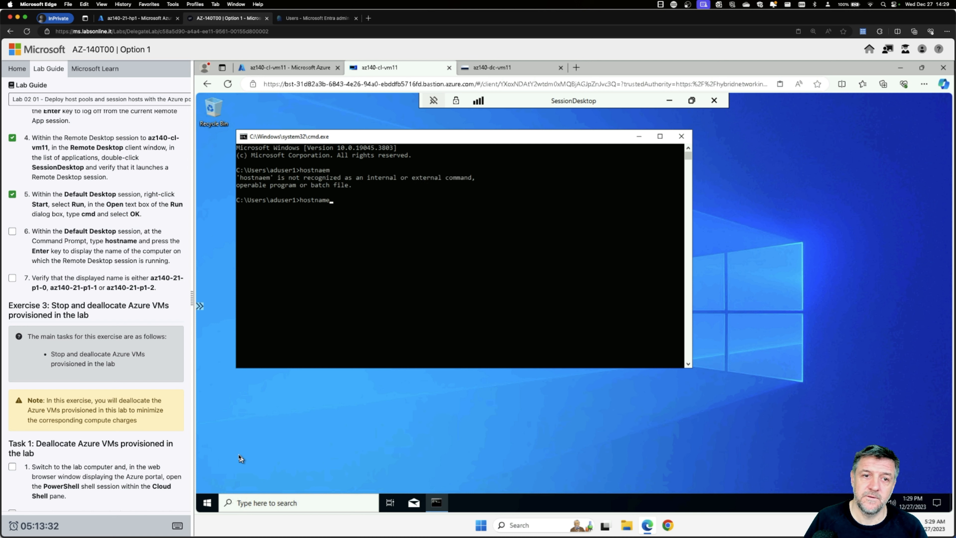
pyautogui.press('Return')
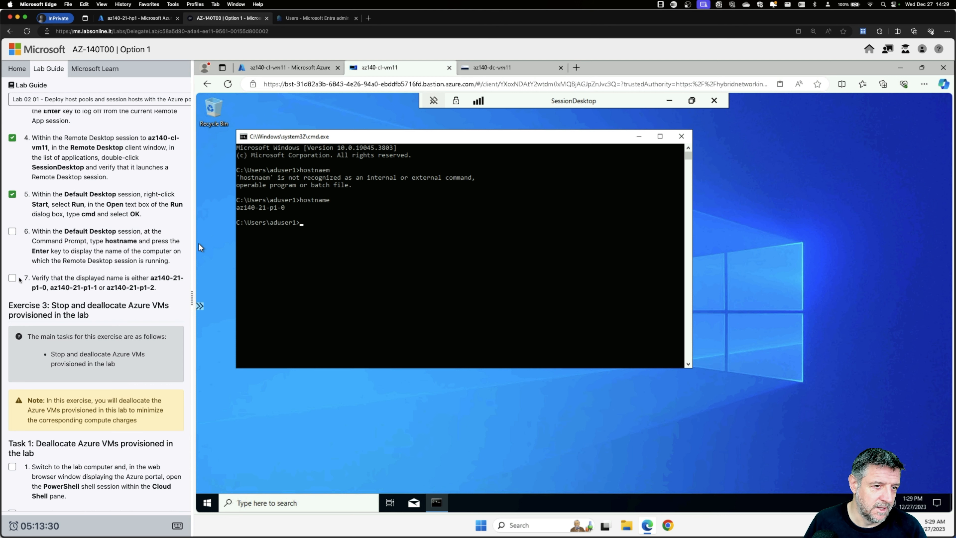
pyautogui.click(13, 277)
pyautogui.scroll(-3, 99, 257)
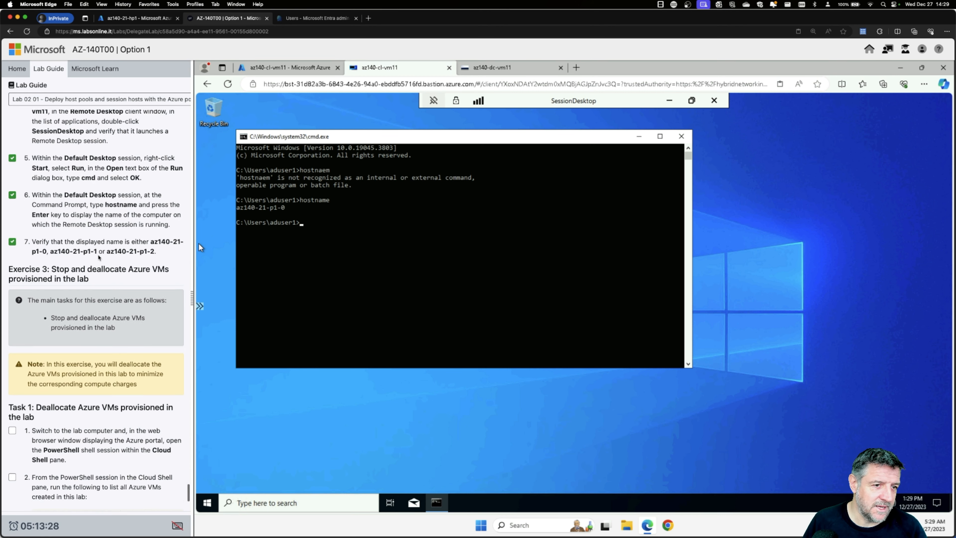
pyautogui.scroll(-2, 99, 257)
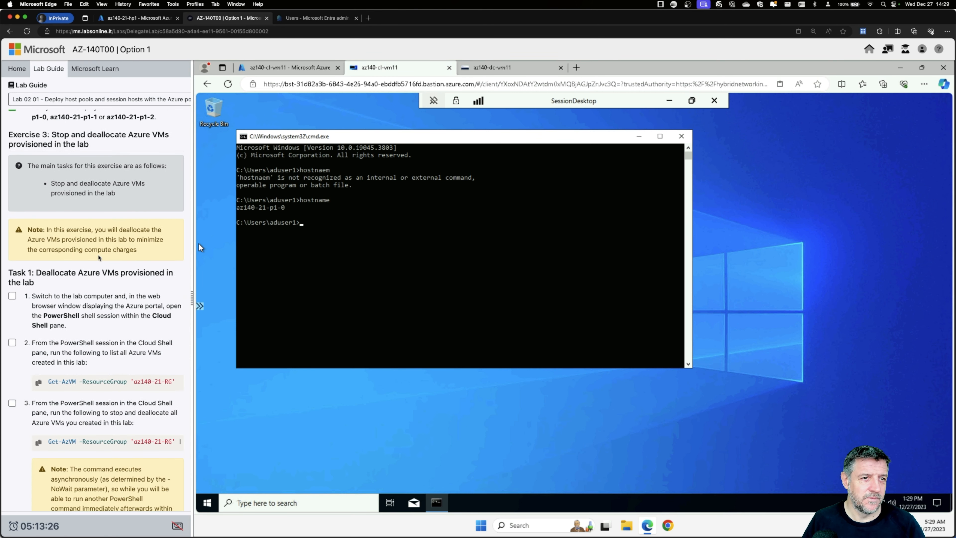
pyautogui.scroll(-2, 100, 257)
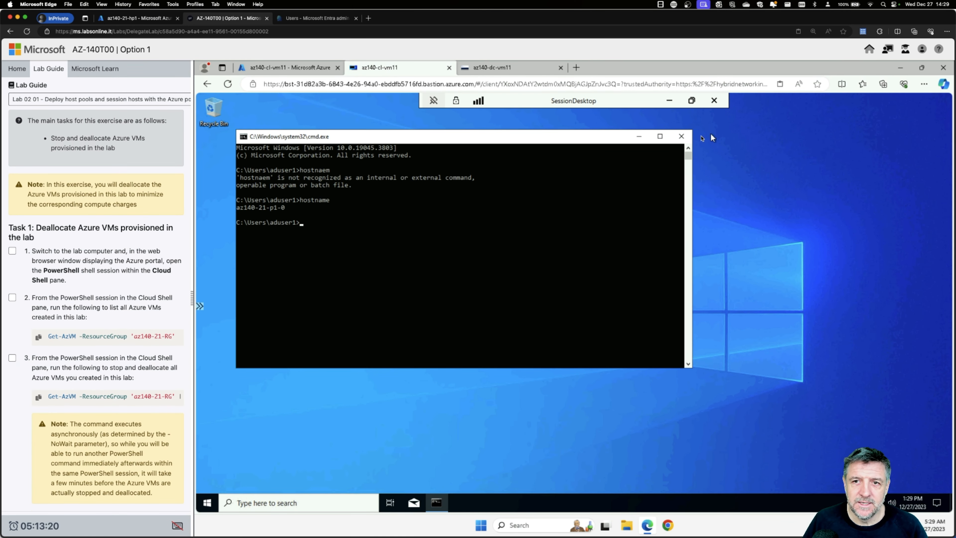
# Close the Command Prompt window and disconnect the SessionDesktop remote session
pyautogui.click(681, 136)
pyautogui.click(716, 102)
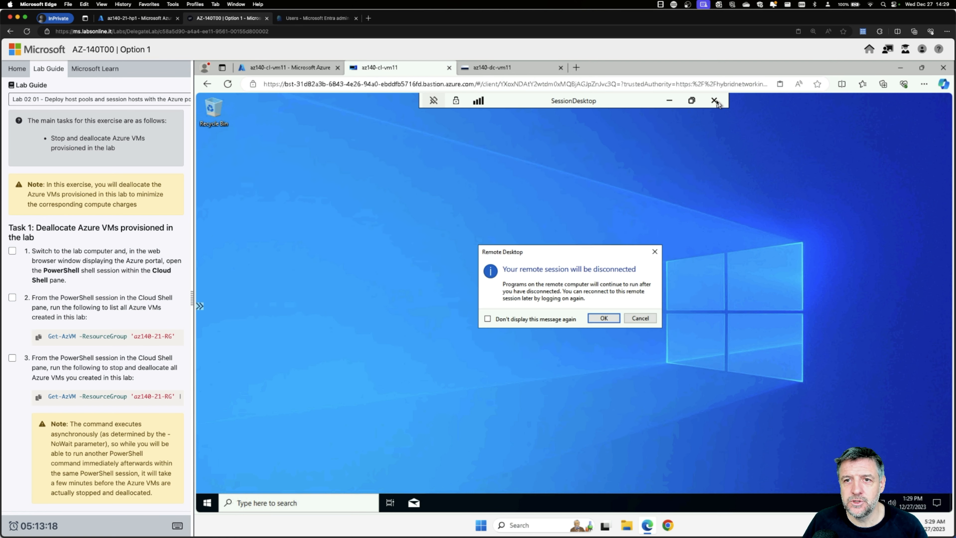
pyautogui.click(603, 318)
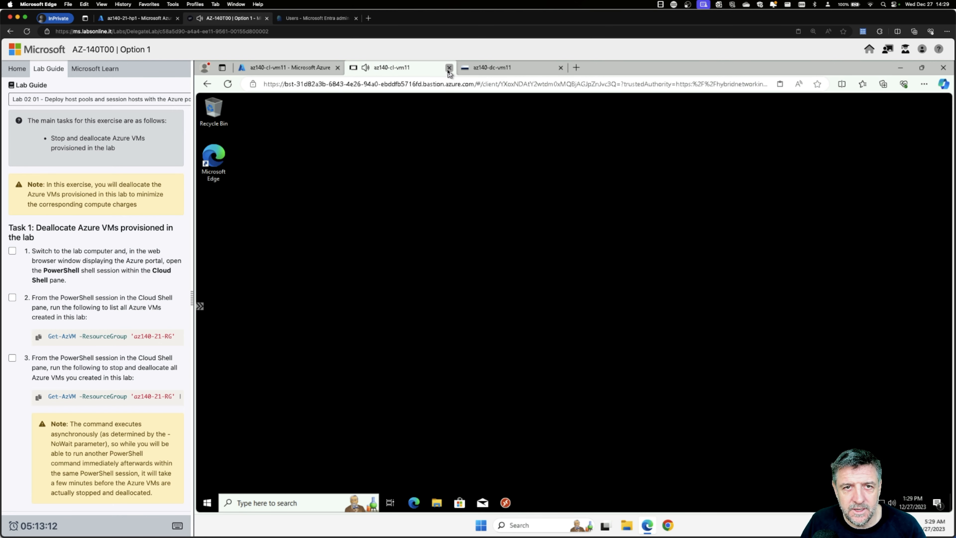
# Close the az140-cl-vm11 and az140-dc-vm11 Bastion sessions and return to the full Virtual machines list in the Azure portal
pyautogui.click(449, 68)
pyautogui.click(449, 68)
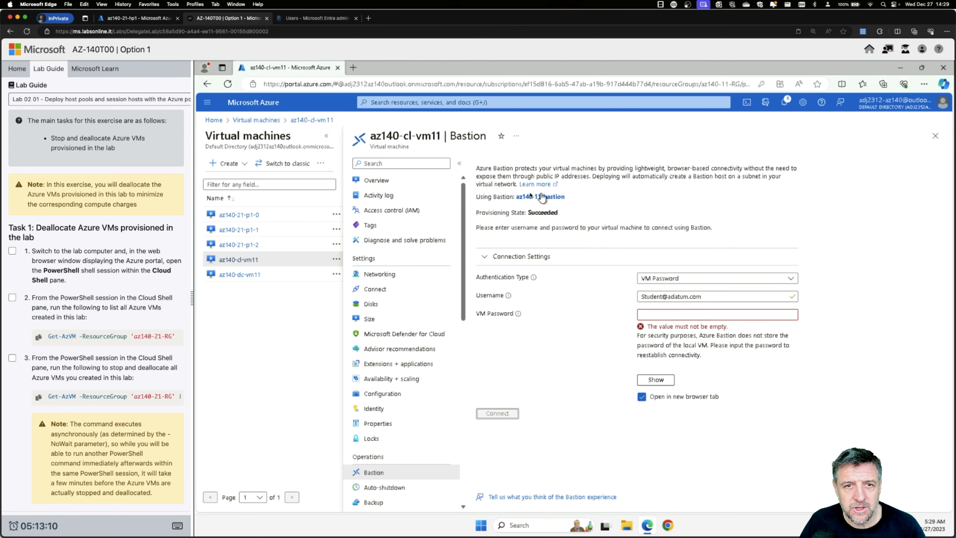
pyautogui.click(260, 120)
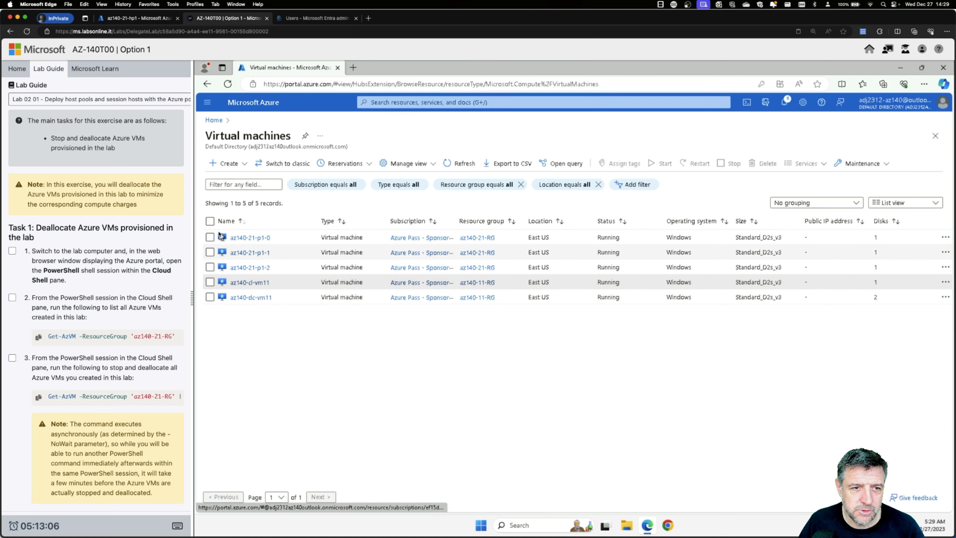
# Select all the virtual machines in the list and stop them, confirming the operation
pyautogui.click(210, 221)
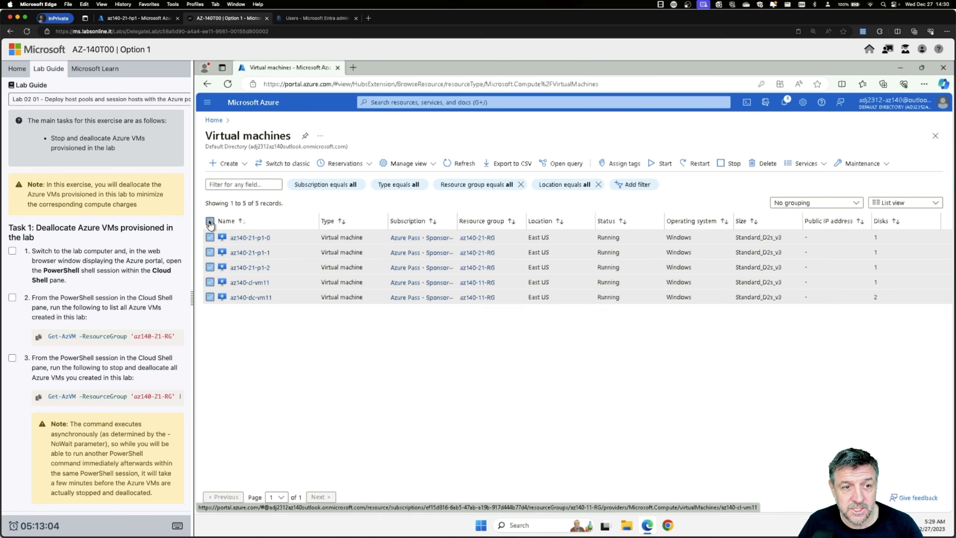
pyautogui.click(731, 164)
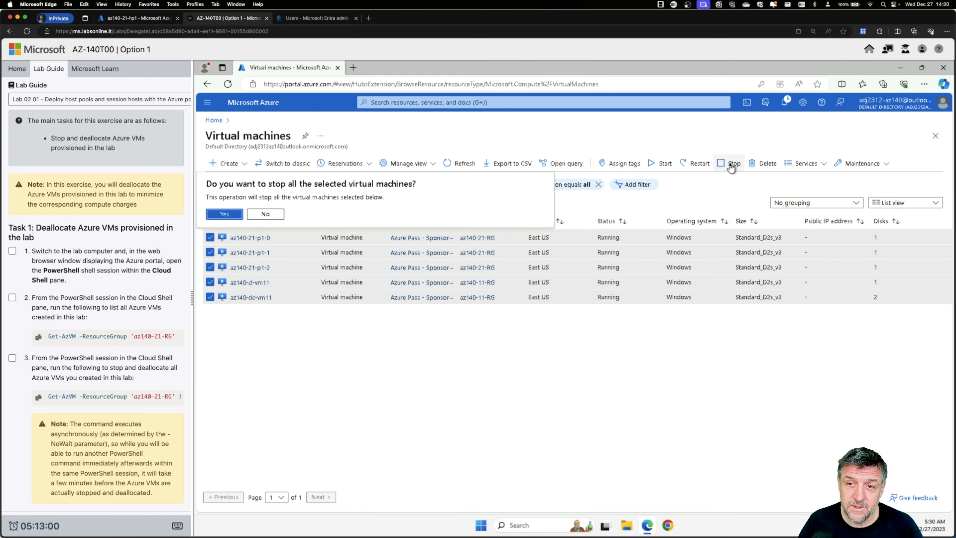
pyautogui.click(225, 214)
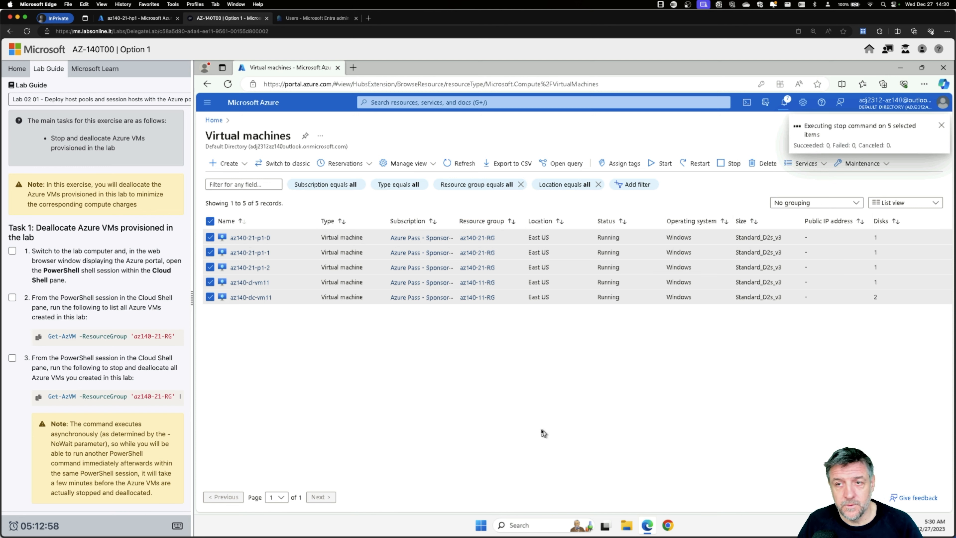